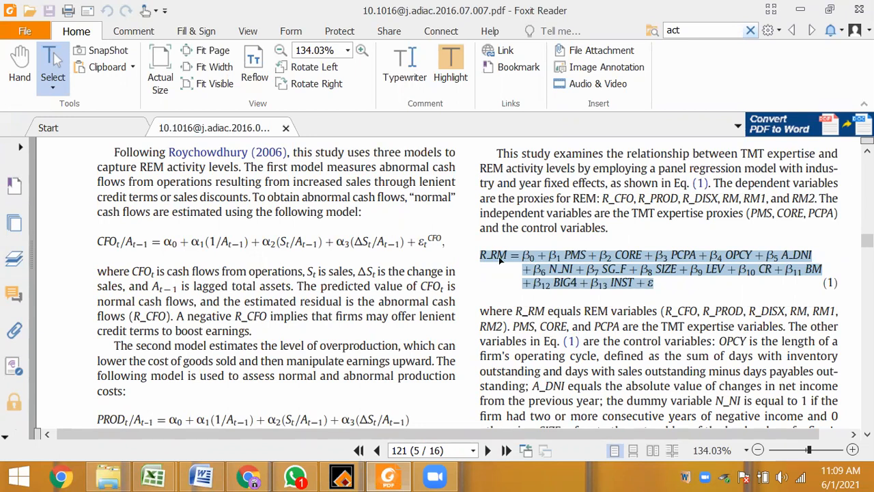
Step: Select the sentence listing the TMT expertise variables below Eq. (1), and the phrase defining the R_RM variables
{"action": "left_click", "coordinate": [484, 284]}
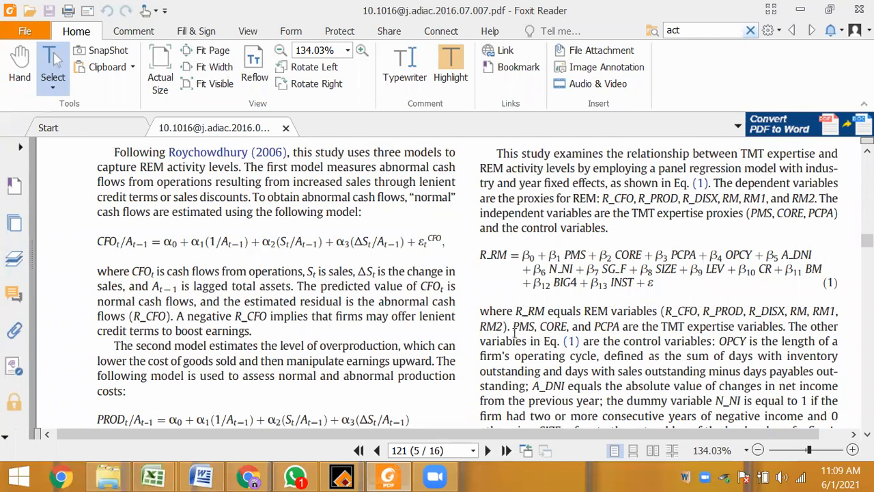
{"action": "left_click_drag", "start_coordinate": [513, 326], "coordinate": [785, 325]}
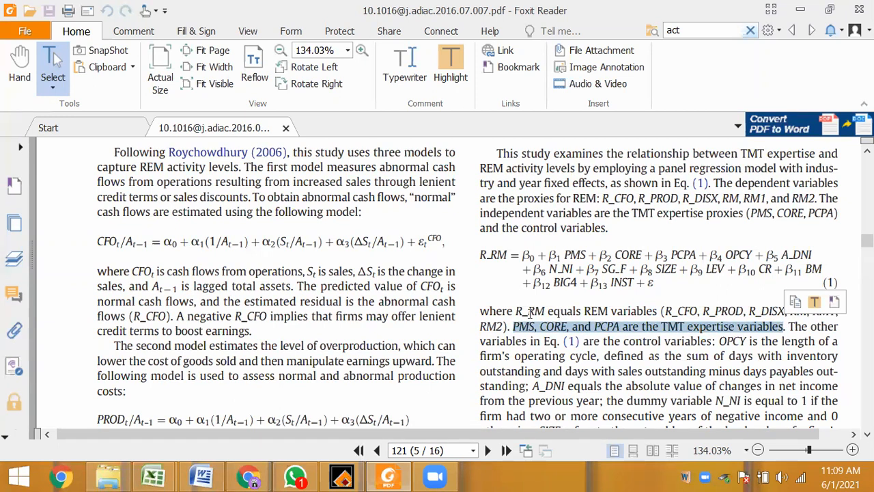
{"action": "left_click_drag", "start_coordinate": [481, 309], "coordinate": [509, 327]}
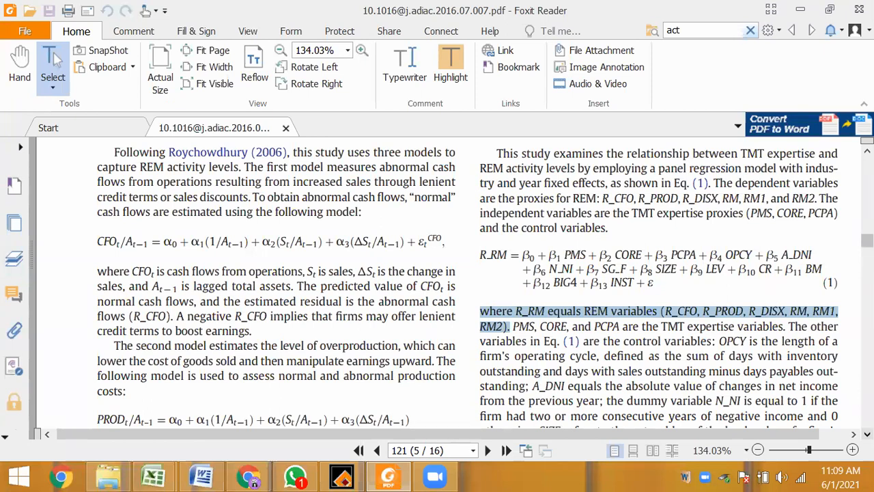
Step: Examine the variable definitions after Eq. (1), the data and sample selection section, and the measures of TMT expertise and REM
{"action": "scroll", "coordinate": [468, 299], "scroll_direction": "down", "scroll_amount": 3}
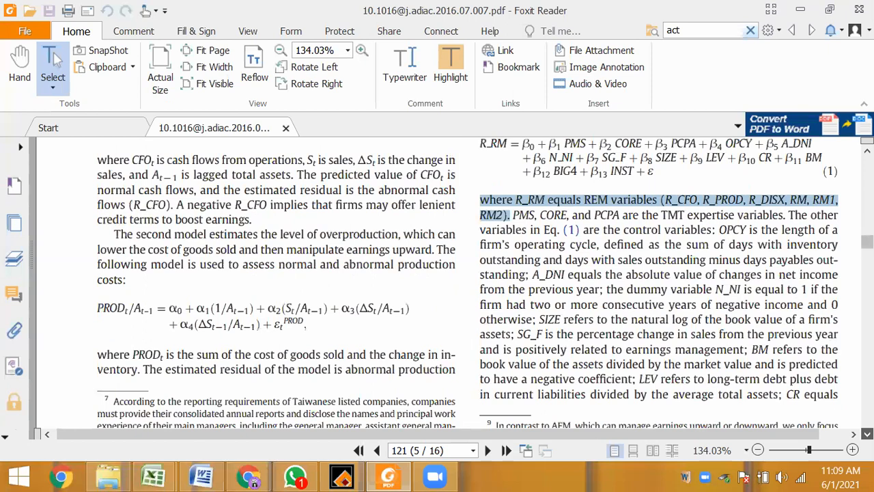
{"action": "scroll", "coordinate": [468, 288], "scroll_direction": "down", "scroll_amount": 2}
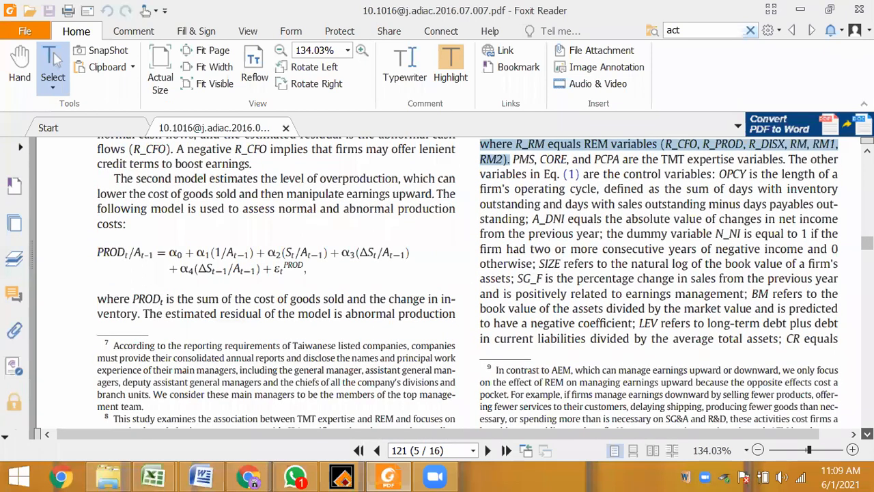
{"action": "scroll", "coordinate": [468, 287], "scroll_direction": "down", "scroll_amount": 10}
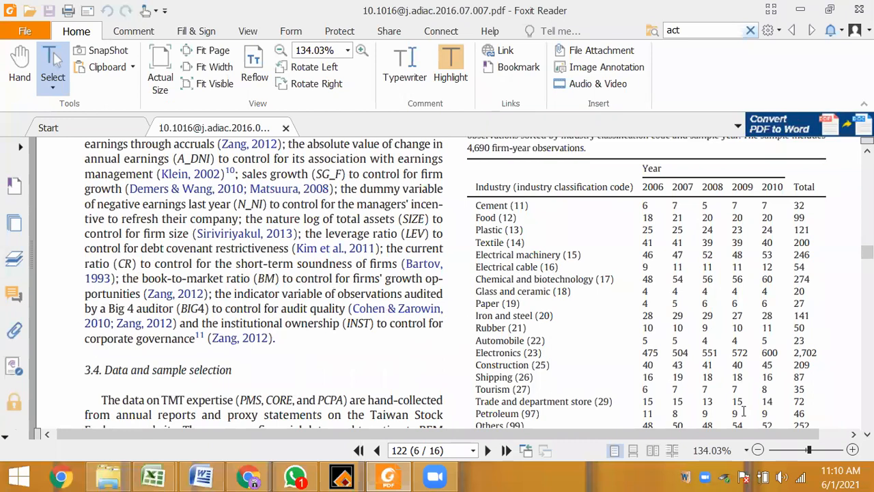
{"action": "scroll", "coordinate": [455, 287], "scroll_direction": "down", "scroll_amount": 5}
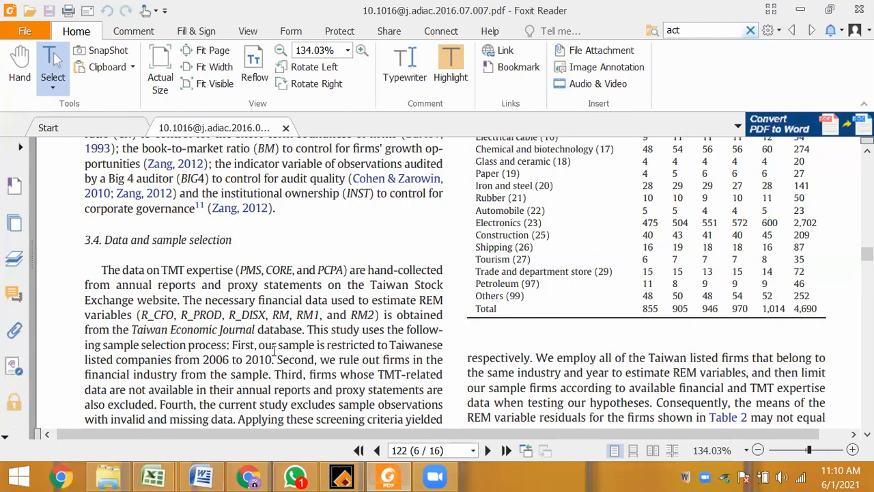
{"action": "scroll", "coordinate": [274, 350], "scroll_direction": "up", "scroll_amount": 8}
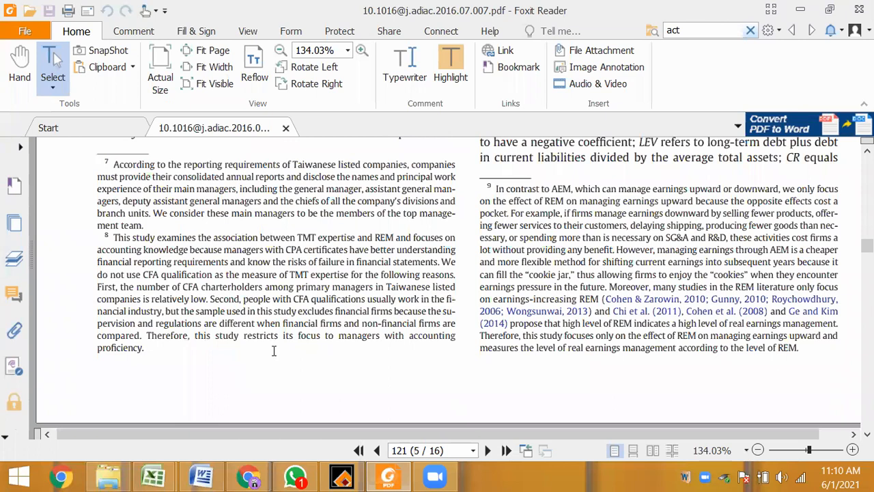
{"action": "scroll", "coordinate": [274, 351], "scroll_direction": "up", "scroll_amount": 3}
{"action": "scroll", "coordinate": [274, 350], "scroll_direction": "up", "scroll_amount": 8}
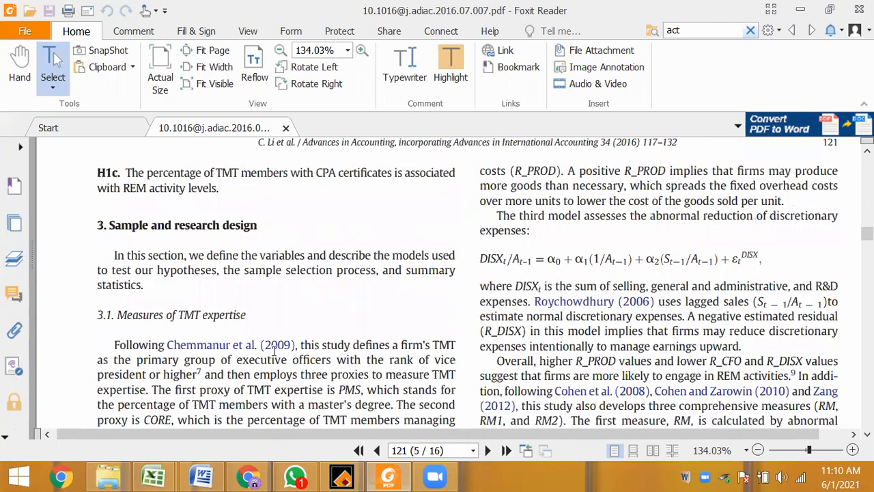
{"action": "scroll", "coordinate": [273, 350], "scroll_direction": "up", "scroll_amount": 1}
{"action": "scroll", "coordinate": [274, 351], "scroll_direction": "down", "scroll_amount": 8}
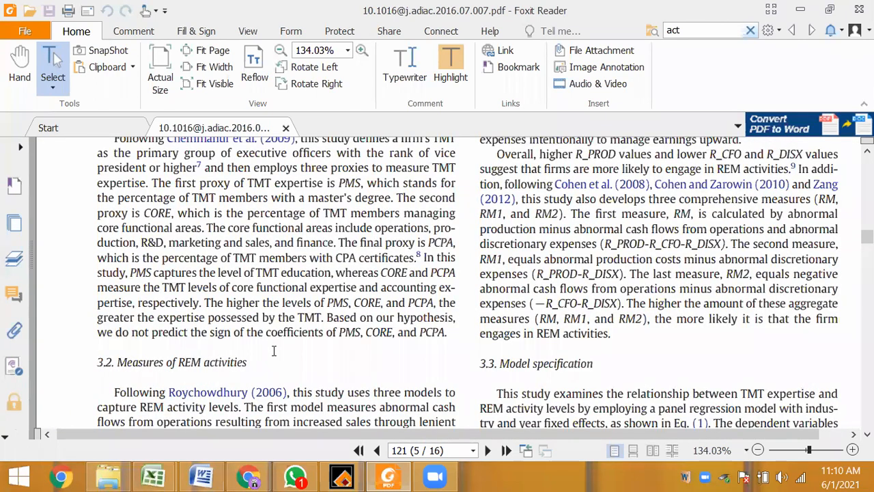
{"action": "scroll", "coordinate": [274, 350], "scroll_direction": "up", "scroll_amount": 4}
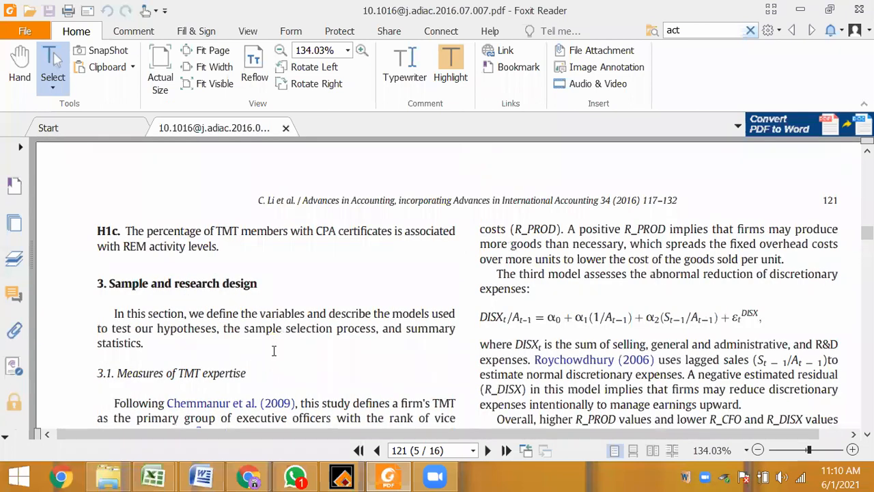
{"action": "scroll", "coordinate": [273, 351], "scroll_direction": "up", "scroll_amount": 4}
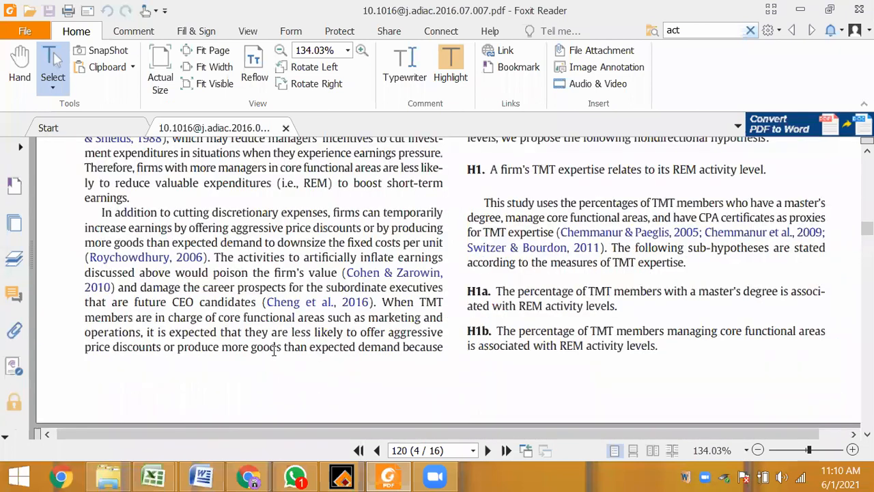
Step: Search the paper for REM and go through the matches from the hypothesis development section to the heading of section 3.2
{"action": "key", "text": "ctrl+f"}
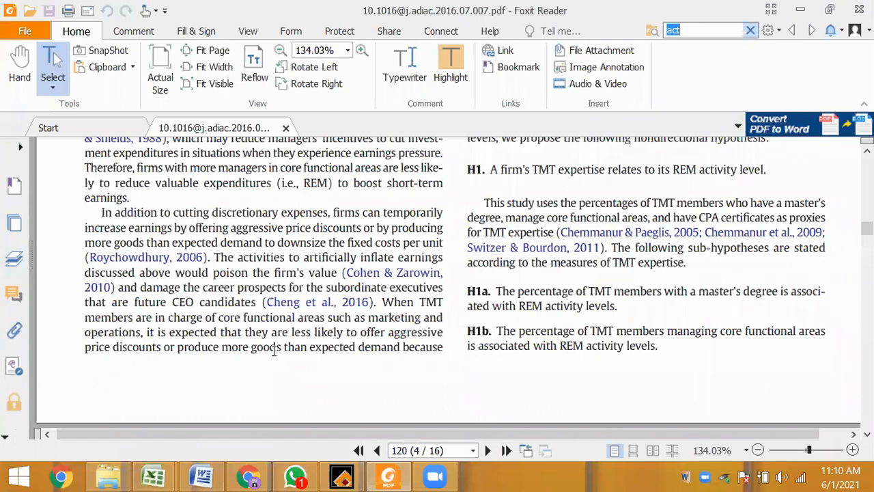
{"action": "type", "text": "REM"}
{"action": "key", "text": "Return"}
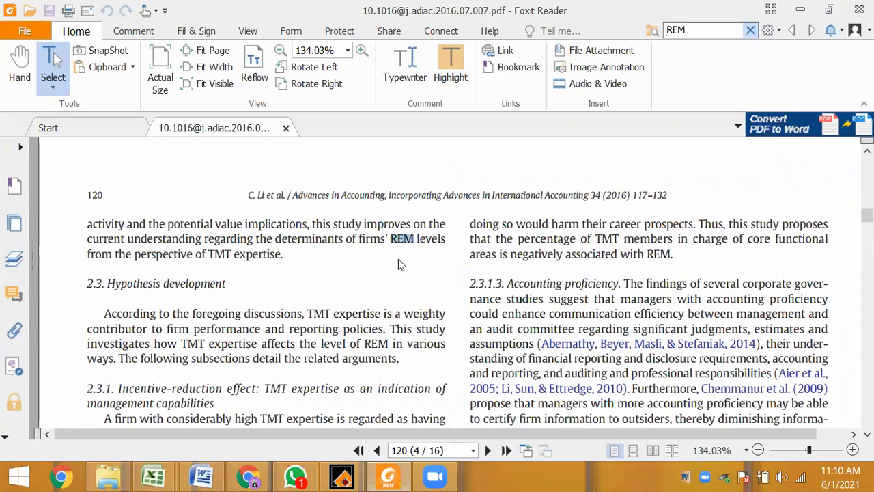
{"action": "key", "text": "Return"}
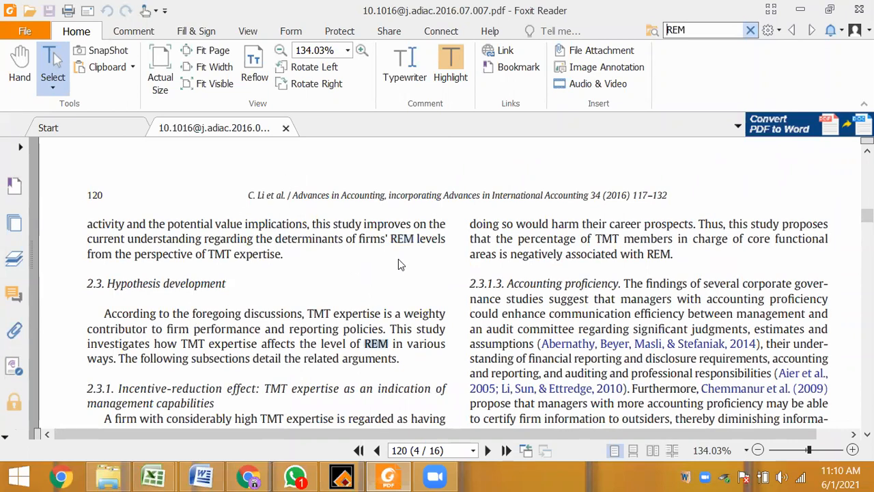
{"action": "key", "text": "Return"}
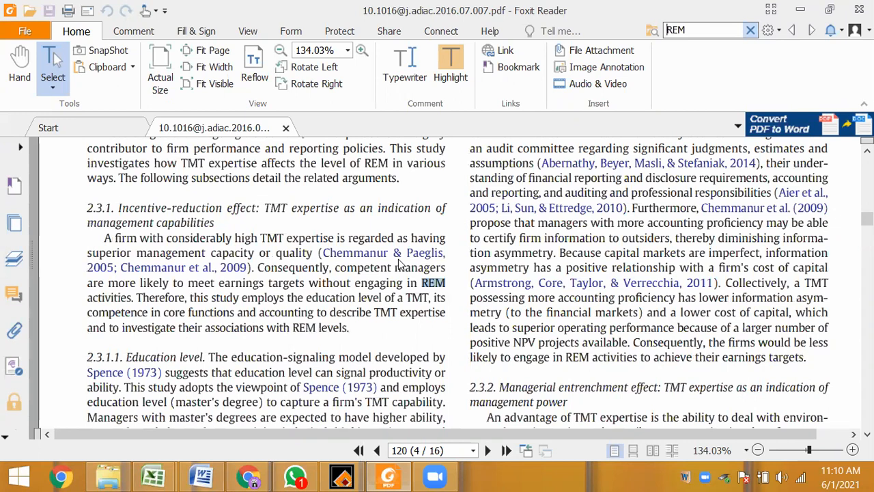
{"action": "key", "text": "Return"}
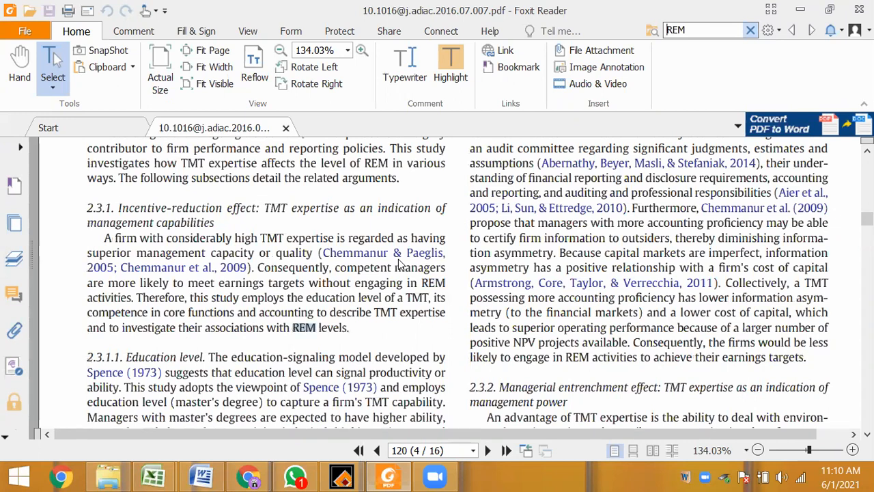
{"action": "key", "text": "Return"}
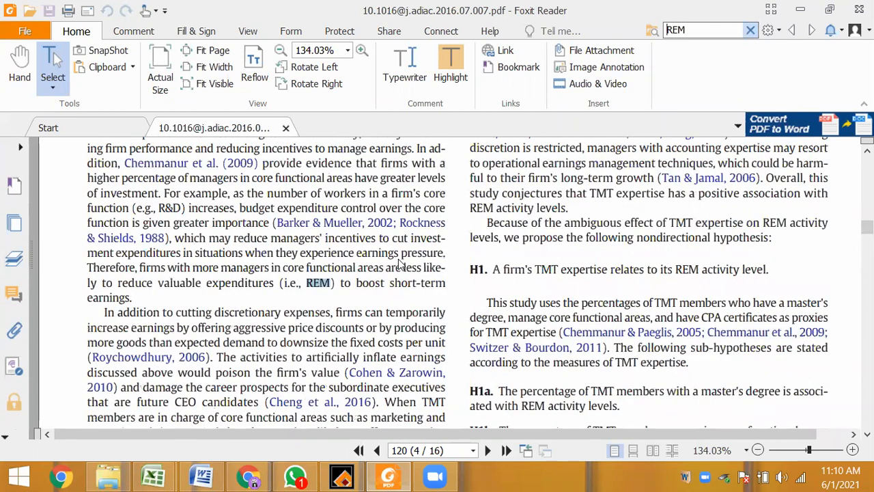
{"action": "key", "text": "Return"}
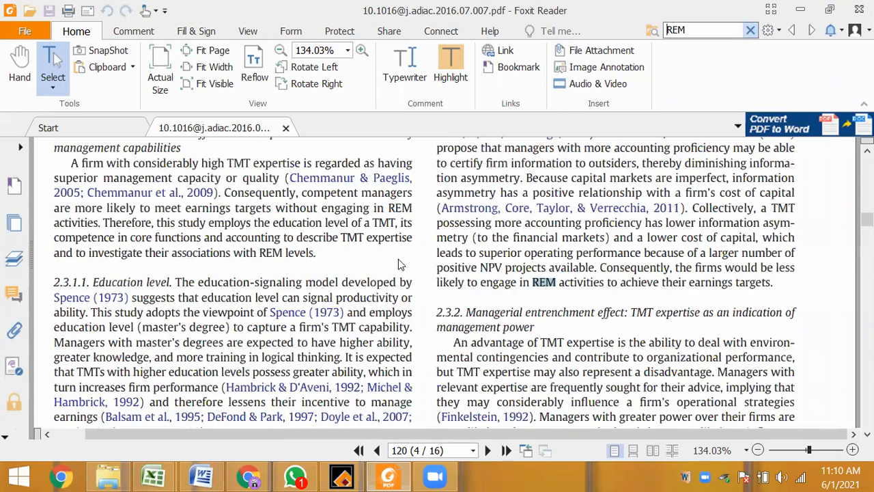
{"action": "key", "text": "Return"}
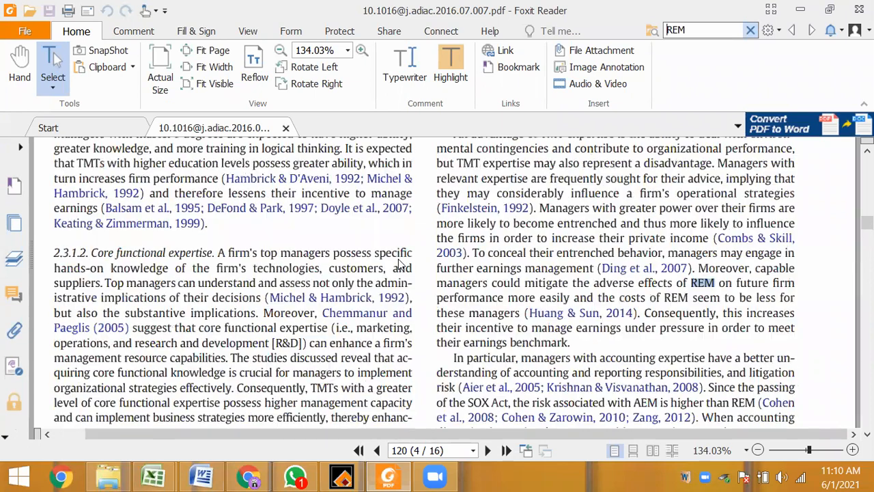
{"action": "key", "text": "Return"}
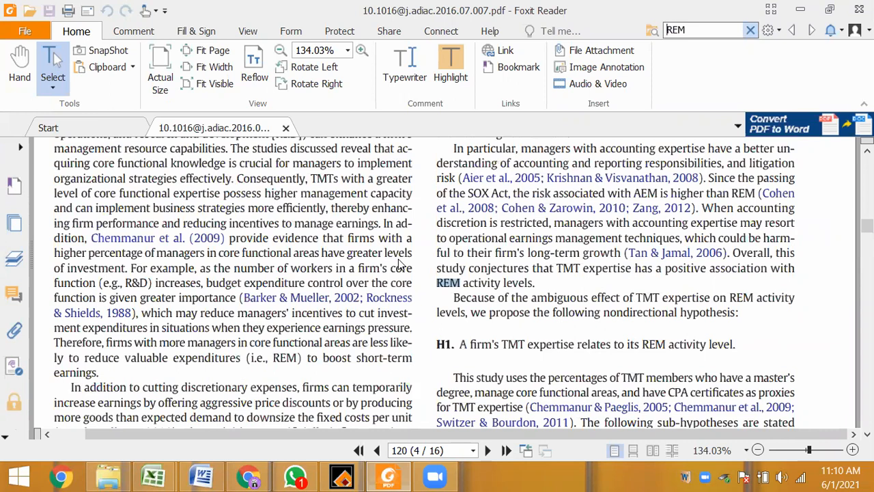
{"action": "key", "text": "Return"}
{"action": "key", "text": "Return"}
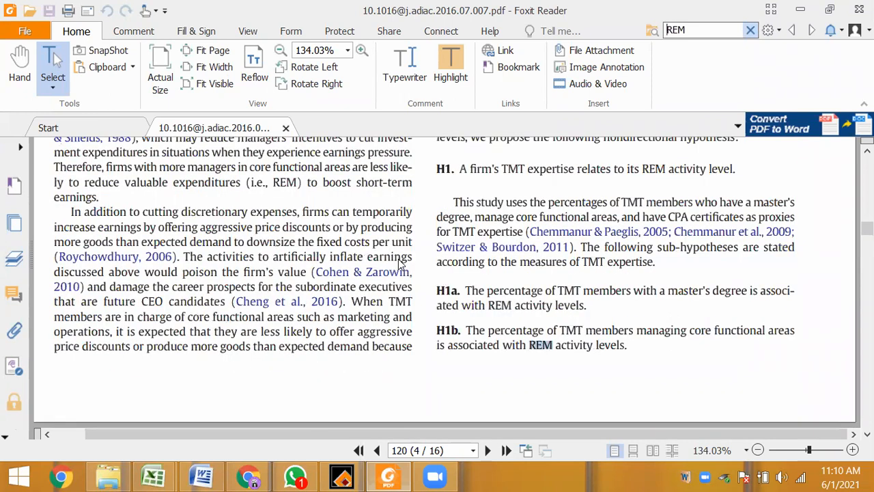
{"action": "key", "text": "Return"}
{"action": "key", "text": "Return"}
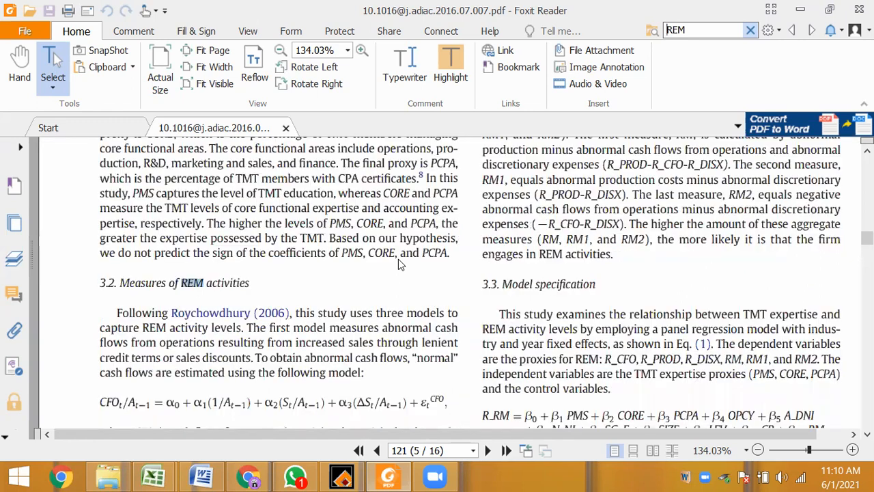
Step: Continue through the REM matches from the text of section 3.2 past Eq. (1) to the footnotes on page 121
{"action": "key", "text": "Return"}
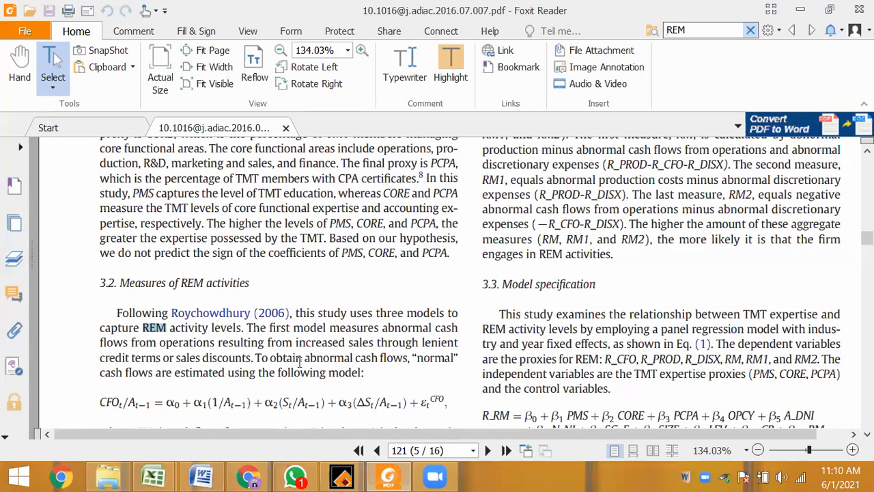
{"action": "key", "text": "Return"}
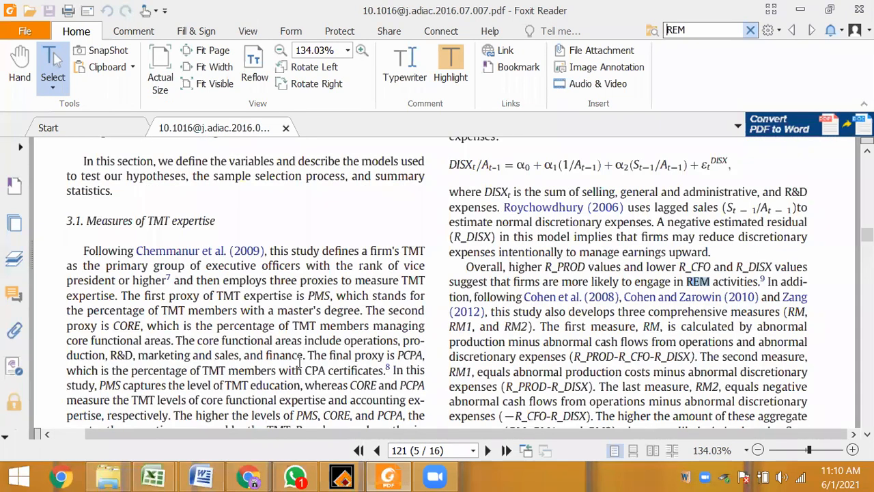
{"action": "key", "text": "Return"}
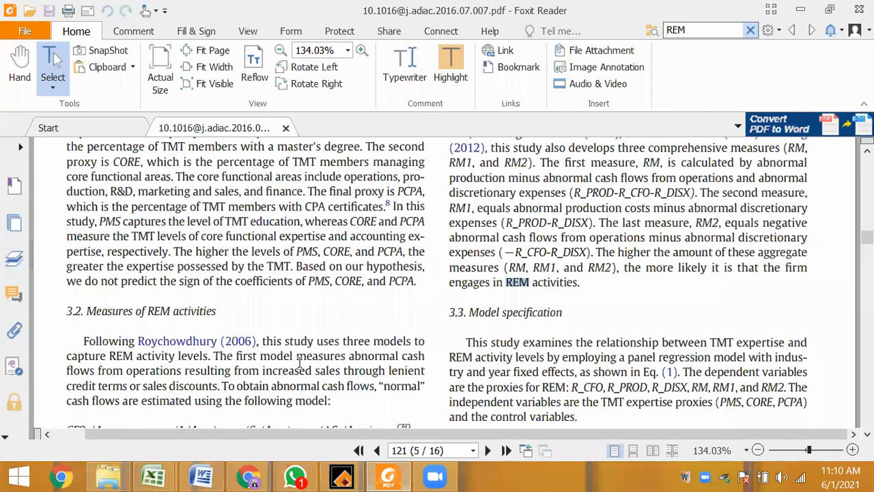
{"action": "key", "text": "Return"}
{"action": "key", "text": "Return"}
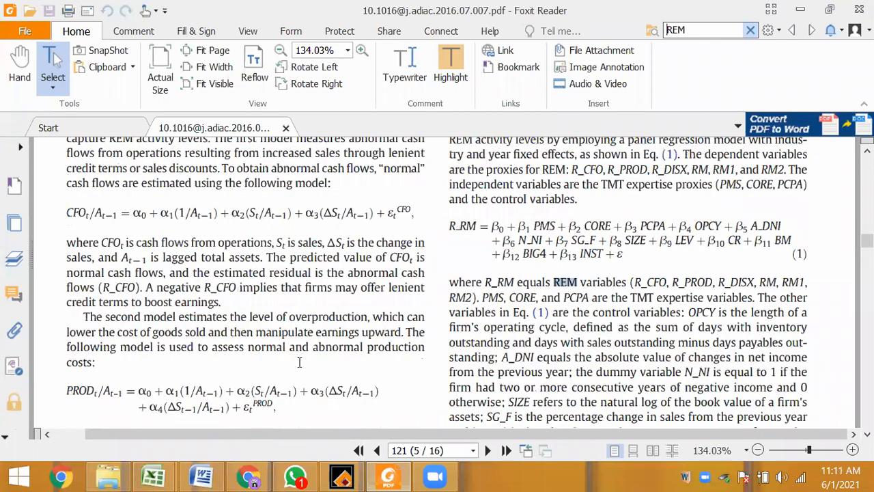
{"action": "key", "text": "Return"}
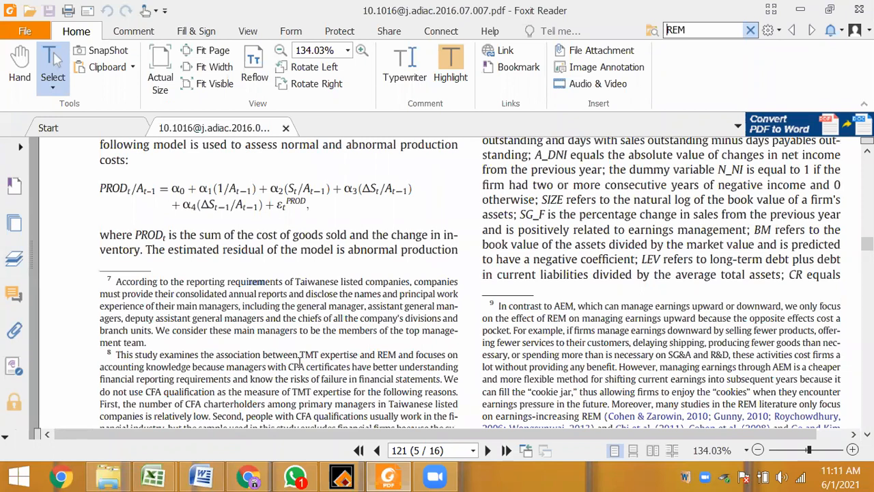
{"action": "key", "text": "Return"}
Step: Return to the first page and select the phrase "real earnings management (REM)" in the Introduction
{"action": "left_click_drag", "start_coordinate": [867, 244], "coordinate": [867, 228]}
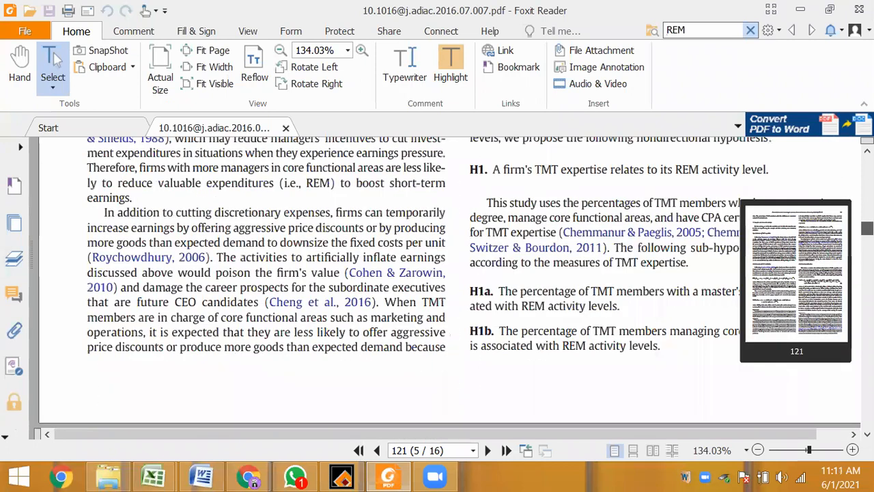
{"action": "left_click_drag", "start_coordinate": [867, 229], "coordinate": [867, 170]}
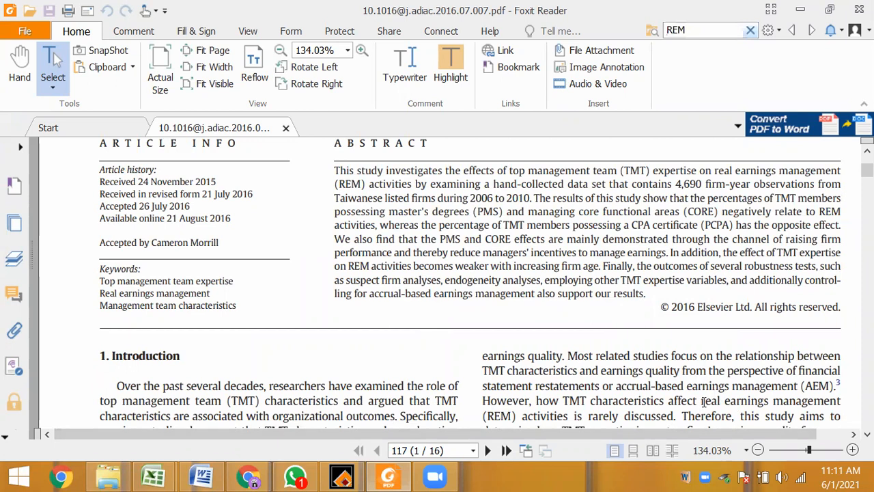
{"action": "left_click_drag", "start_coordinate": [701, 400], "coordinate": [518, 417]}
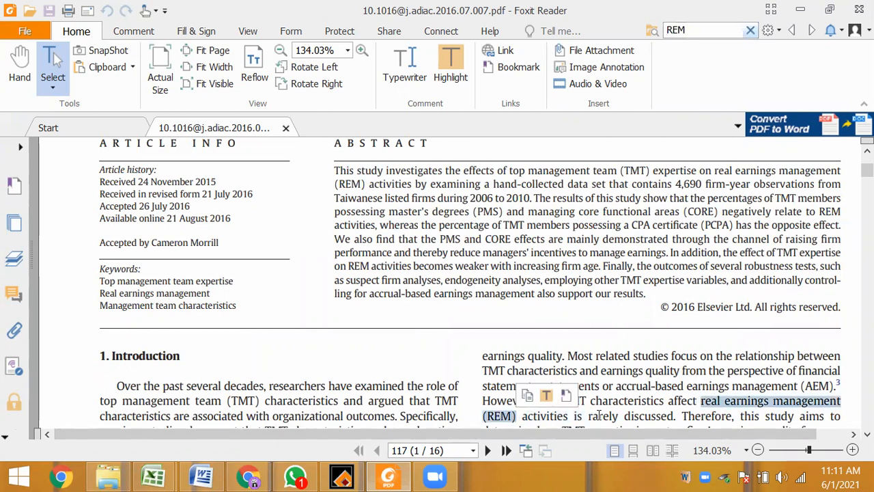
Step: Skim from the Introduction through the literature review and hypotheses to the measures of REM activities on page 121
{"action": "scroll", "coordinate": [790, 401], "scroll_direction": "down", "scroll_amount": 5}
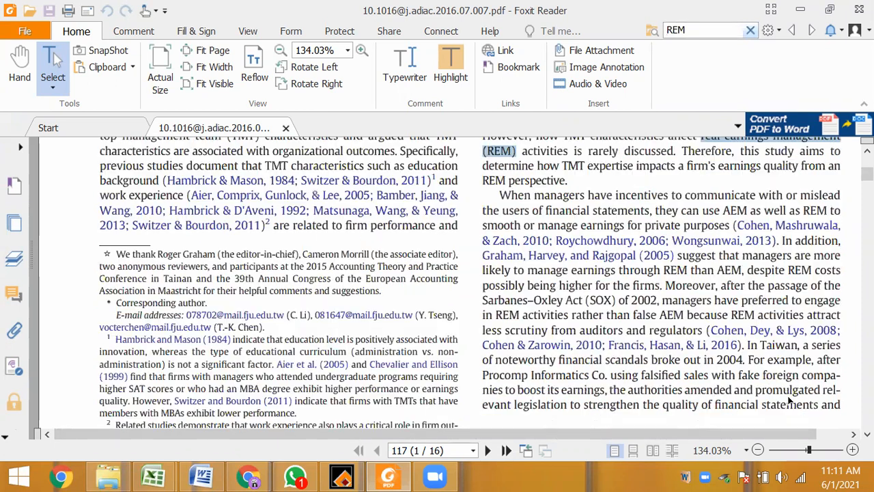
{"action": "scroll", "coordinate": [790, 401], "scroll_direction": "down", "scroll_amount": 20}
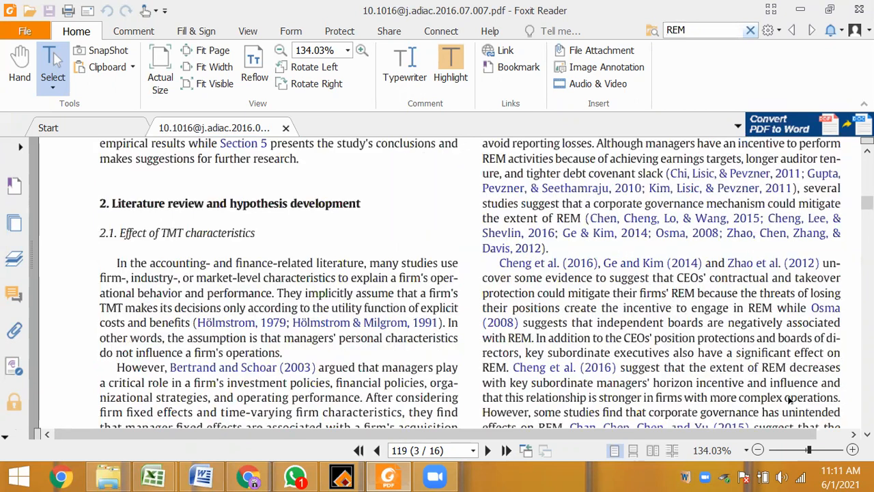
{"action": "scroll", "coordinate": [790, 401], "scroll_direction": "down", "scroll_amount": 12}
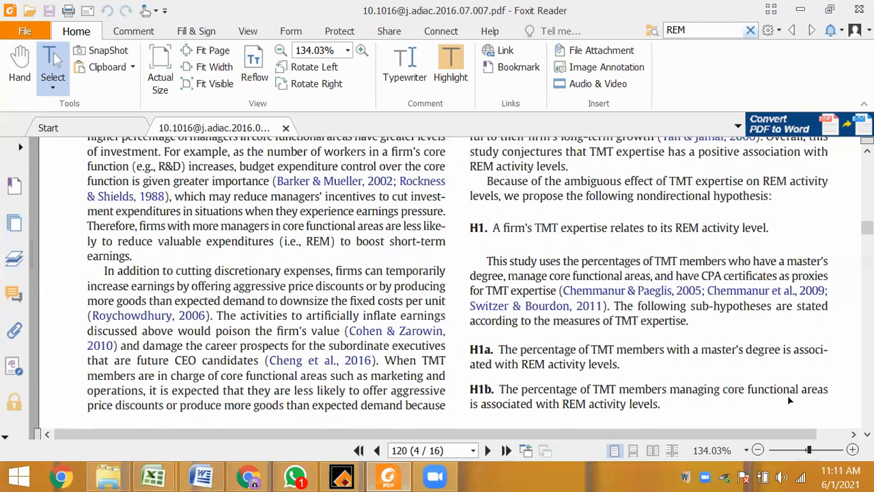
{"action": "scroll", "coordinate": [790, 401], "scroll_direction": "down", "scroll_amount": 10}
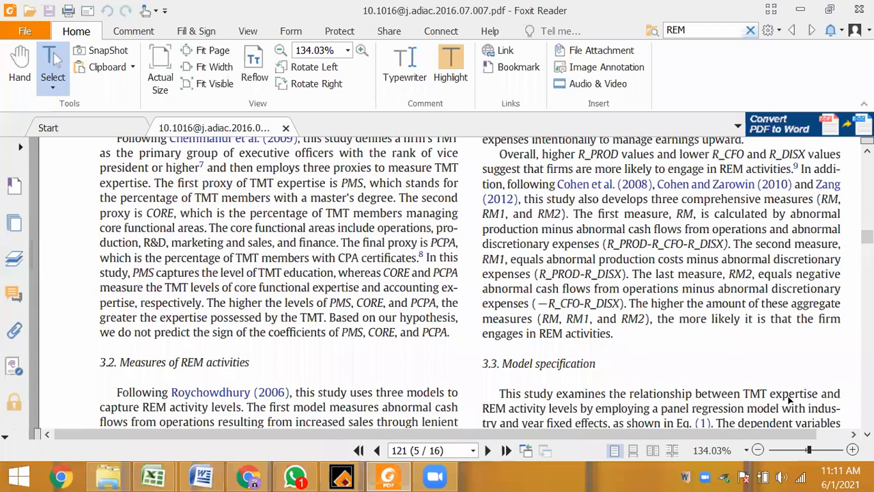
Step: Select the PMS, CORE and PCPA terms and the dependent variable R_RM in Eq. (1) of section 3.3
{"action": "scroll", "coordinate": [492, 253], "scroll_direction": "down", "scroll_amount": 4}
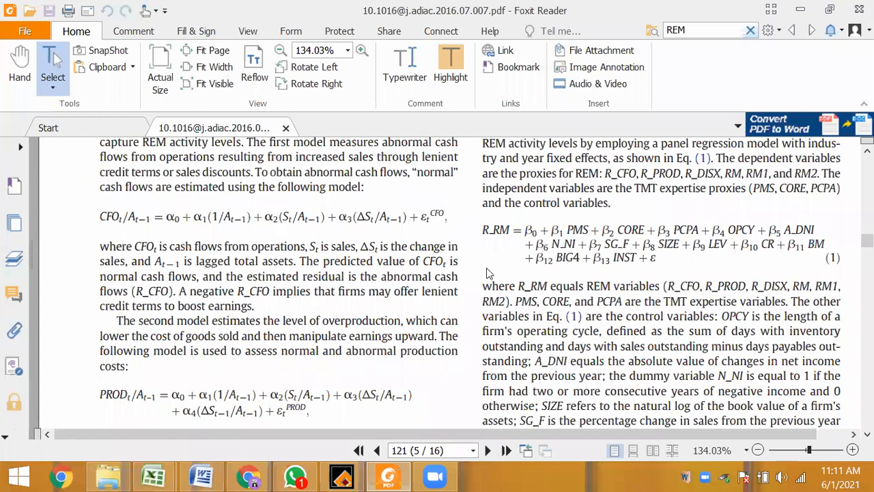
{"action": "left_click_drag", "start_coordinate": [566, 231], "coordinate": [699, 231]}
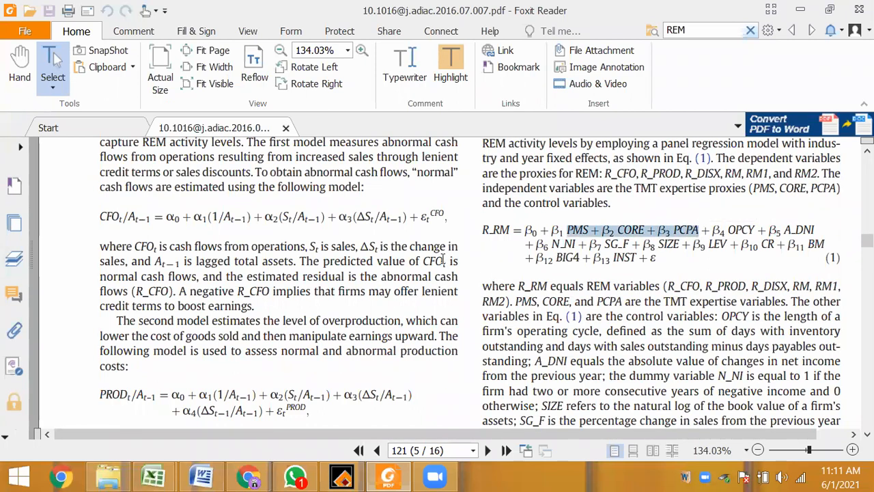
{"action": "left_click_drag", "start_coordinate": [482, 231], "coordinate": [509, 231]}
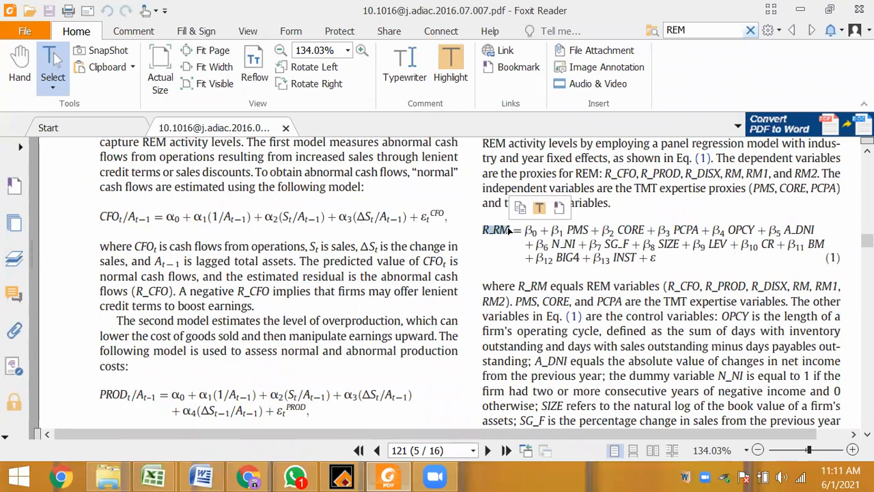
Step: Skim through Tables 1 and 2 to Table 3 on page 123 and select its title, "Pearson correlation matrix"
{"action": "scroll", "coordinate": [509, 232], "scroll_direction": "down", "scroll_amount": 4}
{"action": "scroll", "coordinate": [508, 233], "scroll_direction": "down", "scroll_amount": 8}
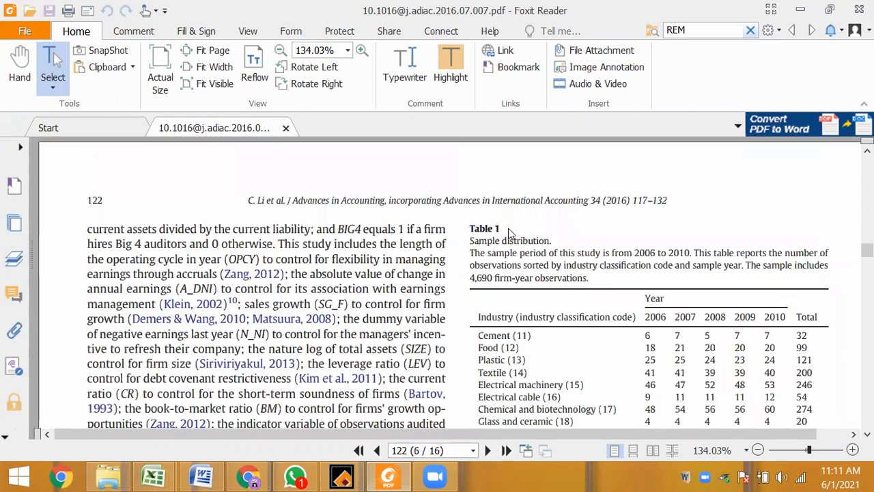
{"action": "scroll", "coordinate": [508, 234], "scroll_direction": "down", "scroll_amount": 5}
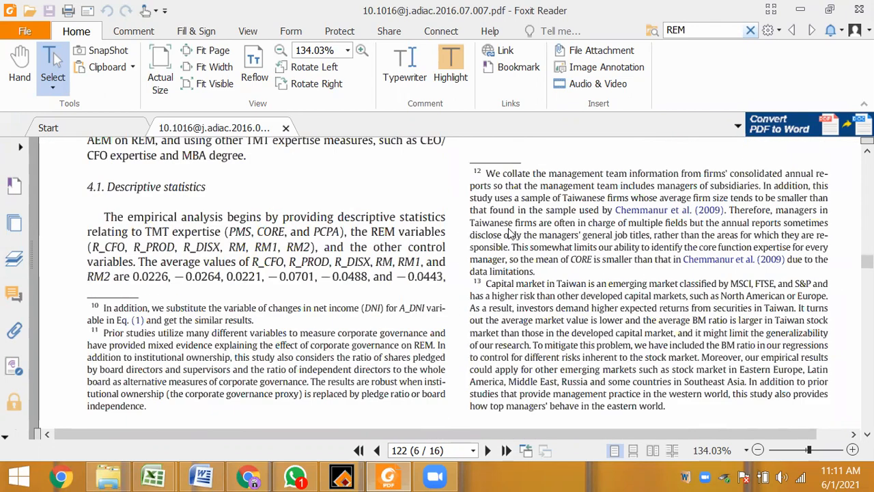
{"action": "scroll", "coordinate": [508, 233], "scroll_direction": "down", "scroll_amount": 5}
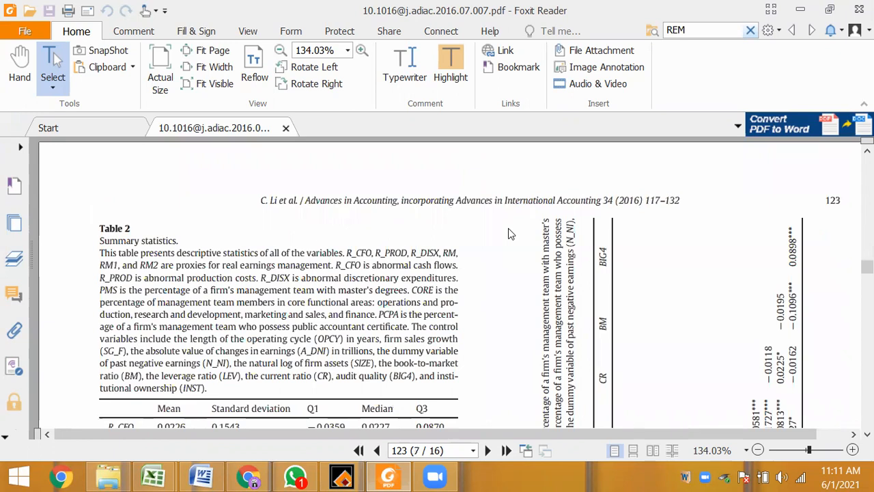
{"action": "scroll", "coordinate": [509, 234], "scroll_direction": "down", "scroll_amount": 4}
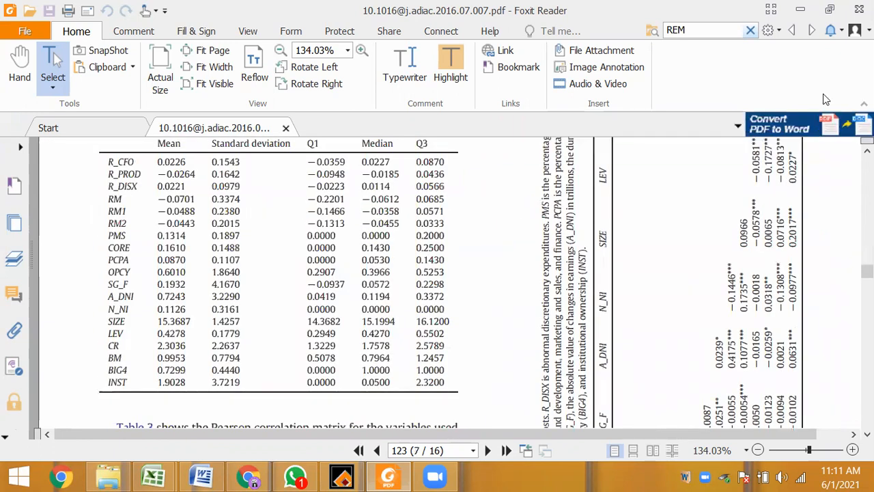
{"action": "scroll", "coordinate": [622, 371], "scroll_direction": "down", "scroll_amount": 4}
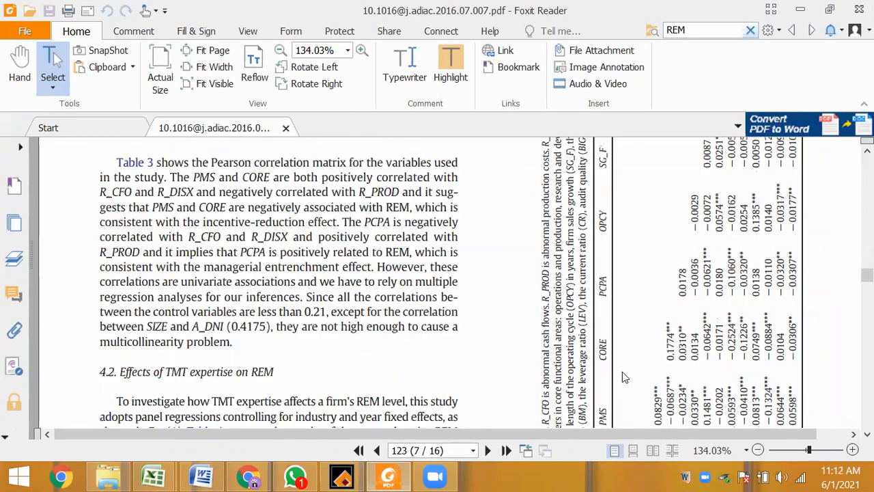
{"action": "scroll", "coordinate": [622, 372], "scroll_direction": "down", "scroll_amount": 3}
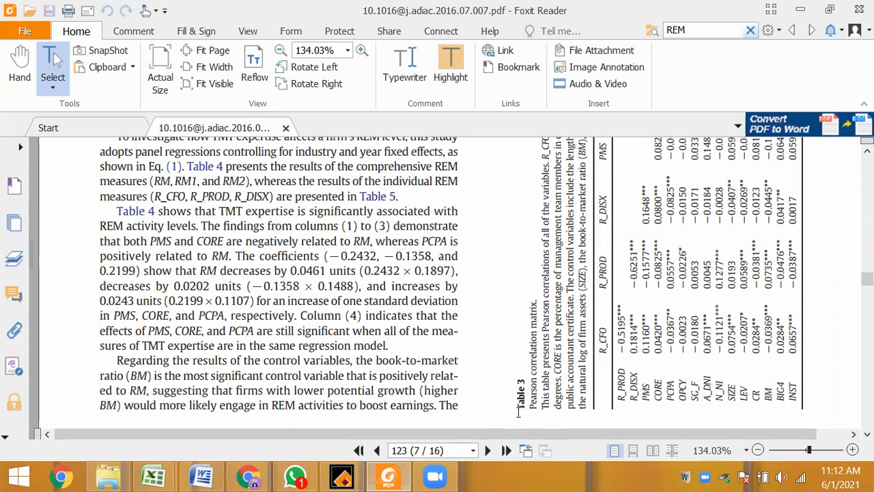
{"action": "left_click_drag", "start_coordinate": [532, 409], "coordinate": [535, 304]}
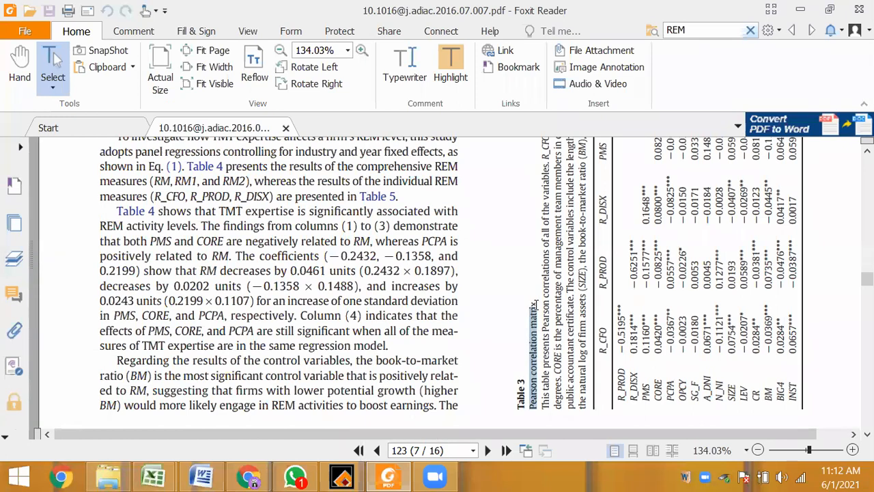
Step: Continue to Table 4 on page 124 and select its title about regression of management team expertise against real earnings management
{"action": "scroll", "coordinate": [536, 306], "scroll_direction": "down", "scroll_amount": 5}
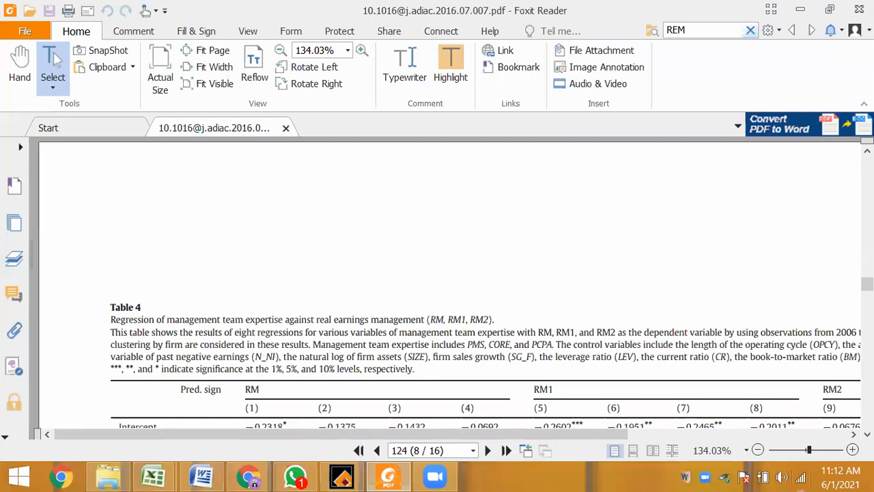
{"action": "scroll", "coordinate": [451, 287], "scroll_direction": "down", "scroll_amount": 5}
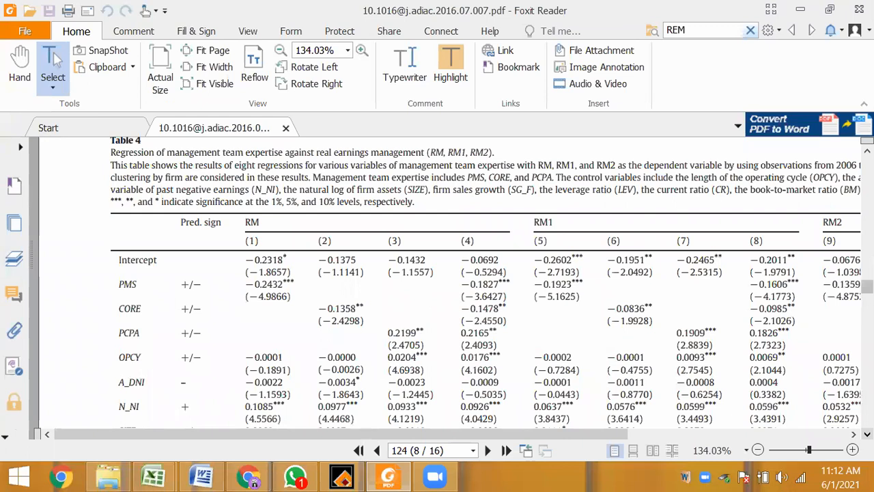
{"action": "scroll", "coordinate": [451, 287], "scroll_direction": "down", "scroll_amount": 1}
{"action": "scroll", "coordinate": [451, 287], "scroll_direction": "up", "scroll_amount": 1}
{"action": "scroll", "coordinate": [72, 263], "scroll_direction": "up", "scroll_amount": 3}
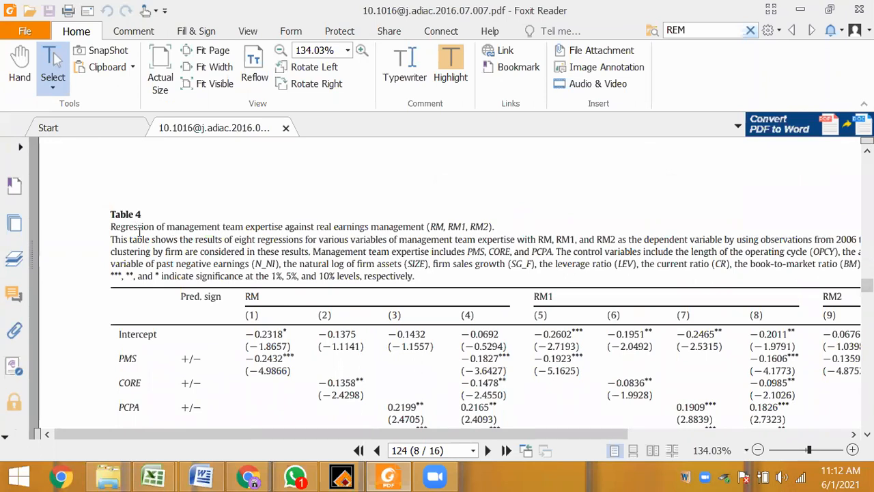
{"action": "double_click", "coordinate": [112, 226]}
{"action": "left_click_drag", "start_coordinate": [198, 235], "coordinate": [494, 226]}
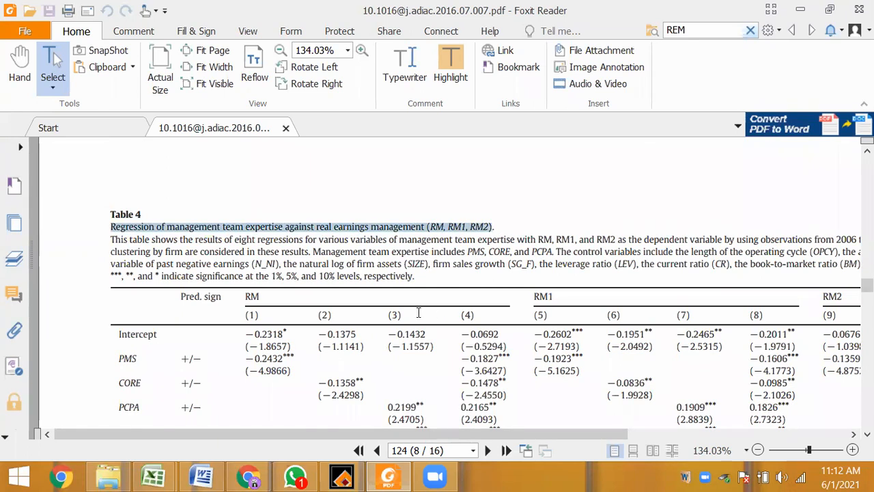
Step: Examine the RM, RM1 and RM2 regression columns and the variable rows of Table 4
{"action": "left_click_drag", "start_coordinate": [243, 291], "coordinate": [409, 348]}
{"action": "left_click", "coordinate": [110, 371]}
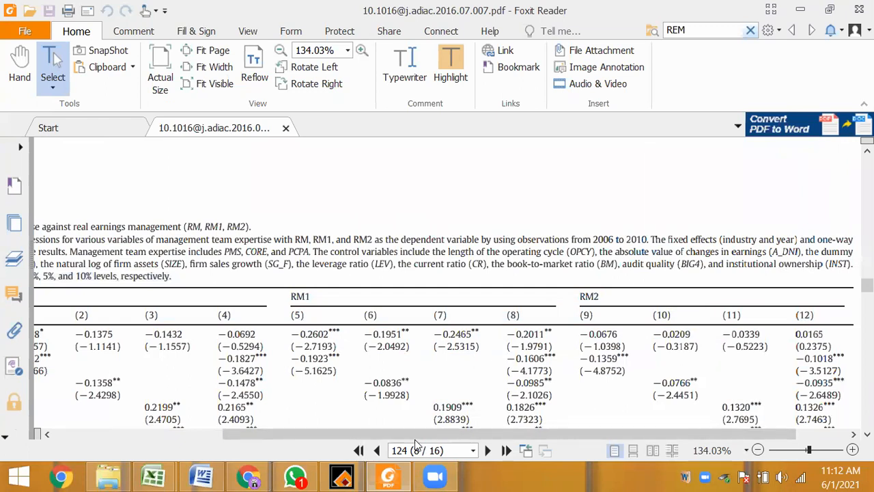
{"action": "left_click_drag", "start_coordinate": [389, 436], "coordinate": [271, 434]}
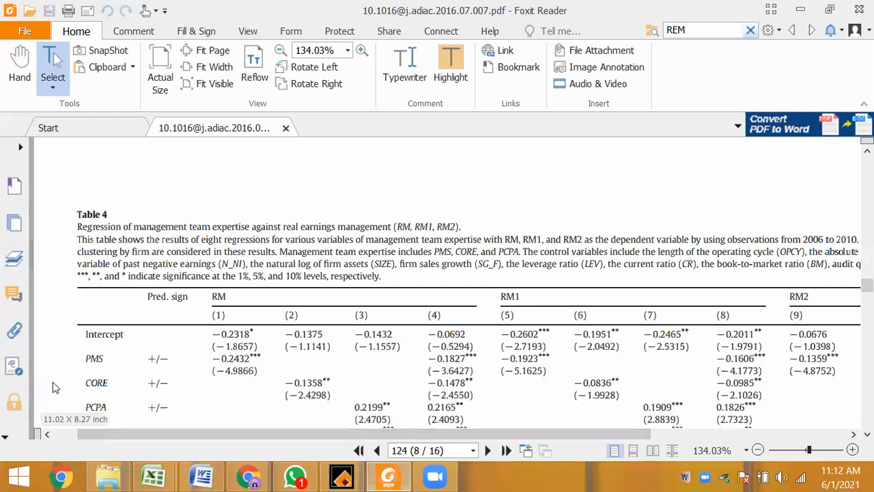
{"action": "scroll", "coordinate": [53, 382], "scroll_direction": "down", "scroll_amount": 1}
{"action": "scroll", "coordinate": [53, 382], "scroll_direction": "down", "scroll_amount": 4}
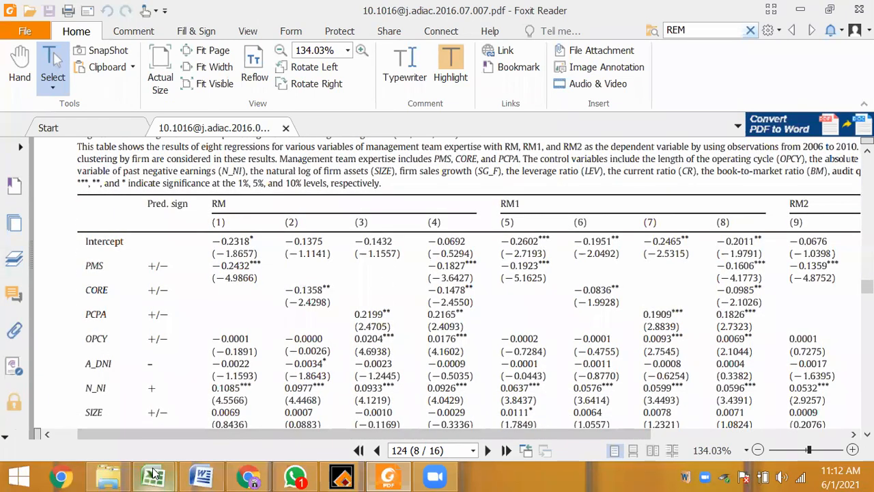
Step: Switch to the "Meta-analysis data entry - Copy" workbook in Excel and enter 7 as the paper number in cell B25
{"action": "mouse_move", "coordinate": [153, 477]}
{"action": "left_click", "coordinate": [272, 395]}
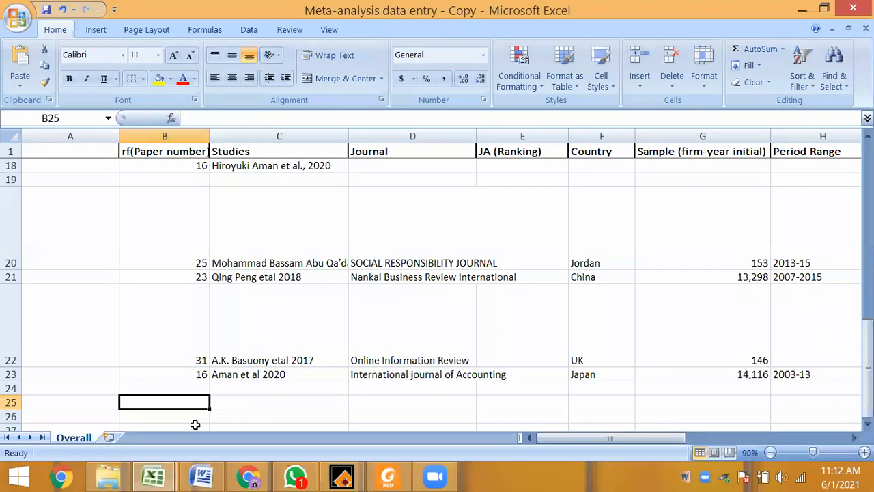
{"action": "key", "text": "Right"}
{"action": "key", "text": "Left"}
{"action": "left_click", "coordinate": [388, 476]}
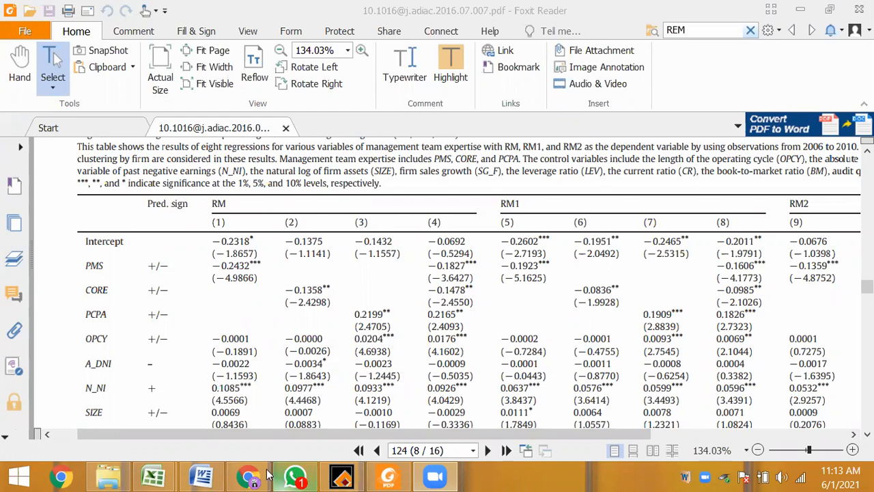
{"action": "mouse_move", "coordinate": [153, 476]}
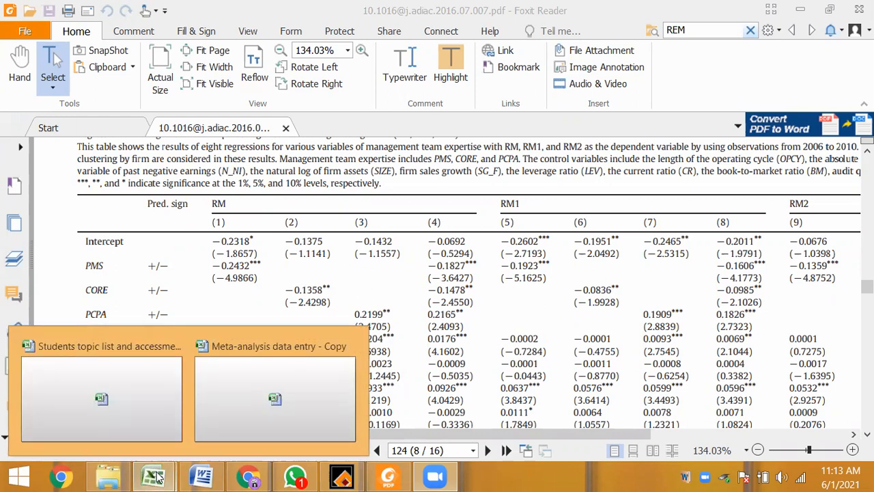
{"action": "left_click", "coordinate": [237, 403]}
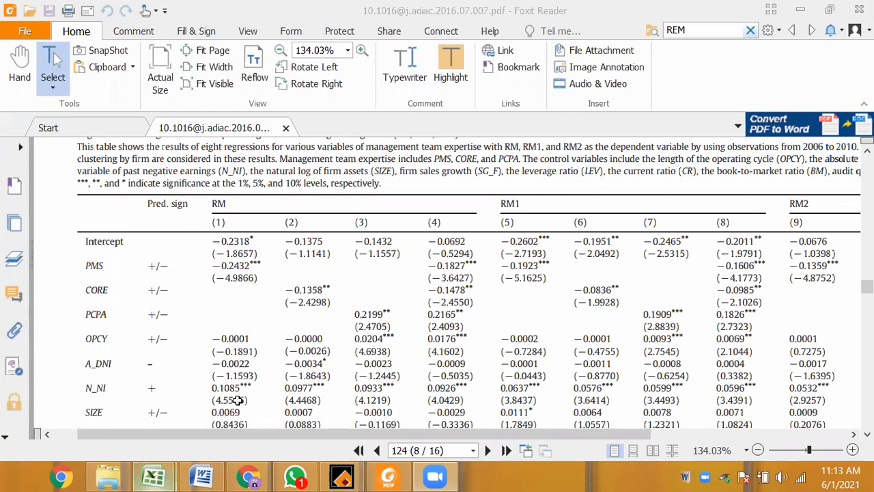
{"action": "type", "text": "7"}
{"action": "key", "text": "Tab"}
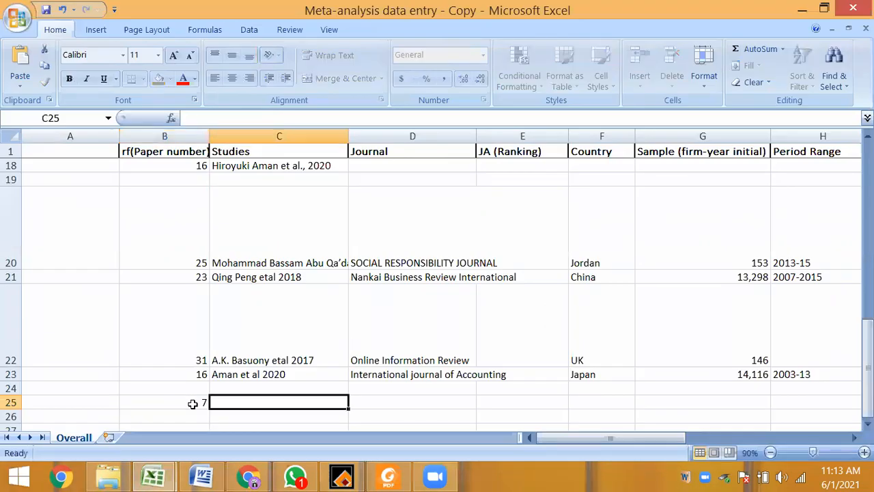
{"action": "left_click", "coordinate": [193, 403]}
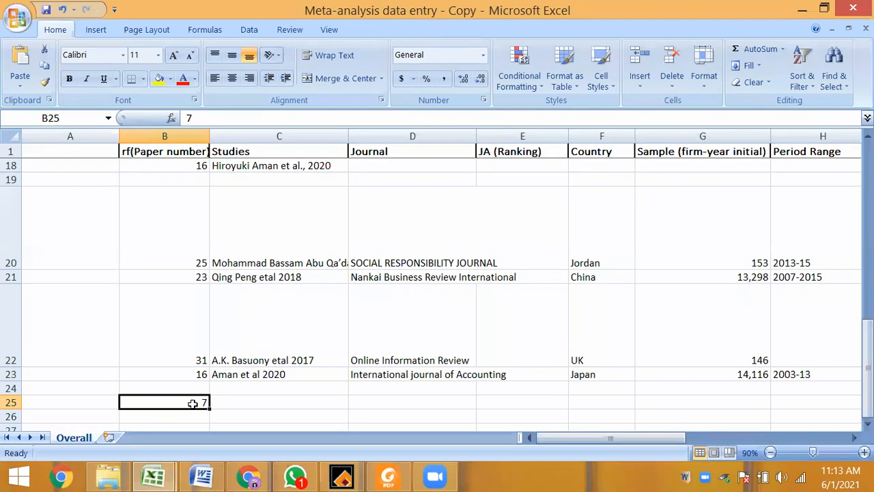
{"action": "key", "text": "Tab"}
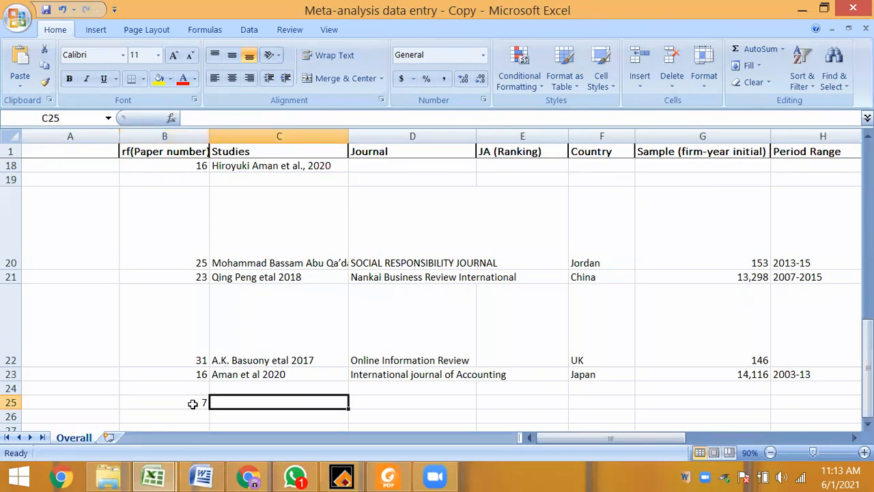
Step: Switch to the paper in Foxit Reader, return to its first page and select the first author's surname
{"action": "left_click", "coordinate": [386, 477]}
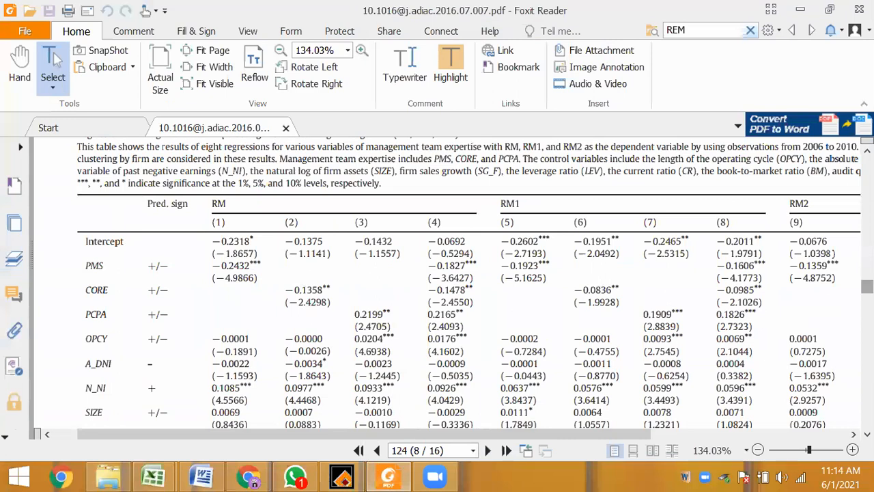
{"action": "key", "text": "ctrl+Home"}
{"action": "scroll", "coordinate": [404, 377], "scroll_direction": "down", "scroll_amount": 3}
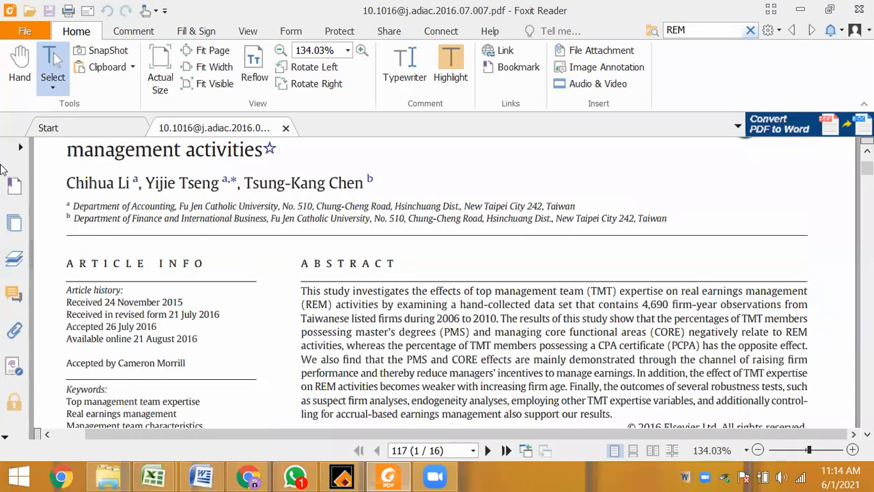
{"action": "left_click_drag", "start_coordinate": [67, 183], "coordinate": [131, 184]}
{"action": "left_click", "coordinate": [116, 184]}
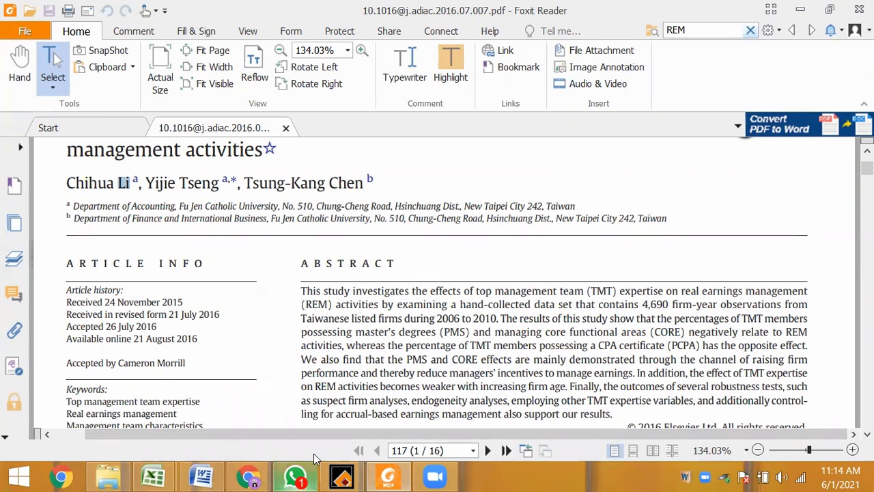
Step: Switch to the meta-analysis workbook in Excel and enter the study in C25 as the first author's surname followed by "et al 2016"
{"action": "left_click", "coordinate": [153, 477]}
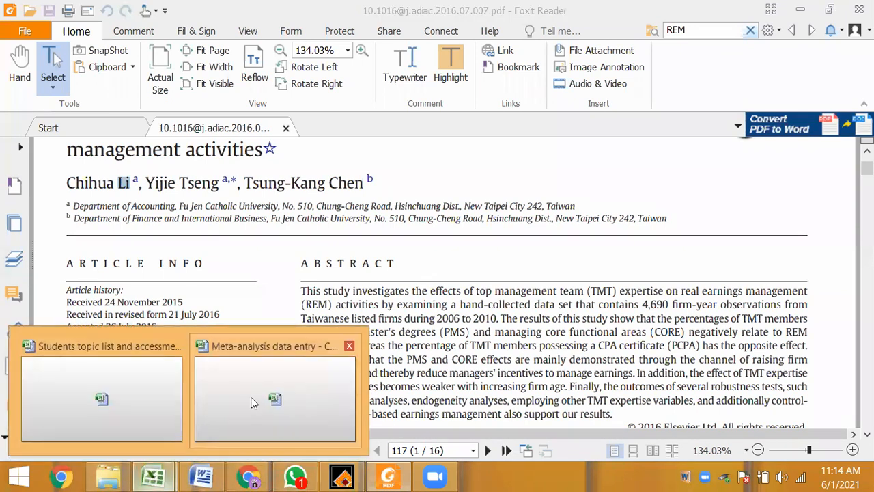
{"action": "left_click", "coordinate": [251, 403]}
{"action": "double_click", "coordinate": [252, 401]}
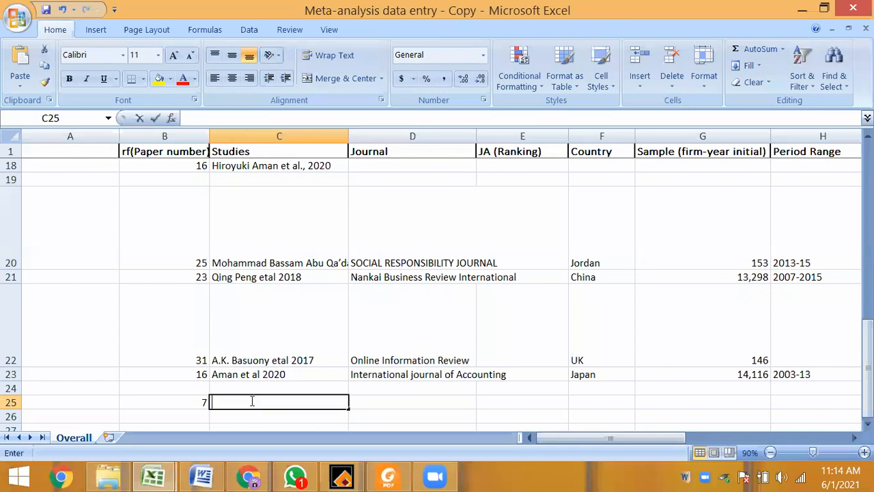
{"action": "type", "text": "Li eta ll 2016"}
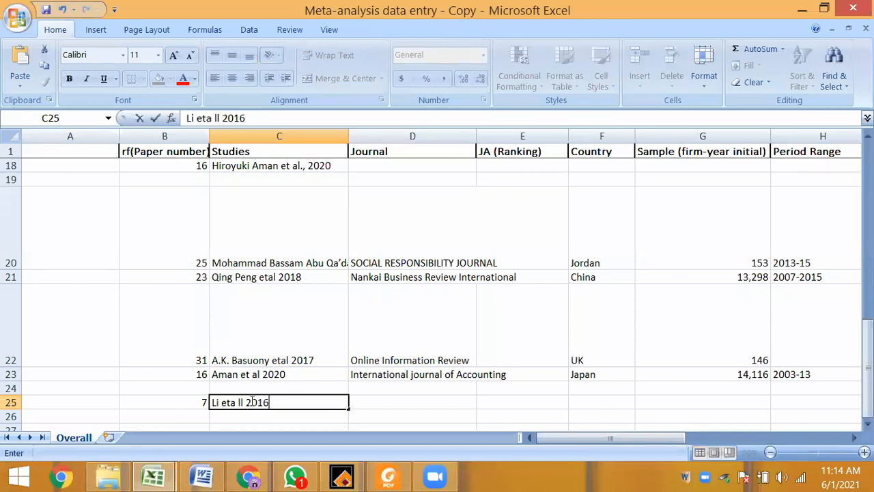
{"action": "key", "text": "Return"}
{"action": "key", "text": "Up"}
{"action": "key", "text": "Left"}
{"action": "key", "text": "Right"}
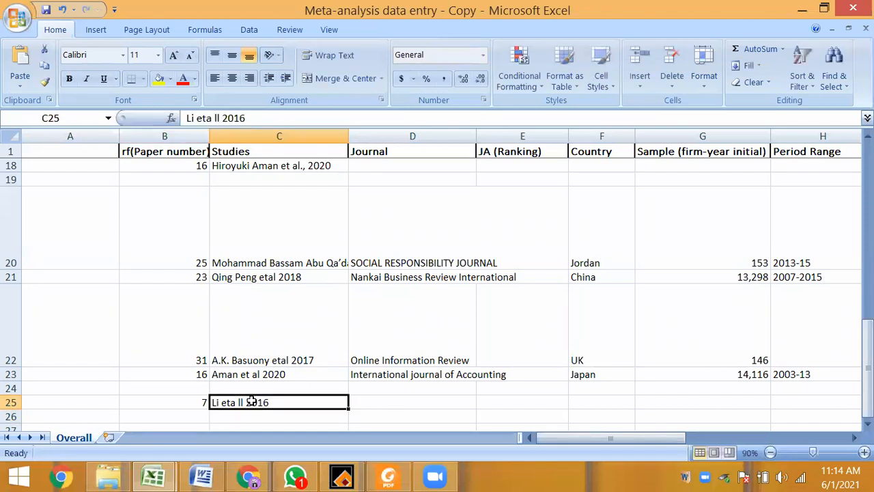
{"action": "double_click", "coordinate": [252, 402]}
{"action": "key", "text": "BackSpace"}
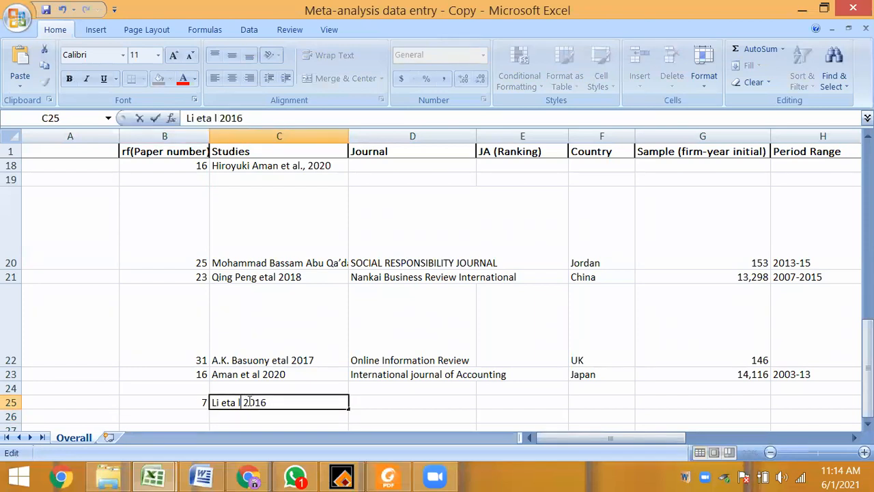
{"action": "key", "text": "BackSpace"}
{"action": "left_click", "coordinate": [435, 404]}
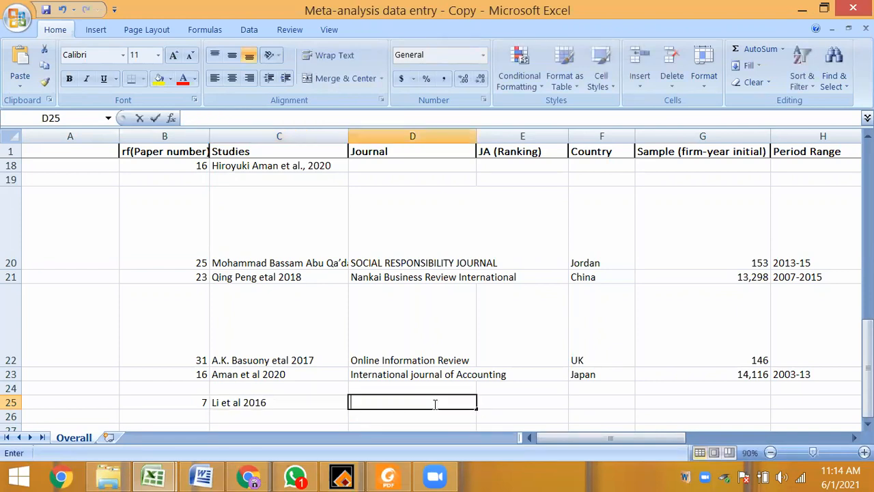
Step: Switch to the paper in Foxit Reader and copy the journal title "Advances in Accounting, incorporating Advances in International Accounting" from the first page
{"action": "left_click", "coordinate": [387, 476]}
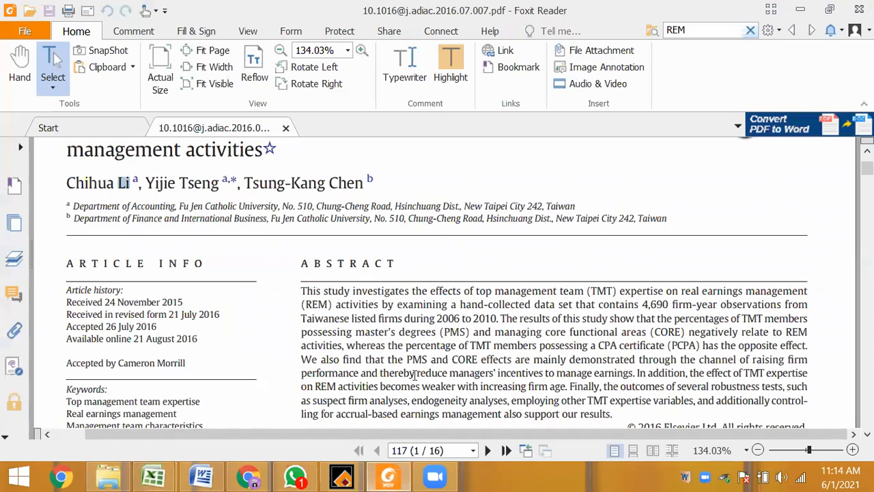
{"action": "scroll", "coordinate": [415, 375], "scroll_direction": "down", "scroll_amount": 4}
{"action": "scroll", "coordinate": [415, 375], "scroll_direction": "up", "scroll_amount": 8}
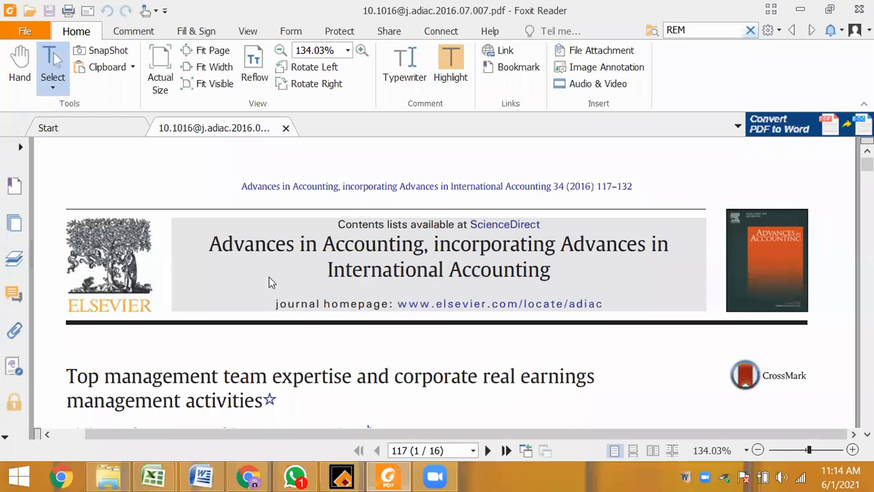
{"action": "left_click", "coordinate": [209, 244]}
{"action": "left_click_drag", "start_coordinate": [416, 259], "coordinate": [549, 269]}
{"action": "key", "text": "ctrl+c"}
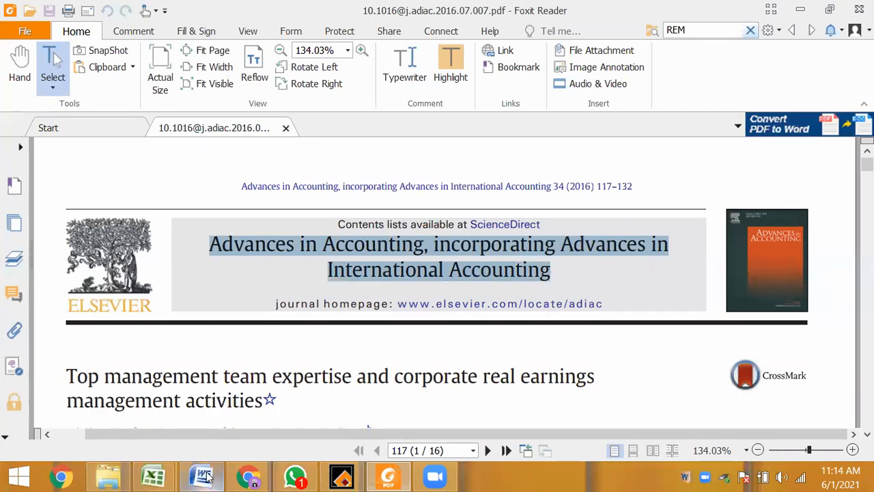
Step: Switch to the meta-analysis workbook in Excel, paste the journal title into D25 and select the country cell F25
{"action": "mouse_move", "coordinate": [164, 478]}
{"action": "left_click", "coordinate": [232, 397]}
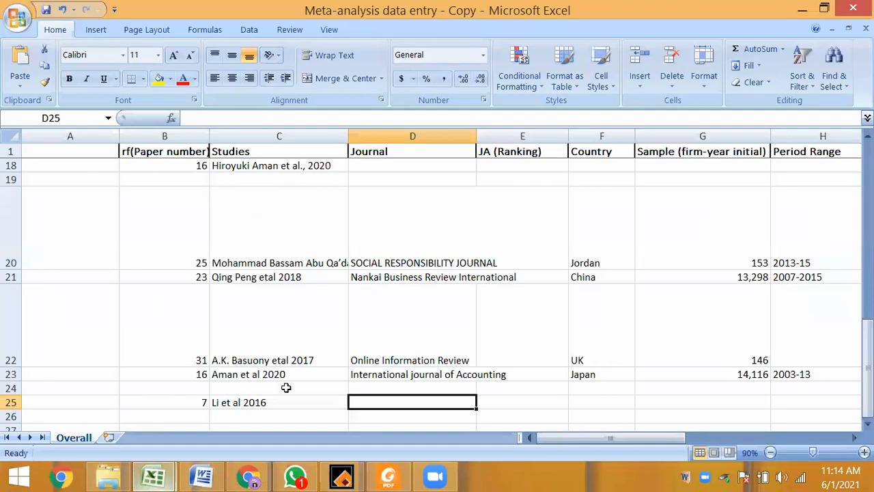
{"action": "key", "text": "ctrl+v"}
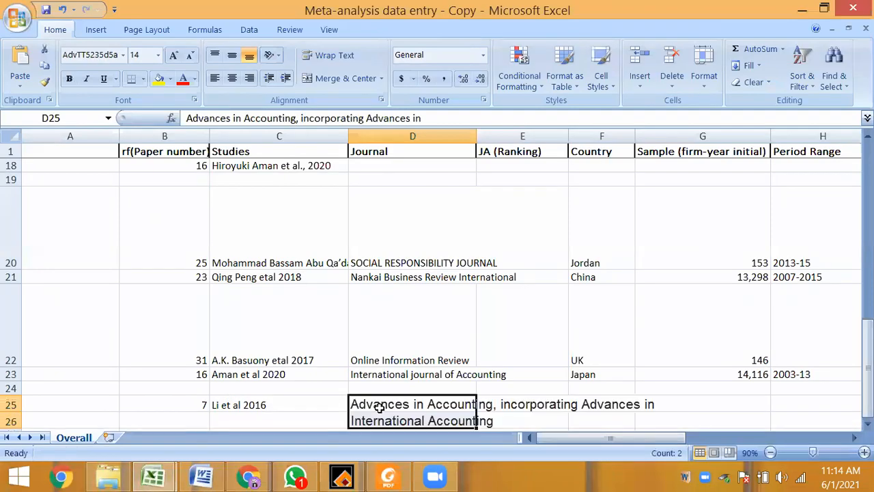
{"action": "left_click", "coordinate": [481, 405]}
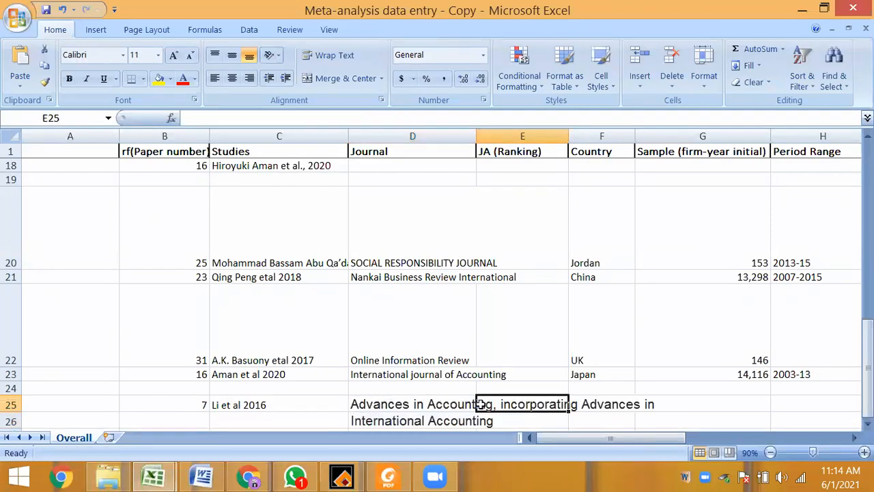
{"action": "key", "text": "Right"}
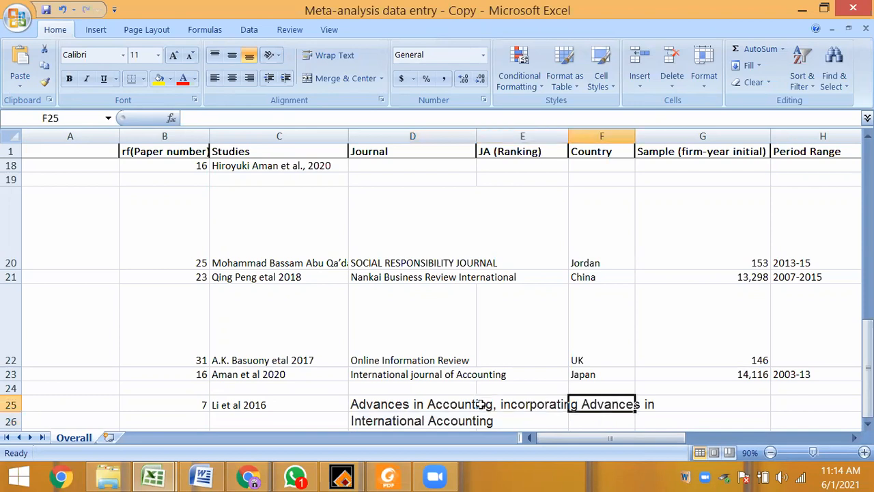
Step: Switch to the paper in Foxit Reader and select the word "Taiwanese" in the abstract to identify the sample country
{"action": "left_click", "coordinate": [393, 476]}
{"action": "left_click", "coordinate": [418, 398]}
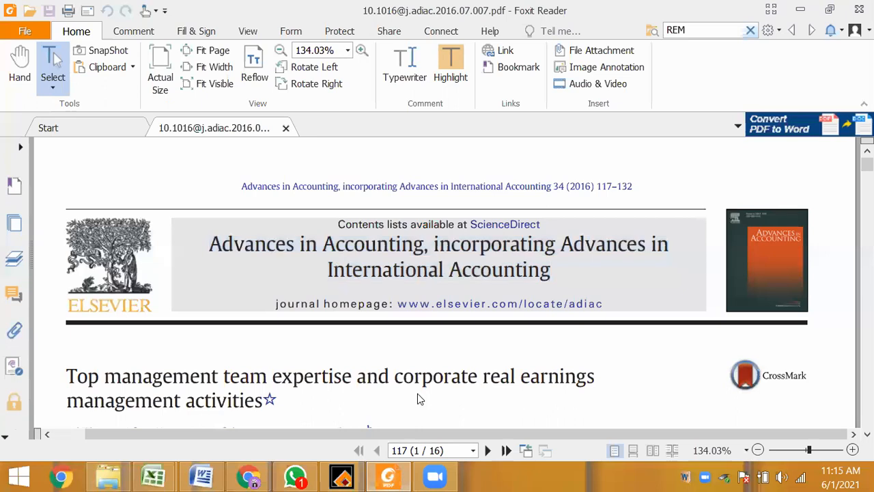
{"action": "scroll", "coordinate": [420, 398], "scroll_direction": "down", "scroll_amount": 3}
{"action": "scroll", "coordinate": [420, 400], "scroll_direction": "down", "scroll_amount": 5}
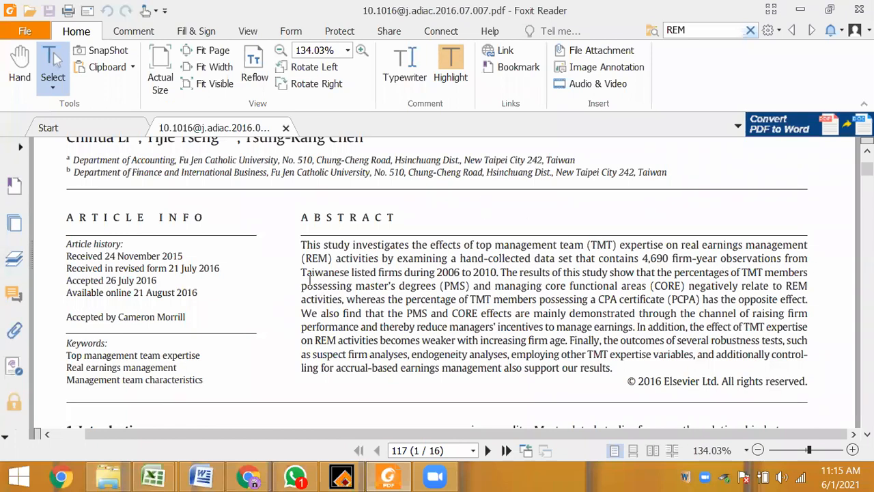
{"action": "left_click_drag", "start_coordinate": [302, 272], "coordinate": [357, 273]}
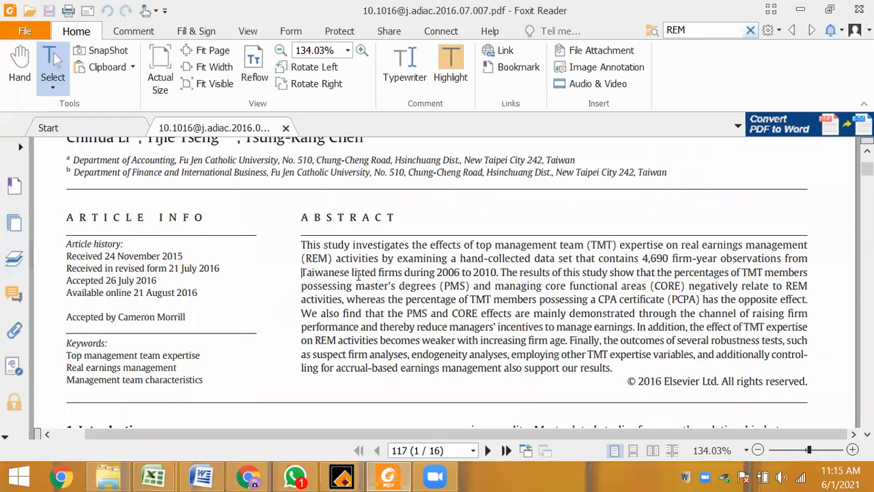
Step: Switch to the meta-analysis workbook in Excel, enter Taiwan as the country in F25 and select the sample cell G25
{"action": "left_click", "coordinate": [198, 477]}
{"action": "left_click", "coordinate": [209, 477]}
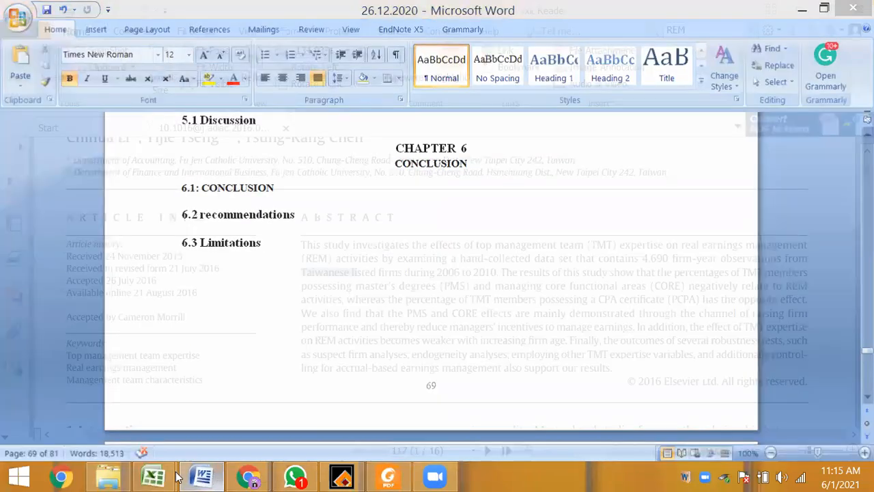
{"action": "left_click", "coordinate": [154, 477]}
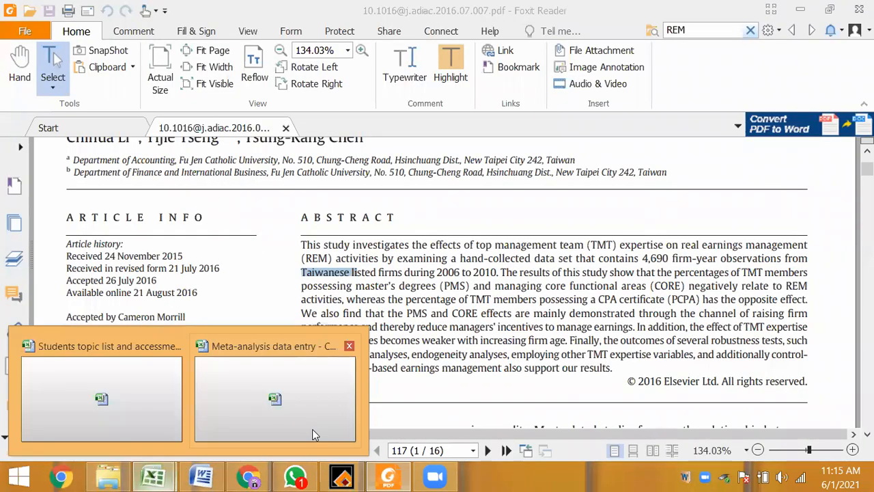
{"action": "left_click", "coordinate": [256, 410]}
{"action": "type", "text": "Taiwan"}
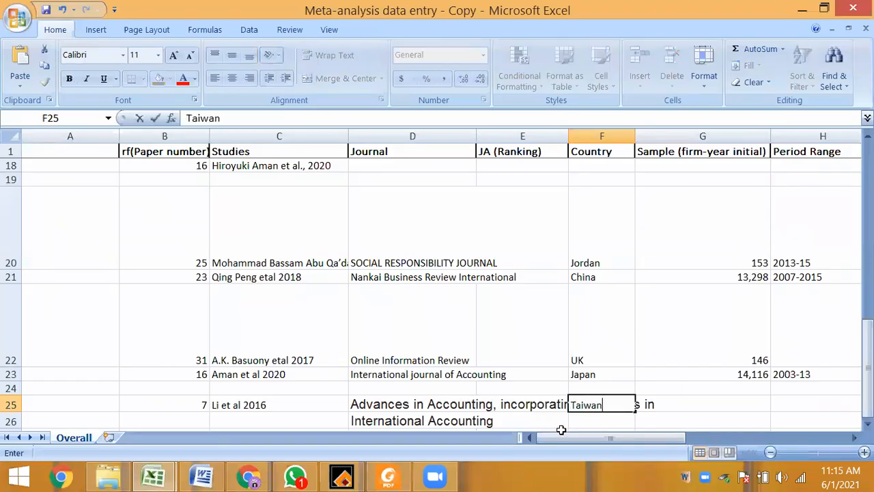
{"action": "key", "text": "Return"}
{"action": "key", "text": "Up"}
{"action": "key", "text": "Right"}
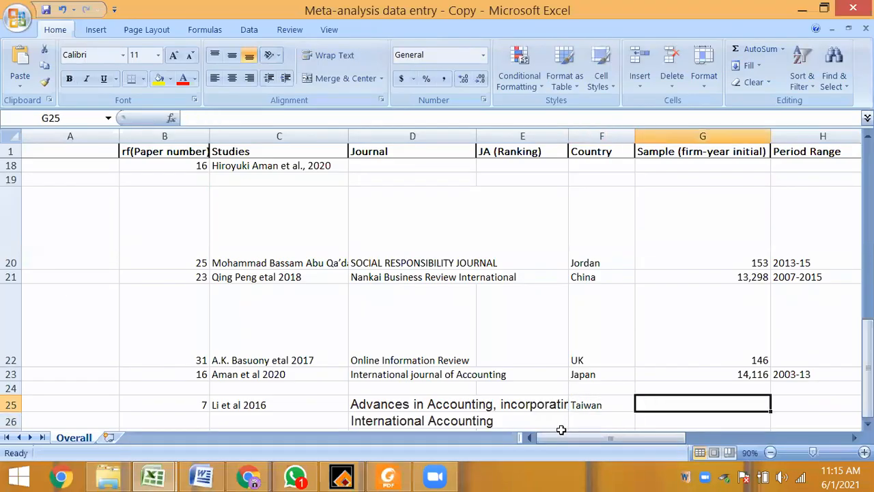
Step: Switch to the paper in Foxit Reader and copy the firm-year sample size 4,690 from the abstract
{"action": "scroll", "coordinate": [593, 440], "scroll_direction": "right", "scroll_amount": 3}
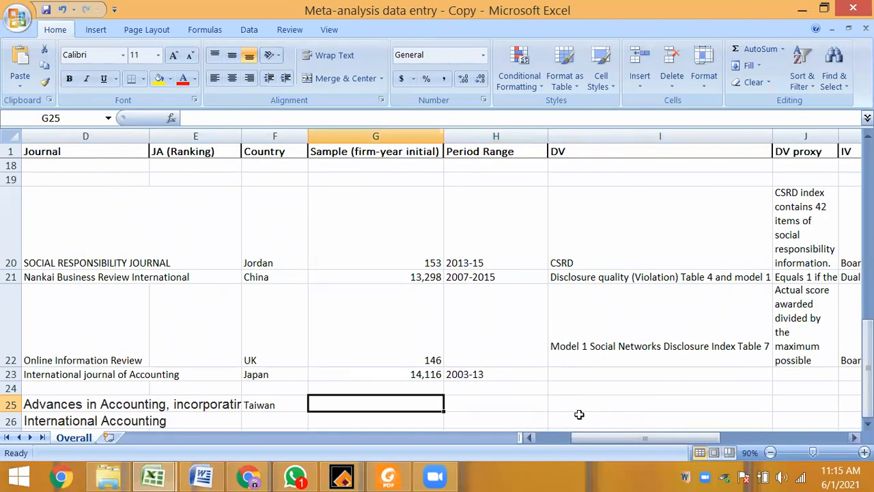
{"action": "left_click", "coordinate": [388, 476]}
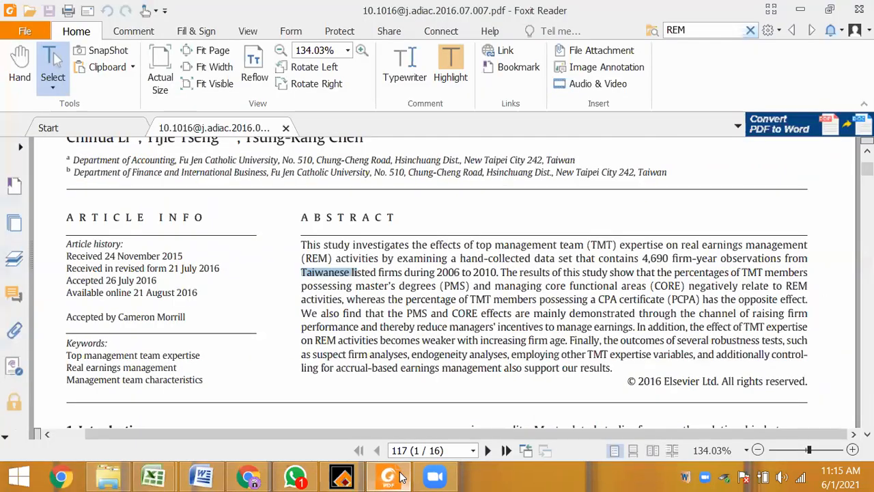
{"action": "left_click", "coordinate": [390, 476]}
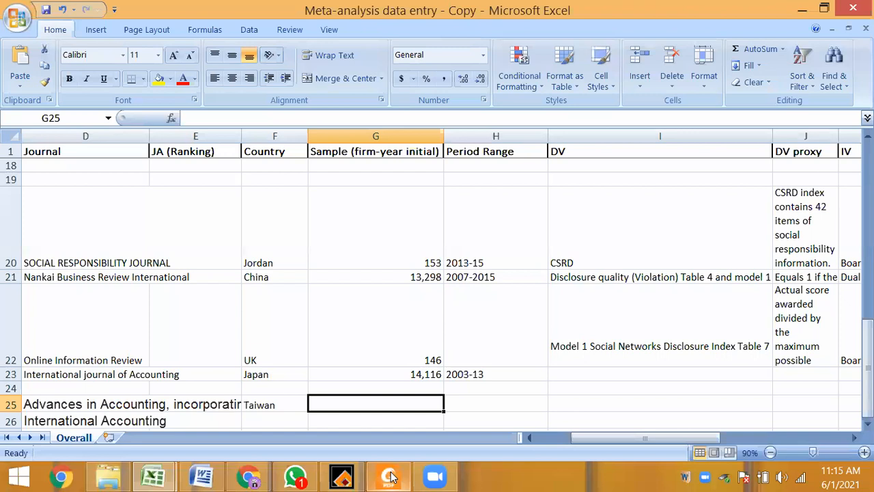
{"action": "left_click", "coordinate": [389, 476]}
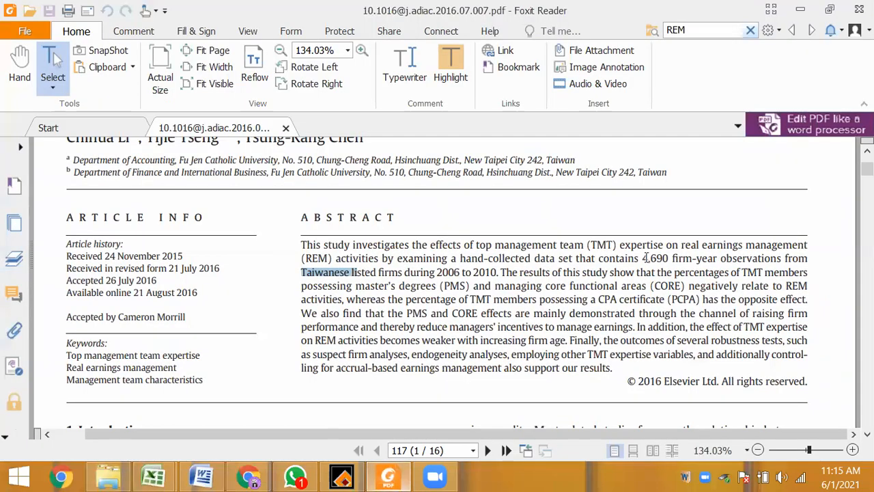
{"action": "left_click_drag", "start_coordinate": [644, 258], "coordinate": [670, 258]}
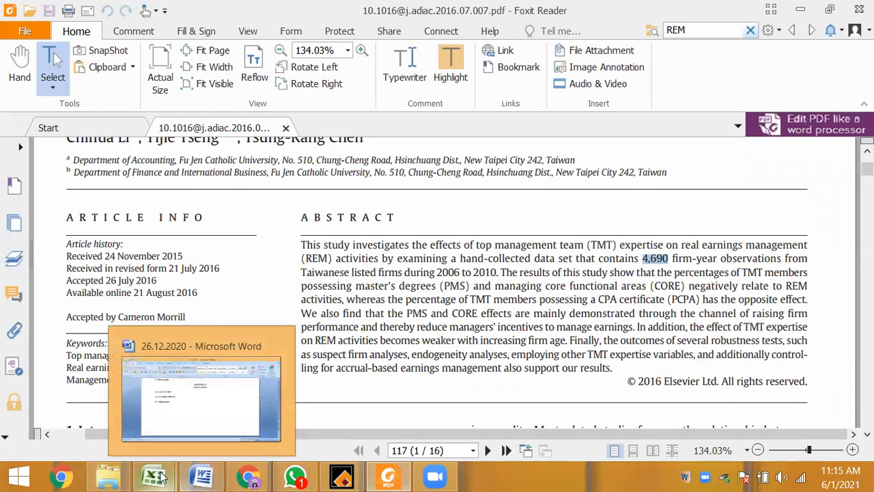
Step: Switch to the meta-analysis workbook in Excel and paste 4,690 into G25 as the initial firm-year sample
{"action": "mouse_move", "coordinate": [153, 476]}
{"action": "left_click", "coordinate": [102, 393]}
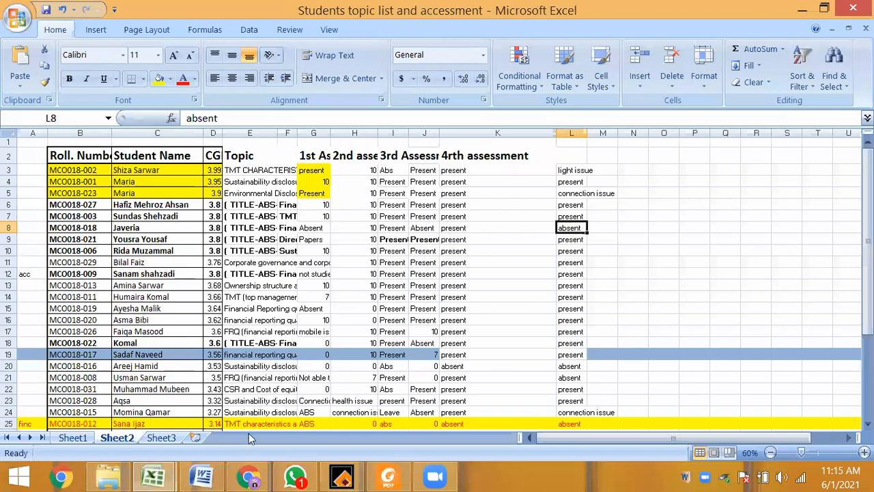
{"action": "key", "text": "ctrl+Tab"}
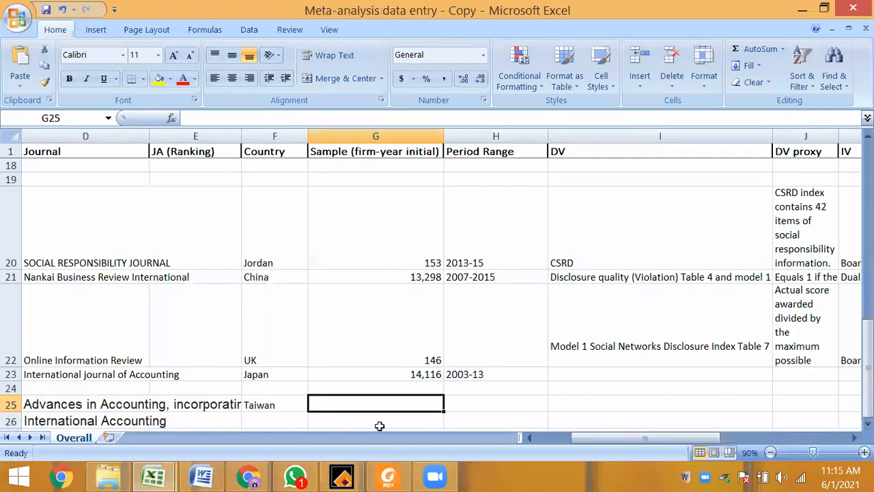
{"action": "key", "text": "ctrl+v"}
{"action": "key", "text": "Tab"}
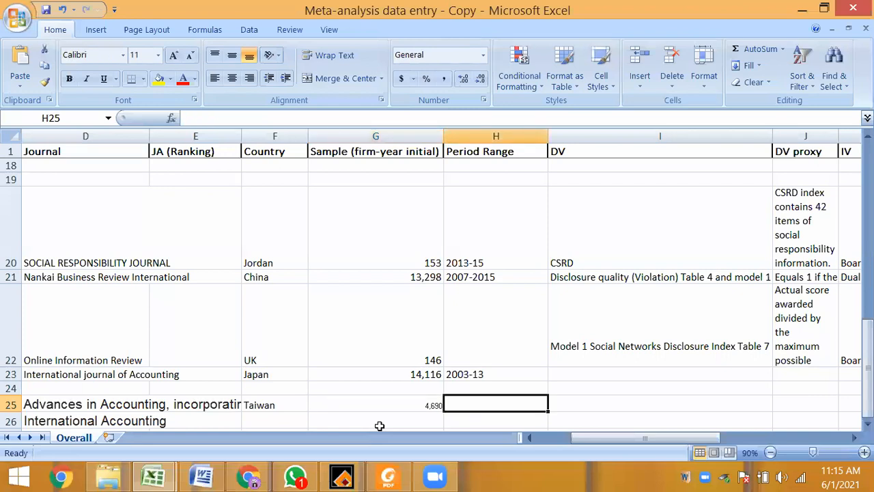
Step: Copy the period "2006 to 2010" from the abstract in Foxit Reader and paste it into H25 of the meta-analysis workbook in Excel
{"action": "left_click", "coordinate": [388, 476]}
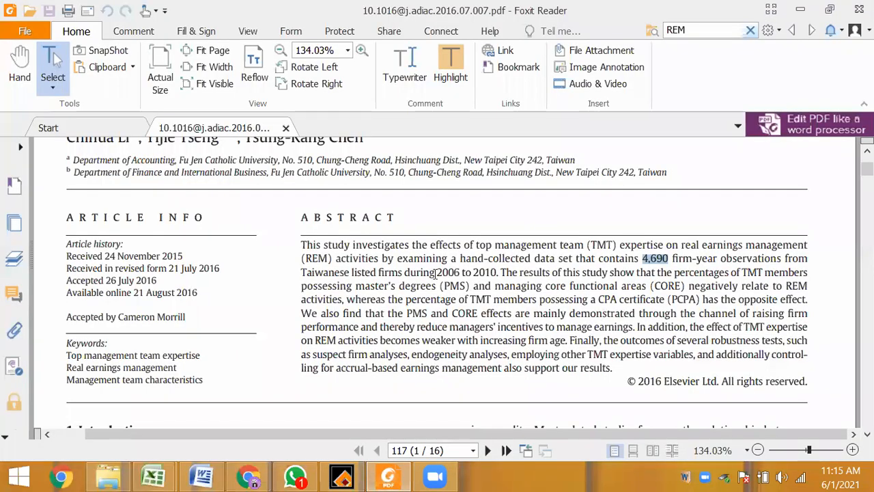
{"action": "left_click_drag", "start_coordinate": [436, 271], "coordinate": [498, 272]}
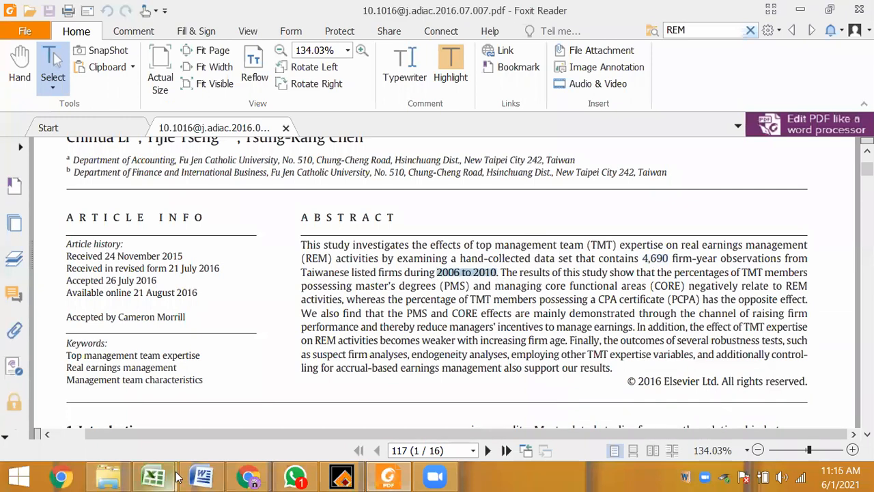
{"action": "mouse_move", "coordinate": [159, 476]}
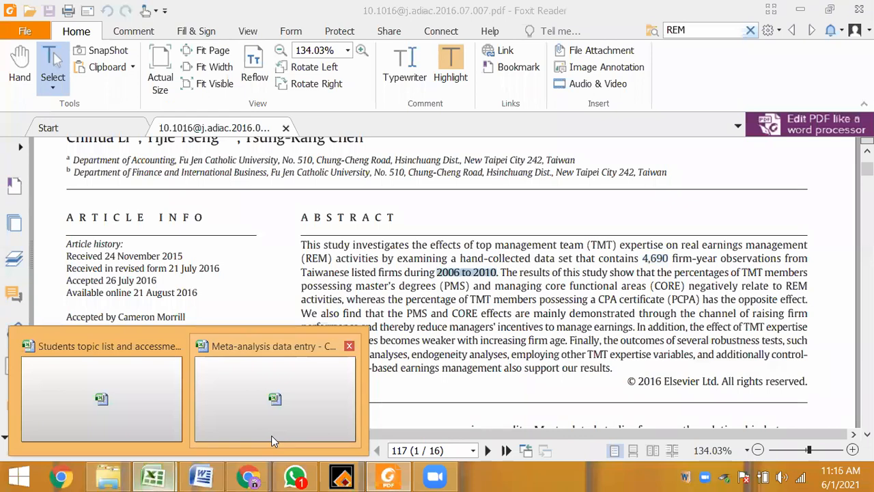
{"action": "left_click", "coordinate": [271, 435]}
{"action": "key", "text": "ctrl+v"}
{"action": "key", "text": "Tab"}
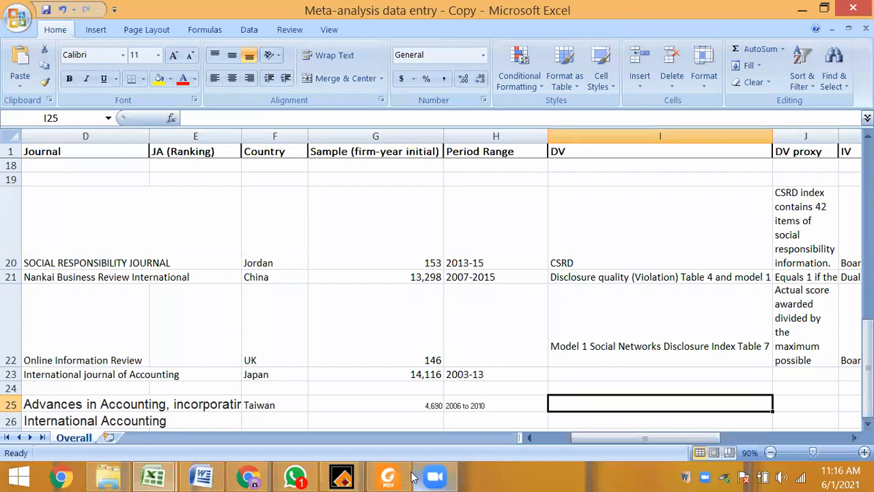
Step: Switch to the paper in Foxit Reader, find the model specification on page 121 and select regression equation (1) for R_RM
{"action": "left_click", "coordinate": [389, 476]}
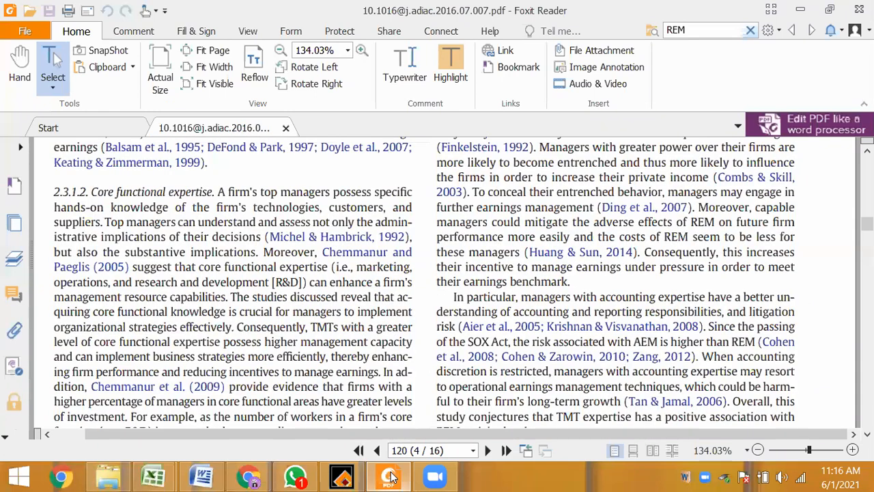
{"action": "key", "text": "Right"}
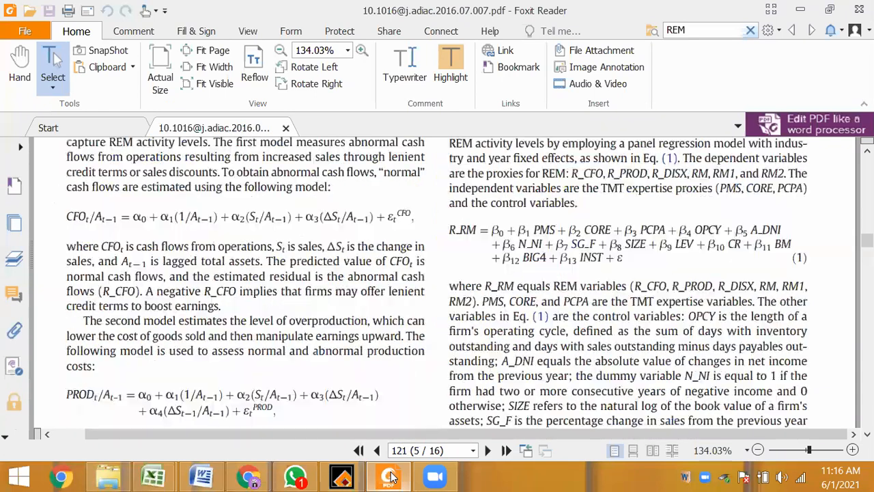
{"action": "key", "text": "Right"}
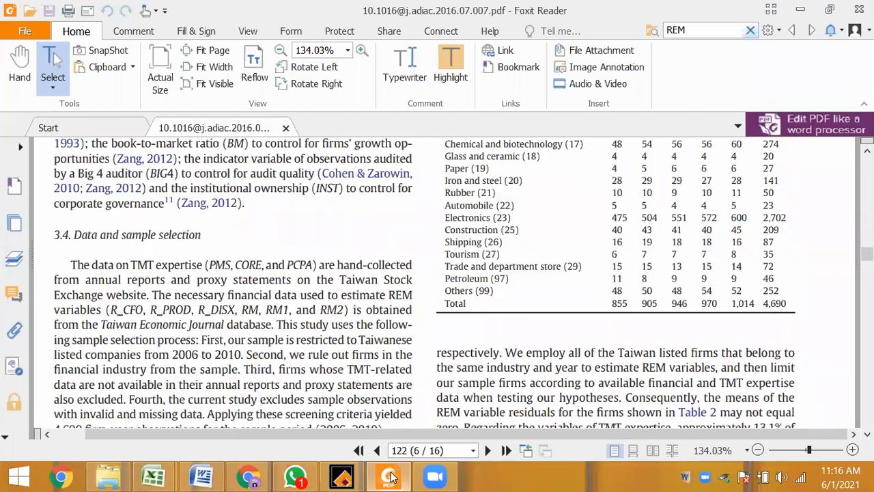
{"action": "key", "text": "Page_Down"}
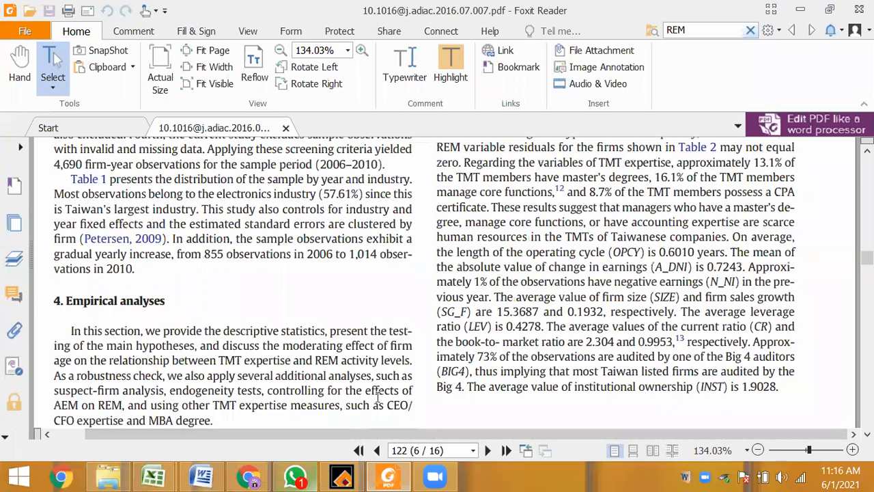
{"action": "scroll", "coordinate": [378, 396], "scroll_direction": "up", "scroll_amount": 5}
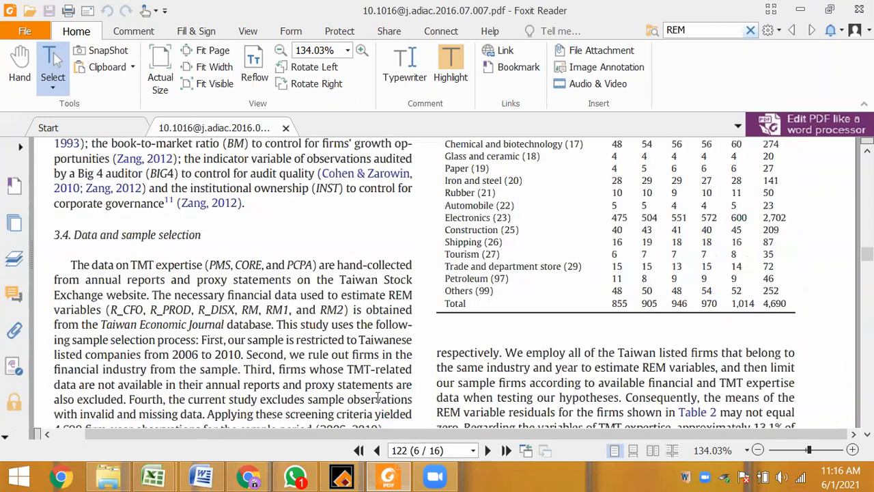
{"action": "scroll", "coordinate": [378, 396], "scroll_direction": "up", "scroll_amount": 10}
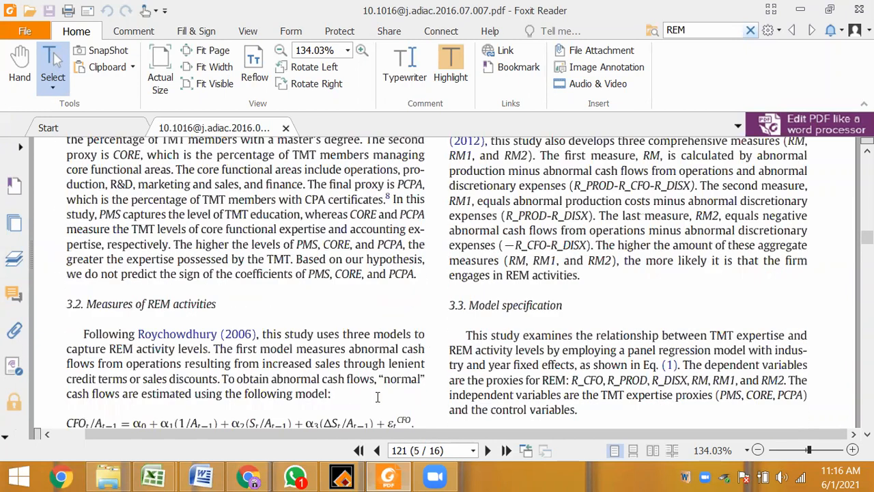
{"action": "left_click_drag", "start_coordinate": [449, 171], "coordinate": [585, 243]}
{"action": "scroll", "coordinate": [573, 196], "scroll_direction": "down", "scroll_amount": 5}
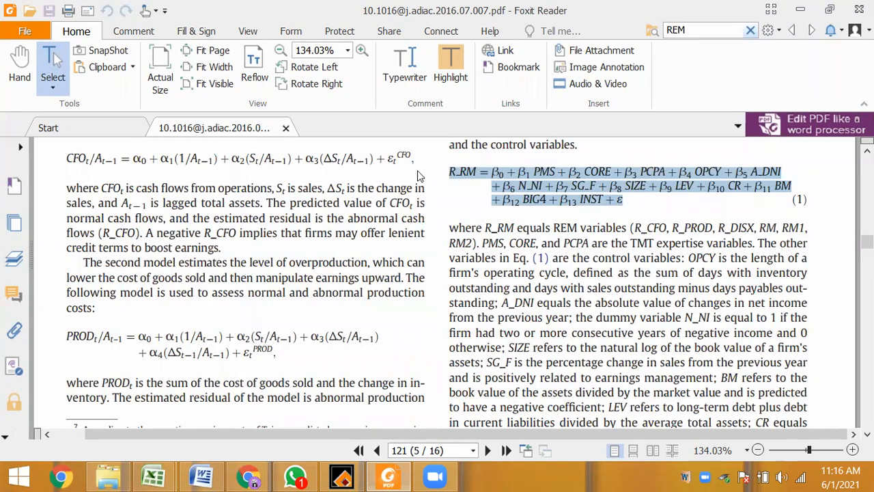
Step: Clear the selection and select only the right-hand side of equation (1), from β0 to the error term
{"action": "left_click", "coordinate": [462, 180]}
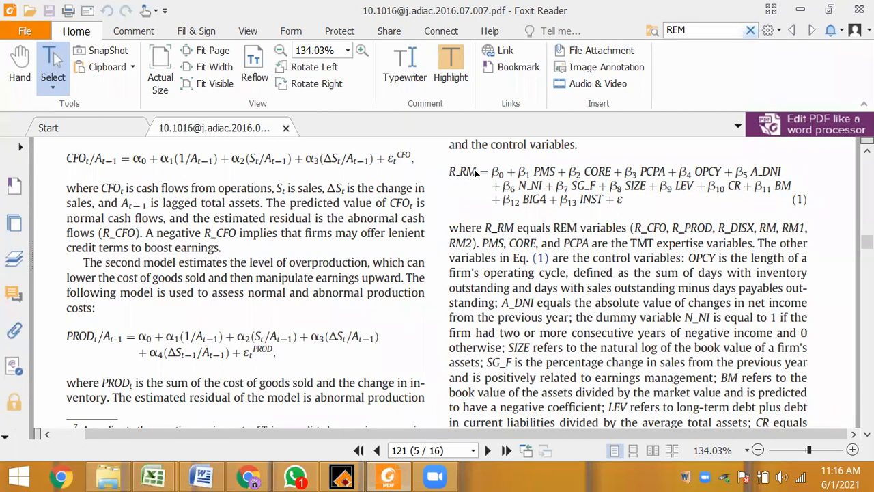
{"action": "double_click", "coordinate": [484, 172]}
{"action": "left_click_drag", "start_coordinate": [492, 172], "coordinate": [649, 206]}
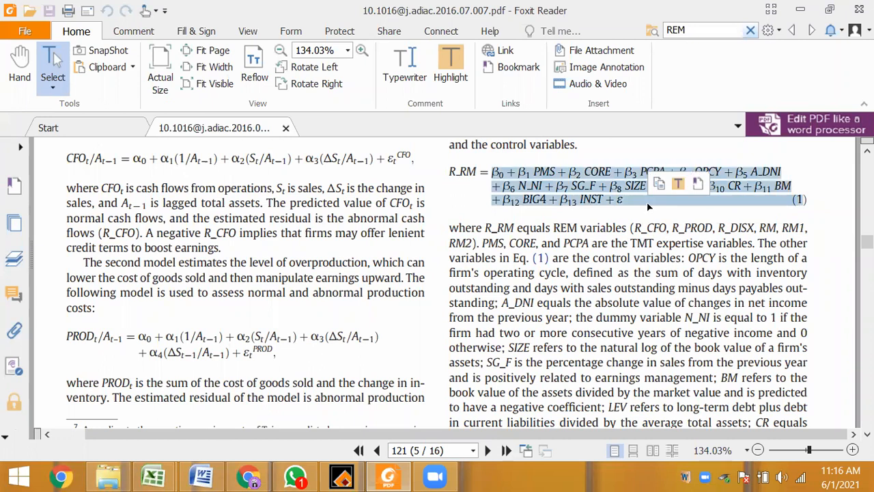
Step: Mark the dependent variable R_RM in equation (1) and its REM measures from R_CFO to RM2 in the text below
{"action": "left_click", "coordinate": [491, 263]}
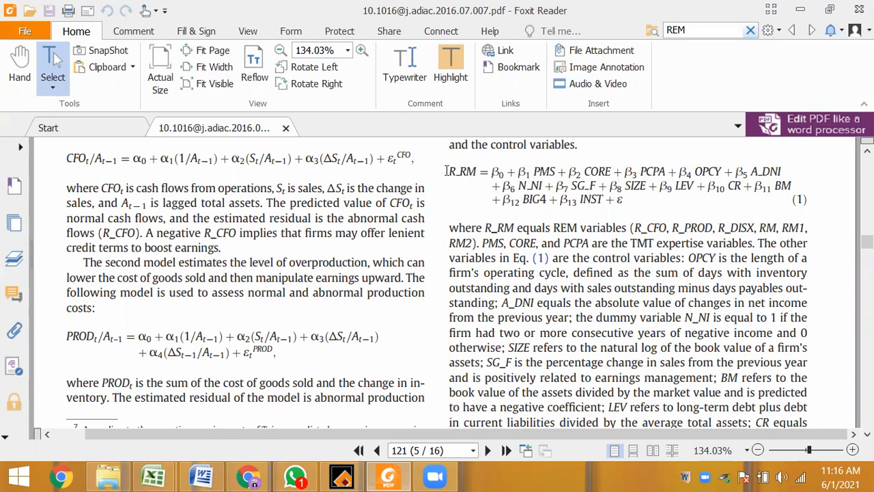
{"action": "double_click", "coordinate": [478, 172]}
{"action": "left_click_drag", "start_coordinate": [760, 227], "coordinate": [473, 243]}
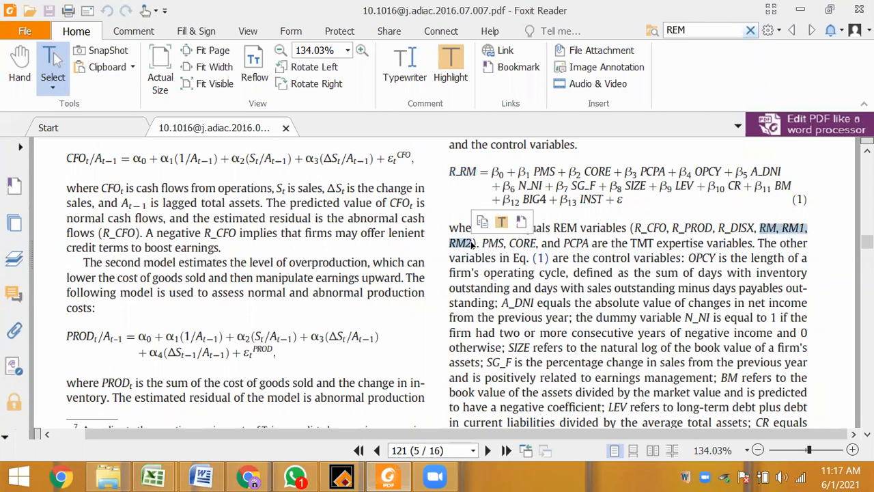
{"action": "left_click_drag", "start_coordinate": [632, 227], "coordinate": [474, 242]}
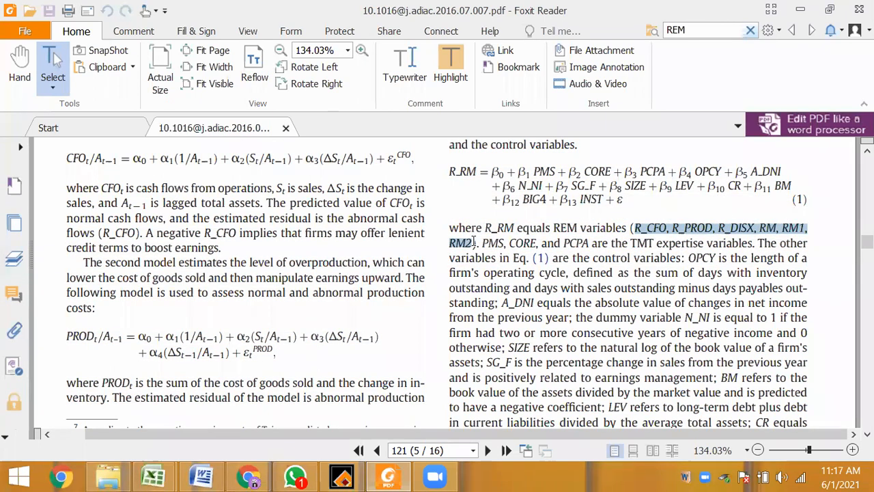
{"action": "left_click", "coordinate": [477, 241]}
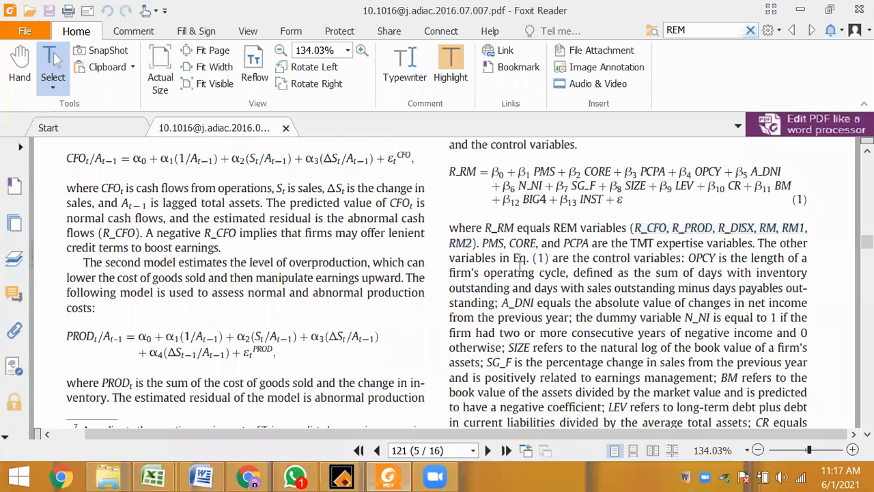
Step: Select the sentence on the TMT expertise variables below equation (1) and narrow the selection to PMS, CORE, and PCPA
{"action": "left_click_drag", "start_coordinate": [483, 243], "coordinate": [757, 244]}
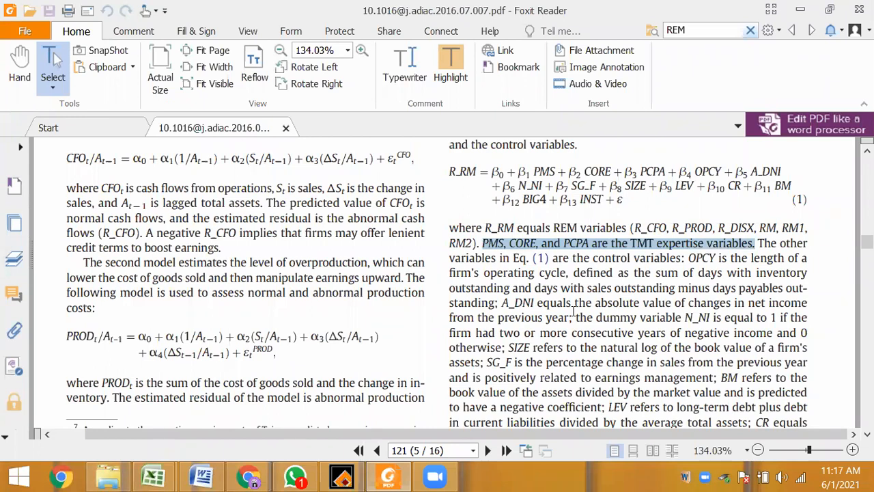
{"action": "left_click", "coordinate": [484, 243]}
{"action": "left_click_drag", "start_coordinate": [484, 243], "coordinate": [590, 244]}
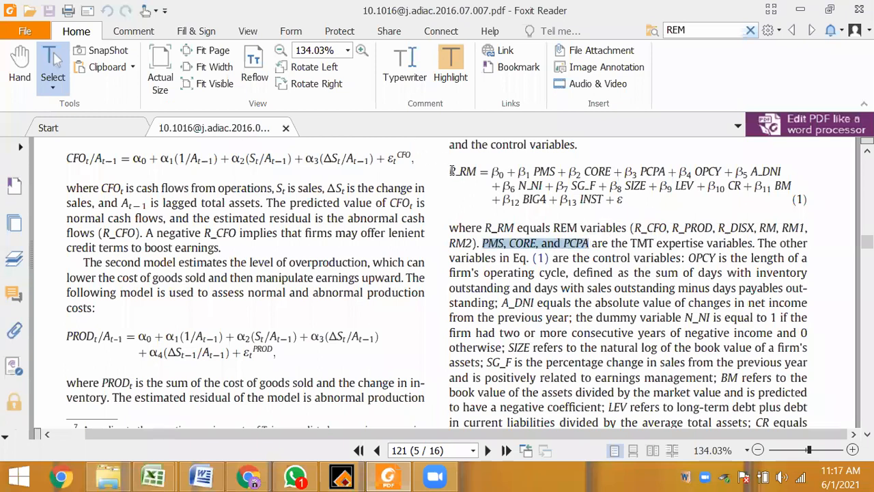
Step: Reselect R_RM in equation (1) and the RM, RM1, RM2 measures in its description, and clear the selection
{"action": "double_click", "coordinate": [482, 171]}
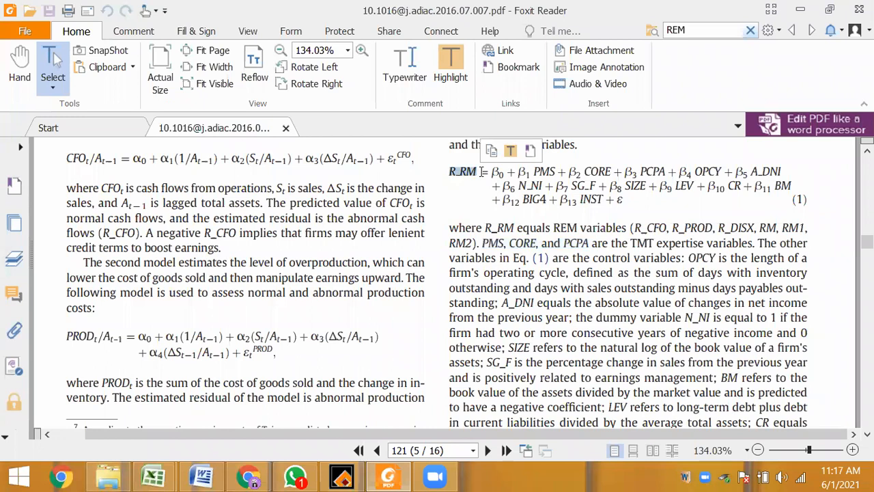
{"action": "left_click", "coordinate": [761, 229]}
{"action": "left_click_drag", "start_coordinate": [759, 229], "coordinate": [473, 244]}
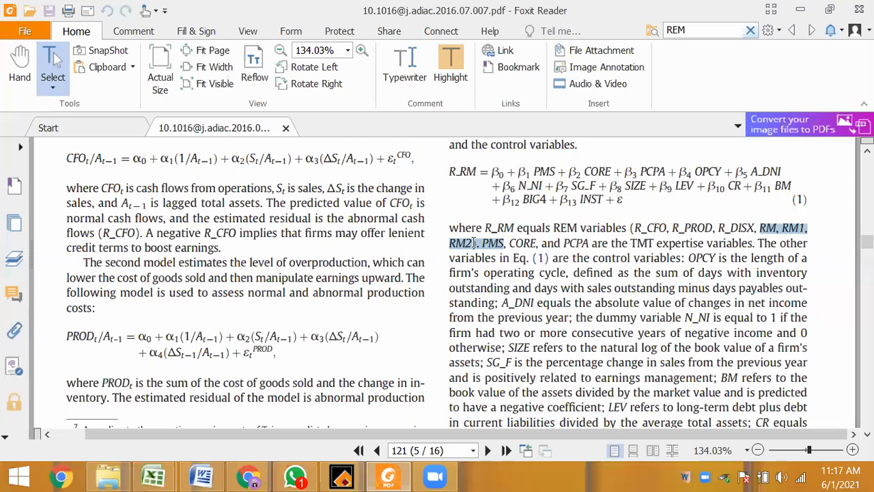
{"action": "left_click", "coordinate": [445, 206]}
Step: Find the Table 4 regression results on page 124 and mark "real earnings management (RM, RM1, RM2)" in the title
{"action": "scroll", "coordinate": [445, 206], "scroll_direction": "down", "scroll_amount": 5}
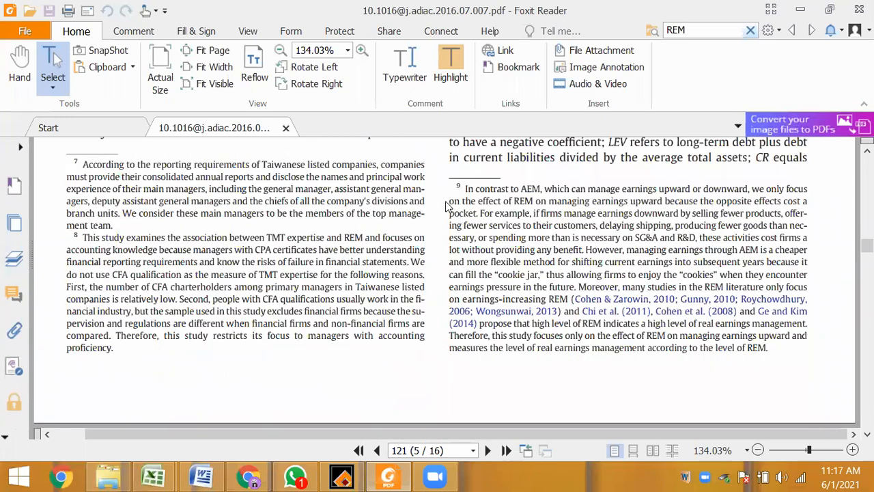
{"action": "scroll", "coordinate": [446, 206], "scroll_direction": "down", "scroll_amount": 5}
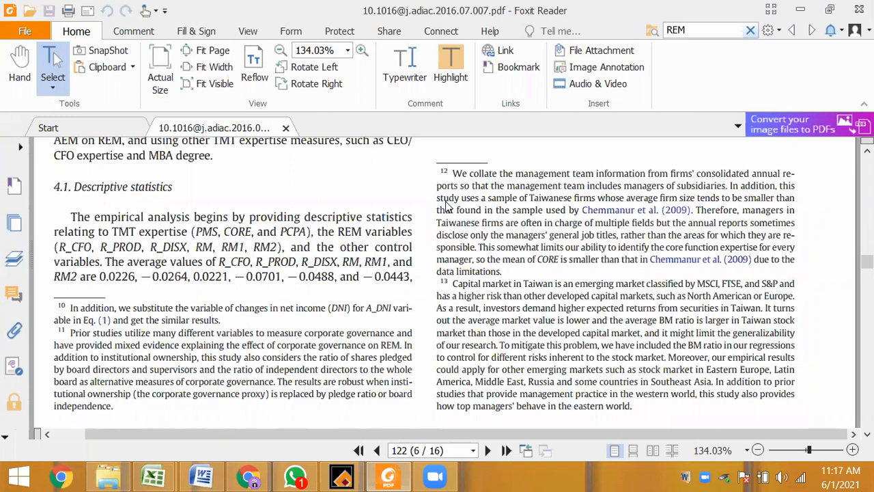
{"action": "scroll", "coordinate": [445, 206], "scroll_direction": "down", "scroll_amount": 5}
{"action": "scroll", "coordinate": [445, 206], "scroll_direction": "down", "scroll_amount": 5}
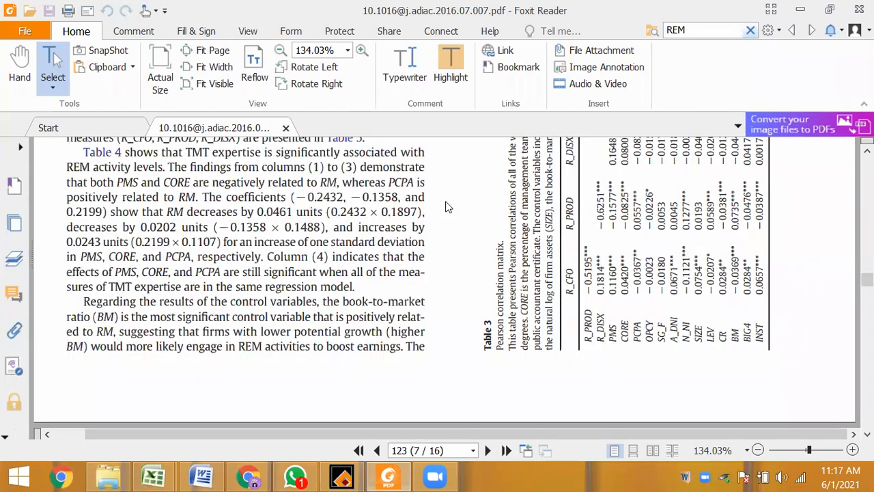
{"action": "scroll", "coordinate": [446, 206], "scroll_direction": "down", "scroll_amount": 5}
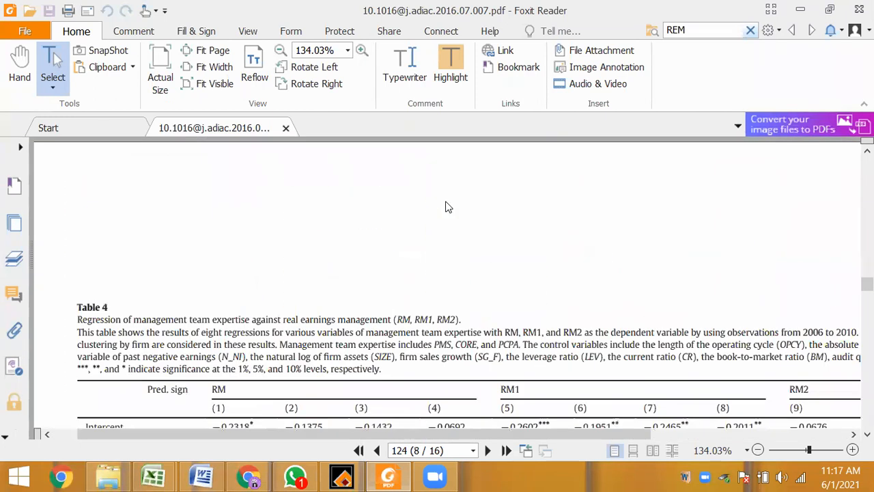
{"action": "left_click_drag", "start_coordinate": [78, 319], "coordinate": [475, 326]}
{"action": "left_click", "coordinate": [465, 320]}
{"action": "left_click_drag", "start_coordinate": [283, 319], "coordinate": [465, 320]}
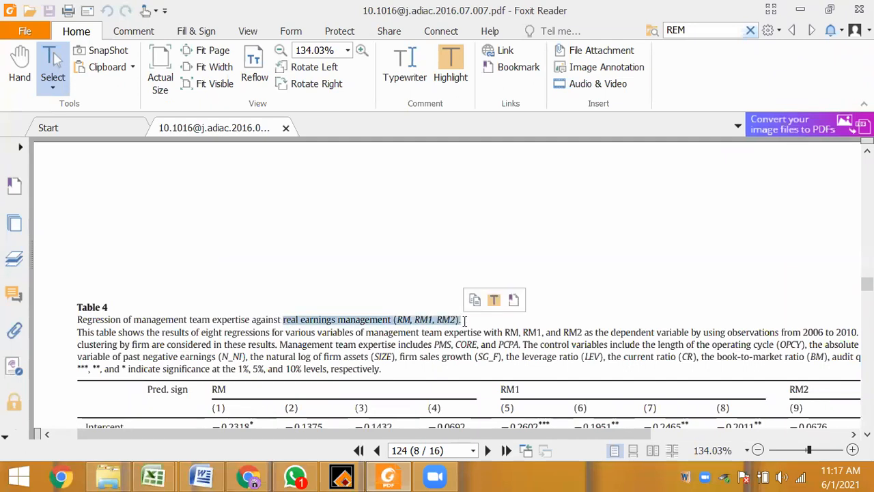
{"action": "left_click", "coordinate": [404, 301]}
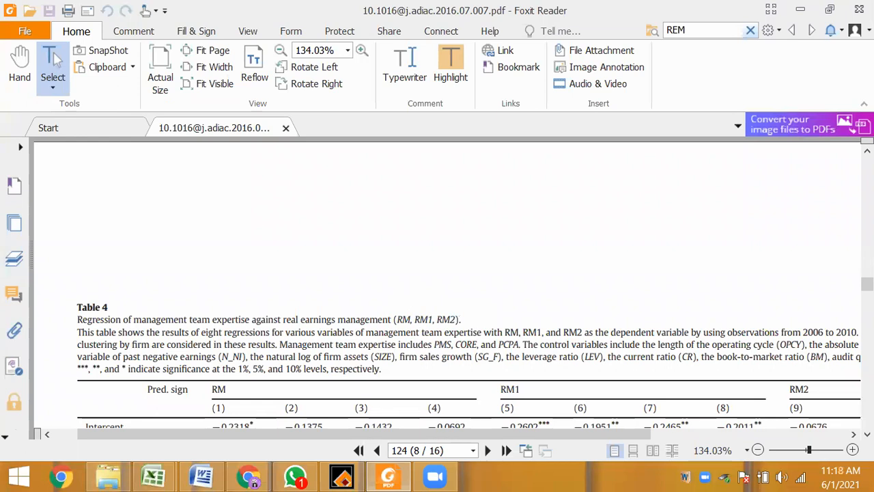
Step: Select the dependent-variable headings RM, RM1 and RM2 above the model columns of Table 4
{"action": "scroll", "coordinate": [447, 287], "scroll_direction": "down", "scroll_amount": 4}
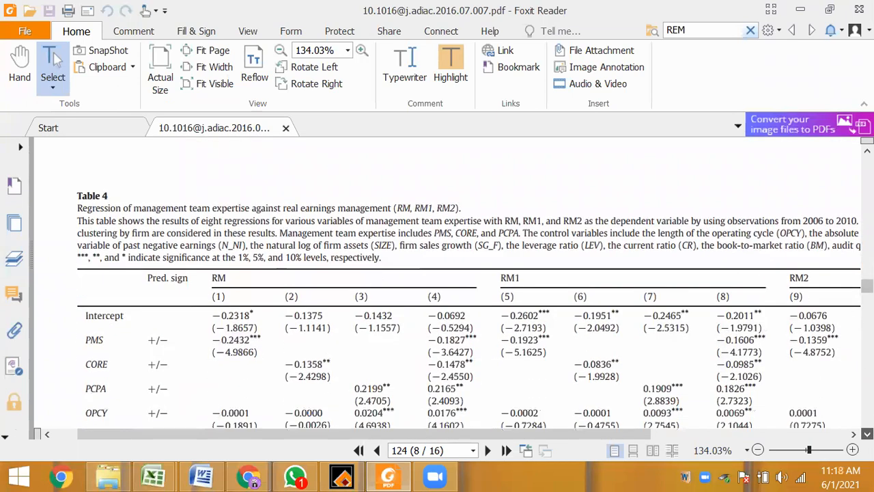
{"action": "scroll", "coordinate": [352, 286], "scroll_direction": "down", "scroll_amount": 1}
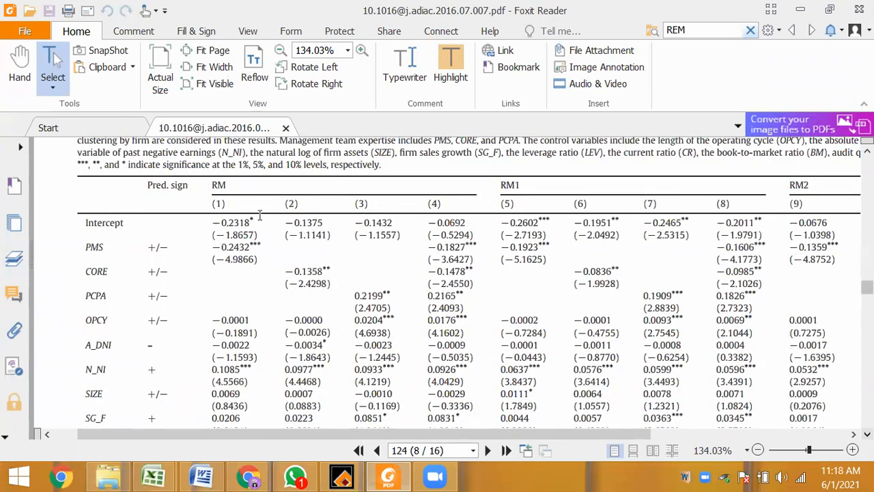
{"action": "mouse_move", "coordinate": [213, 183]}
{"action": "left_mouse_down"}
{"action": "mouse_move", "coordinate": [635, 205]}
{"action": "mouse_move", "coordinate": [709, 175]}
{"action": "mouse_move", "coordinate": [669, 203]}
{"action": "mouse_move", "coordinate": [823, 191]}
{"action": "mouse_move", "coordinate": [336, 196]}
{"action": "mouse_move", "coordinate": [207, 183]}
{"action": "left_mouse_up"}
{"action": "left_click", "coordinate": [823, 191]}
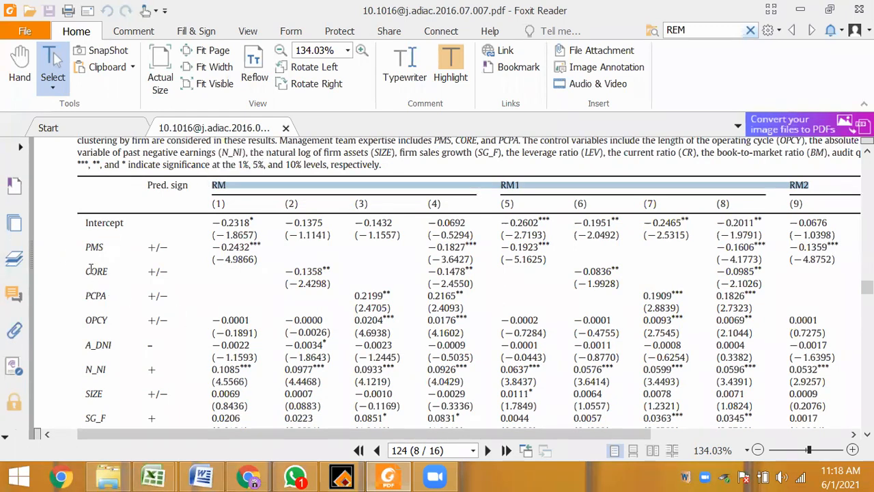
Step: Select Table 4's variable rows from PMS downward and reduce the selection to PMS, CORE and PCPA
{"action": "left_click_drag", "start_coordinate": [84, 243], "coordinate": [113, 463]}
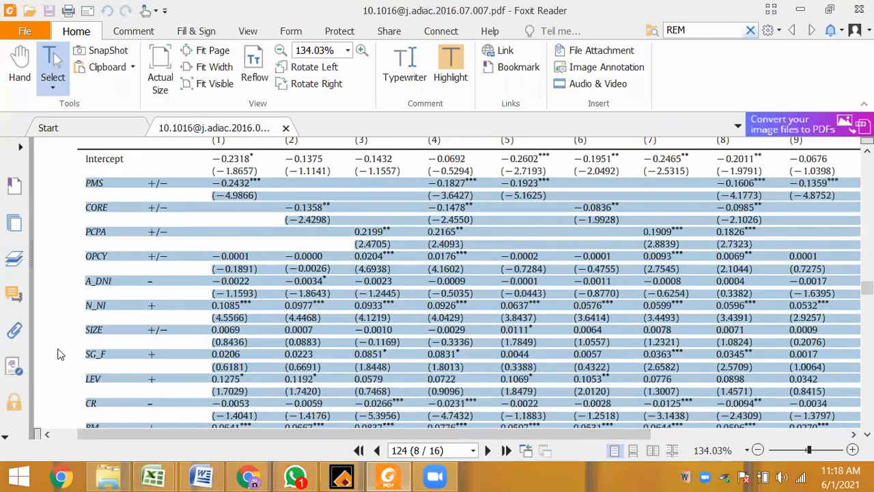
{"action": "left_click", "coordinate": [79, 301]}
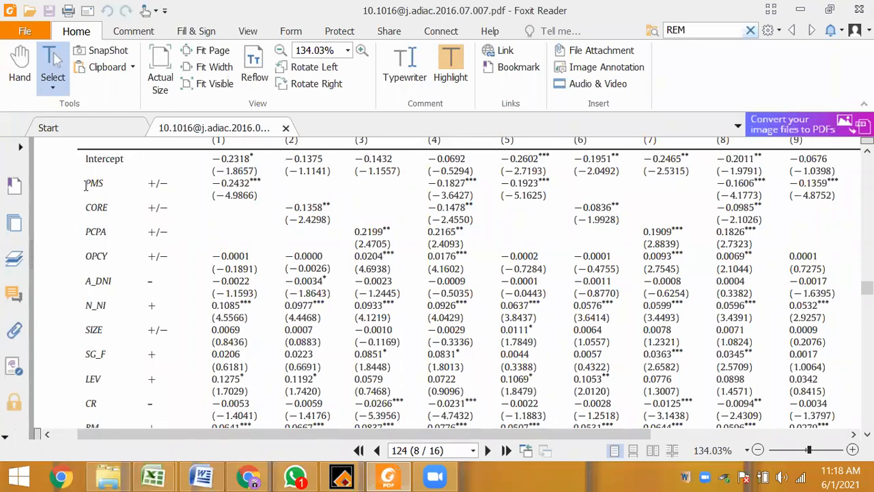
{"action": "left_click_drag", "start_coordinate": [84, 183], "coordinate": [108, 235]}
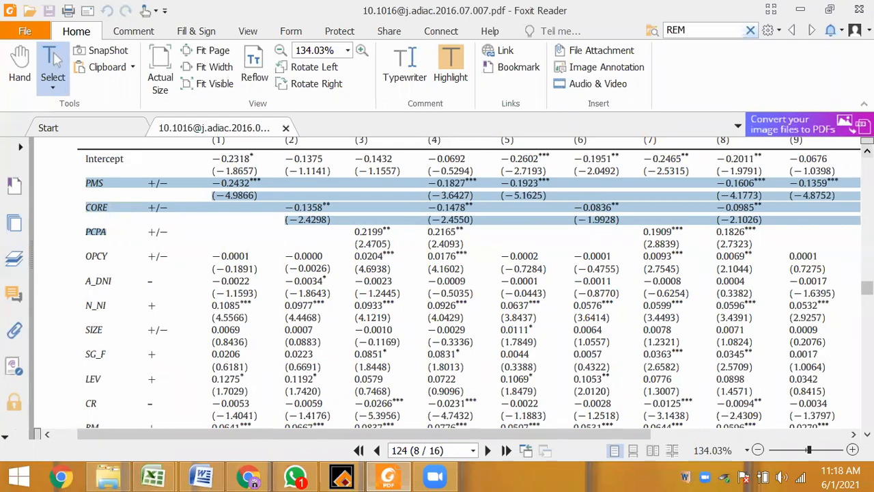
Step: Bring the model headings of Table 4 back into view and reselect the PMS, CORE and PCPA expertise rows
{"action": "scroll", "coordinate": [119, 274], "scroll_direction": "up", "scroll_amount": 1}
{"action": "scroll", "coordinate": [119, 273], "scroll_direction": "up", "scroll_amount": 2}
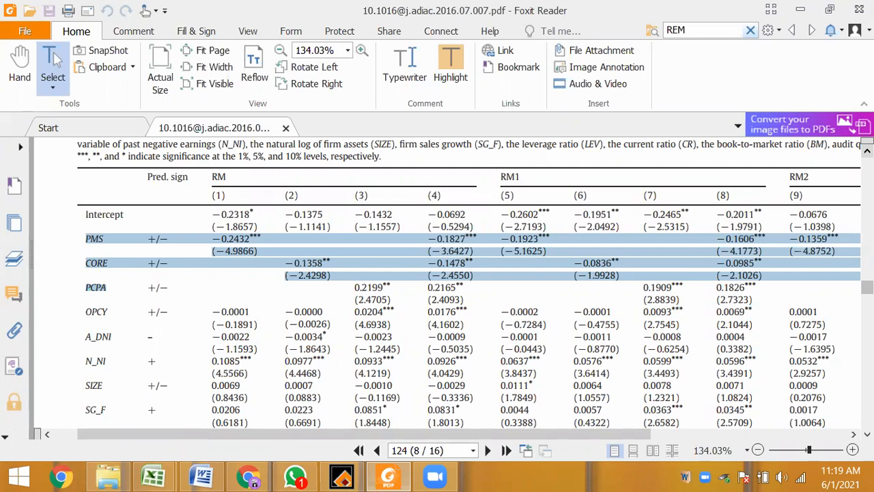
{"action": "left_click", "coordinate": [110, 242]}
{"action": "left_click_drag", "start_coordinate": [83, 235], "coordinate": [104, 290]}
{"action": "left_click", "coordinate": [109, 287]}
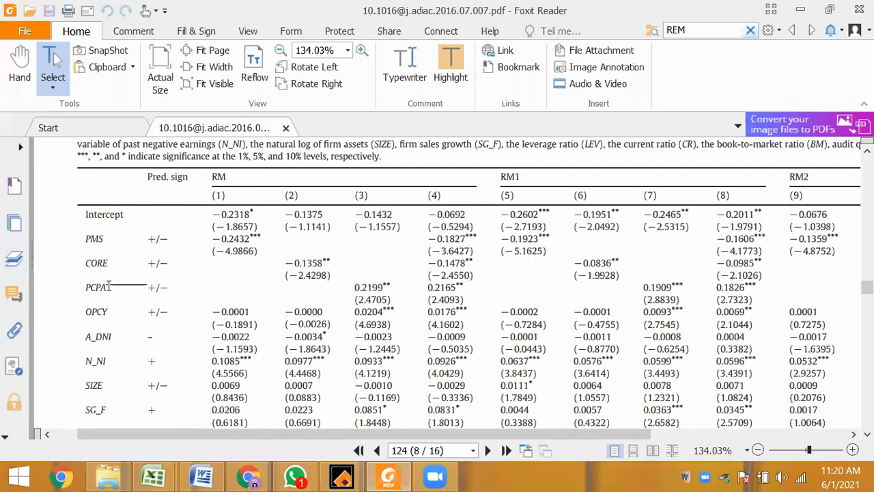
{"action": "left_click", "coordinate": [89, 243]}
{"action": "left_click_drag", "start_coordinate": [90, 246], "coordinate": [121, 293]}
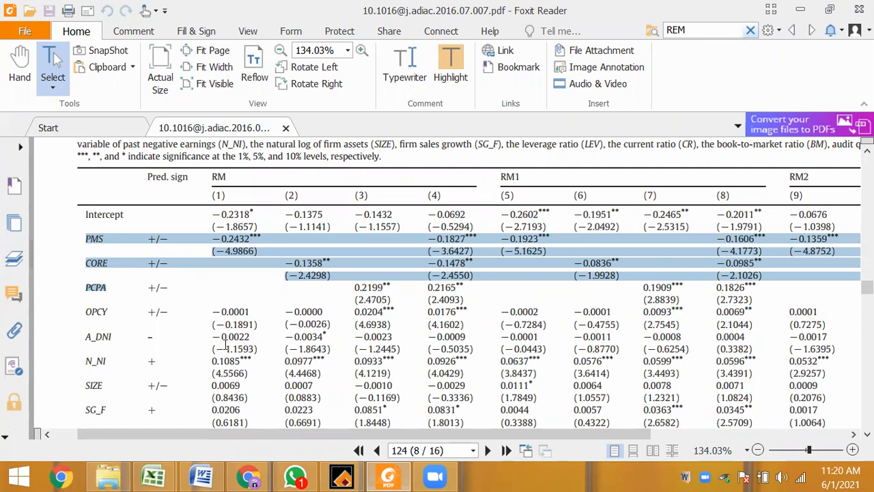
Step: Select the RM heading above models (1) to (4) in Table 4 and switch to the meta-analysis workbook in Excel
{"action": "left_click", "coordinate": [226, 344]}
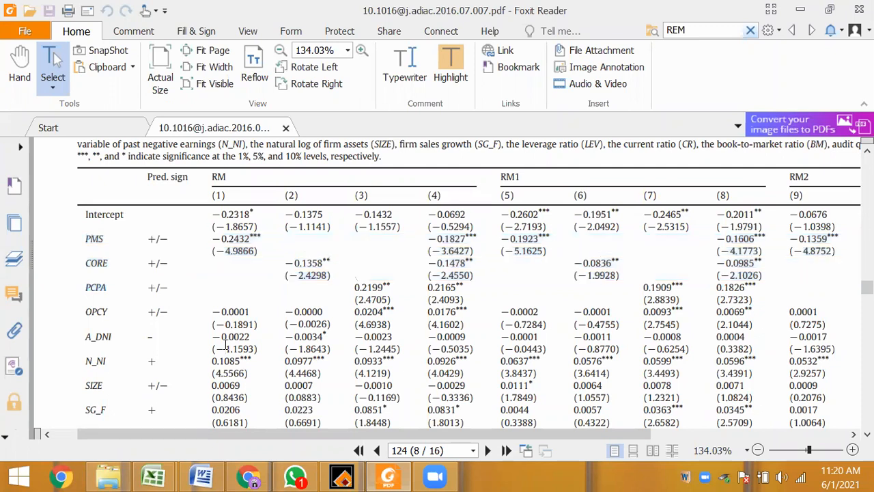
{"action": "double_click", "coordinate": [218, 177]}
{"action": "mouse_move", "coordinate": [155, 477]}
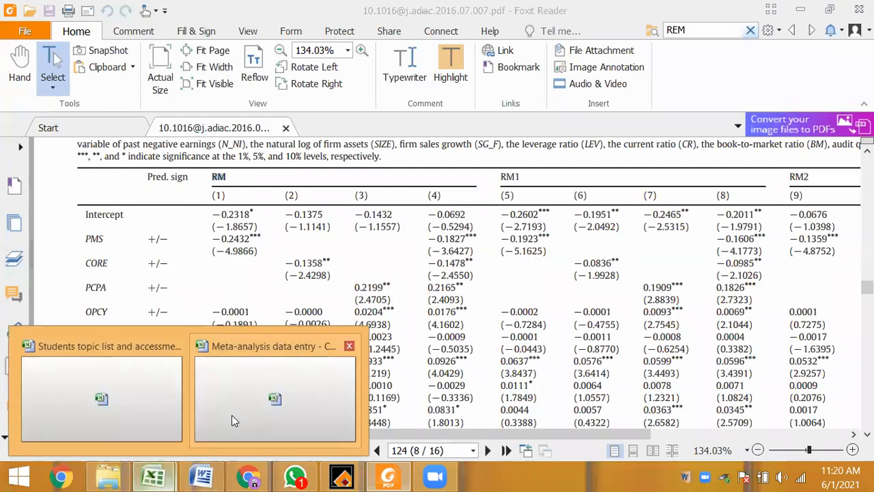
{"action": "left_click", "coordinate": [263, 408]}
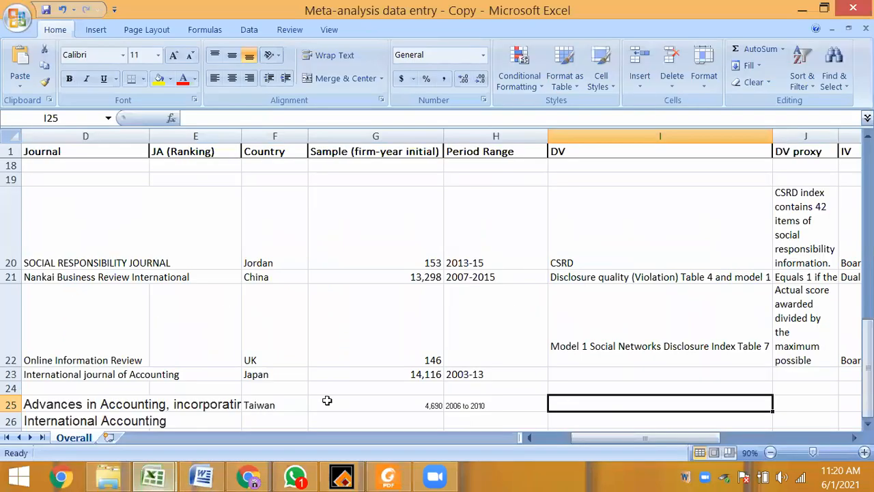
{"action": "double_click", "coordinate": [637, 406]}
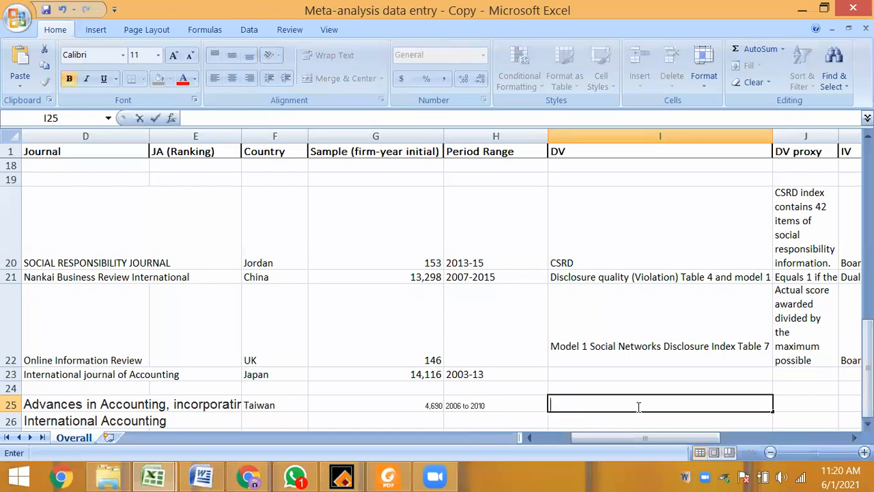
{"action": "type", "text": "2006 to 2010"}
{"action": "key", "text": "BackSpace"}
{"action": "key", "text": "BackSpace"}
{"action": "key", "text": "BackSpace"}
{"action": "key", "text": "BackSpace"}
{"action": "key", "text": "BackSpace"}
{"action": "key", "text": "BackSpace"}
{"action": "key", "text": "BackSpace"}
{"action": "key", "text": "BackSpace"}
{"action": "key", "text": "BackSpace"}
{"action": "key", "text": "BackSpace"}
{"action": "key", "text": "BackSpace"}
{"action": "key", "text": "BackSpace"}
Step: Check the RM heading of Table 4 in Foxit Reader and enter RM as the DV in I25 of the Excel workbook
{"action": "mouse_move", "coordinate": [236, 476]}
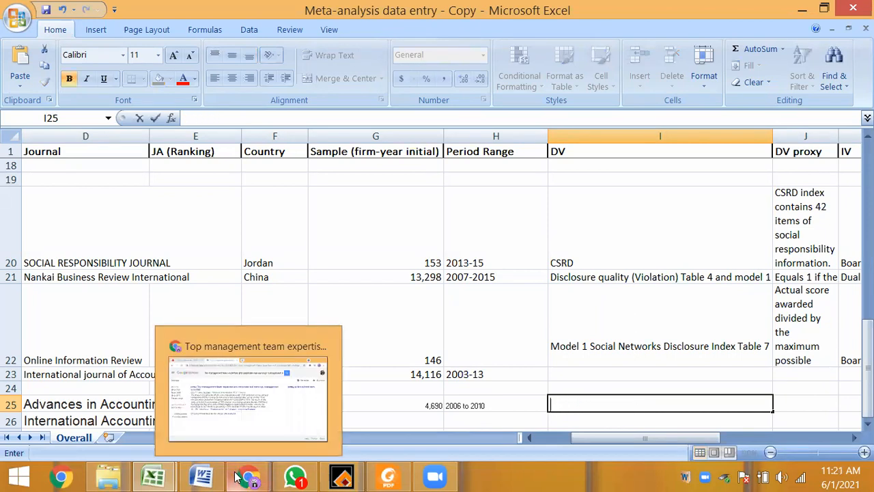
{"action": "left_click", "coordinate": [388, 476]}
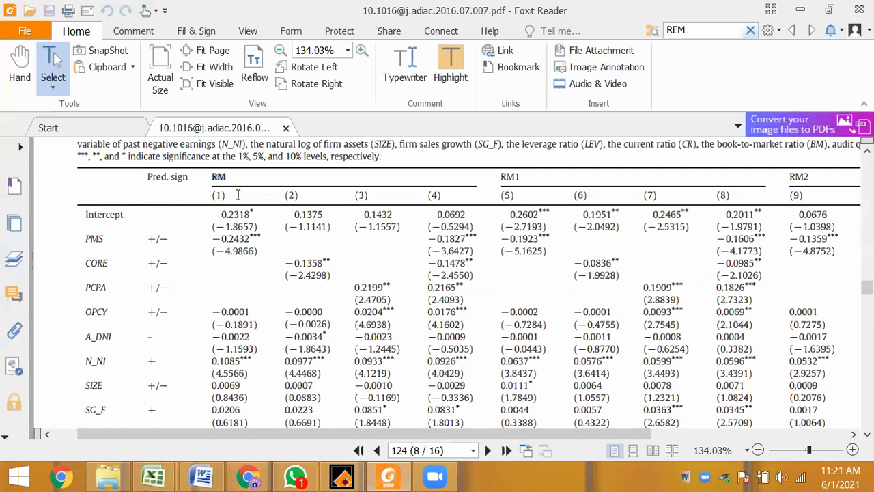
{"action": "left_click", "coordinate": [801, 10]}
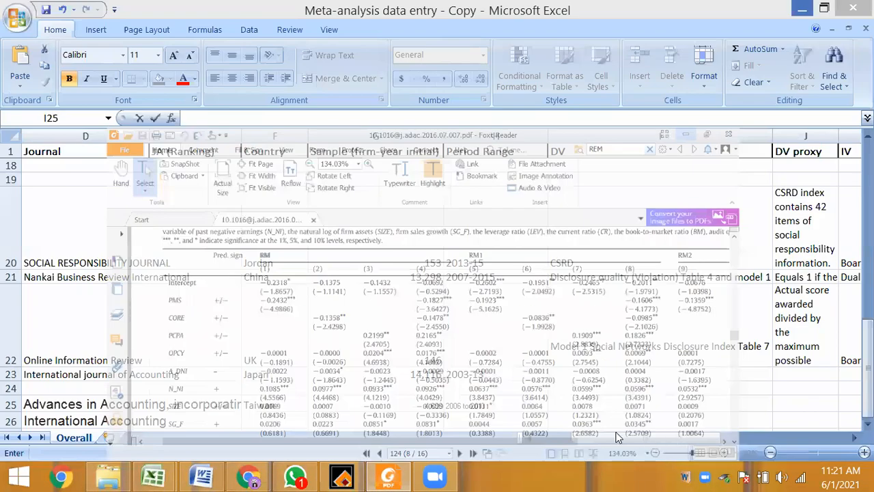
{"action": "type", "text": "RM"}
{"action": "key", "text": "Tab"}
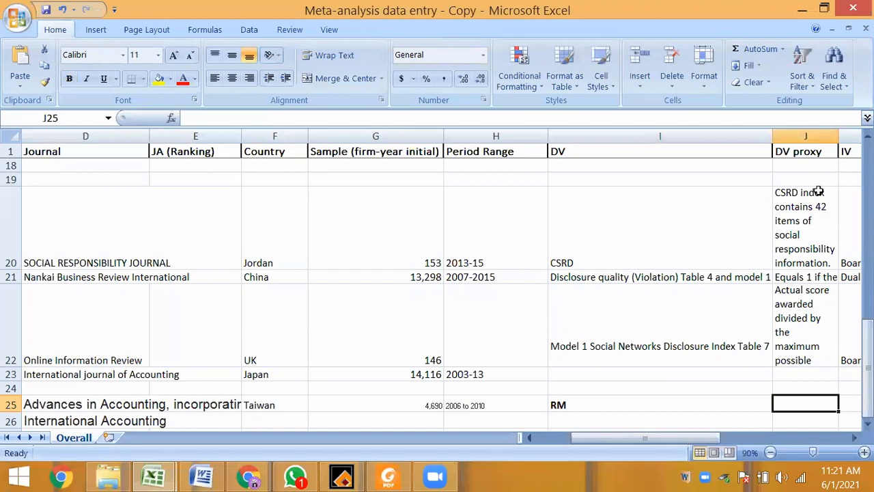
Step: Narrow the DV column, widen the DV proxy column and open cell J25 for entry
{"action": "left_click_drag", "start_coordinate": [773, 137], "coordinate": [677, 137]}
{"action": "left_click_drag", "start_coordinate": [633, 439], "coordinate": [681, 439]}
{"action": "left_click_drag", "start_coordinate": [321, 137], "coordinate": [469, 136]}
{"action": "double_click", "coordinate": [320, 400]}
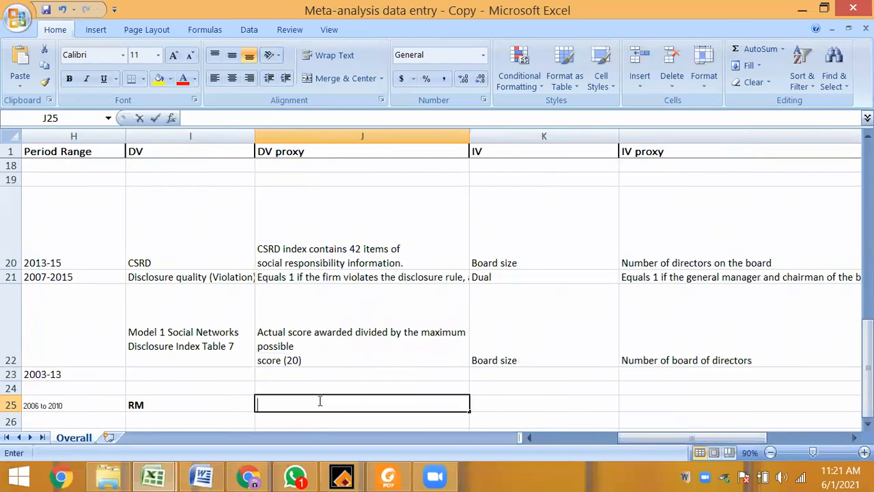
Step: Switch to the paper in Foxit Reader and go back from Table 4 to the REM measures in section 3.2 on page 121
{"action": "left_click", "coordinate": [393, 476]}
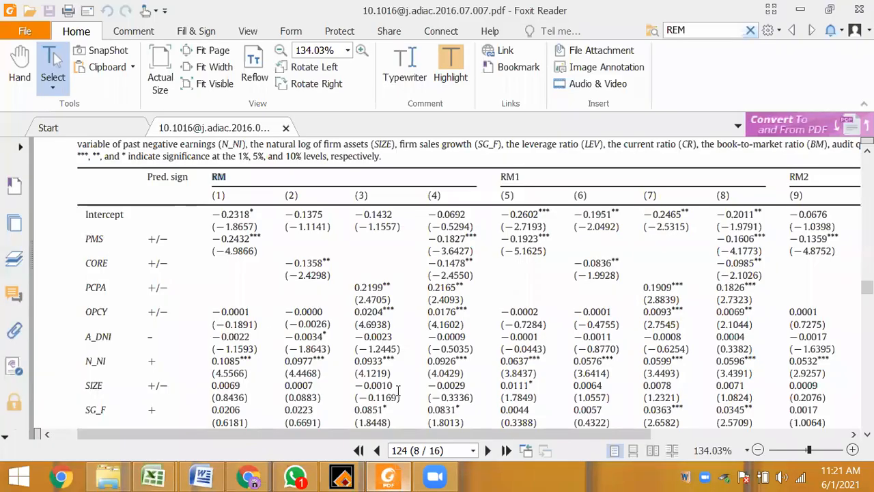
{"action": "scroll", "coordinate": [398, 390], "scroll_direction": "up", "scroll_amount": 5}
{"action": "scroll", "coordinate": [398, 390], "scroll_direction": "up", "scroll_amount": 15}
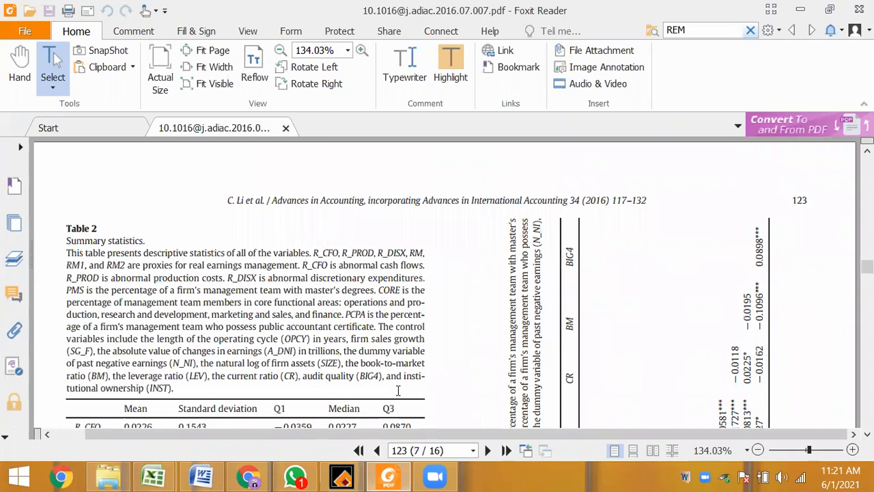
{"action": "scroll", "coordinate": [398, 390], "scroll_direction": "up", "scroll_amount": 5}
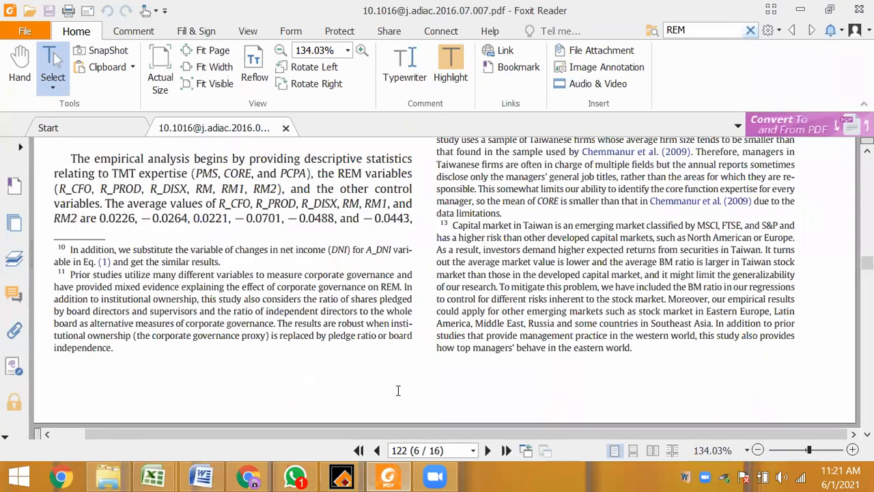
{"action": "scroll", "coordinate": [398, 390], "scroll_direction": "up", "scroll_amount": 8}
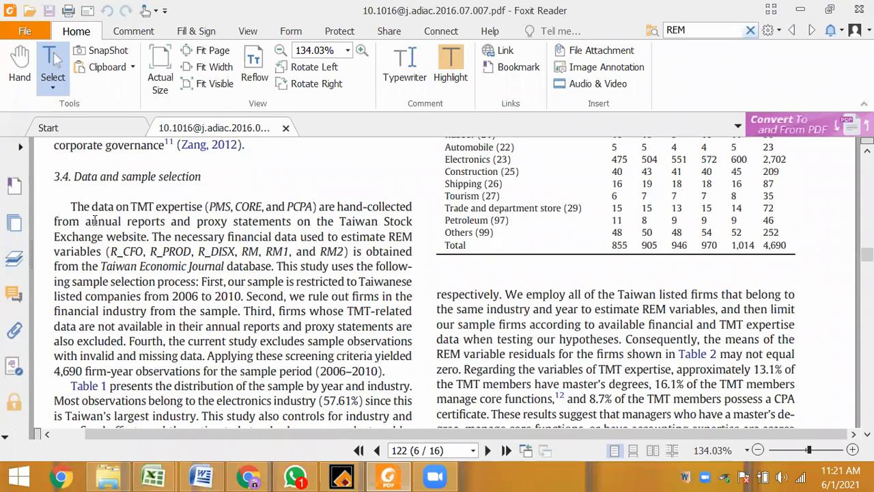
{"action": "scroll", "coordinate": [95, 218], "scroll_direction": "up", "scroll_amount": 4}
{"action": "scroll", "coordinate": [94, 218], "scroll_direction": "up", "scroll_amount": 6}
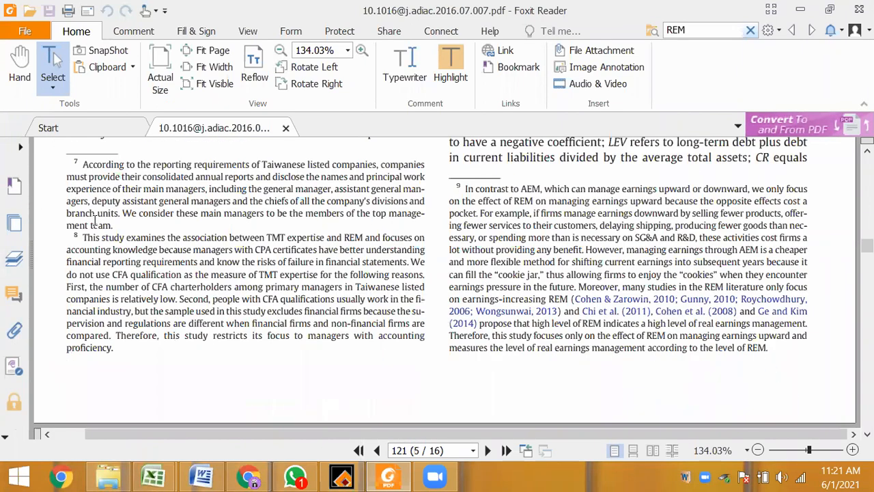
{"action": "scroll", "coordinate": [95, 219], "scroll_direction": "up", "scroll_amount": 6}
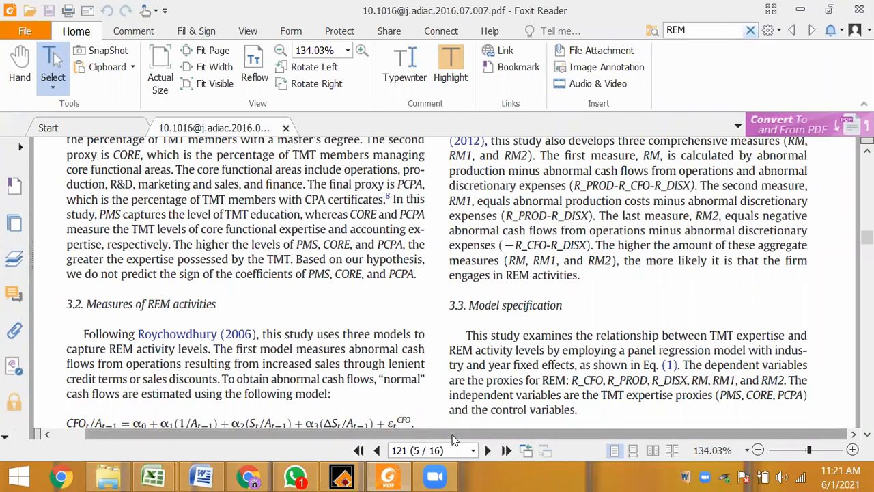
Step: Read the model specification and variable definitions in section 3.3, continuing to the data and sample selection section on page 122
{"action": "left_click", "coordinate": [867, 434]}
{"action": "scroll", "coordinate": [867, 435], "scroll_direction": "down", "scroll_amount": 6}
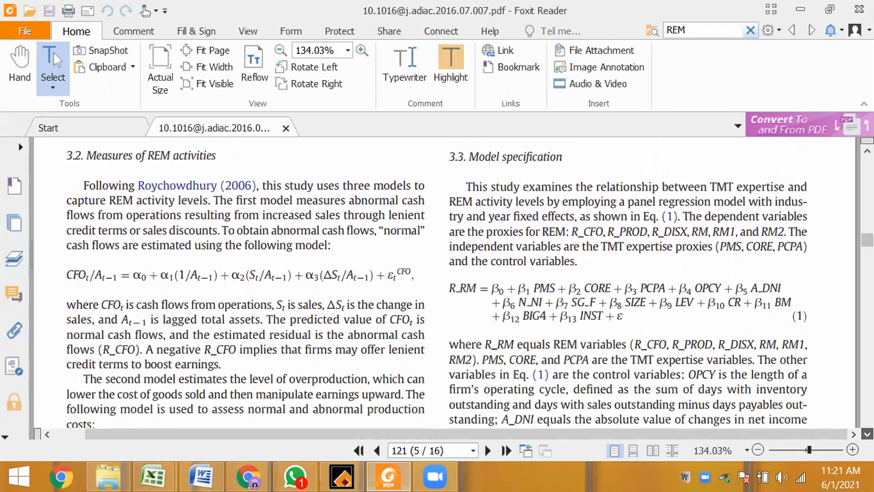
{"action": "scroll", "coordinate": [867, 435], "scroll_direction": "down", "scroll_amount": 1}
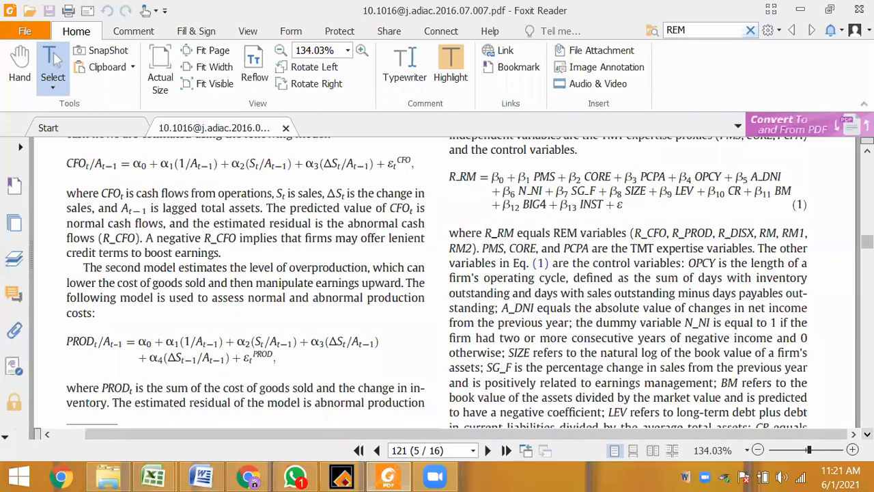
{"action": "scroll", "coordinate": [867, 435], "scroll_direction": "down", "scroll_amount": 4}
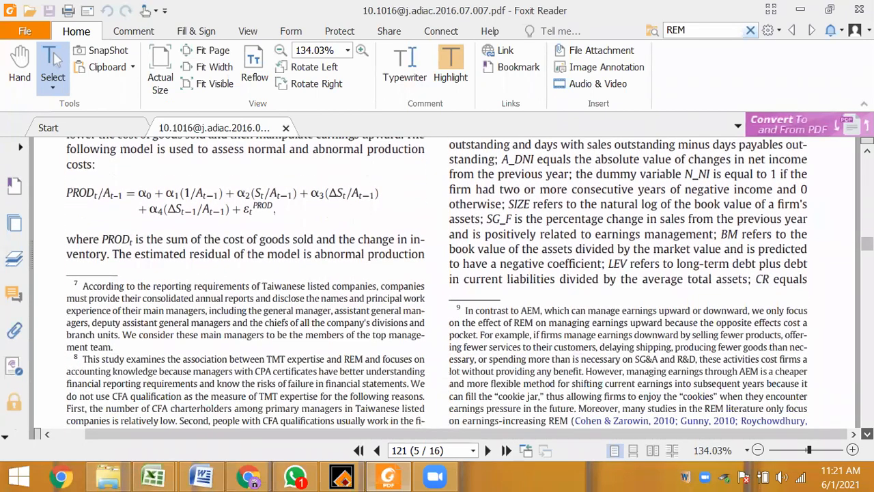
{"action": "scroll", "coordinate": [867, 435], "scroll_direction": "down", "scroll_amount": 10}
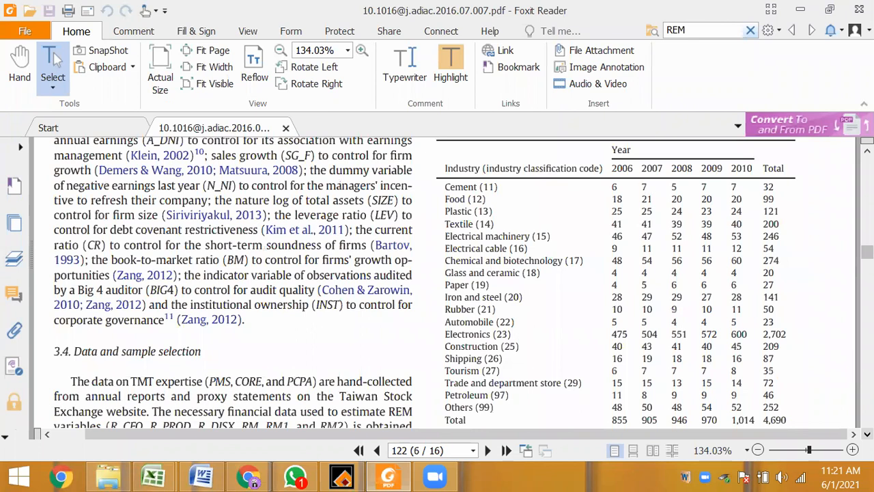
{"action": "scroll", "coordinate": [867, 435], "scroll_direction": "down", "scroll_amount": 5}
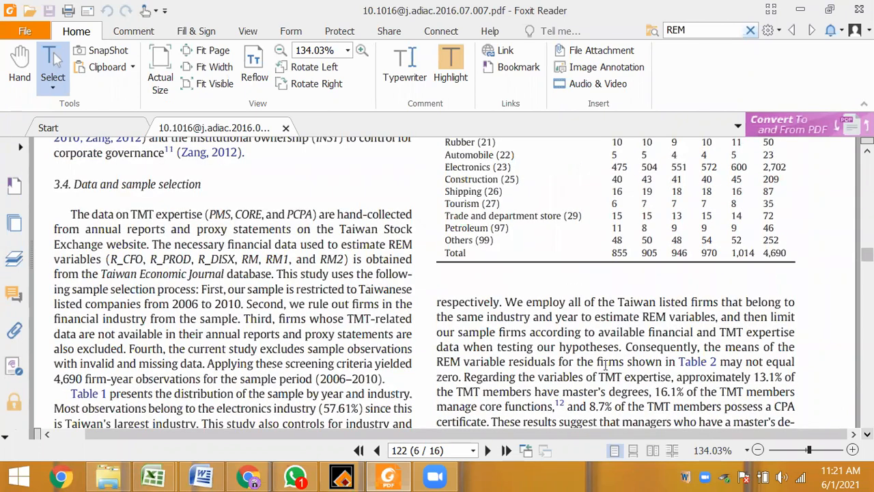
Step: Select the PMS, CORE and PCPA mention and the Taiwan Economic Journal database passage in section 3.4, then clear the selection
{"action": "left_click_drag", "start_coordinate": [209, 215], "coordinate": [316, 214]}
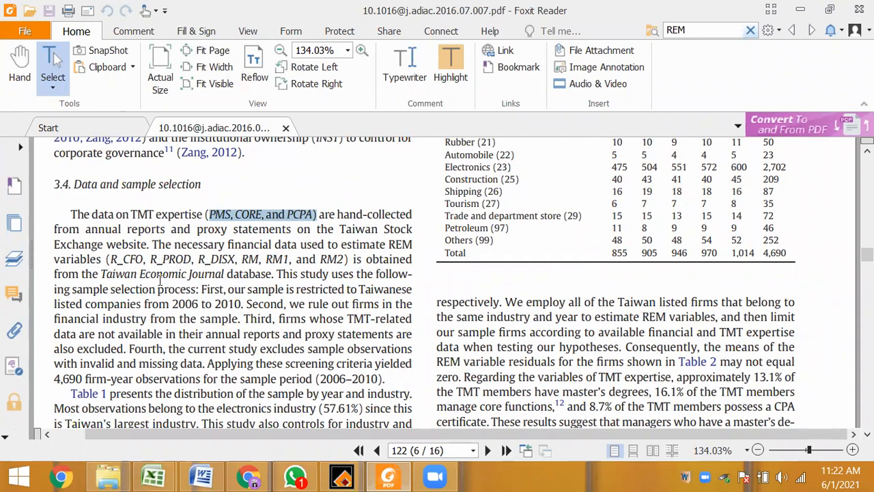
{"action": "left_click_drag", "start_coordinate": [101, 274], "coordinate": [286, 287]}
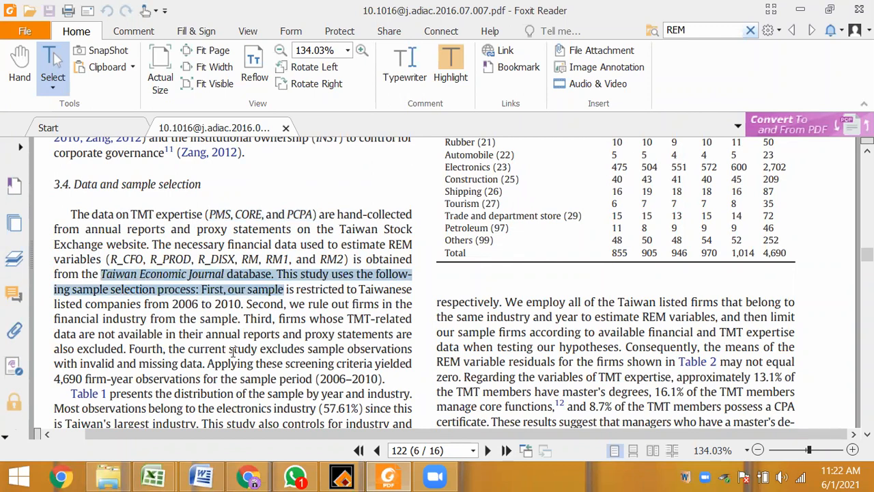
{"action": "left_click", "coordinate": [60, 334]}
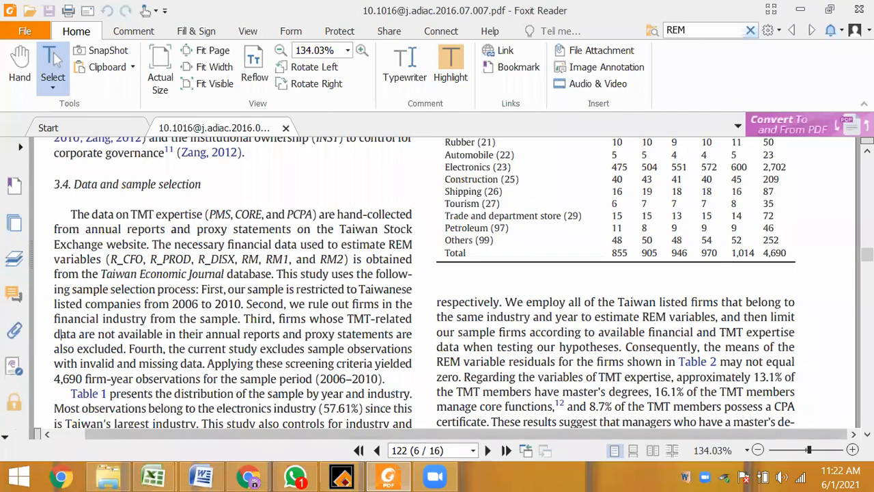
Step: Read the rest of section 3.4 and the start of the empirical analyses for details on the REM variables
{"action": "scroll", "coordinate": [425, 283], "scroll_direction": "down", "scroll_amount": 1}
{"action": "scroll", "coordinate": [424, 283], "scroll_direction": "down", "scroll_amount": 4}
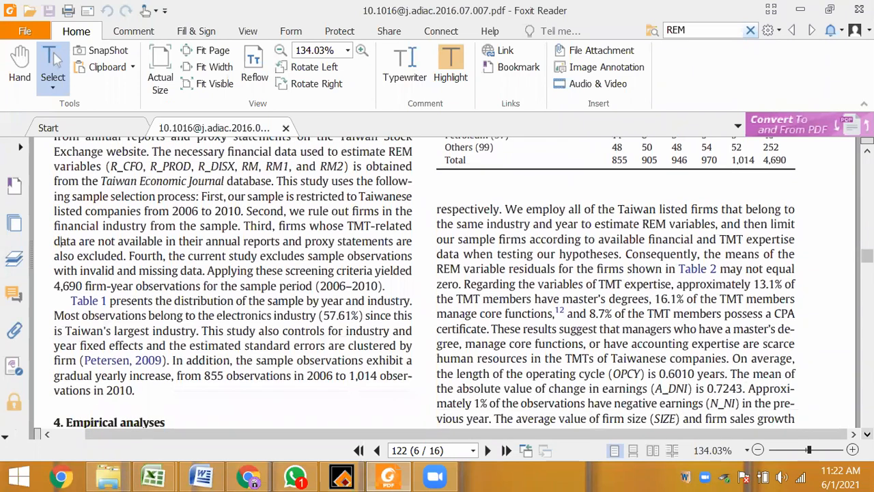
{"action": "scroll", "coordinate": [57, 166], "scroll_direction": "down", "scroll_amount": 3}
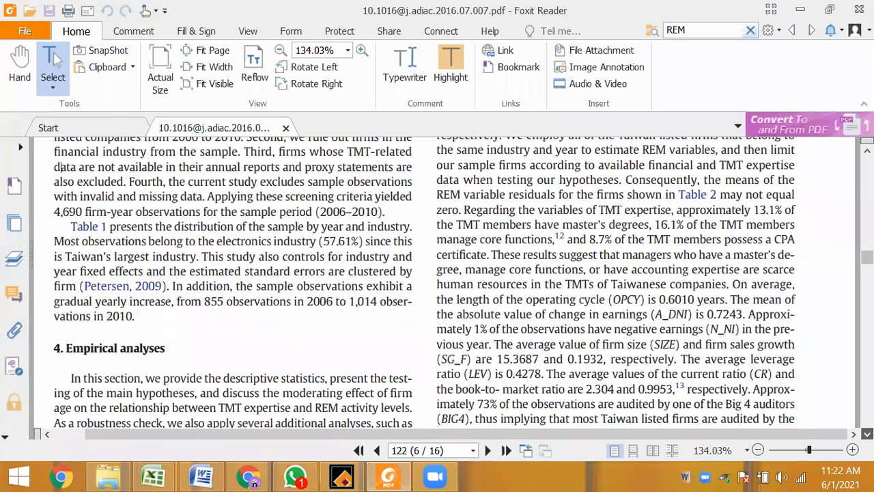
{"action": "scroll", "coordinate": [57, 167], "scroll_direction": "down", "scroll_amount": 3}
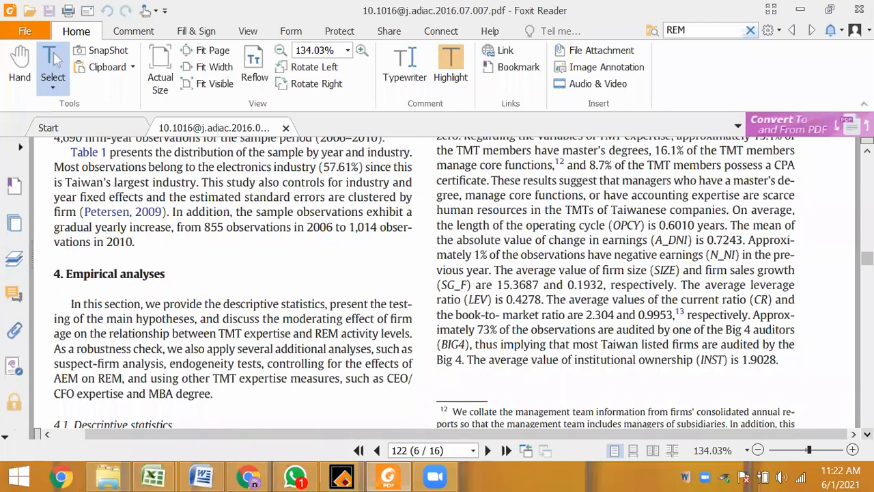
{"action": "scroll", "coordinate": [451, 287], "scroll_direction": "down", "scroll_amount": 3}
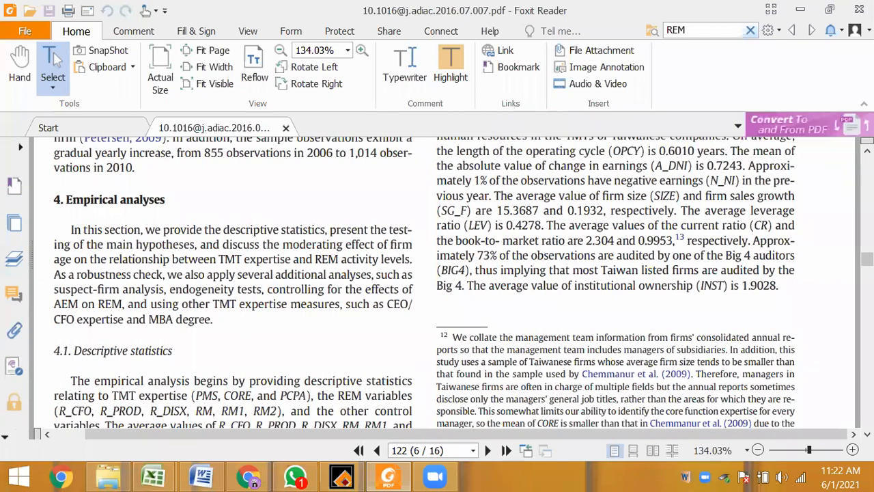
Step: Return to section 3.2 on page 121 and examine the models for abnormal cash flows and abnormal production costs
{"action": "scroll", "coordinate": [57, 167], "scroll_direction": "up", "scroll_amount": 6}
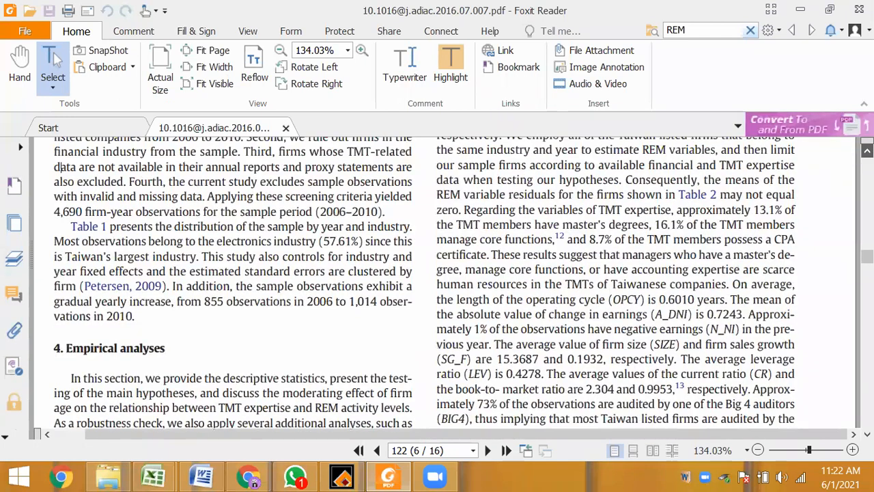
{"action": "scroll", "coordinate": [58, 167], "scroll_direction": "up", "scroll_amount": 12}
{"action": "scroll", "coordinate": [58, 166], "scroll_direction": "up", "scroll_amount": 6}
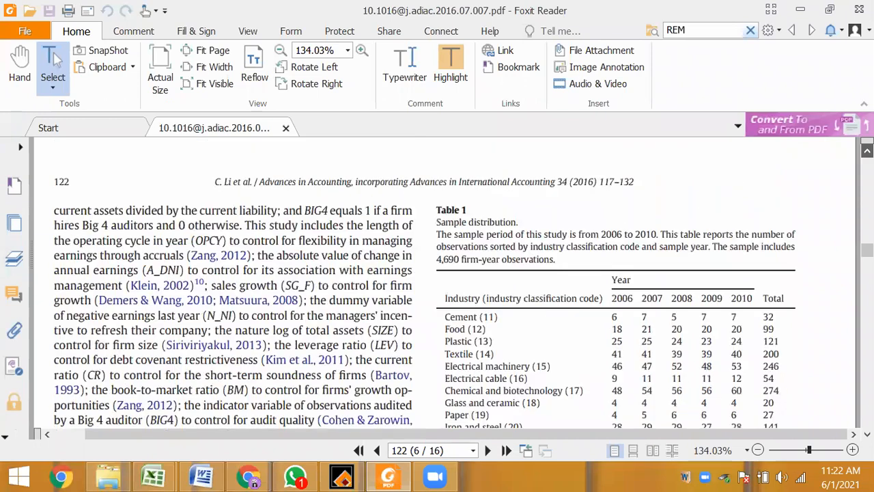
{"action": "scroll", "coordinate": [444, 287], "scroll_direction": "up", "scroll_amount": 12}
{"action": "scroll", "coordinate": [444, 287], "scroll_direction": "up", "scroll_amount": 9}
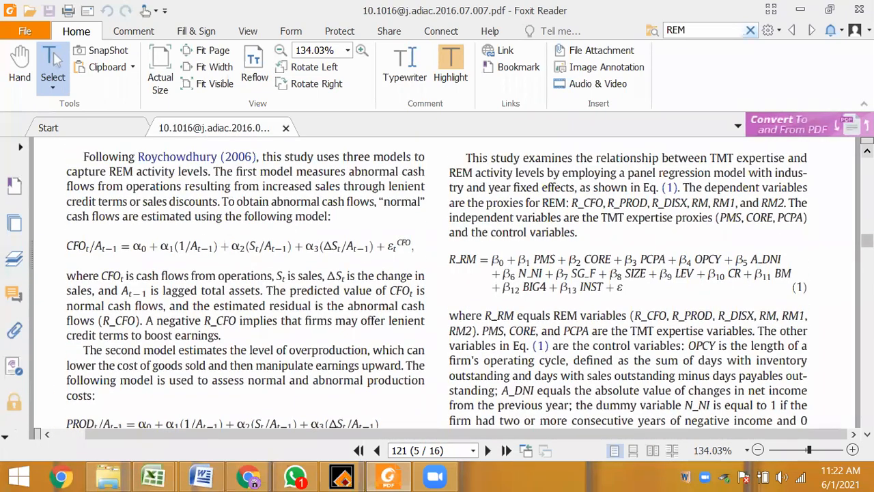
{"action": "scroll", "coordinate": [444, 287], "scroll_direction": "up", "scroll_amount": 8}
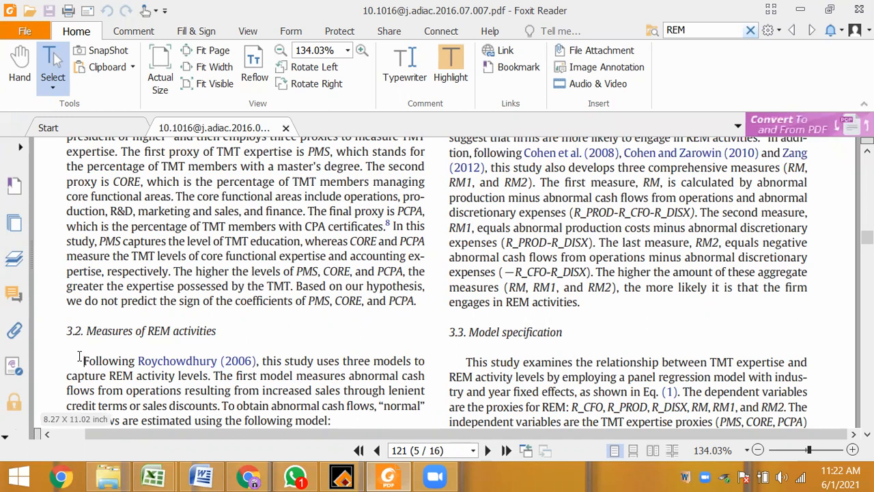
{"action": "scroll", "coordinate": [79, 356], "scroll_direction": "down", "scroll_amount": 2}
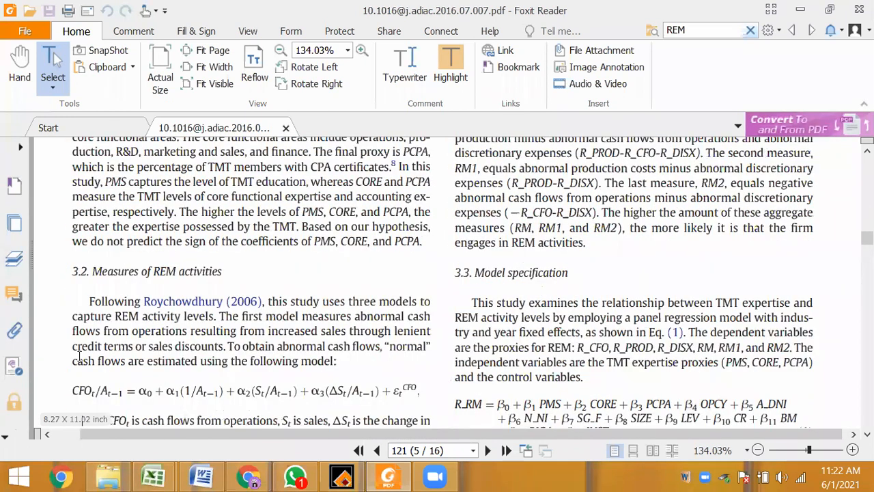
{"action": "scroll", "coordinate": [79, 355], "scroll_direction": "down", "scroll_amount": 1}
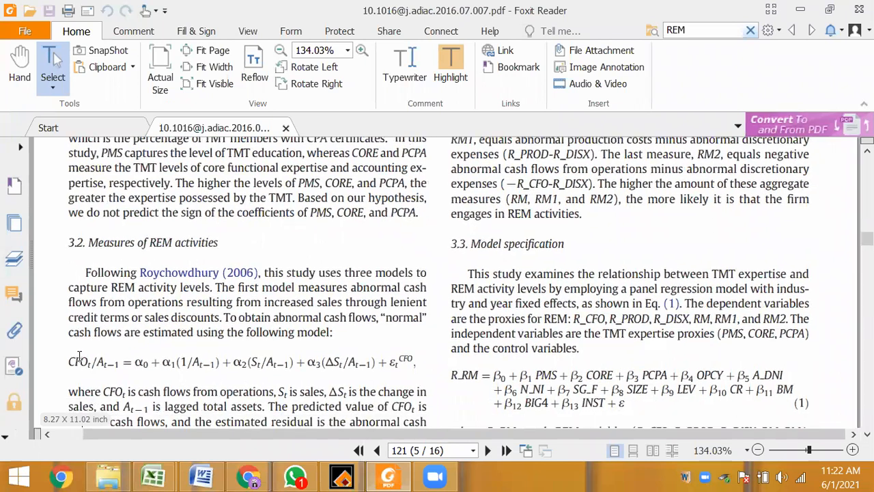
{"action": "scroll", "coordinate": [79, 356], "scroll_direction": "down", "scroll_amount": 1}
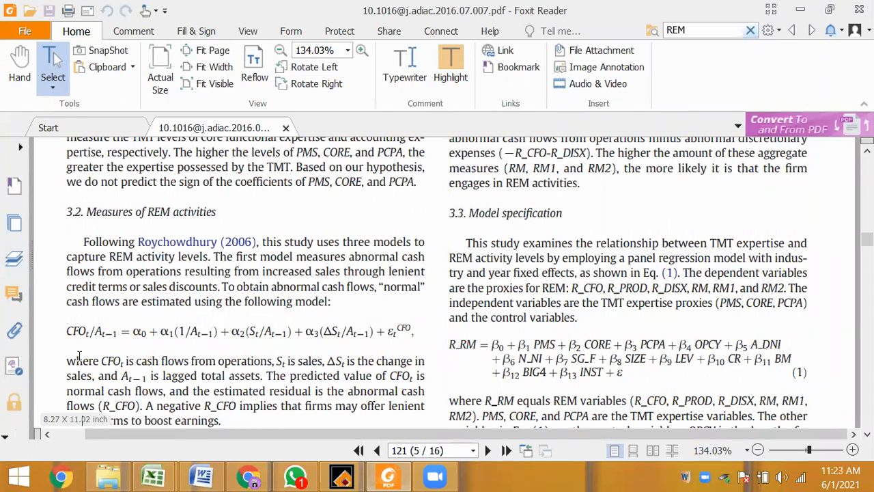
{"action": "scroll", "coordinate": [79, 356], "scroll_direction": "down", "scroll_amount": 3}
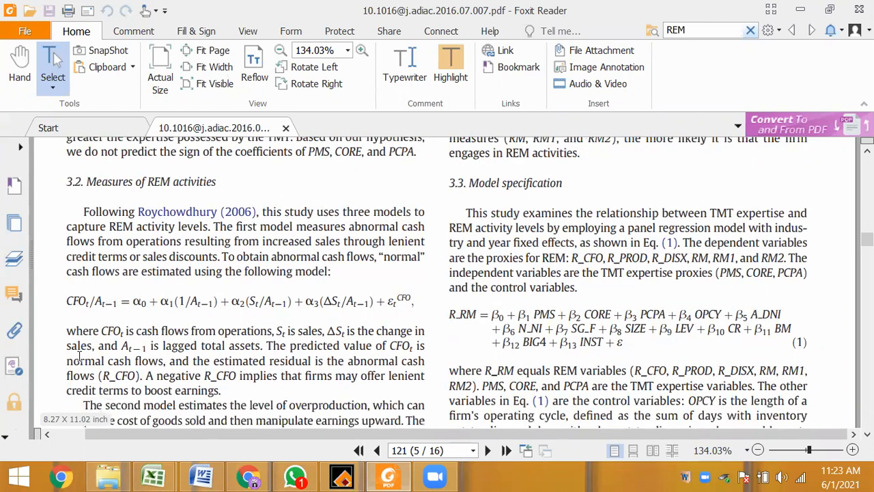
{"action": "scroll", "coordinate": [79, 356], "scroll_direction": "down", "scroll_amount": 2}
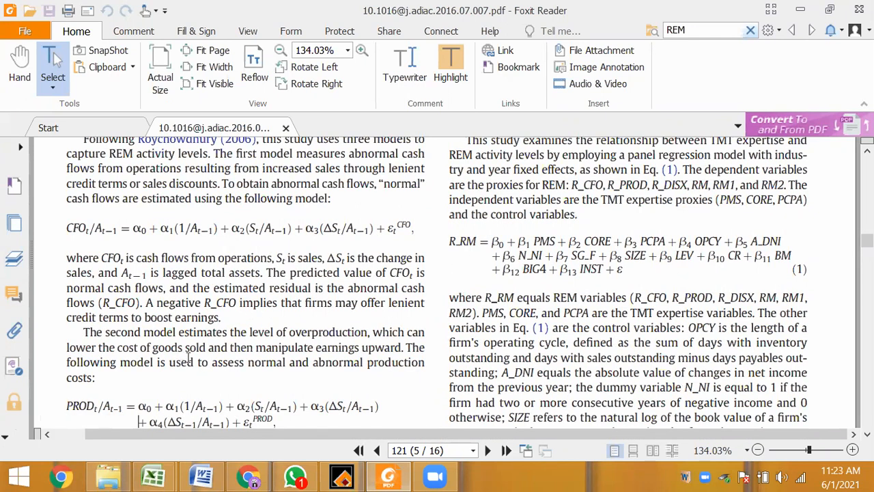
Step: Go back to page 120 and check the TMT expertise hypotheses H1, H1a and H1b
{"action": "scroll", "coordinate": [81, 386], "scroll_direction": "up", "scroll_amount": 5}
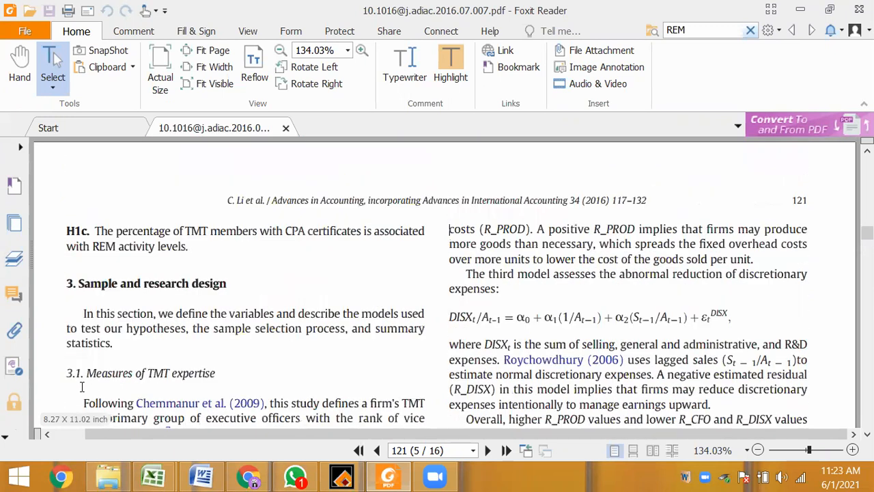
{"action": "scroll", "coordinate": [81, 386], "scroll_direction": "up", "scroll_amount": 5}
{"action": "scroll", "coordinate": [81, 386], "scroll_direction": "up", "scroll_amount": 5}
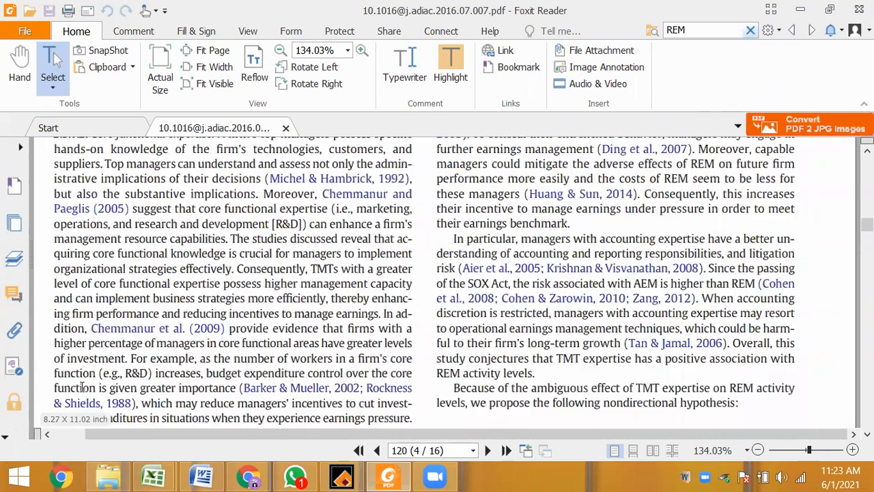
{"action": "scroll", "coordinate": [81, 386], "scroll_direction": "up", "scroll_amount": 5}
{"action": "scroll", "coordinate": [82, 386], "scroll_direction": "down", "scroll_amount": 10}
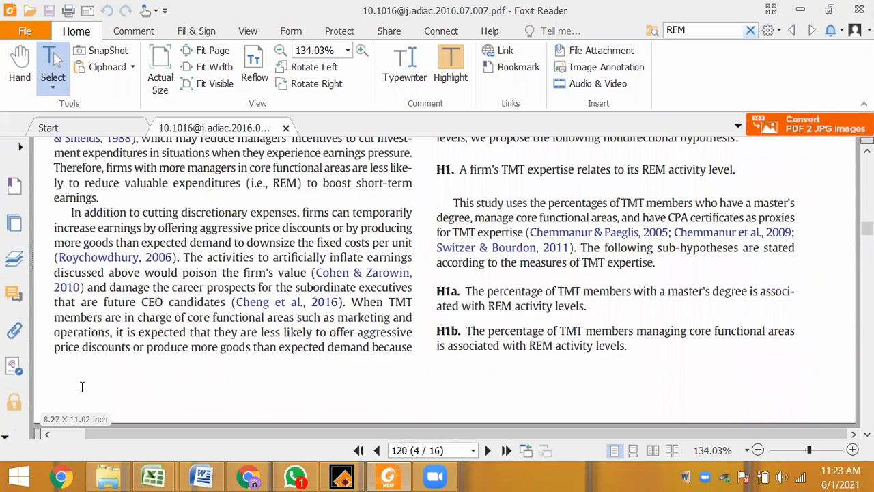
Step: Review the RM, RM1 and RM2 definitions and the discretionary expenses model on page 121
{"action": "scroll", "coordinate": [81, 387], "scroll_direction": "down", "scroll_amount": 5}
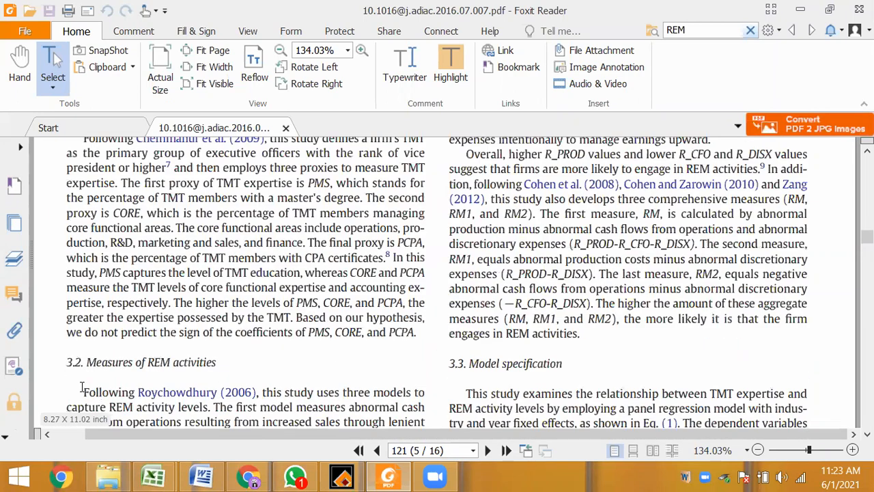
{"action": "scroll", "coordinate": [437, 287], "scroll_direction": "down", "scroll_amount": 5}
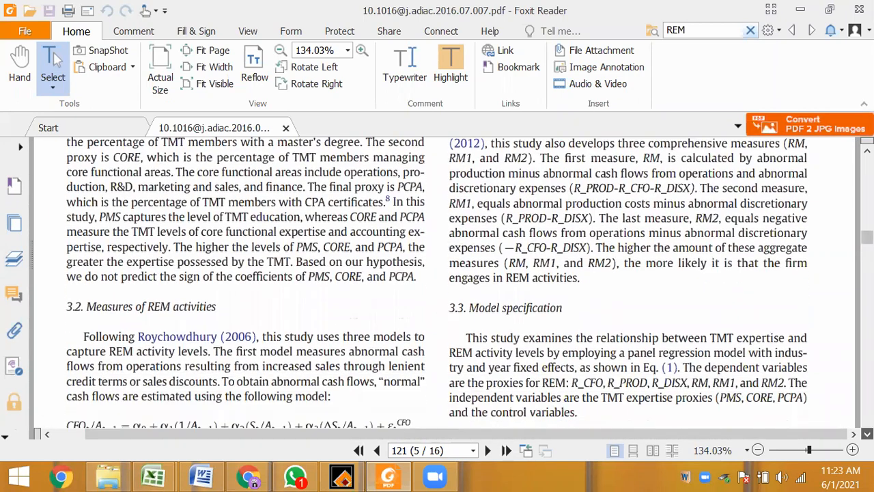
{"action": "scroll", "coordinate": [437, 287], "scroll_direction": "down", "scroll_amount": 3}
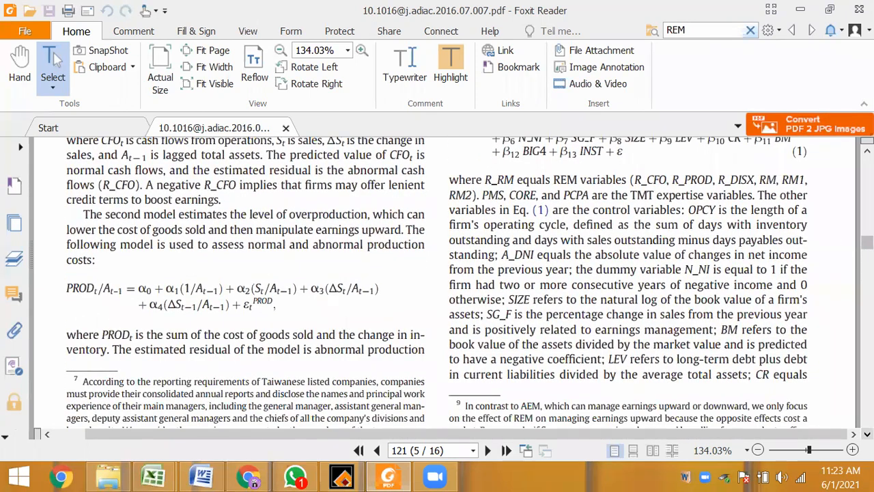
{"action": "scroll", "coordinate": [437, 287], "scroll_direction": "up", "scroll_amount": 5}
{"action": "scroll", "coordinate": [437, 287], "scroll_direction": "up", "scroll_amount": 3}
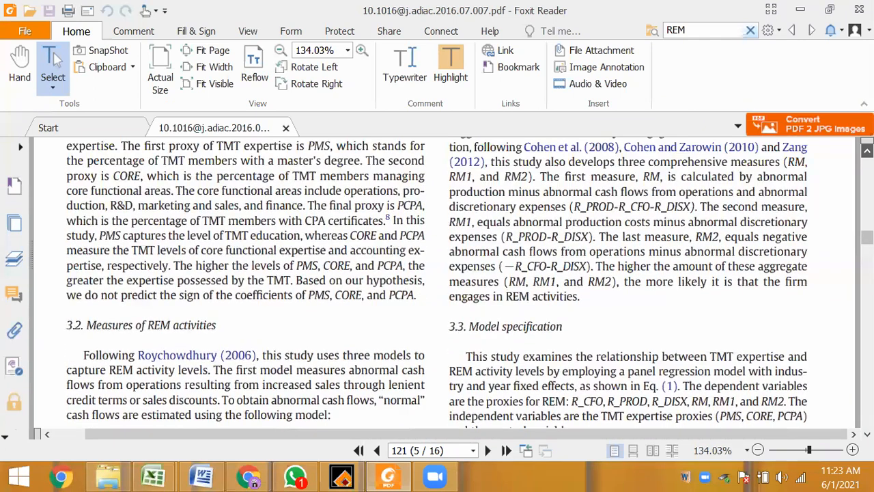
{"action": "scroll", "coordinate": [449, 217], "scroll_direction": "up", "scroll_amount": 6}
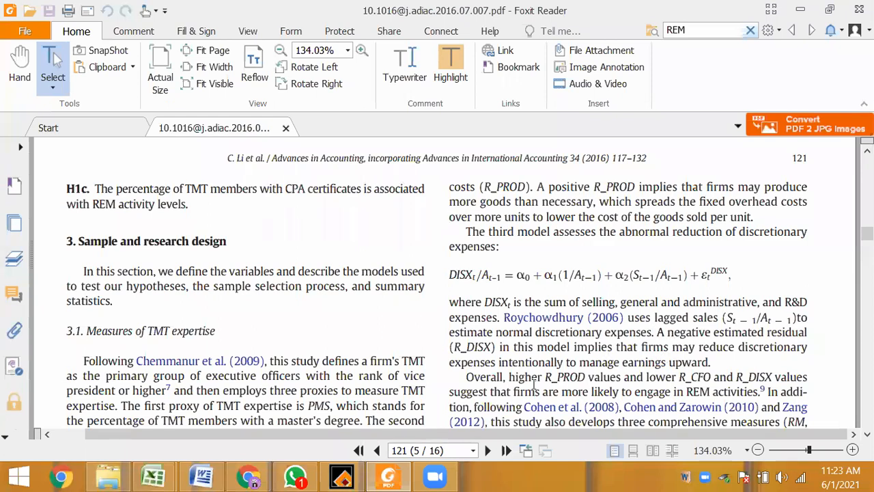
Step: Copy the RM definition on page 121, from "RM, is calculated by abnormal production" through "discretionary expenses"
{"action": "scroll", "coordinate": [462, 287], "scroll_direction": "down", "scroll_amount": 3}
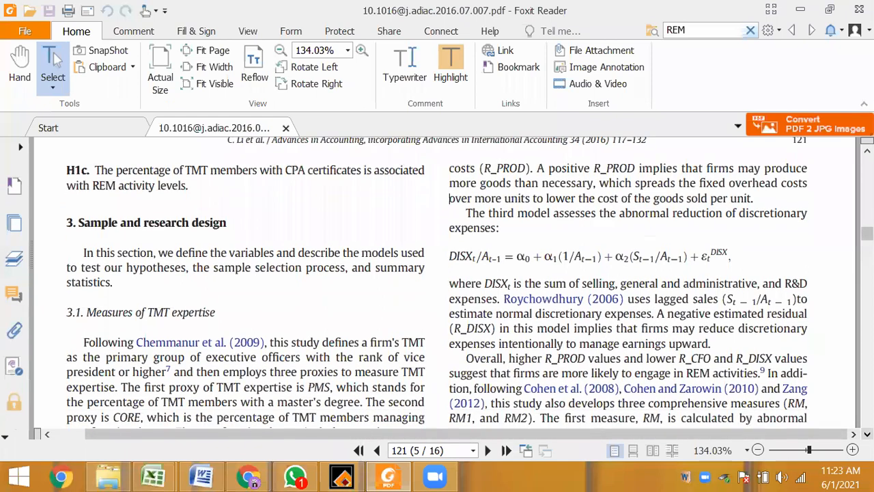
{"action": "scroll", "coordinate": [437, 283], "scroll_direction": "down", "scroll_amount": 1}
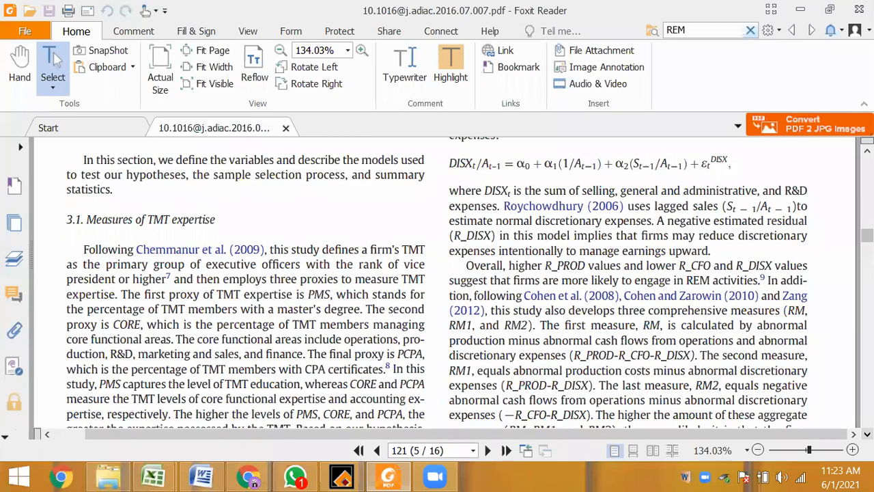
{"action": "scroll", "coordinate": [437, 283], "scroll_direction": "down", "scroll_amount": 2}
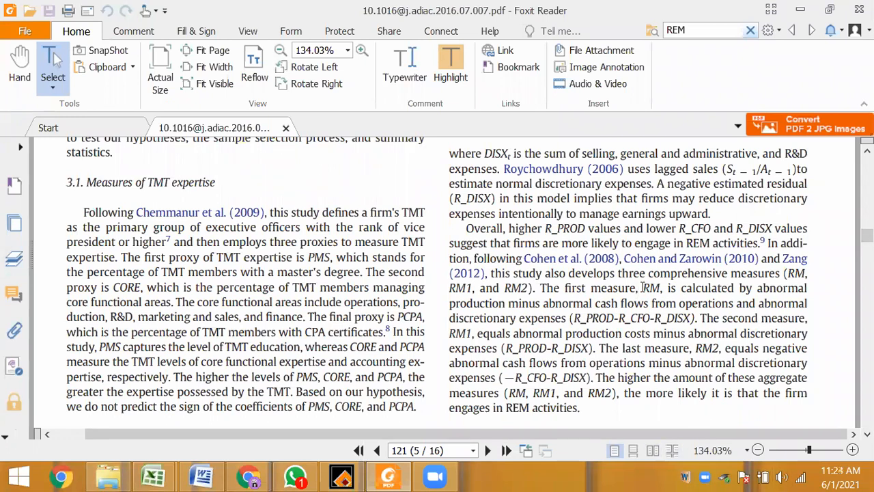
{"action": "left_click_drag", "start_coordinate": [644, 288], "coordinate": [566, 319]}
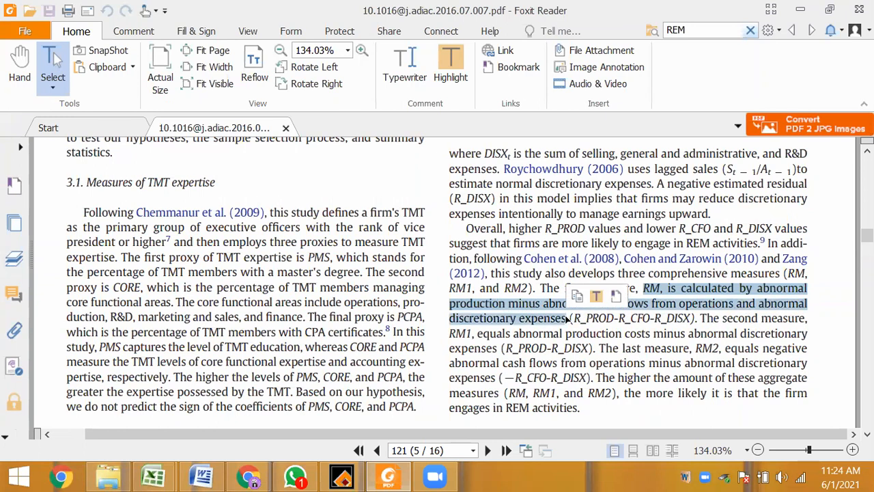
{"action": "left_click", "coordinate": [658, 288]}
{"action": "left_click_drag", "start_coordinate": [643, 287], "coordinate": [566, 318]}
{"action": "key", "text": "ctrl+c"}
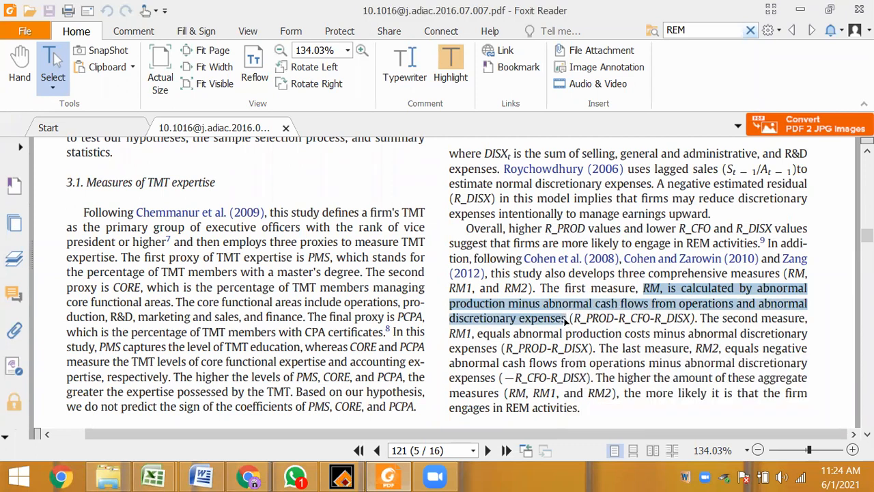
Step: Switch to the Meta-analysis data entry workbook in Excel and paste the RM definition as the DV proxy in J25
{"action": "left_click", "coordinate": [153, 476]}
{"action": "left_click", "coordinate": [263, 409]}
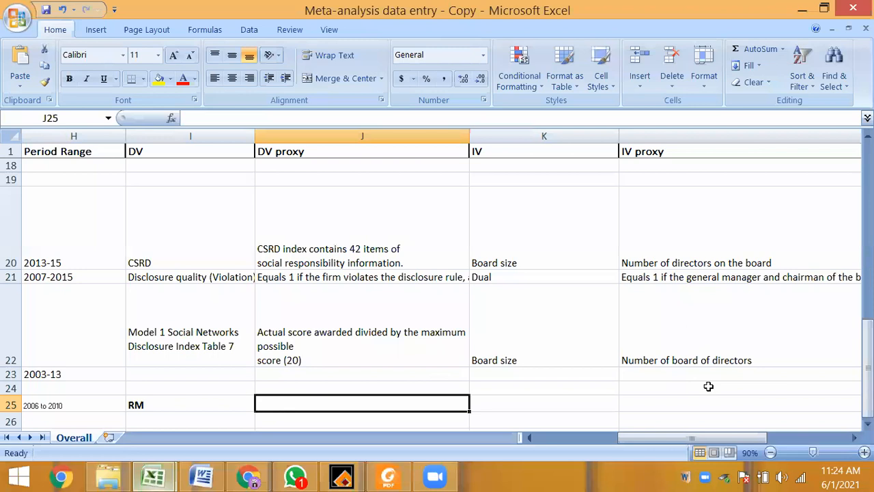
{"action": "double_click", "coordinate": [365, 406]}
{"action": "key", "text": "ctrl+v"}
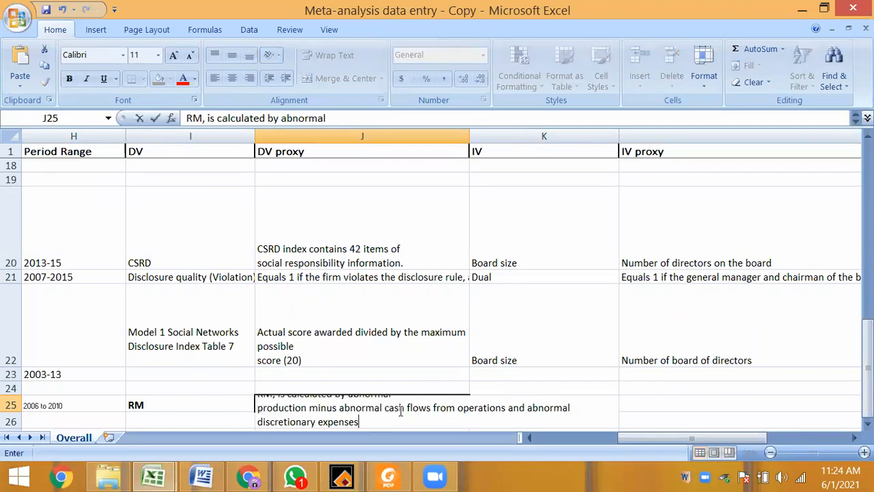
{"action": "left_click", "coordinate": [365, 375]}
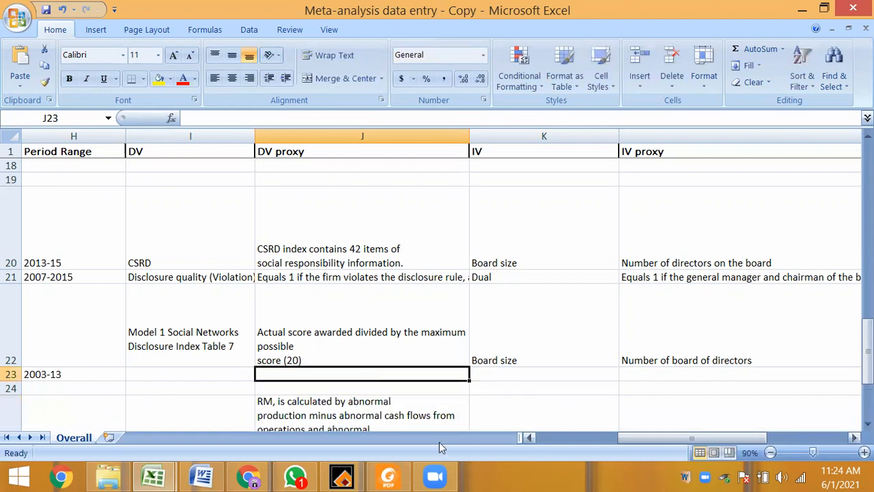
Step: Return to the paper in Foxit Reader and copy the RM1 definition, "equals abnormal production costs minus abnormal discretionary expenses"
{"action": "left_click", "coordinate": [405, 476]}
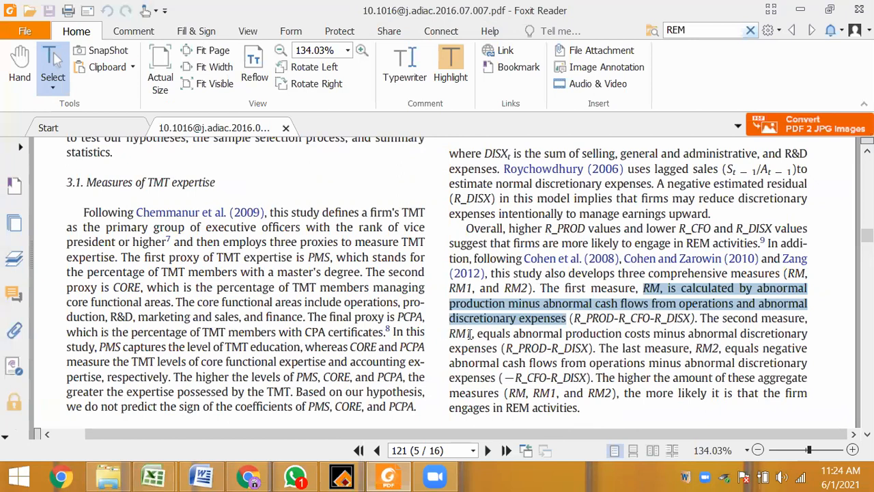
{"action": "left_click_drag", "start_coordinate": [479, 334], "coordinate": [497, 349]}
{"action": "key", "text": "ctrl+c"}
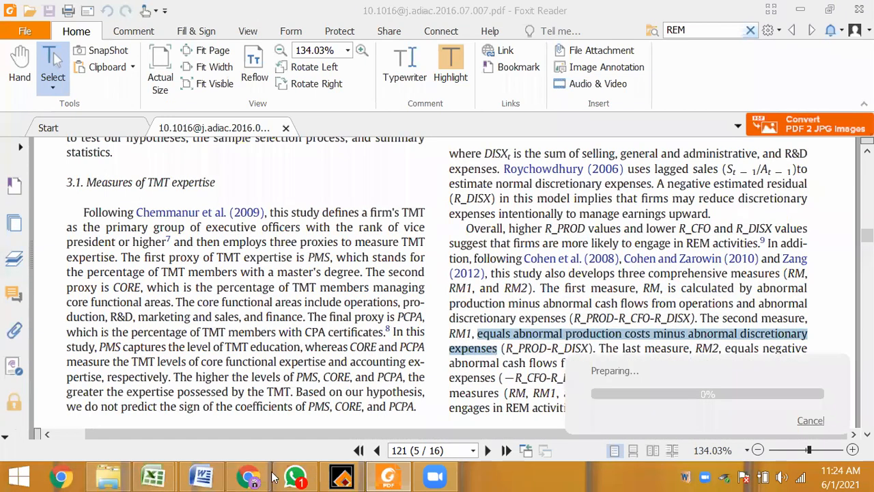
Step: Switch to the Meta-analysis data entry workbook and enter RM1 in I26 and RM2 in I27 of the DV column
{"action": "mouse_move", "coordinate": [154, 476]}
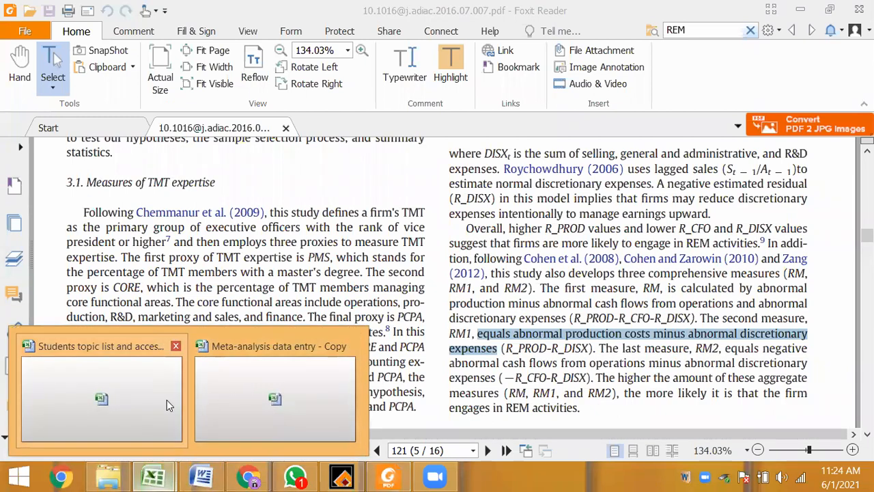
{"action": "left_click", "coordinate": [259, 395]}
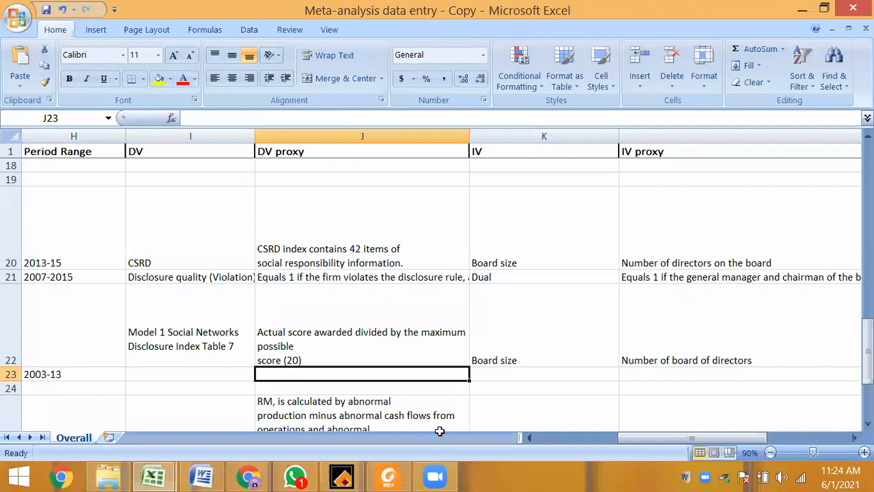
{"action": "key", "text": "Down"}
{"action": "key", "text": "Down"}
{"action": "key", "text": "Down"}
{"action": "key", "text": "Left"}
{"action": "key", "text": "Right"}
{"action": "key", "text": "Left"}
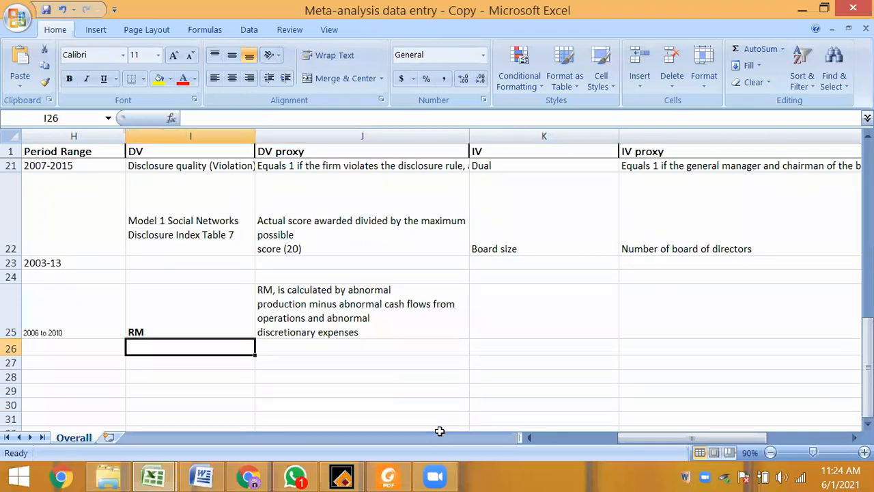
{"action": "type", "text": "RM1"}
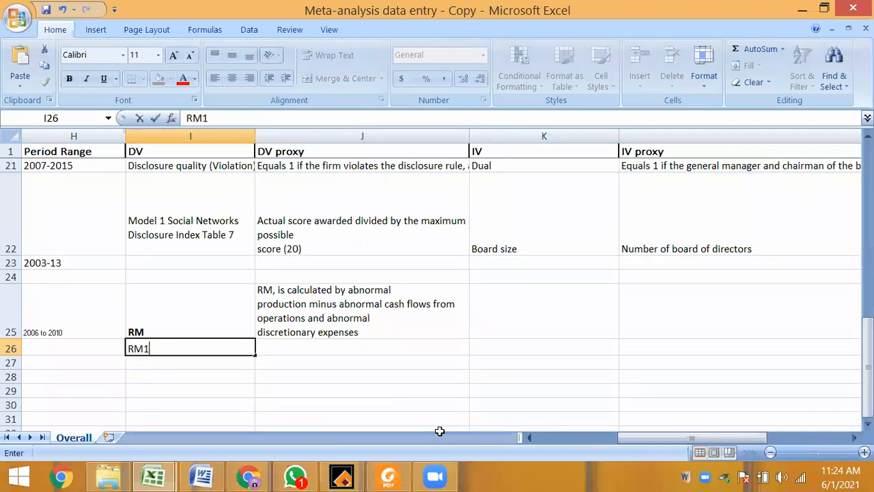
{"action": "key", "text": "Return"}
{"action": "type", "text": "RM"}
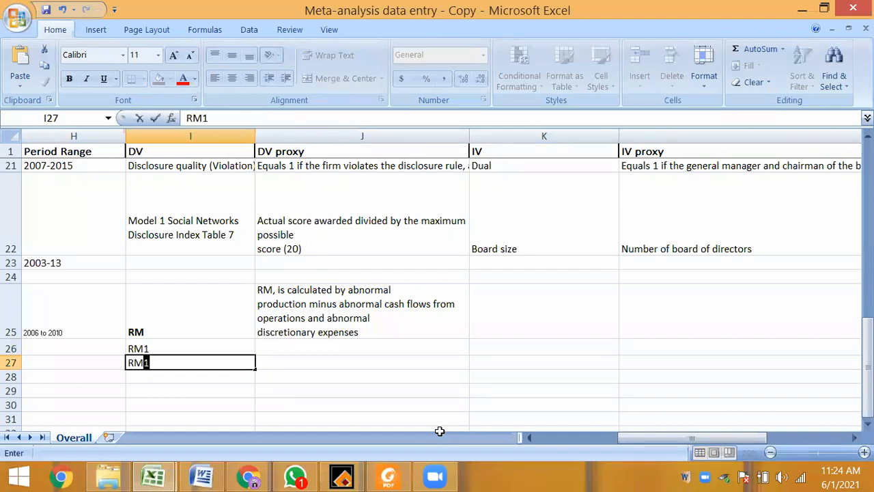
{"action": "type", "text": "2"}
Step: Paste the copied RM1 definition into the DV proxy column, starting at J26
{"action": "key", "text": "Right"}
{"action": "key", "text": "Up"}
{"action": "key", "text": "ctrl+v"}
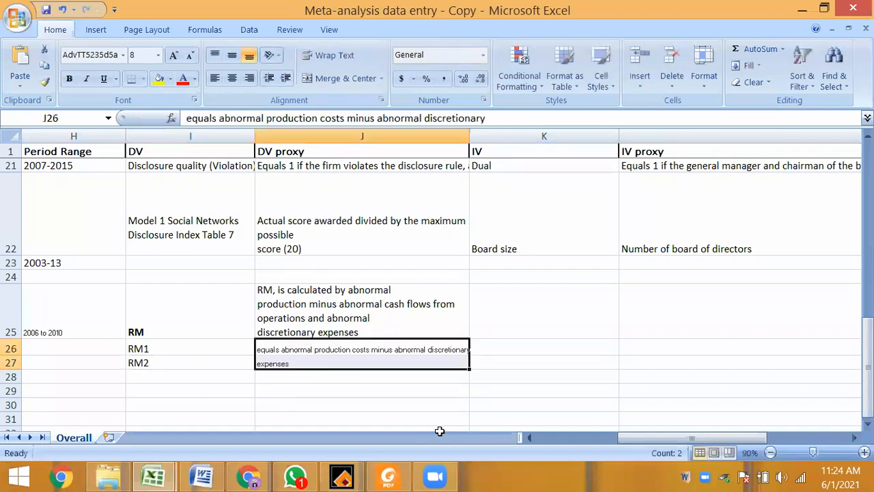
Step: Switch to Foxit Reader and copy the RM2 definition, from "equals negative abnormal cash flows" through "discretionary expenses"
{"action": "left_click", "coordinate": [390, 476]}
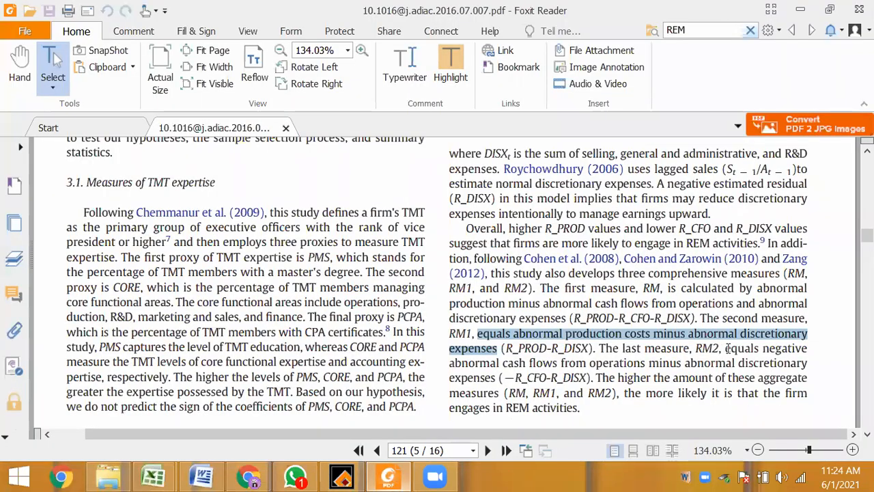
{"action": "left_click_drag", "start_coordinate": [725, 348], "coordinate": [663, 364]}
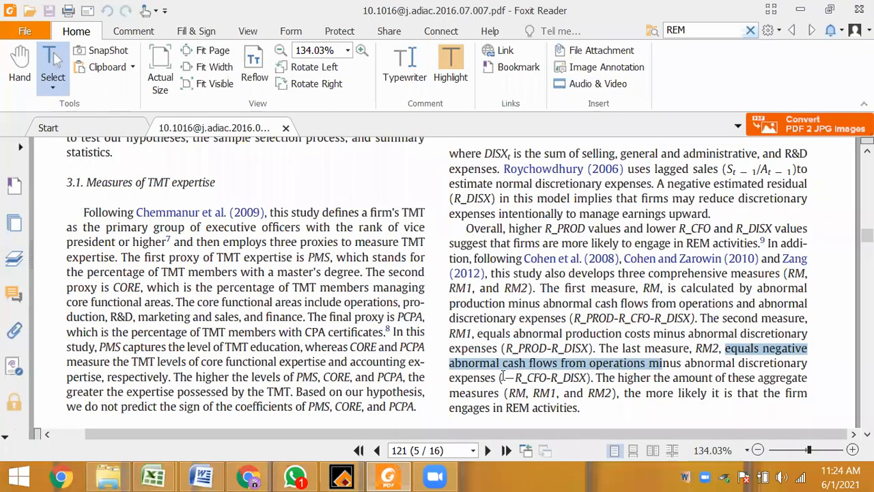
{"action": "left_click_drag", "start_coordinate": [498, 377], "coordinate": [496, 378]}
{"action": "key", "text": "ctrl+c"}
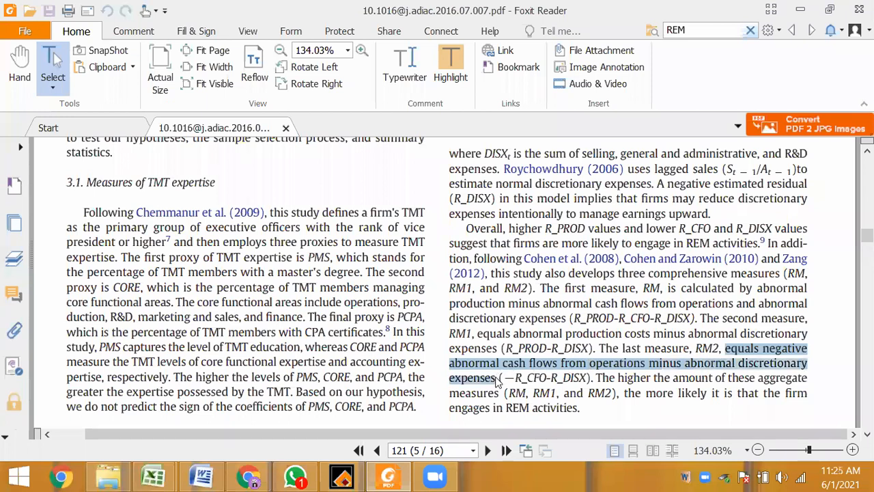
Step: Return to the Meta-analysis data entry workbook in Excel and delete the stray word "expenses" from J27
{"action": "mouse_move", "coordinate": [144, 476]}
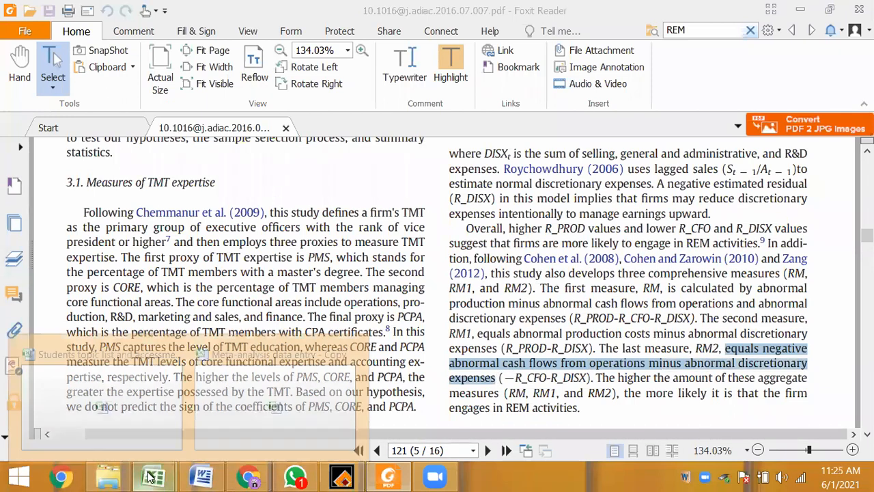
{"action": "left_click", "coordinate": [164, 383]}
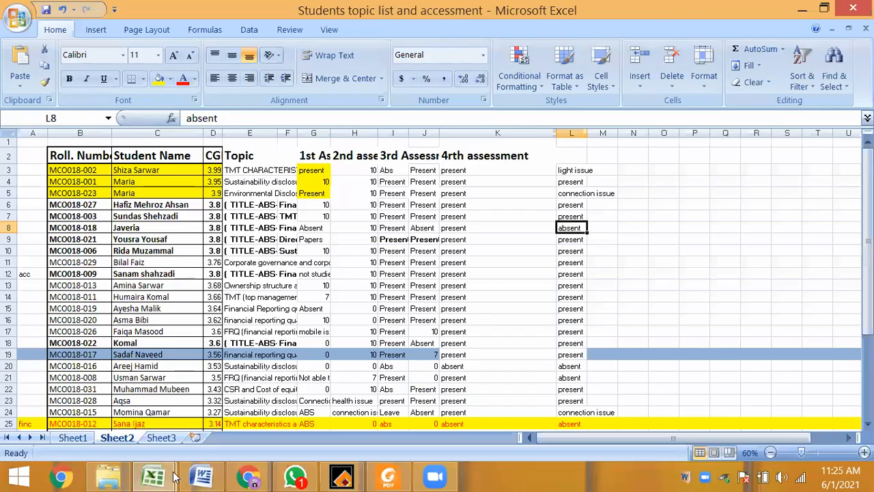
{"action": "mouse_move", "coordinate": [153, 476]}
{"action": "left_click", "coordinate": [274, 396]}
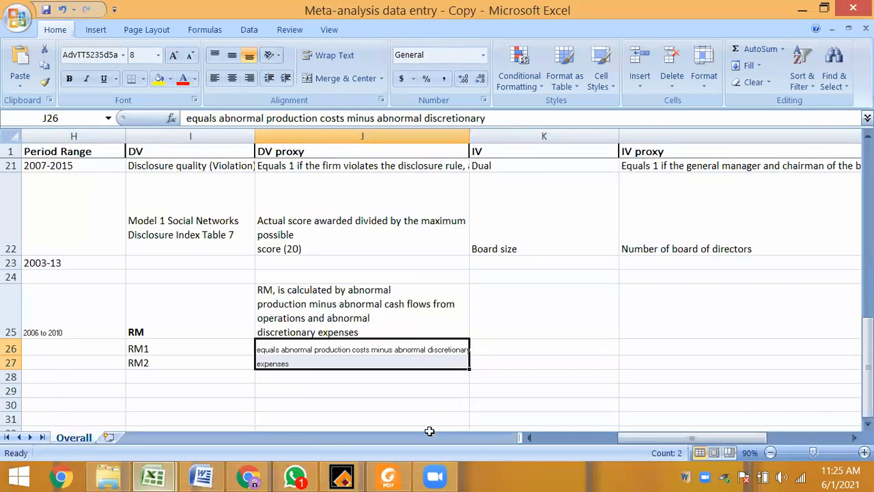
{"action": "left_click", "coordinate": [289, 390]}
{"action": "key", "text": "Up"}
{"action": "key", "text": "Up"}
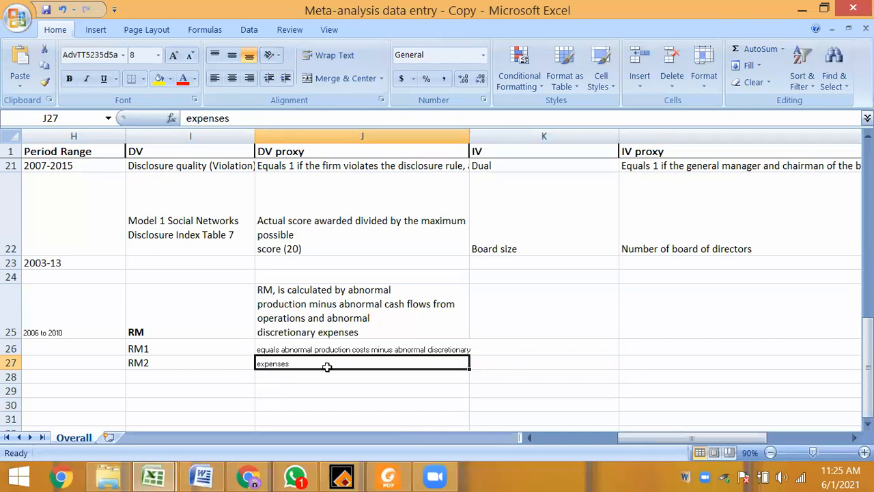
{"action": "double_click", "coordinate": [323, 360]}
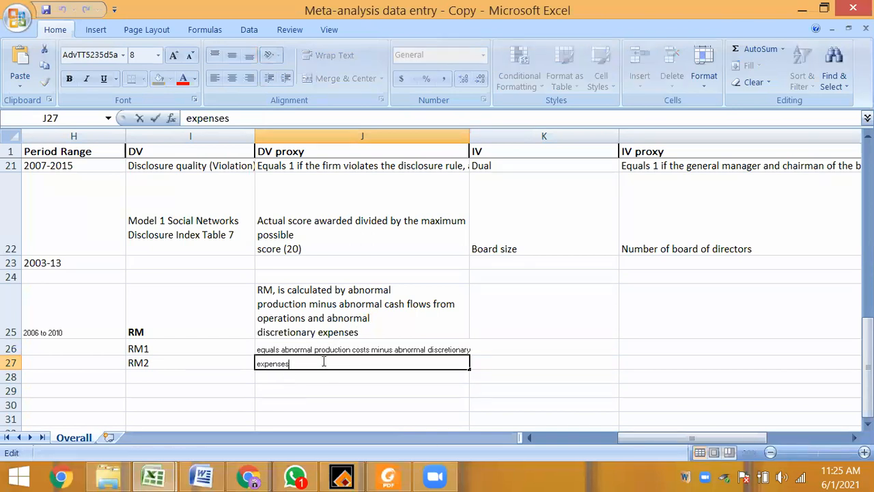
{"action": "key", "text": "BackSpace"}
{"action": "key", "text": "BackSpace"}
{"action": "key", "text": "BackSpace"}
{"action": "key", "text": "BackSpace"}
{"action": "key", "text": "BackSpace"}
{"action": "key", "text": "BackSpace"}
{"action": "key", "text": "BackSpace"}
{"action": "key", "text": "BackSpace"}
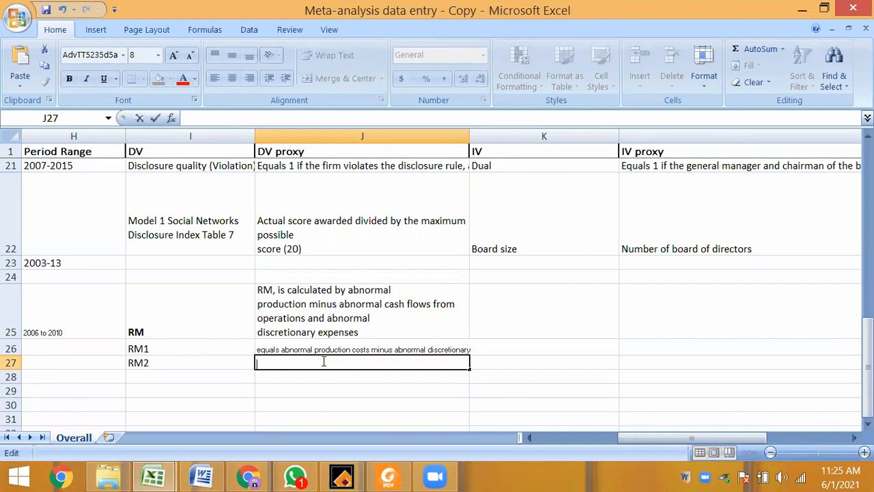
Step: Complete the RM1 DV proxy in J26 by adding "expenses" to the end of its text
{"action": "left_click", "coordinate": [452, 349]}
{"action": "double_click", "coordinate": [453, 349]}
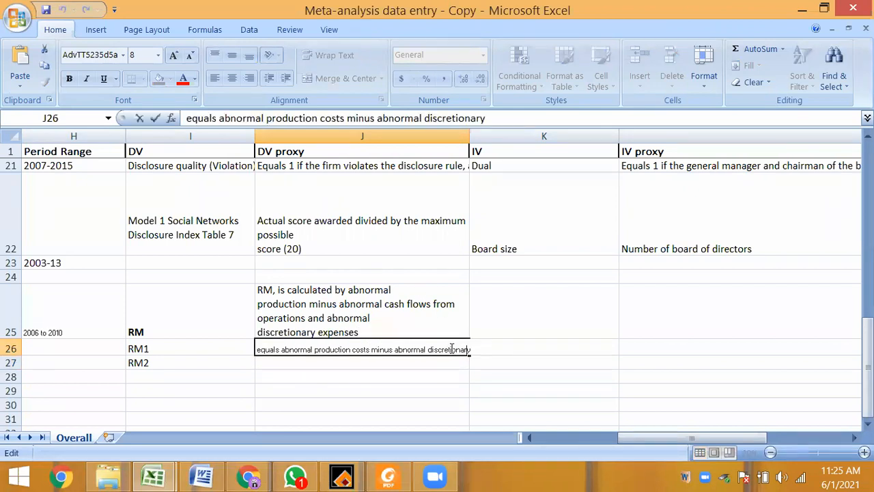
{"action": "type", "text": "expenses"}
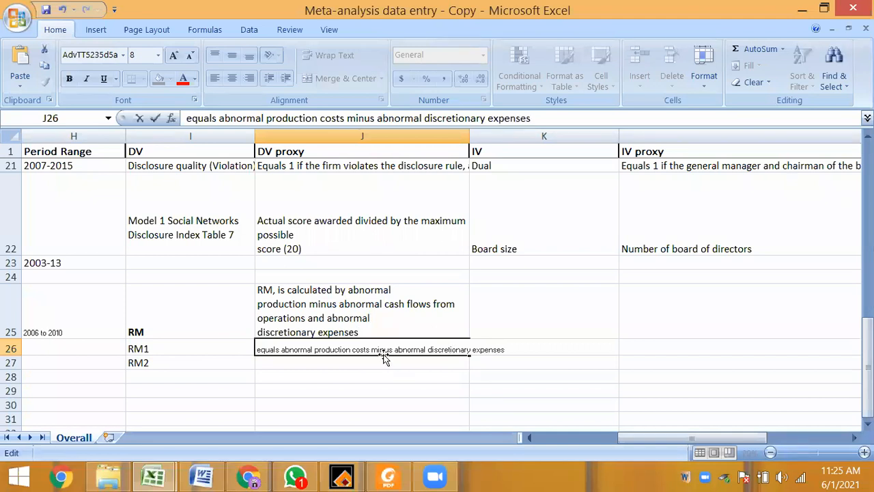
{"action": "left_click", "coordinate": [330, 360]}
{"action": "key", "text": "ctrl+v"}
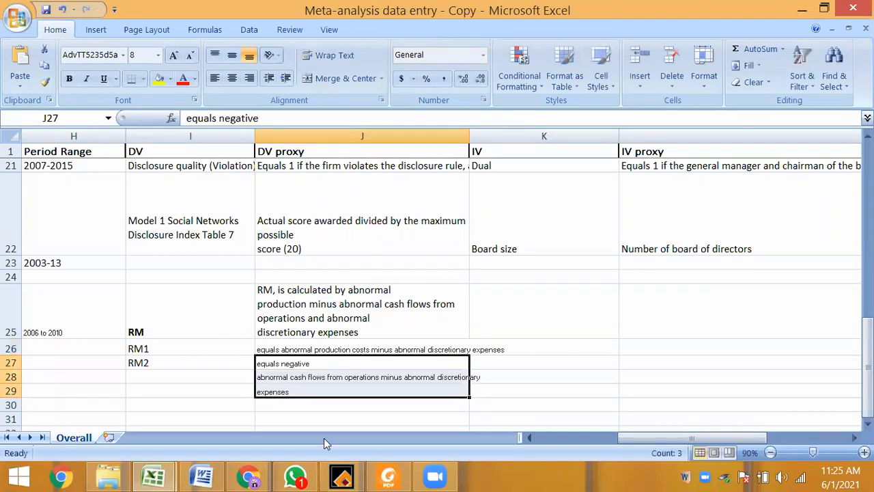
{"action": "left_click", "coordinate": [228, 387]}
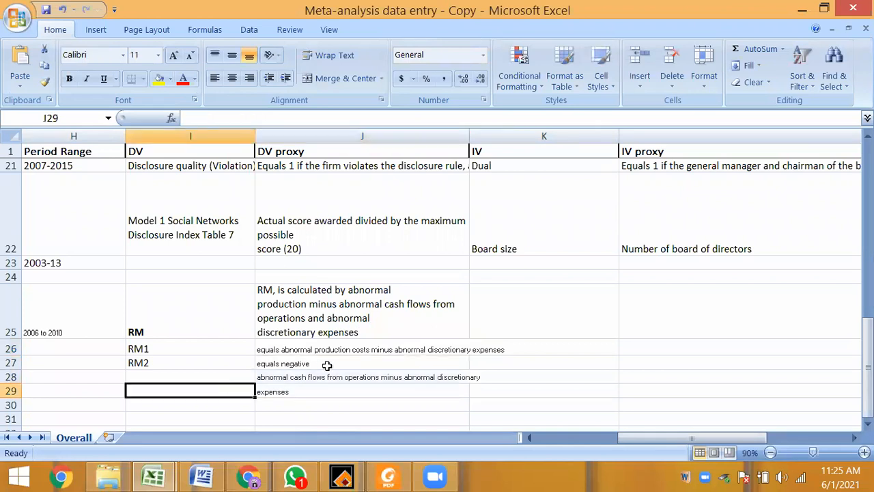
Step: Paste the whole RM2 definition as text inside the single DV proxy cell J27
{"action": "left_click", "coordinate": [327, 366]}
{"action": "double_click", "coordinate": [315, 363]}
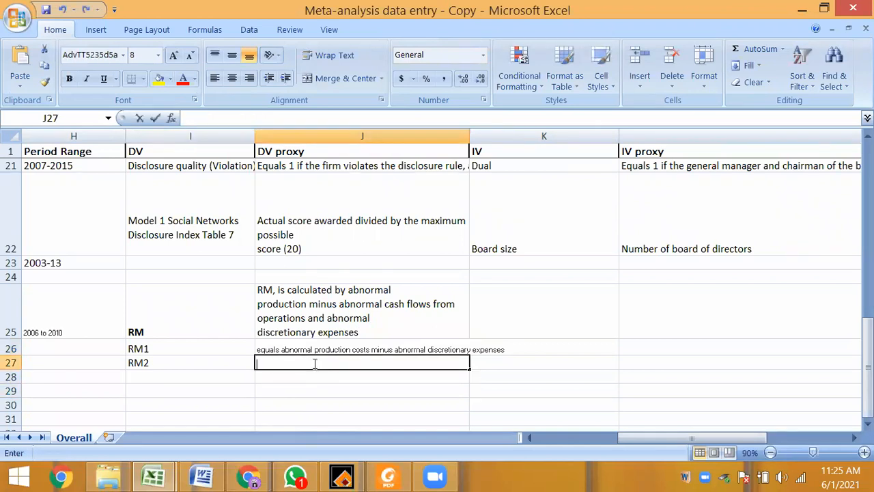
{"action": "left_click", "coordinate": [200, 406]}
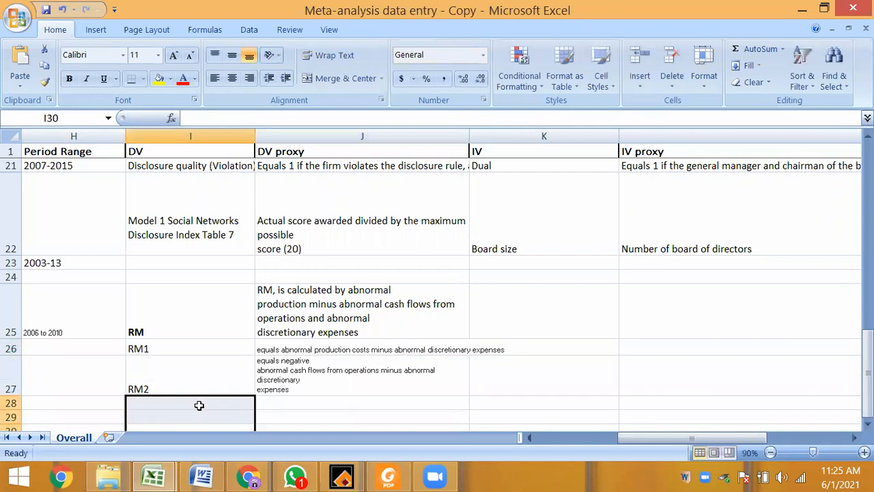
{"action": "left_click", "coordinate": [327, 420]}
Step: Start an entry in IV cell K25, then switch to Foxit Reader and locate PMS in the real earnings management regression table on page 124
{"action": "left_click", "coordinate": [387, 327]}
{"action": "scroll", "coordinate": [387, 329], "scroll_direction": "down", "scroll_amount": 3}
{"action": "scroll", "coordinate": [387, 328], "scroll_direction": "up", "scroll_amount": 3}
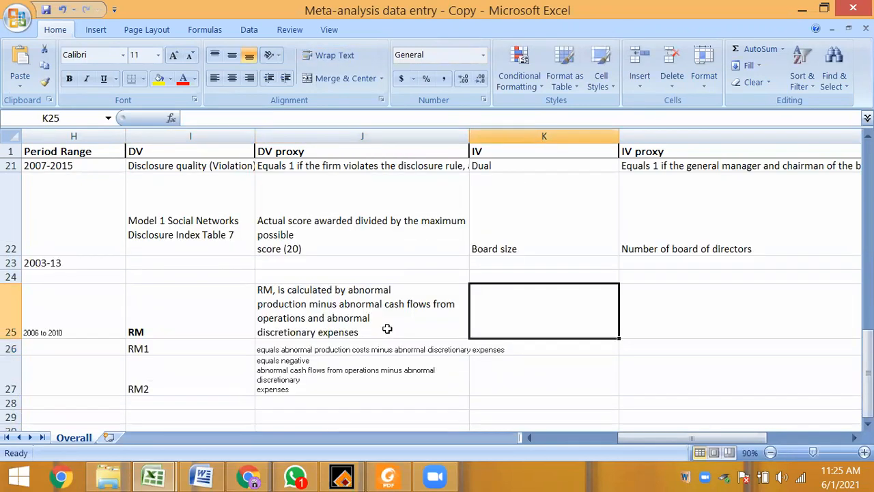
{"action": "double_click", "coordinate": [521, 307]}
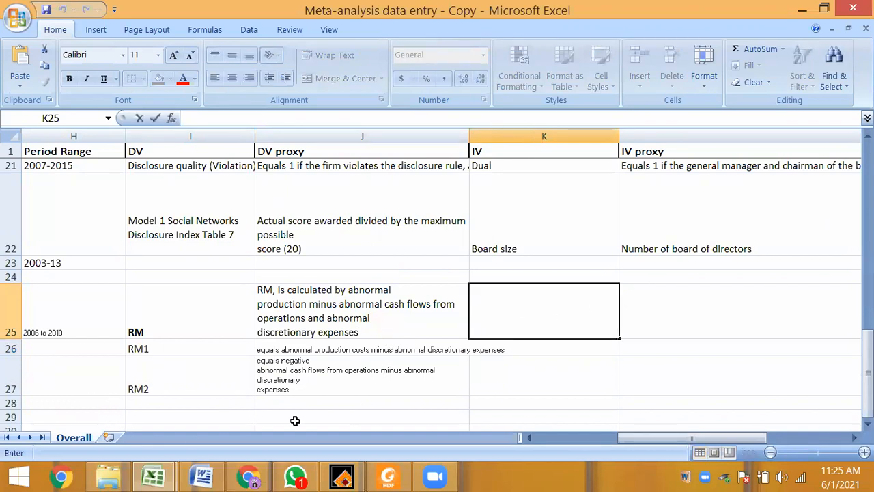
{"action": "left_click", "coordinate": [388, 476]}
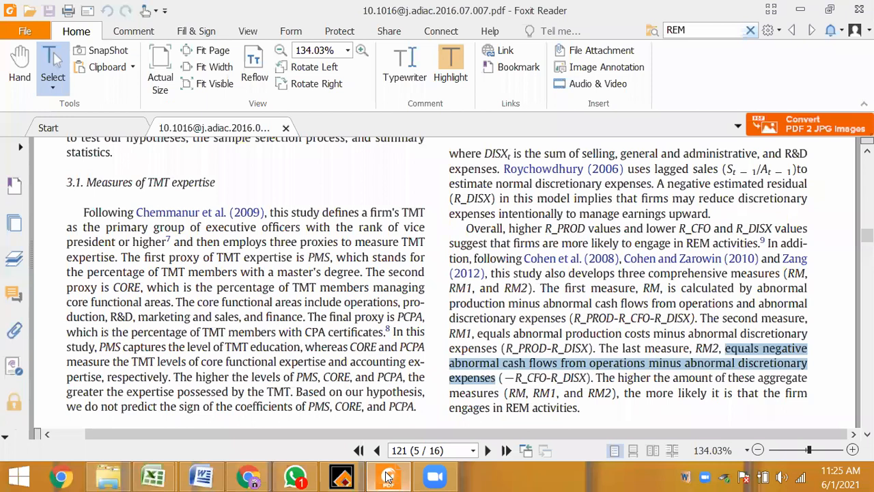
{"action": "key", "text": "Right"}
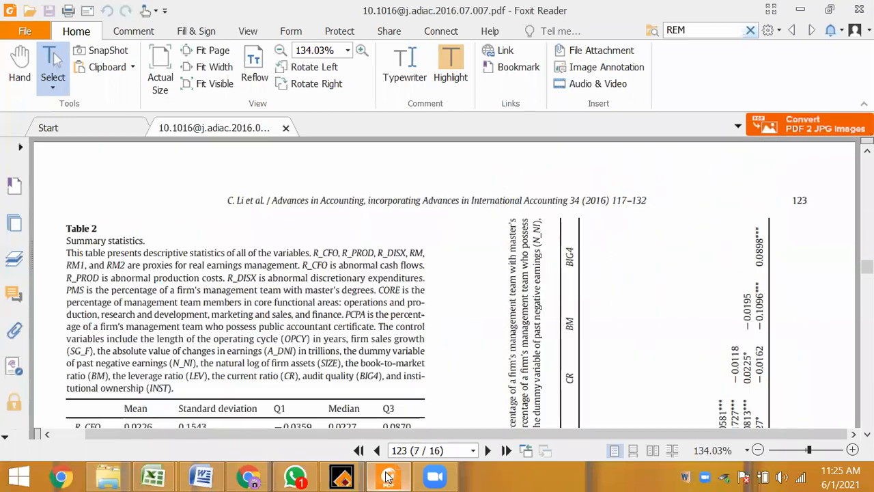
{"action": "key", "text": "Page_Down"}
{"action": "key", "text": "Page_Down"}
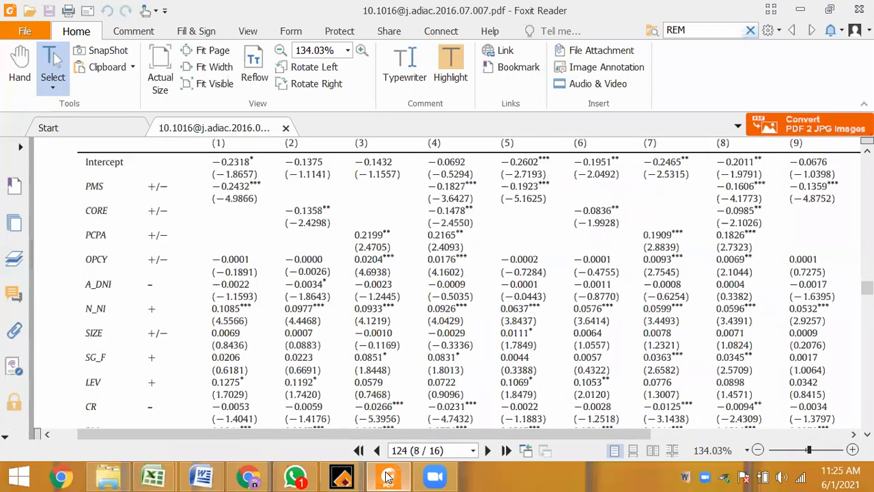
{"action": "key", "text": "Page_Up"}
{"action": "key", "text": "Page_Down"}
{"action": "scroll", "coordinate": [571, 355], "scroll_direction": "up", "scroll_amount": 3}
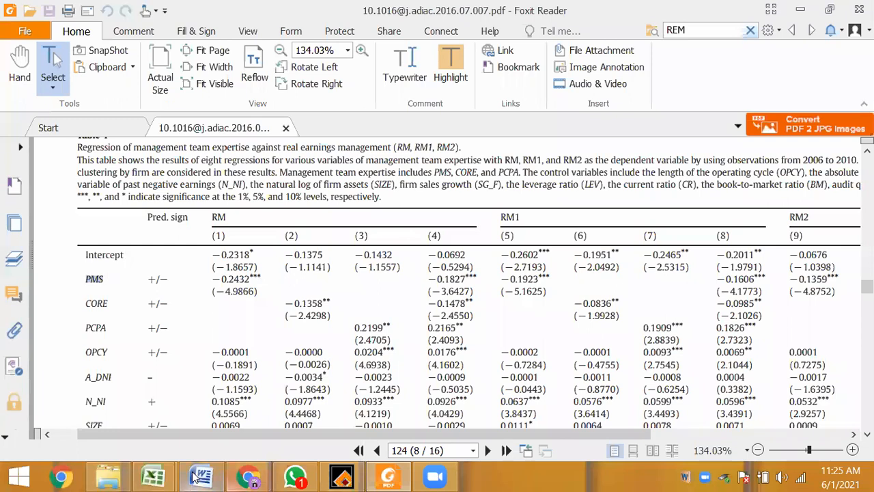
Step: Return to the Meta-analysis data entry workbook in Excel and enter PMS as the independent variable in K25
{"action": "mouse_move", "coordinate": [181, 478]}
{"action": "mouse_move", "coordinate": [153, 478]}
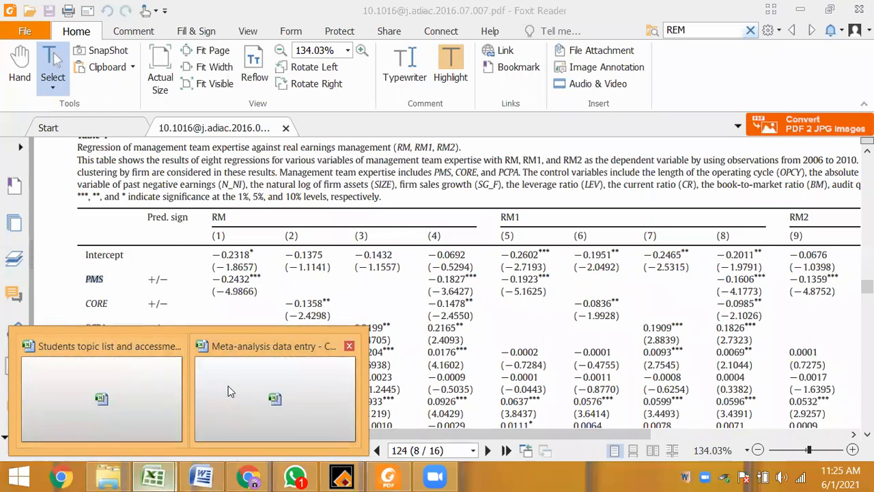
{"action": "left_click", "coordinate": [227, 385]}
{"action": "double_click", "coordinate": [521, 320]}
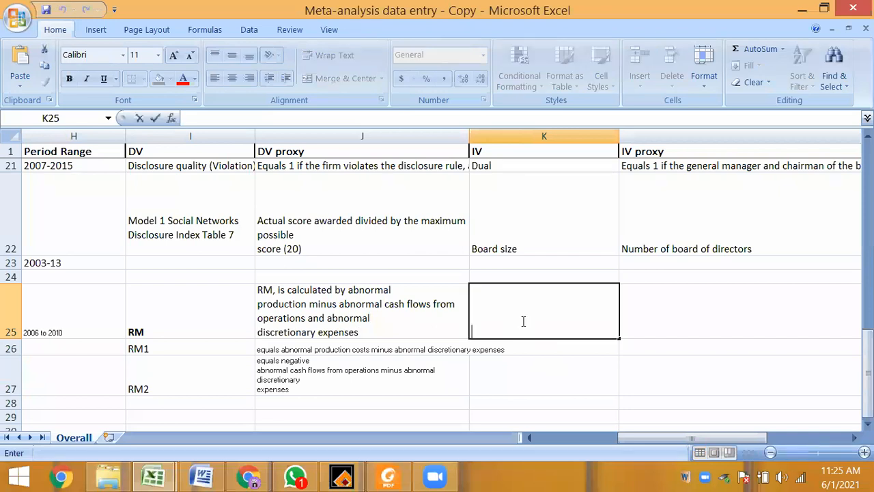
{"action": "key", "text": "ctrl+v"}
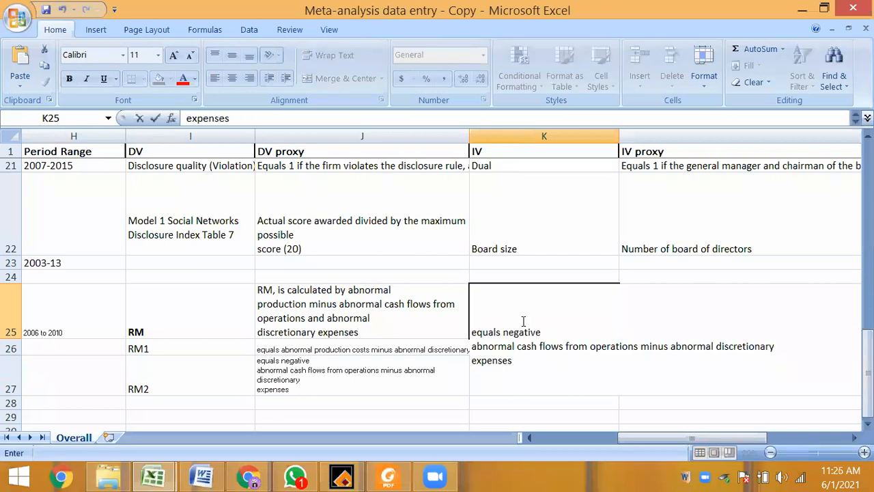
{"action": "key", "text": "Escape"}
{"action": "type", "text": "PMS"}
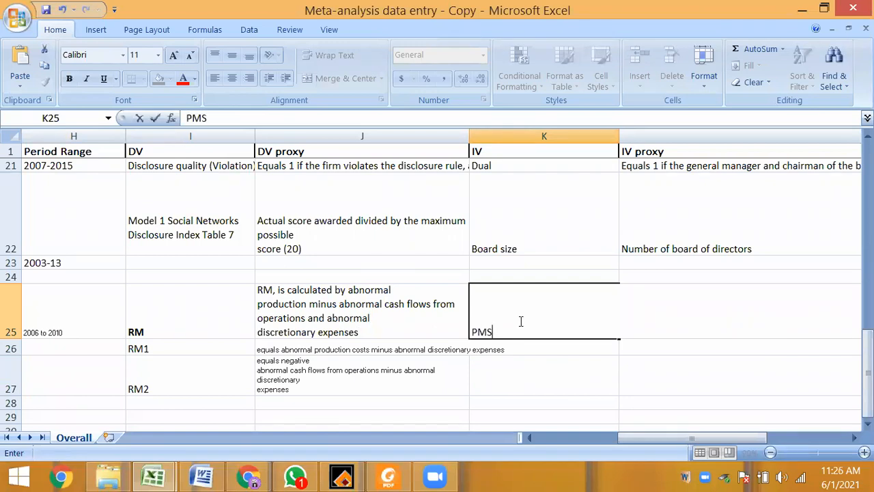
{"action": "key", "text": "shift+Home"}
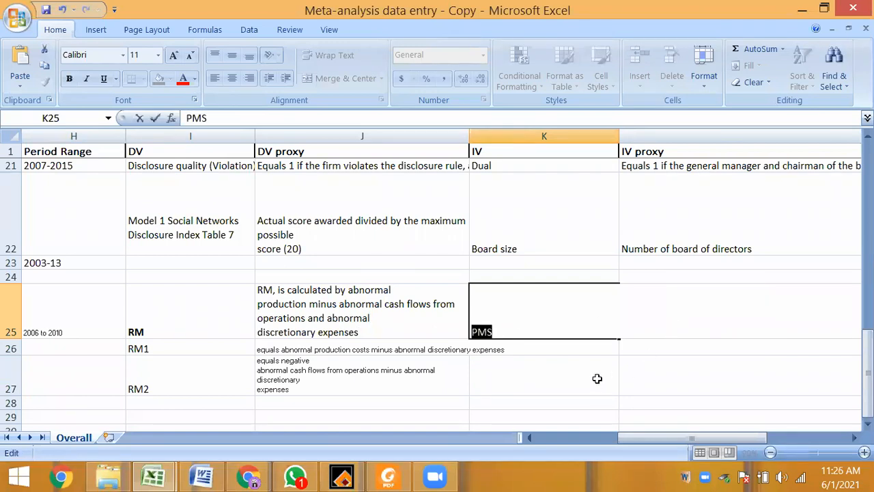
{"action": "left_click", "coordinate": [597, 378]}
Step: Open IV proxy cell L25 for entry, then switch to Foxit Reader and find the PMS definition in section 3.1, Measures of TMT expertise
{"action": "double_click", "coordinate": [669, 314]}
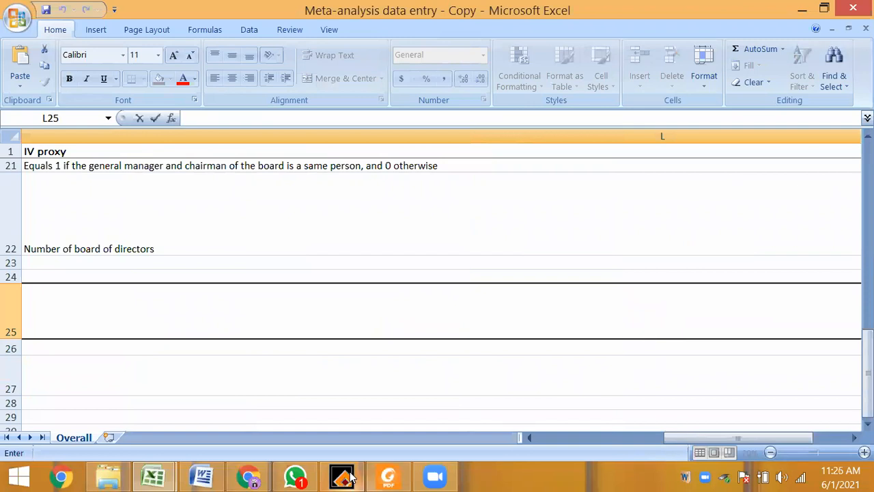
{"action": "left_click", "coordinate": [394, 476]}
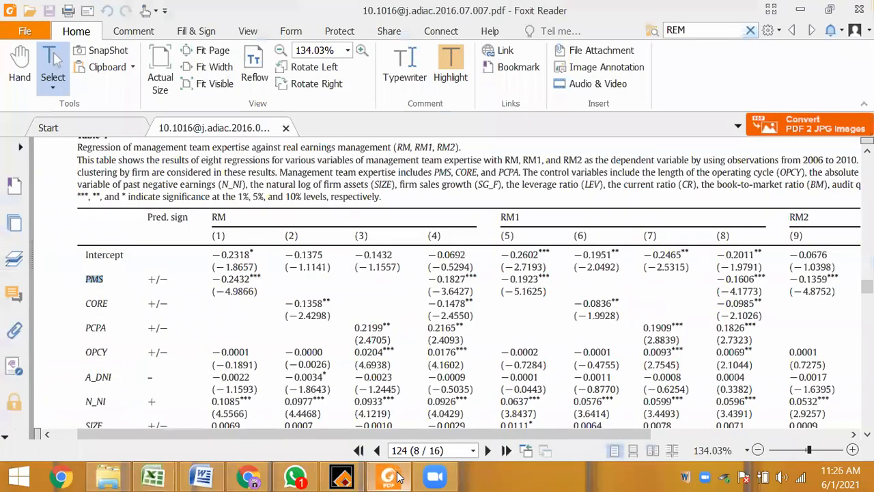
{"action": "key", "text": "Page_Up"}
{"action": "key", "text": "Page_Up"}
{"action": "key", "text": "Page_Up"}
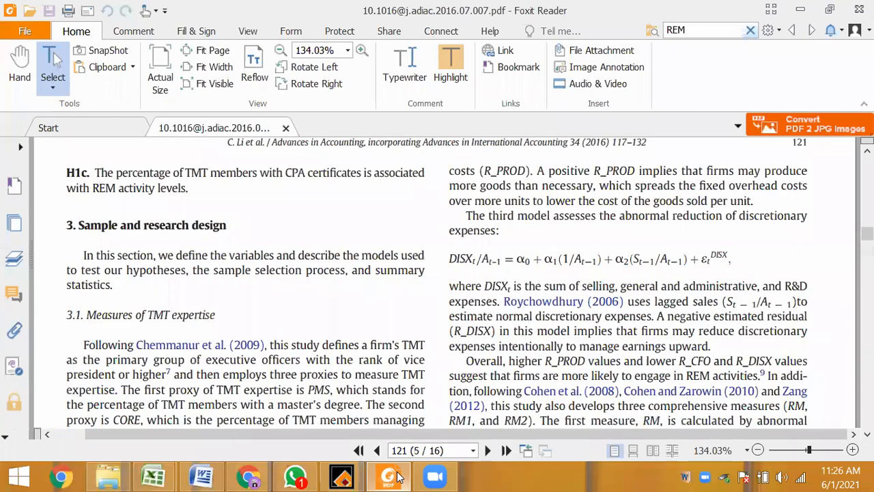
Step: Read Section 3 of the paper on page 121, covering the TMT expertise measures, REM activity models and model specification
{"action": "key", "text": "Up"}
{"action": "key", "text": "Page_Up"}
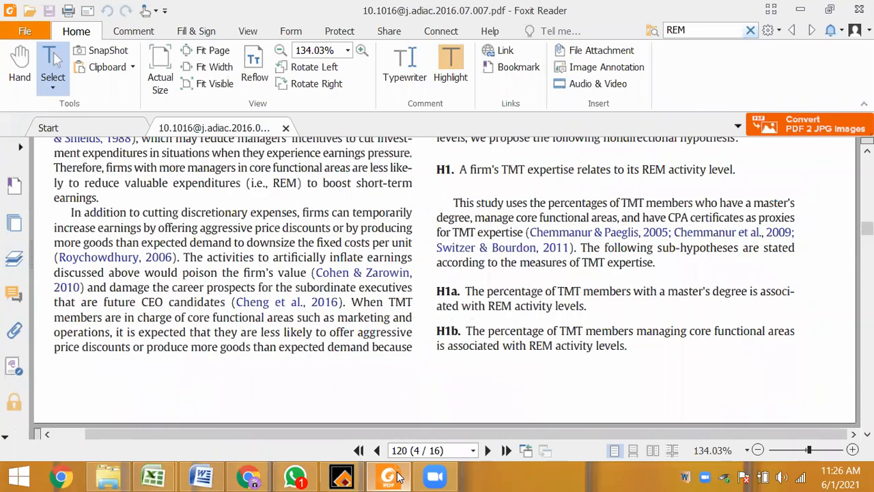
{"action": "key", "text": "Page_Up"}
{"action": "key", "text": "Page_Down"}
{"action": "key", "text": "Page_Down"}
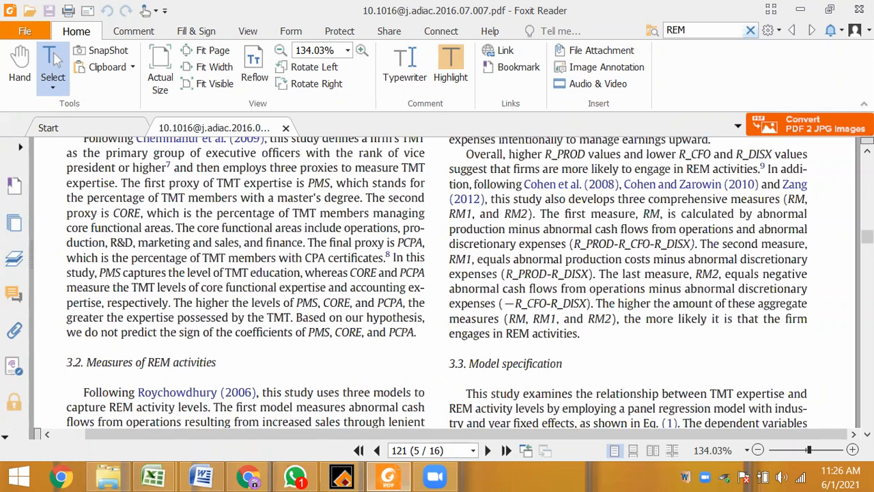
{"action": "scroll", "coordinate": [596, 375], "scroll_direction": "down", "scroll_amount": 1}
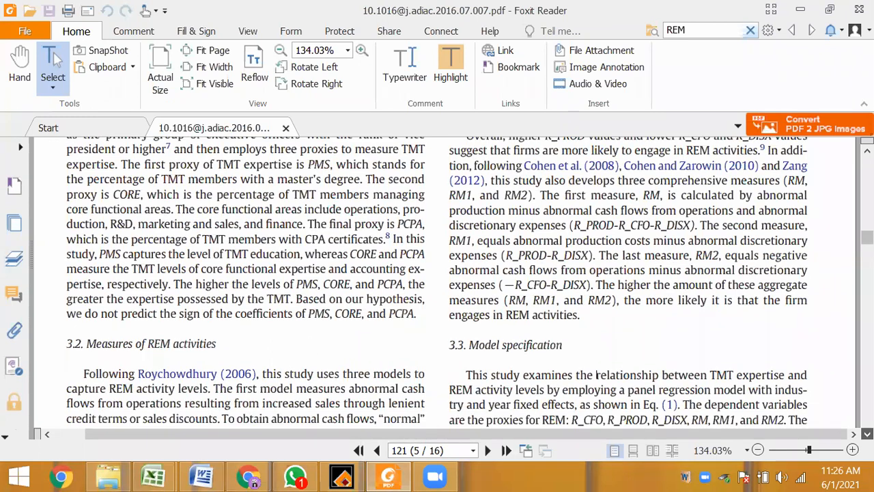
{"action": "scroll", "coordinate": [596, 375], "scroll_direction": "down", "scroll_amount": 5}
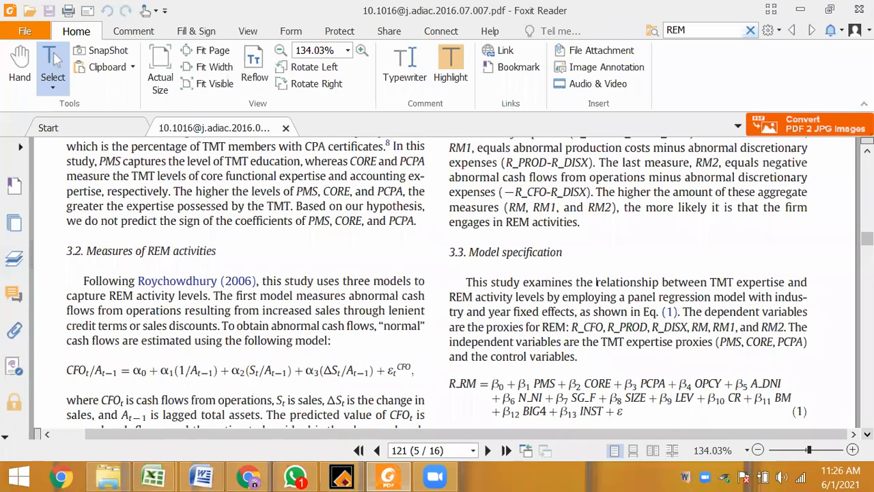
{"action": "scroll", "coordinate": [596, 281], "scroll_direction": "down", "scroll_amount": 9}
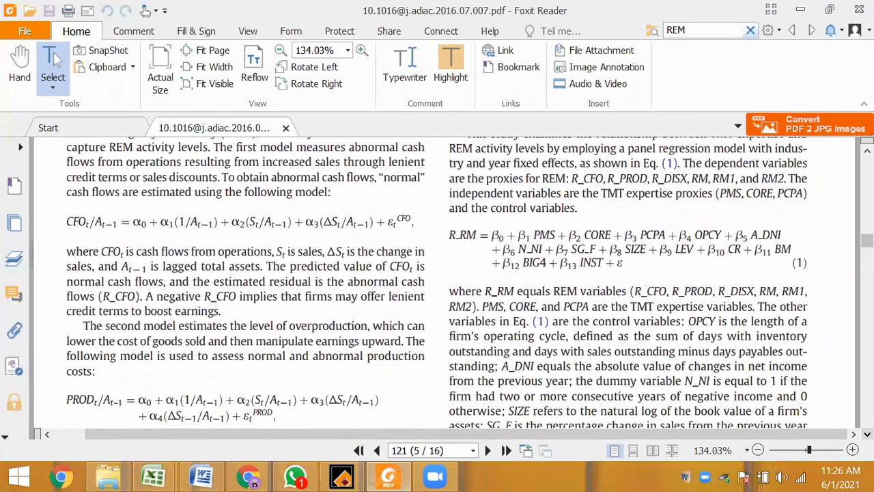
{"action": "scroll", "coordinate": [732, 403], "scroll_direction": "down", "scroll_amount": 1}
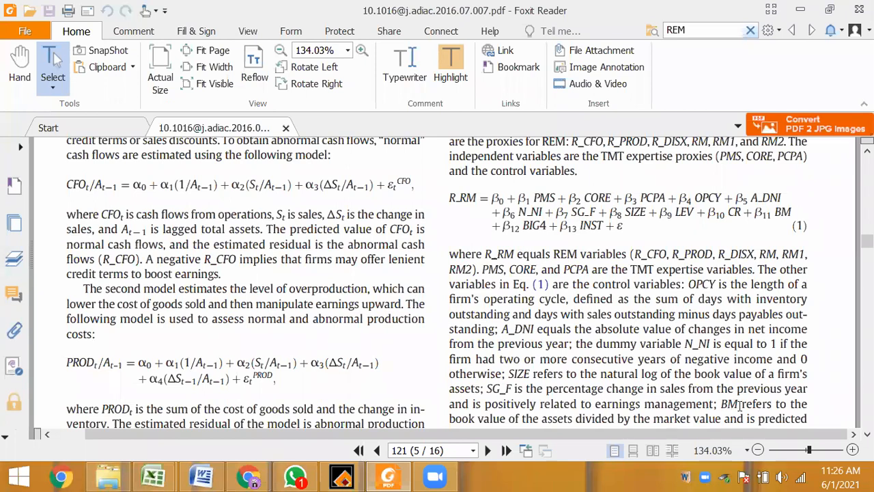
{"action": "scroll", "coordinate": [741, 405], "scroll_direction": "down", "scroll_amount": 3}
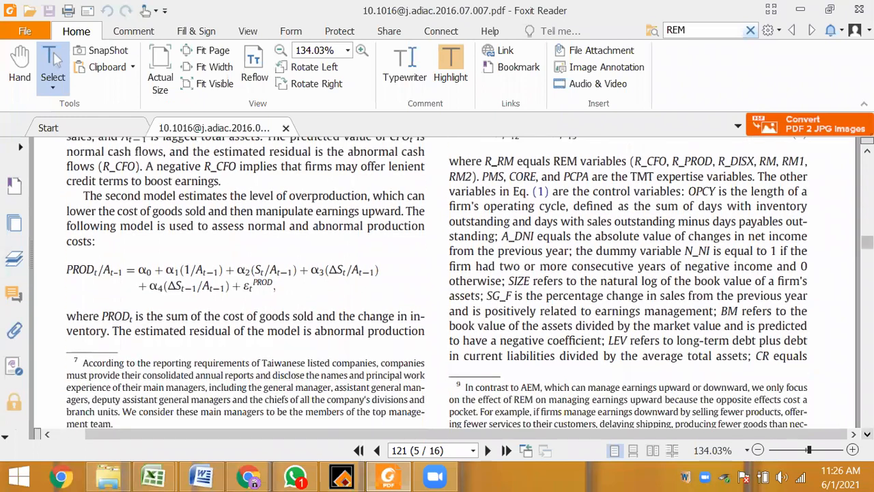
{"action": "scroll", "coordinate": [461, 287], "scroll_direction": "down", "scroll_amount": 2}
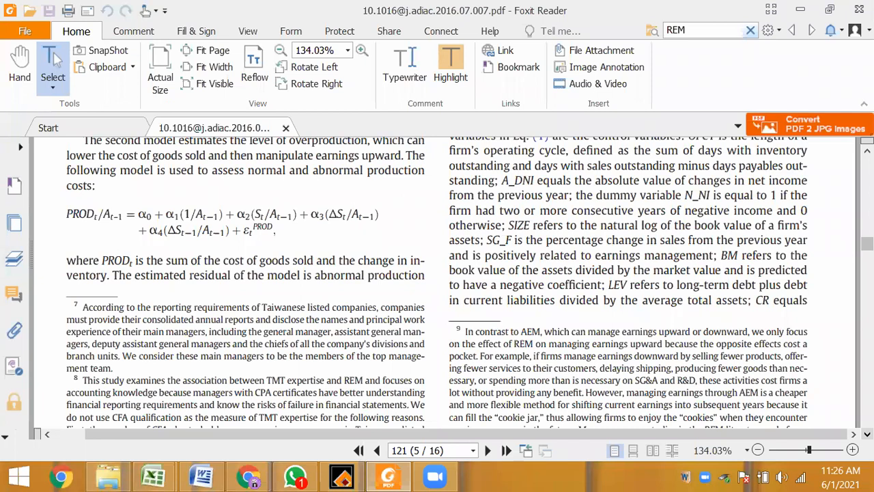
{"action": "scroll", "coordinate": [437, 287], "scroll_direction": "down", "scroll_amount": 5}
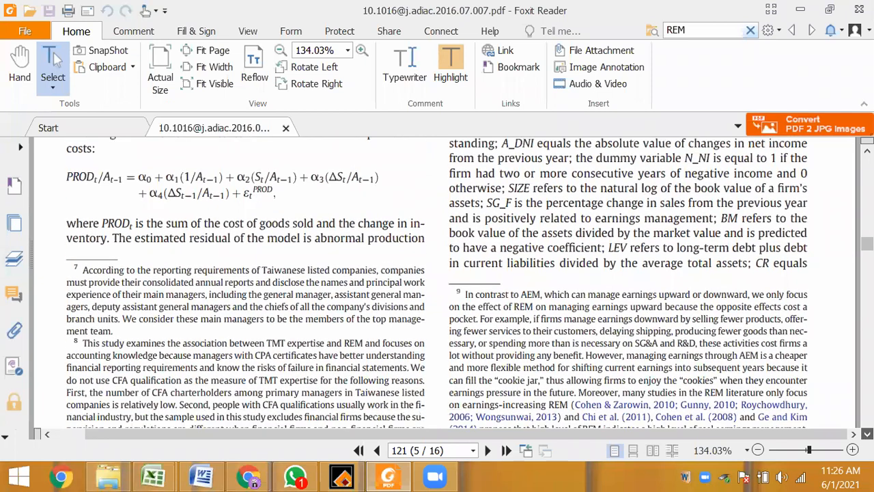
Step: Read the control variable descriptions, the Table 1 sample distribution and the data and sample selection section on page 122
{"action": "scroll", "coordinate": [437, 294], "scroll_direction": "down", "scroll_amount": 2}
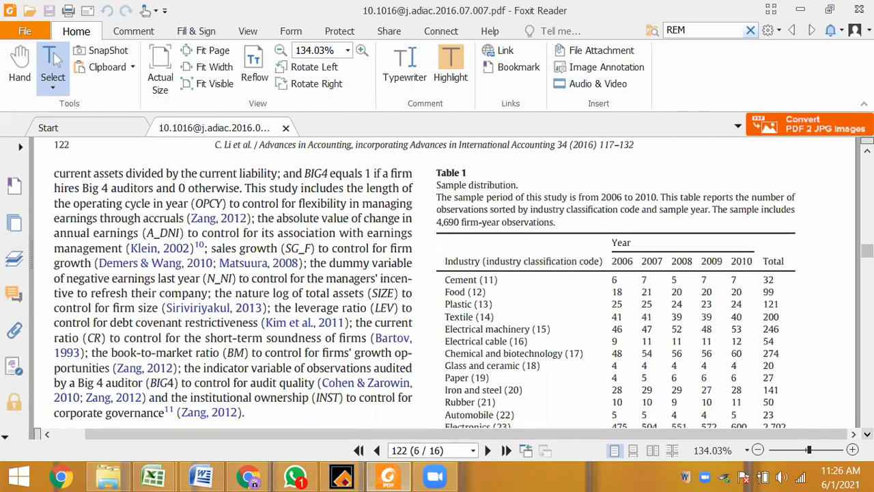
{"action": "scroll", "coordinate": [437, 287], "scroll_direction": "down", "scroll_amount": 1}
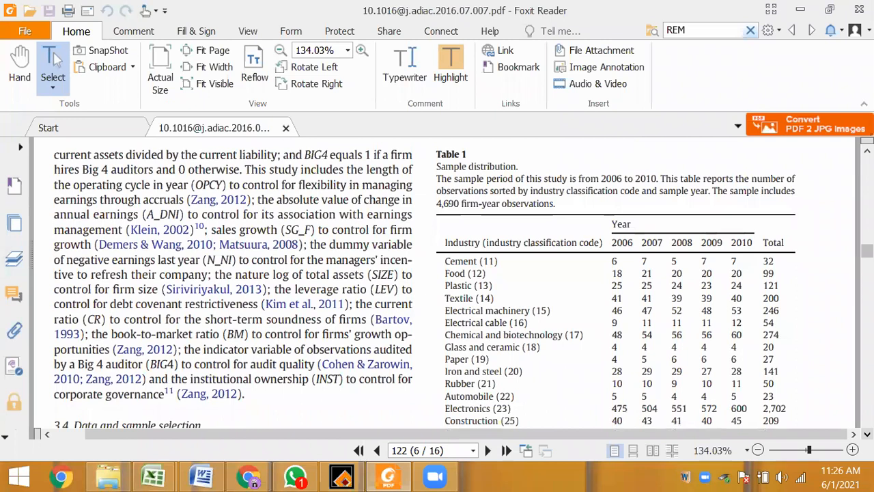
{"action": "scroll", "coordinate": [437, 287], "scroll_direction": "down", "scroll_amount": 1}
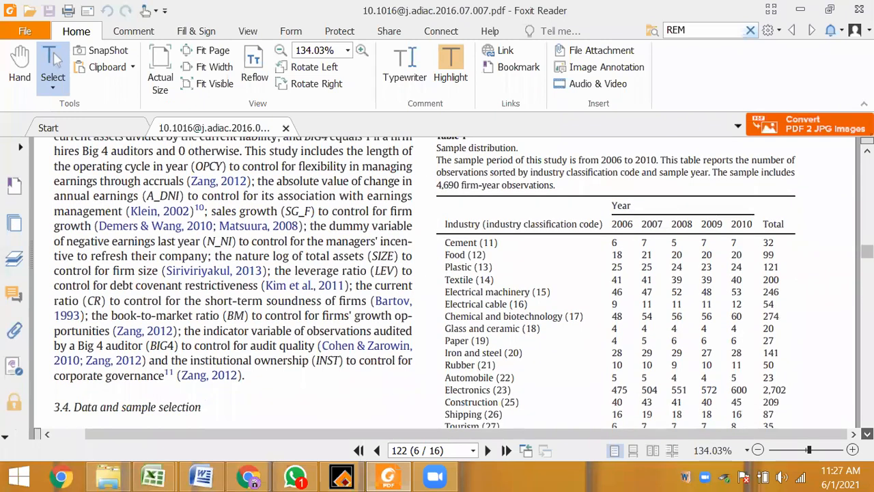
{"action": "scroll", "coordinate": [437, 287], "scroll_direction": "down", "scroll_amount": 2}
{"action": "scroll", "coordinate": [437, 287], "scroll_direction": "down", "scroll_amount": 2}
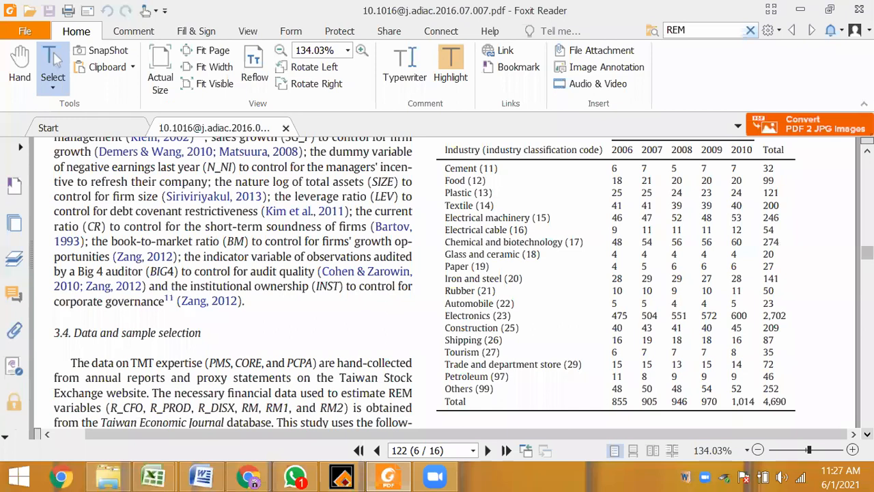
{"action": "scroll", "coordinate": [437, 287], "scroll_direction": "down", "scroll_amount": 2}
{"action": "scroll", "coordinate": [437, 286], "scroll_direction": "down", "scroll_amount": 2}
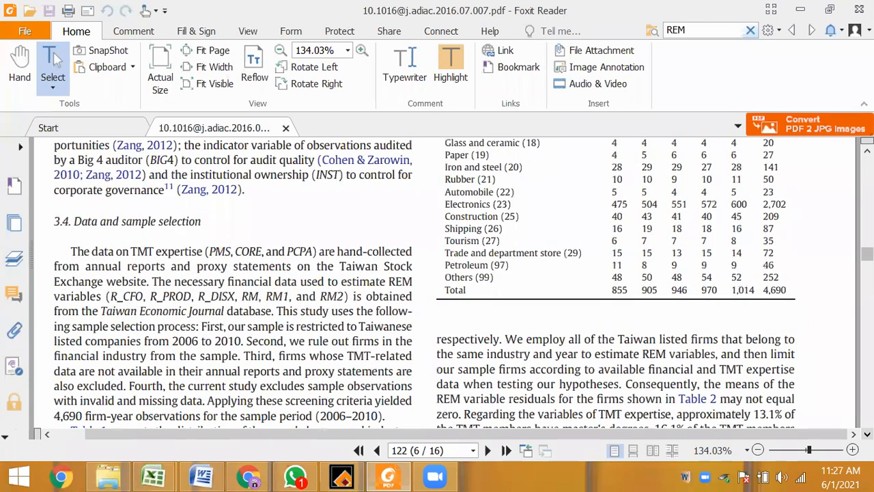
{"action": "scroll", "coordinate": [437, 287], "scroll_direction": "down", "scroll_amount": 1}
{"action": "scroll", "coordinate": [438, 286], "scroll_direction": "down", "scroll_amount": 5}
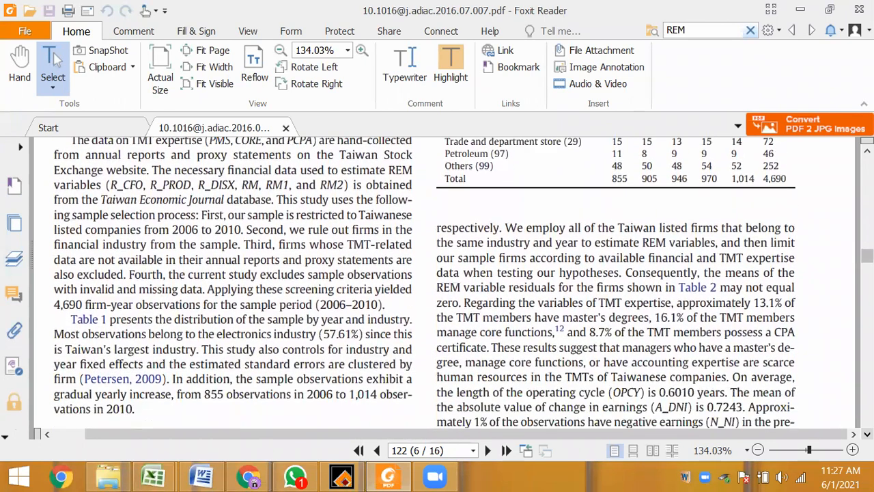
Step: Return to the measures of TMT expertise in Section 3.1 and search the paper for PMS
{"action": "scroll", "coordinate": [437, 287], "scroll_direction": "up", "scroll_amount": 20}
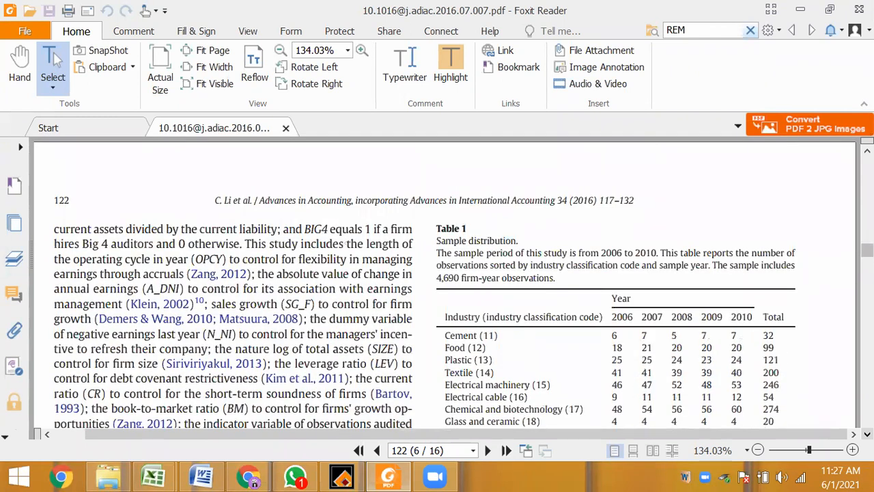
{"action": "scroll", "coordinate": [437, 287], "scroll_direction": "up", "scroll_amount": 15}
{"action": "scroll", "coordinate": [437, 287], "scroll_direction": "up", "scroll_amount": 12}
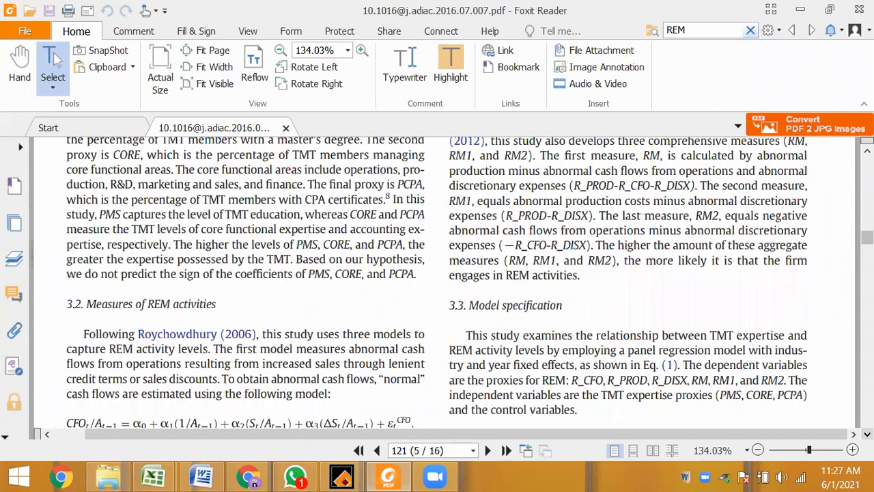
{"action": "scroll", "coordinate": [437, 287], "scroll_direction": "up", "scroll_amount": 12}
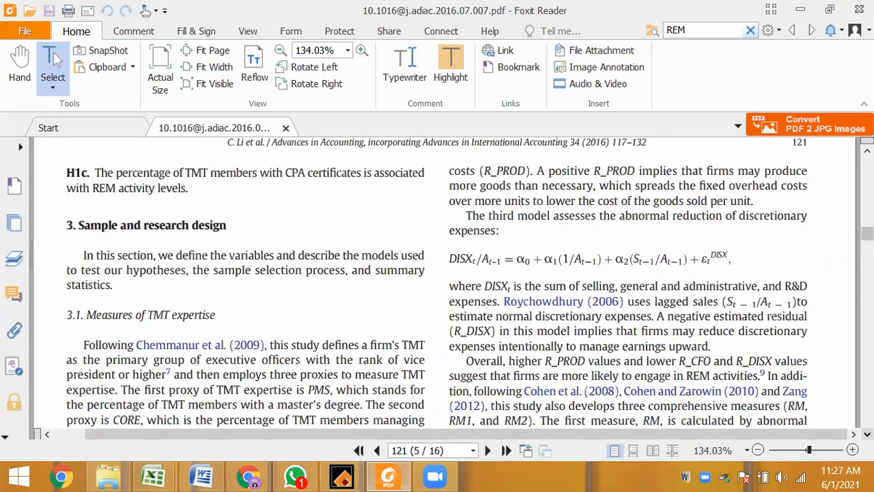
{"action": "double_click", "coordinate": [672, 30]}
{"action": "type", "text": "M"}
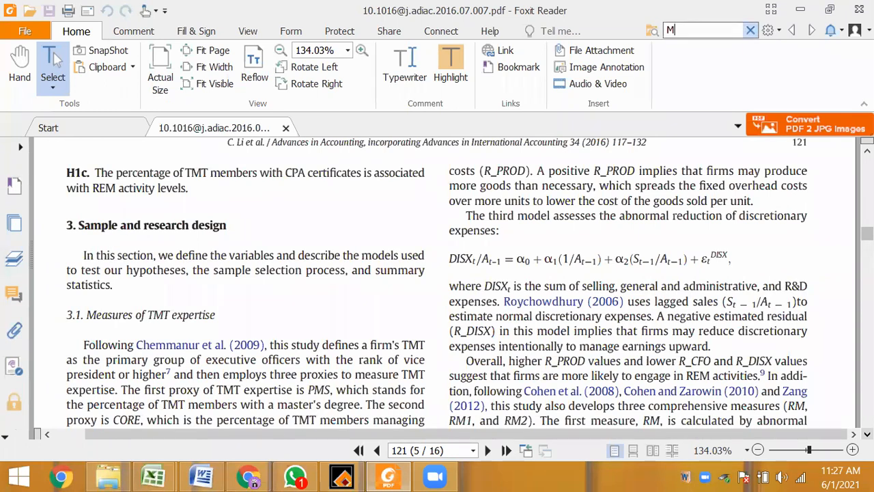
{"action": "key", "text": "BackSpace"}
{"action": "type", "text": "PMS"}
{"action": "key", "text": "Return"}
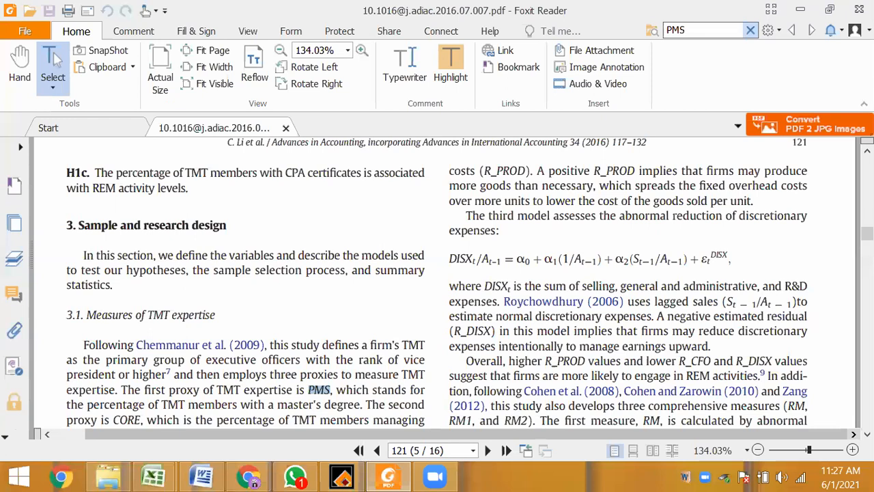
Step: Copy "which stands for the percentage of TMT members with a master's degree" into IV proxy cell L25 of the Meta-analysis data entry workbook in Excel
{"action": "scroll", "coordinate": [350, 298], "scroll_direction": "down", "scroll_amount": 3}
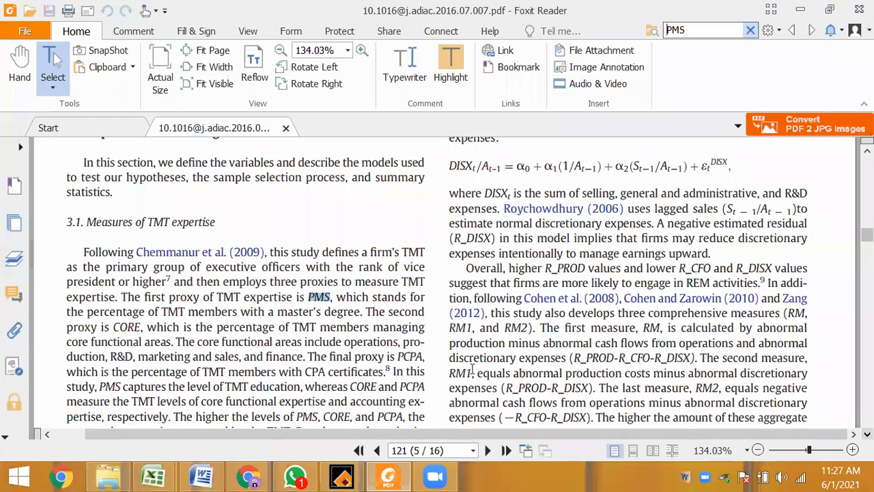
{"action": "left_click_drag", "start_coordinate": [336, 298], "coordinate": [363, 312]}
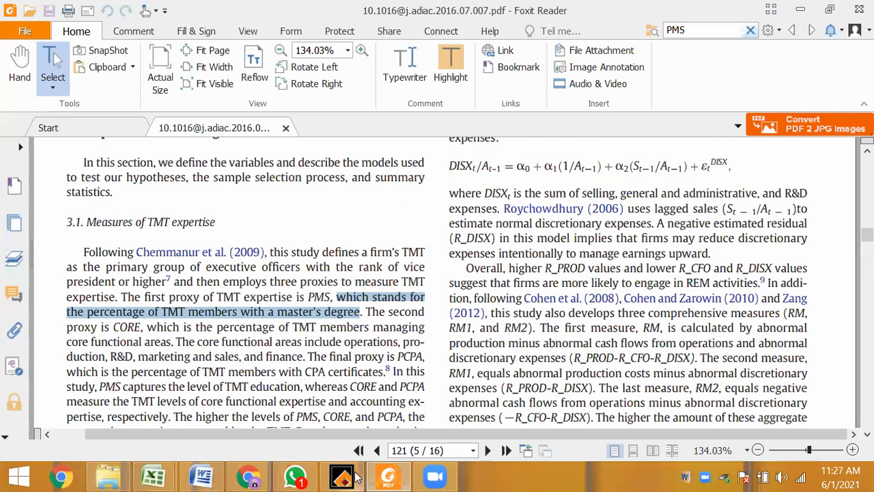
{"action": "mouse_move", "coordinate": [157, 477]}
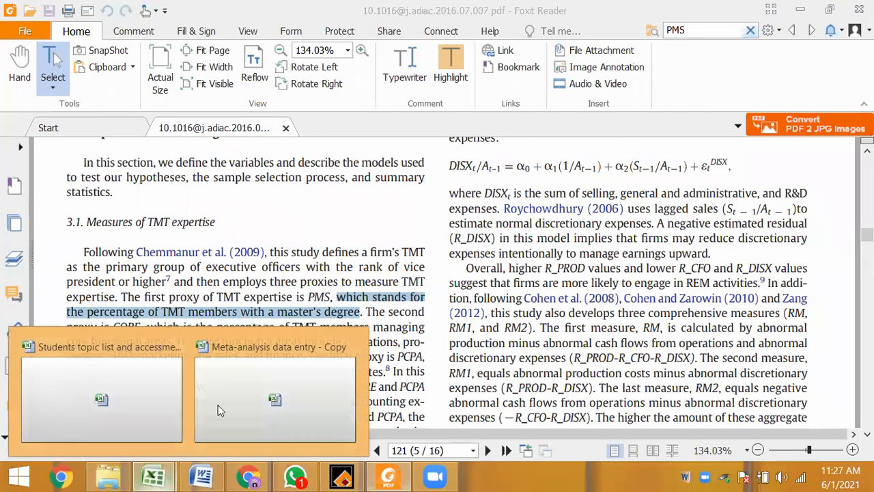
{"action": "left_click", "coordinate": [237, 388]}
{"action": "double_click", "coordinate": [293, 320]}
{"action": "key", "text": "ctrl+v"}
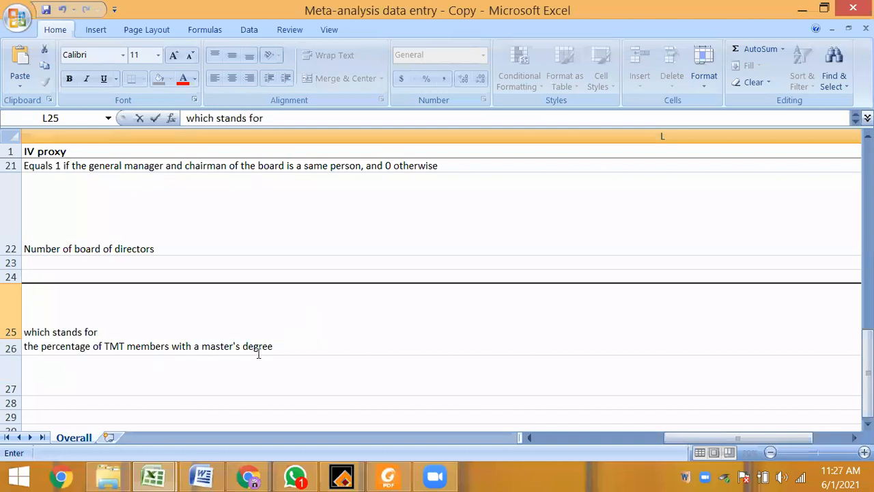
{"action": "left_click", "coordinate": [268, 375]}
{"action": "key", "text": "Up"}
{"action": "key", "text": "Up"}
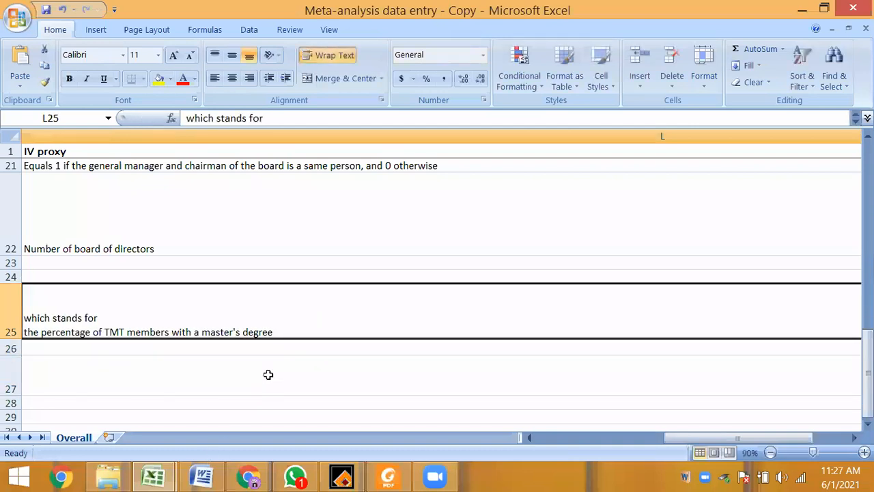
Step: Select the T value cell in row 25, and locate the Table 4 regression results in the paper in Foxit Reader
{"action": "key", "text": "Right"}
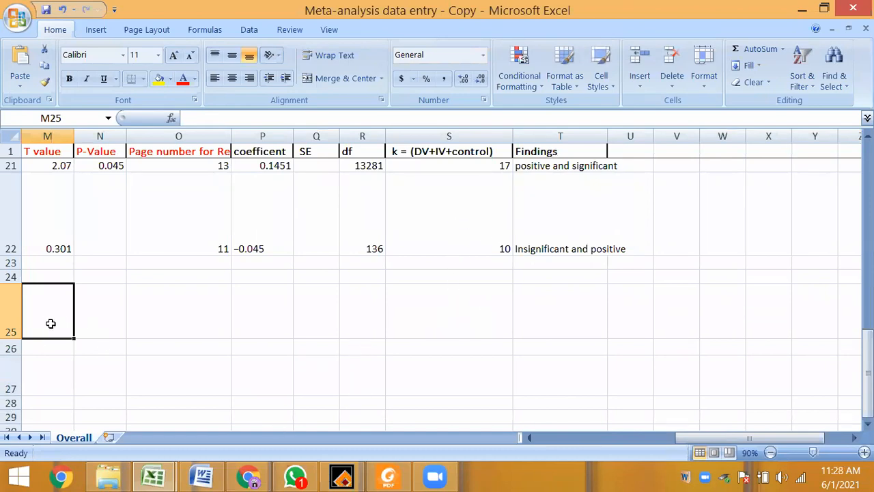
{"action": "left_click", "coordinate": [384, 476]}
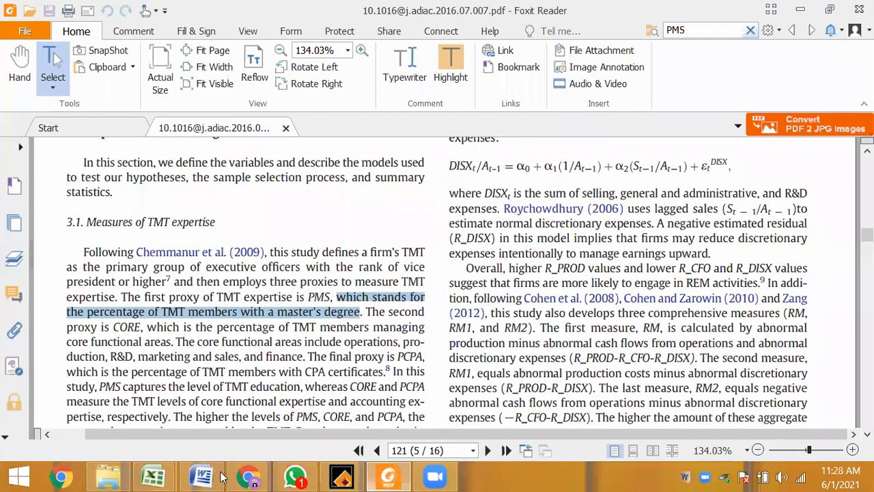
{"action": "left_click", "coordinate": [386, 476]}
{"action": "left_click", "coordinate": [387, 476]}
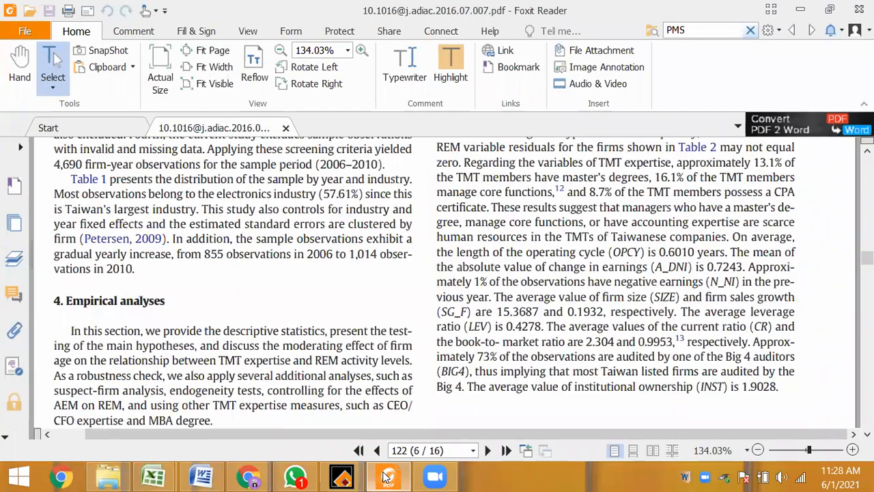
{"action": "scroll", "coordinate": [387, 476], "scroll_direction": "down", "scroll_amount": 8}
{"action": "scroll", "coordinate": [386, 476], "scroll_direction": "down", "scroll_amount": 4}
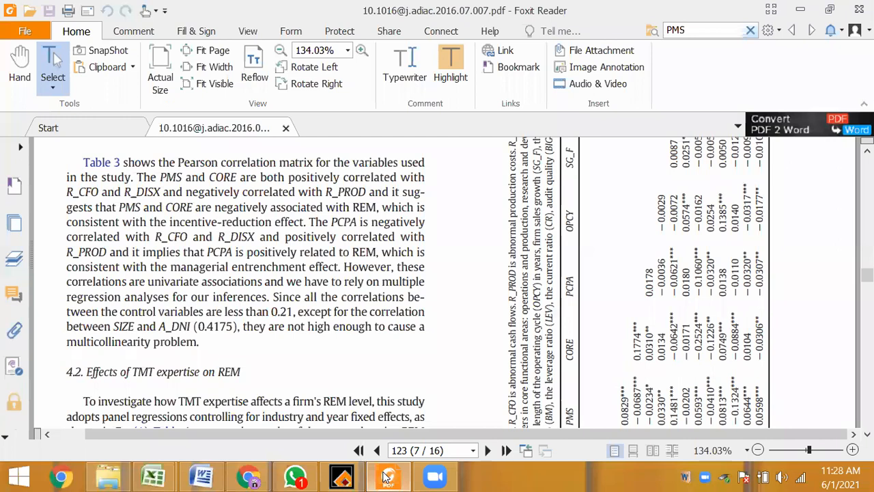
{"action": "scroll", "coordinate": [386, 476], "scroll_direction": "down", "scroll_amount": 5}
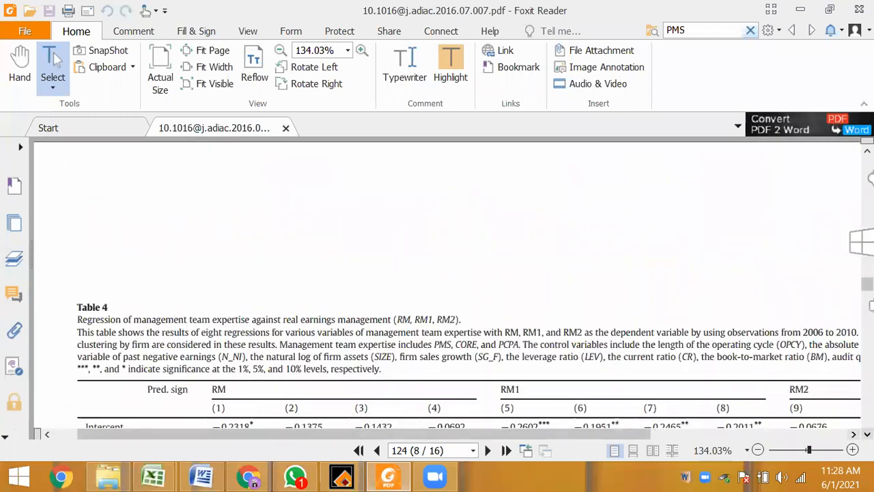
{"action": "scroll", "coordinate": [387, 476], "scroll_direction": "down", "scroll_amount": 4}
{"action": "scroll", "coordinate": [261, 304], "scroll_direction": "down", "scroll_amount": 2}
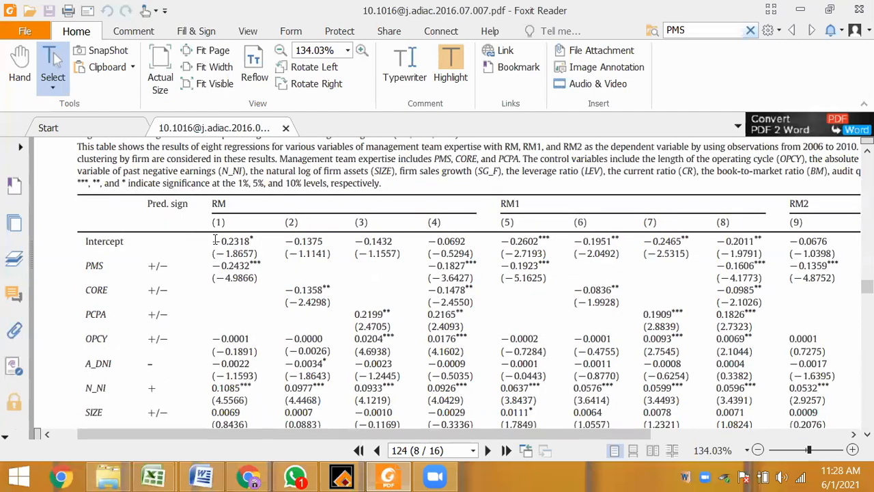
Step: Examine the Intercept row's coefficient and t-value for RM model (1) in Table 4, compared with the PMS row
{"action": "left_click_drag", "start_coordinate": [214, 243], "coordinate": [252, 245]}
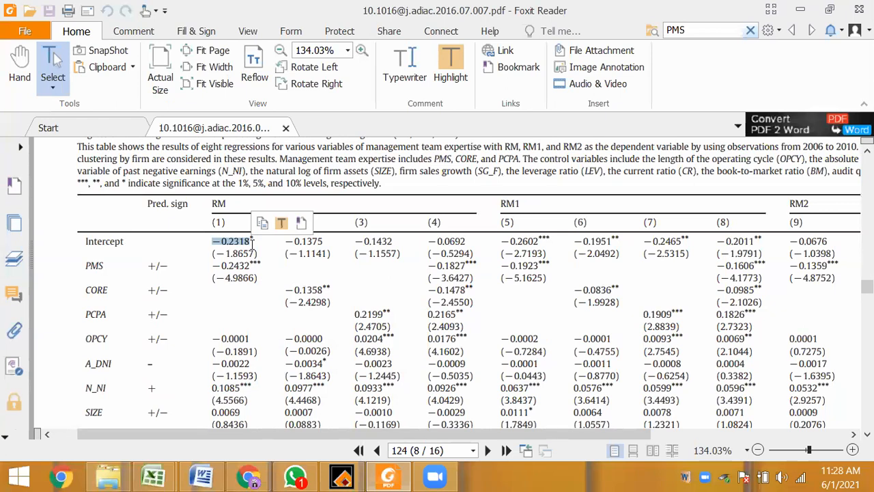
{"action": "left_click_drag", "start_coordinate": [213, 254], "coordinate": [259, 253]}
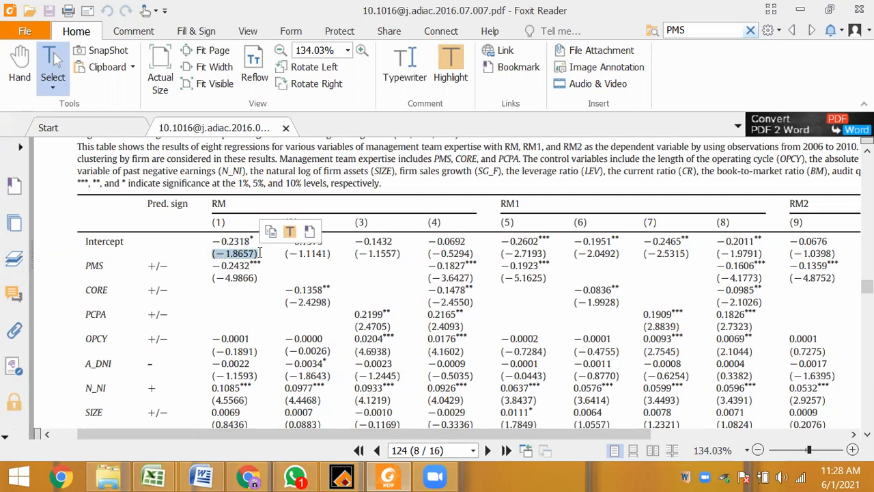
{"action": "left_click", "coordinate": [226, 278]}
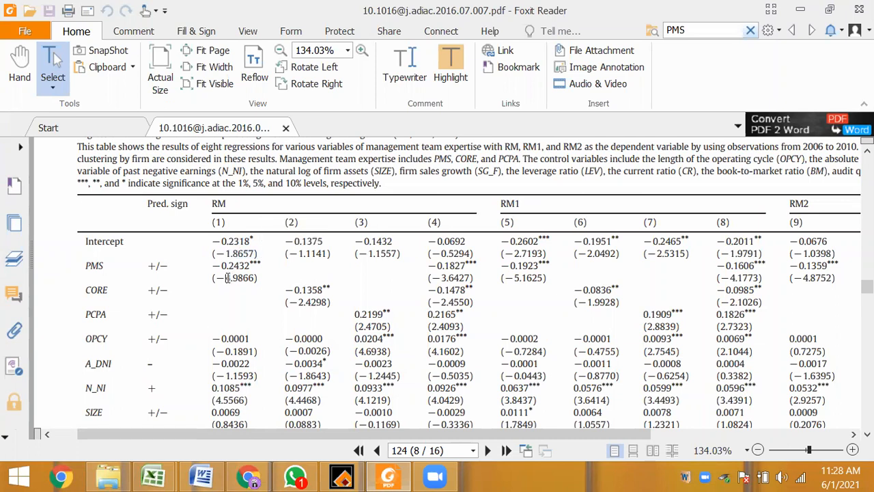
{"action": "left_click_drag", "start_coordinate": [83, 241], "coordinate": [335, 254]}
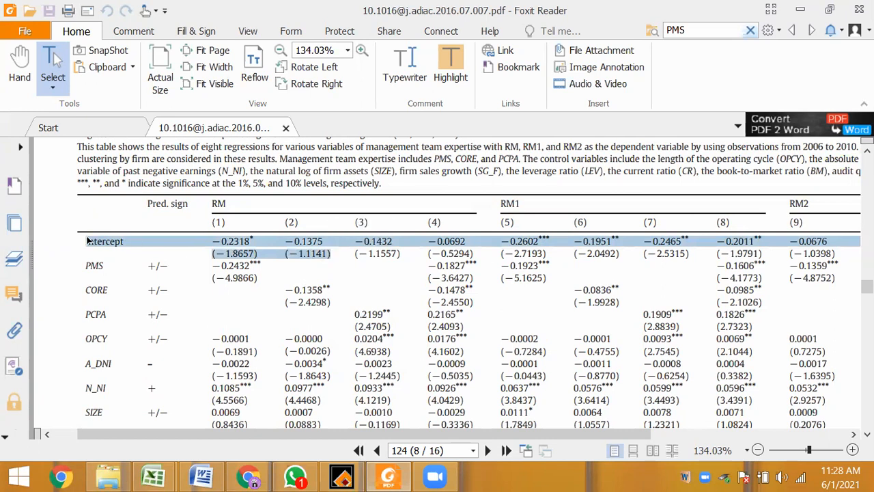
Step: Copy the PMS coefficient −0.2432 of RM model (1) from Table 4 into coefficient cell P25 of the Meta-analysis data entry workbook in Excel
{"action": "left_click_drag", "start_coordinate": [213, 267], "coordinate": [255, 267]}
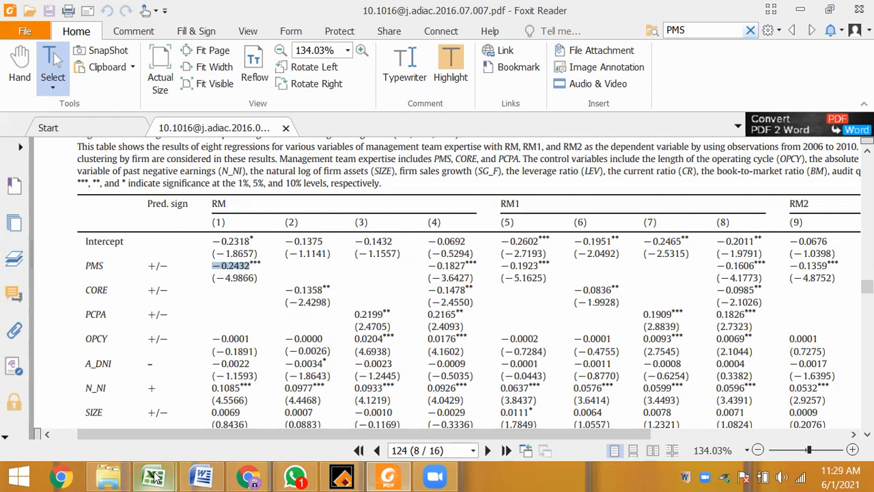
{"action": "mouse_move", "coordinate": [155, 476]}
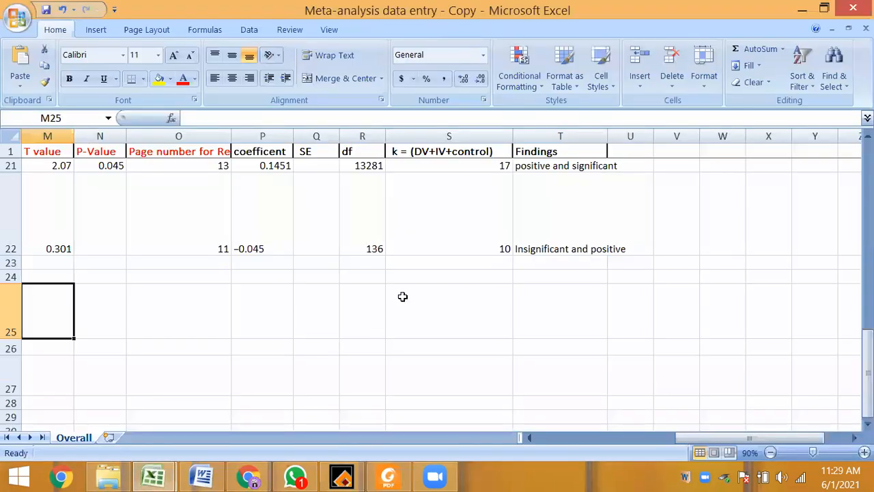
{"action": "left_click", "coordinate": [254, 314]}
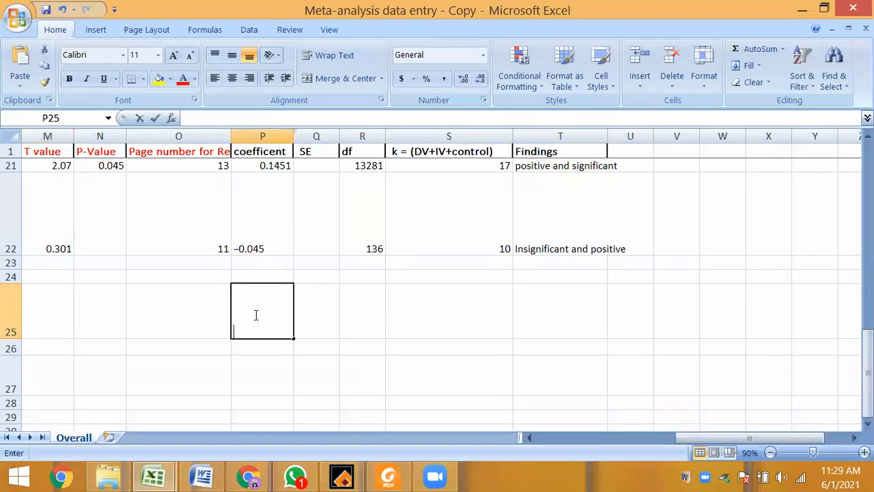
{"action": "type", "text": "-0.2432"}
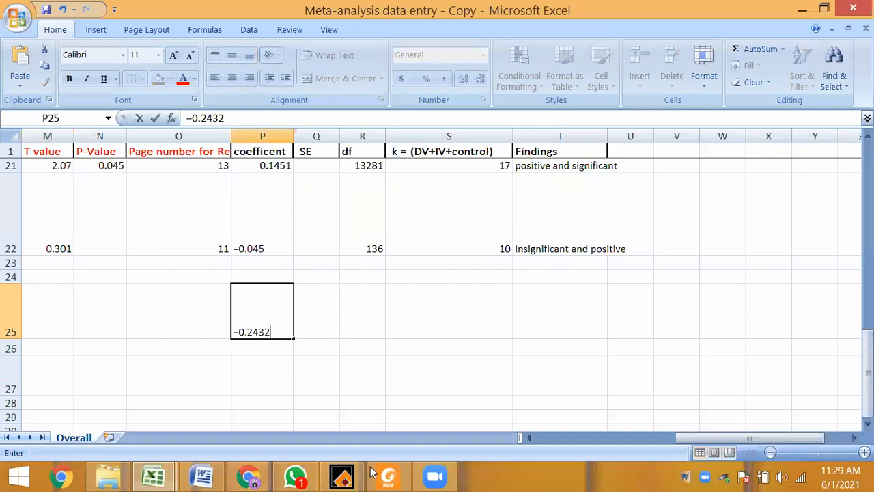
Step: Copy the PMS t-value (−4.9866) of RM model (1) from Table 4 in Foxit Reader into T value cell M25 of the Excel data entry sheet
{"action": "left_click", "coordinate": [388, 476]}
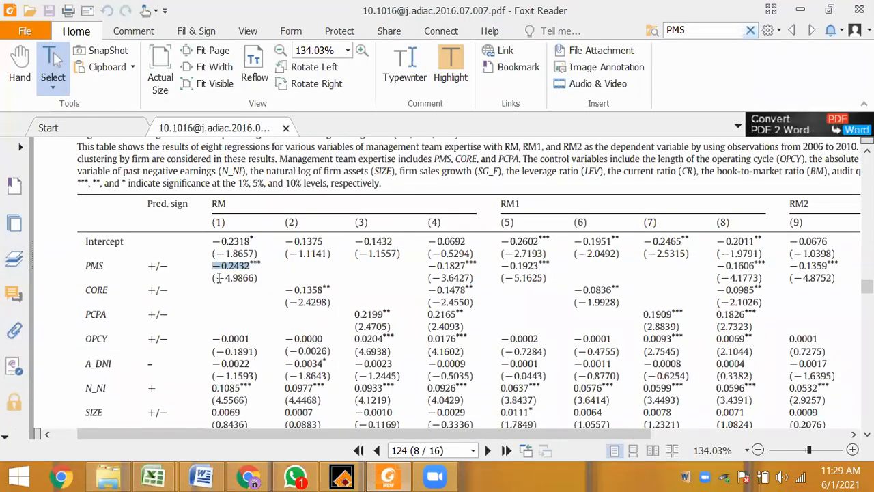
{"action": "left_click_drag", "start_coordinate": [216, 277], "coordinate": [259, 278]}
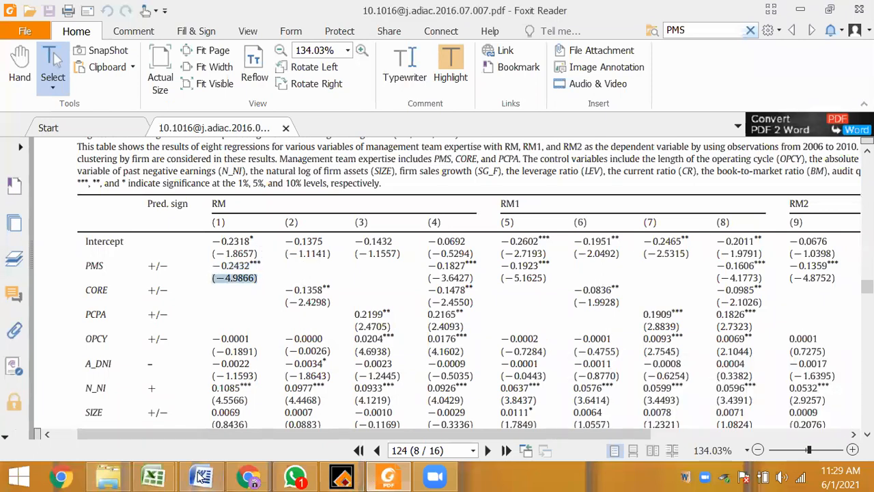
{"action": "mouse_move", "coordinate": [153, 476]}
{"action": "left_click", "coordinate": [131, 415]}
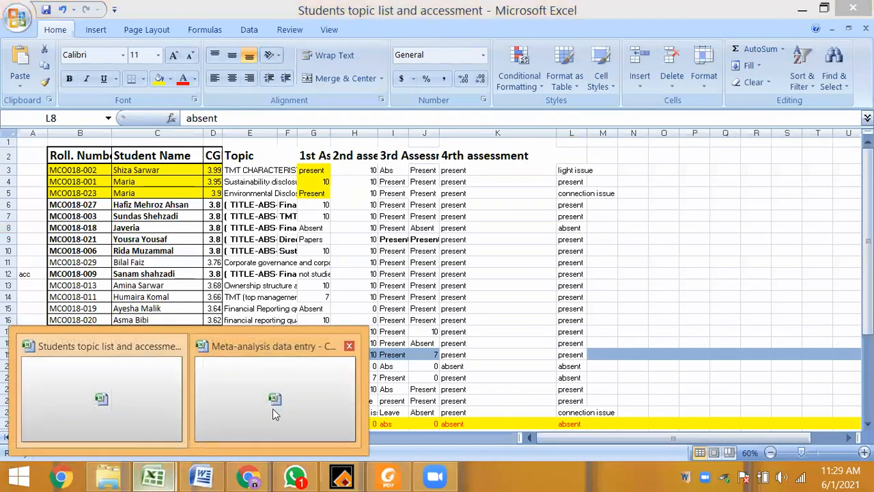
{"action": "left_click", "coordinate": [273, 408]}
{"action": "left_click", "coordinate": [63, 313]}
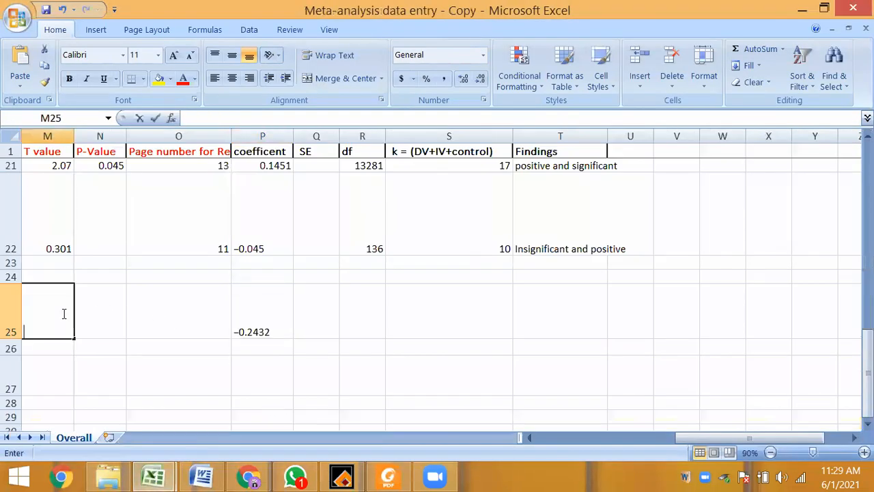
{"action": "type", "text": "(-4.9866)"}
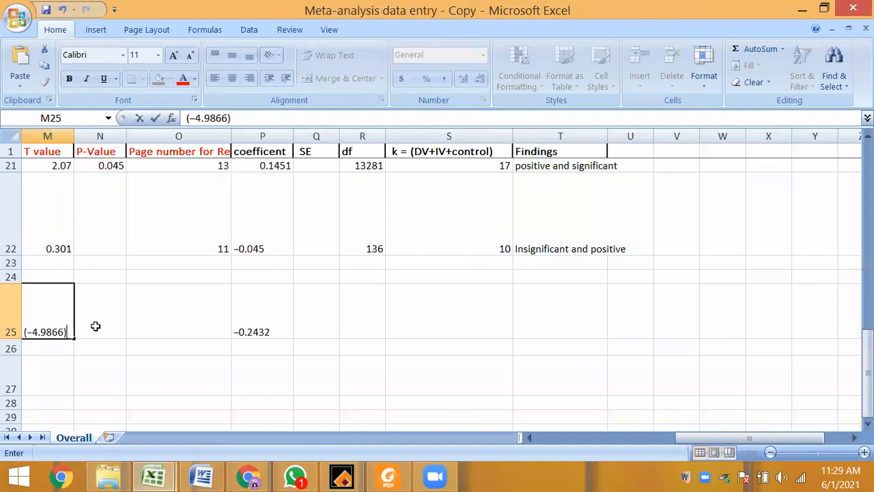
Step: Check Table 4's page number in Foxit Reader and enter 8 as the results page number in cell O25 of the Excel sheet
{"action": "left_click", "coordinate": [393, 476]}
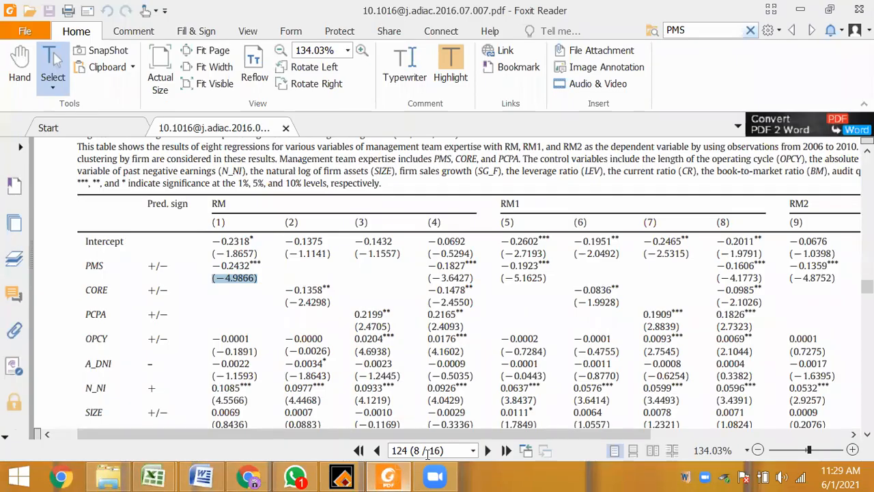
{"action": "left_click", "coordinate": [416, 450]}
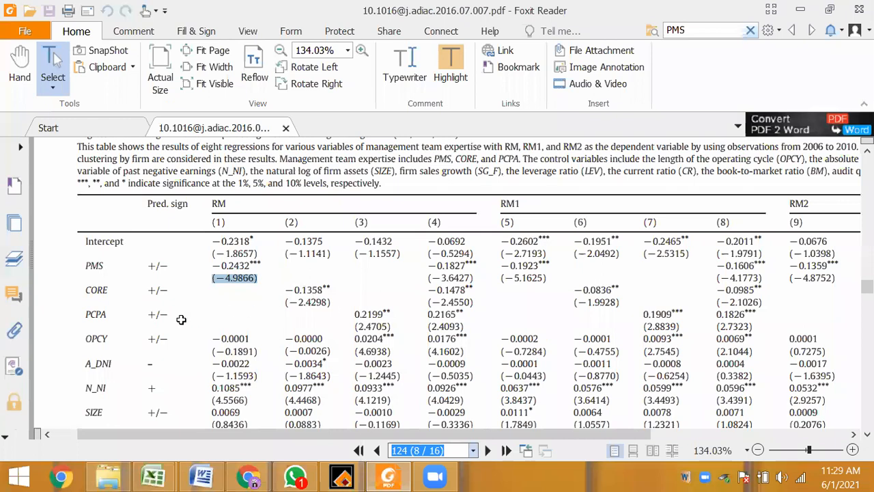
{"action": "key", "text": "alt+Tab"}
{"action": "type", "text": "8"}
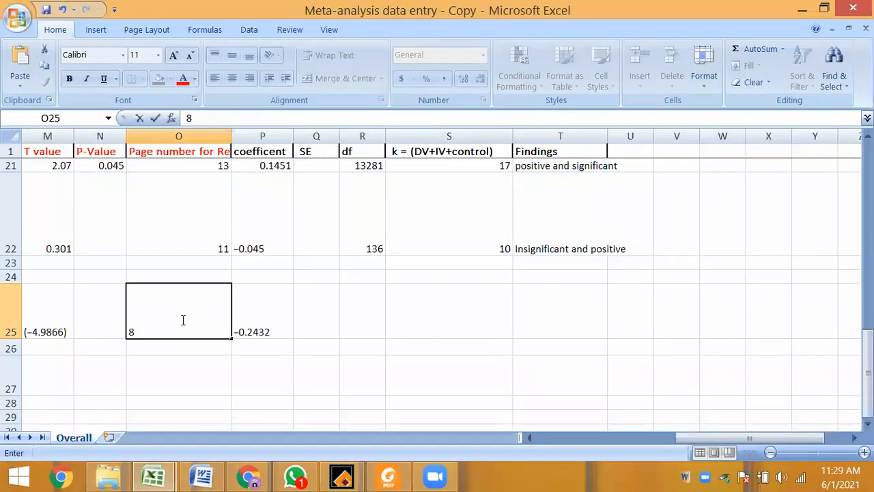
{"action": "key", "text": "Left"}
{"action": "key", "text": "Right"}
{"action": "key", "text": "Left"}
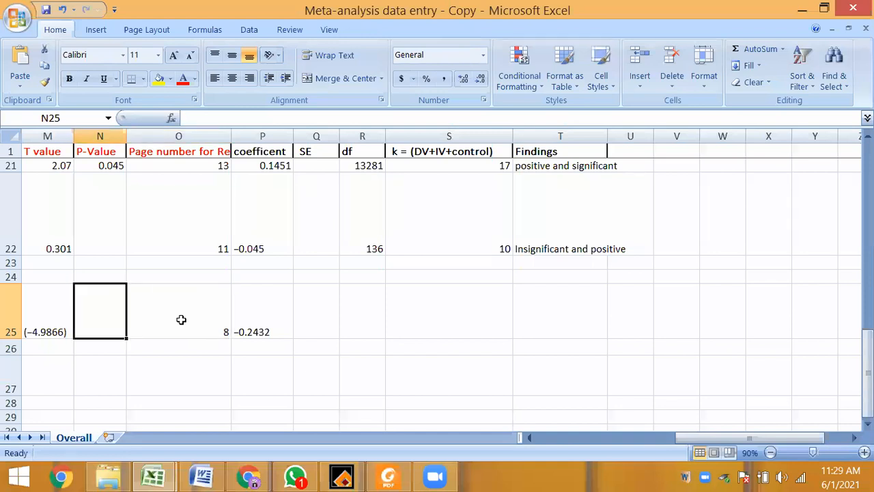
Step: Look through Table 4 in Foxit Reader for the note explaining the significance stars on the PMS coefficient of RM model (1)
{"action": "left_click", "coordinate": [388, 476]}
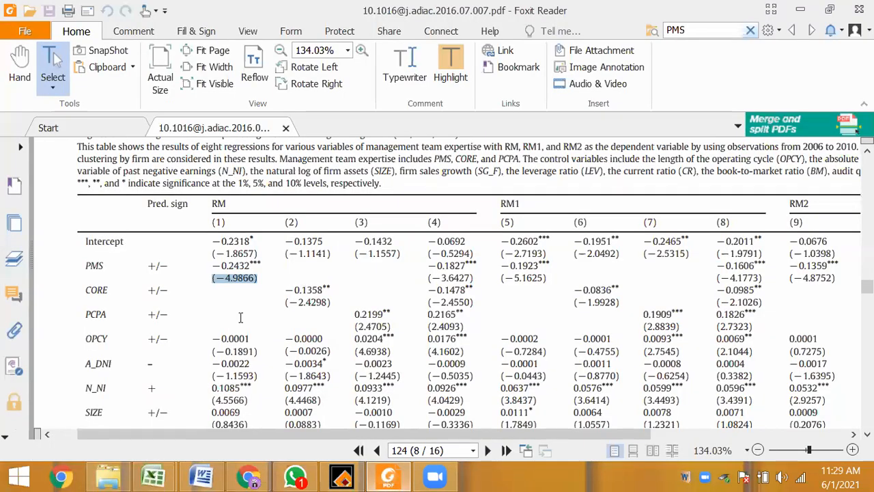
{"action": "left_click", "coordinate": [255, 263]}
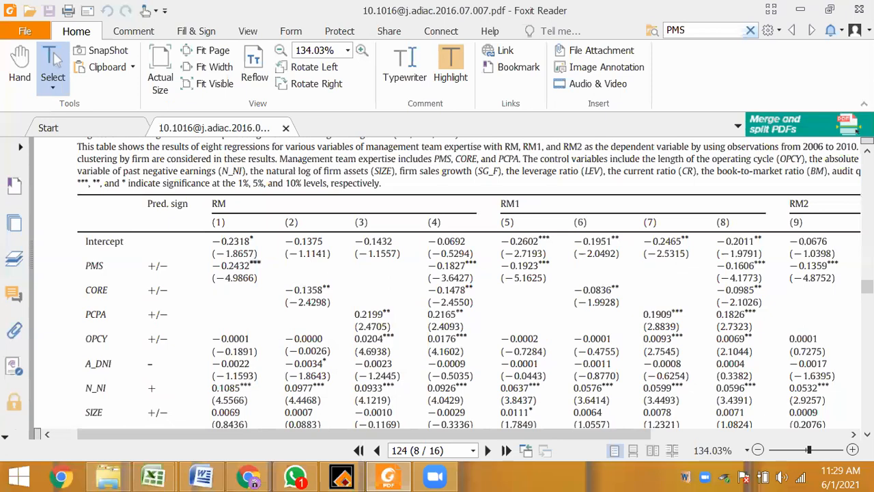
{"action": "scroll", "coordinate": [471, 287], "scroll_direction": "down", "scroll_amount": 1}
{"action": "scroll", "coordinate": [471, 287], "scroll_direction": "down", "scroll_amount": 4}
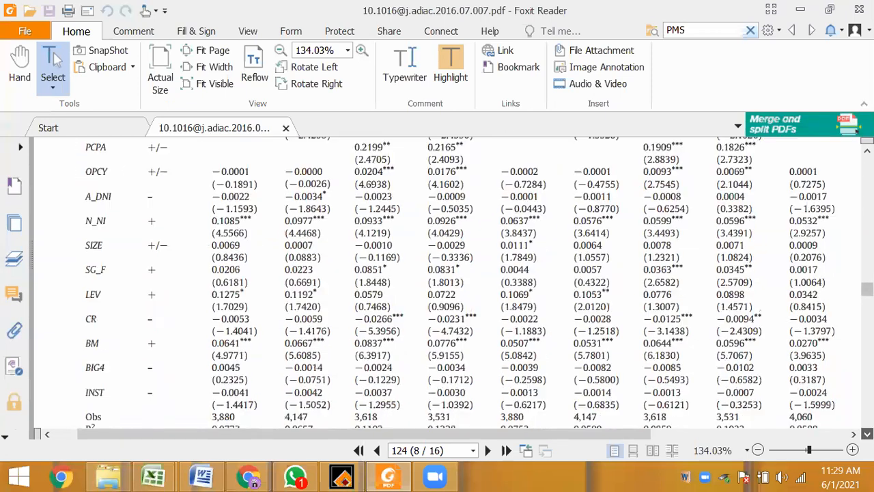
{"action": "scroll", "coordinate": [471, 287], "scroll_direction": "down", "scroll_amount": 5}
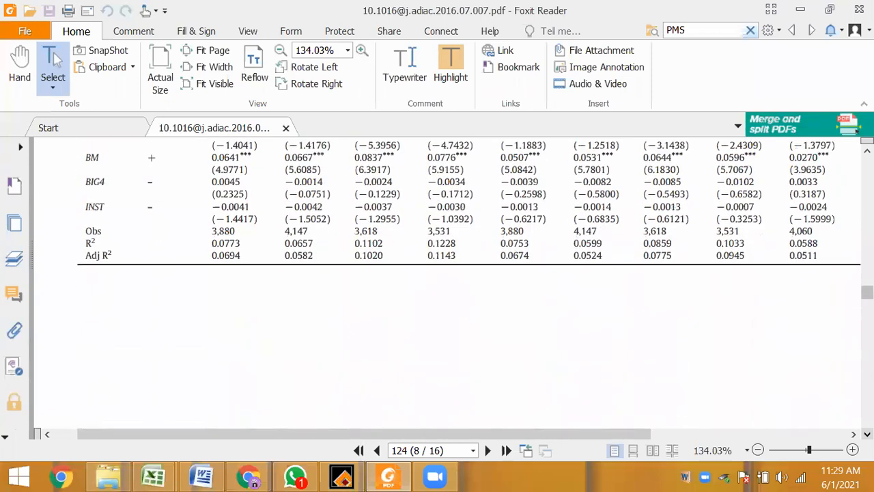
{"action": "scroll", "coordinate": [471, 287], "scroll_direction": "down", "scroll_amount": 5}
{"action": "scroll", "coordinate": [471, 287], "scroll_direction": "down", "scroll_amount": 1}
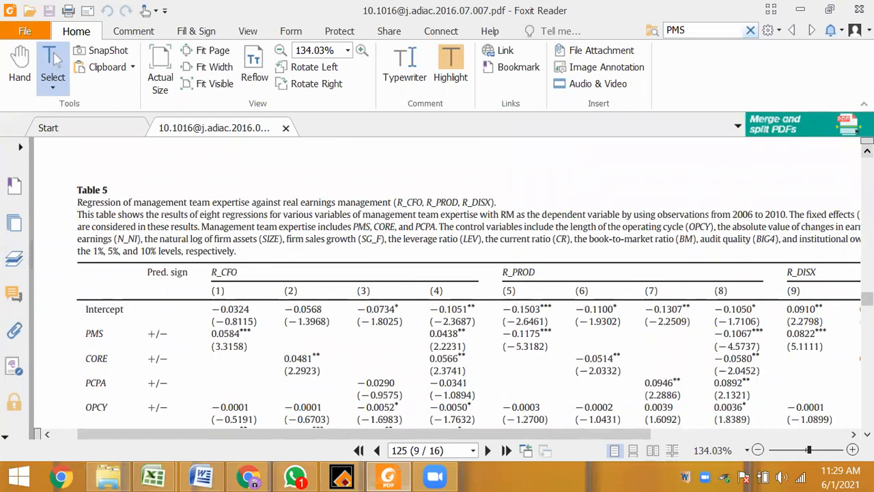
{"action": "scroll", "coordinate": [471, 287], "scroll_direction": "up", "scroll_amount": 6}
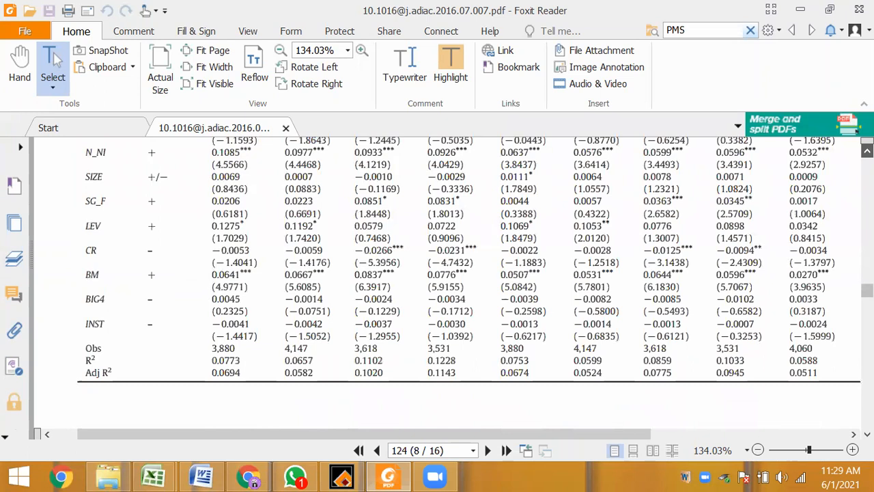
{"action": "scroll", "coordinate": [471, 287], "scroll_direction": "up", "scroll_amount": 4}
{"action": "scroll", "coordinate": [130, 157], "scroll_direction": "up", "scroll_amount": 1}
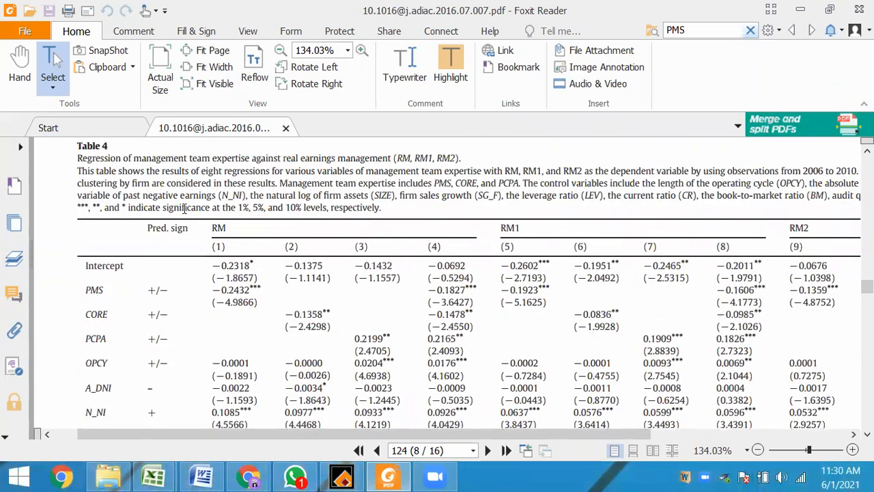
Step: Examine the 1%, 5% and 10% significance levels in Table 4's note against the stars on the PMS coefficient of RM model (1)
{"action": "double_click", "coordinate": [258, 207]}
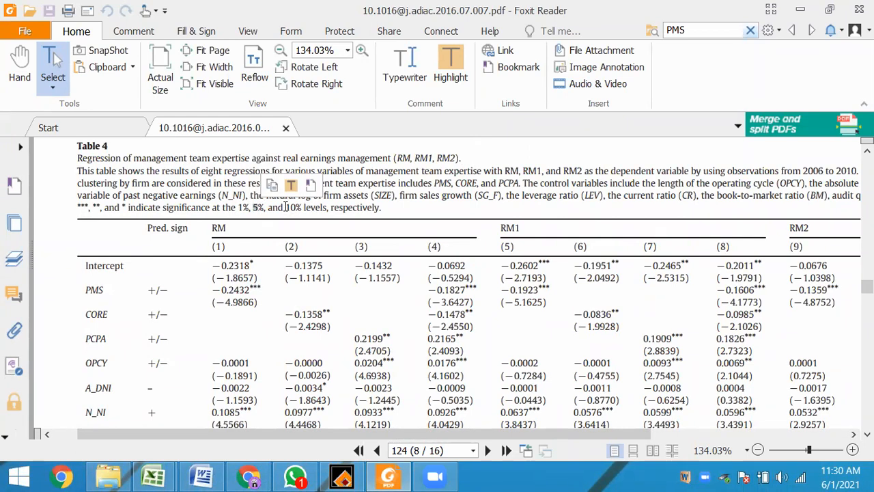
{"action": "double_click", "coordinate": [292, 207]}
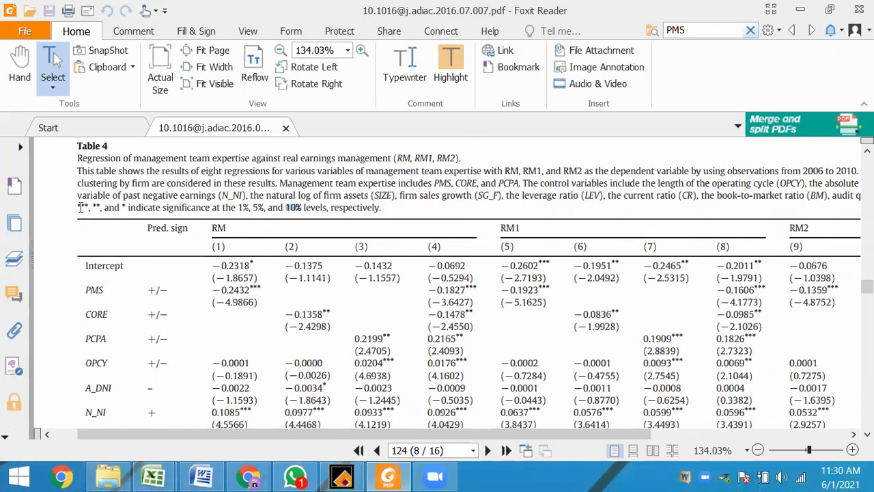
{"action": "double_click", "coordinate": [243, 207]}
{"action": "left_click_drag", "start_coordinate": [262, 289], "coordinate": [251, 290]}
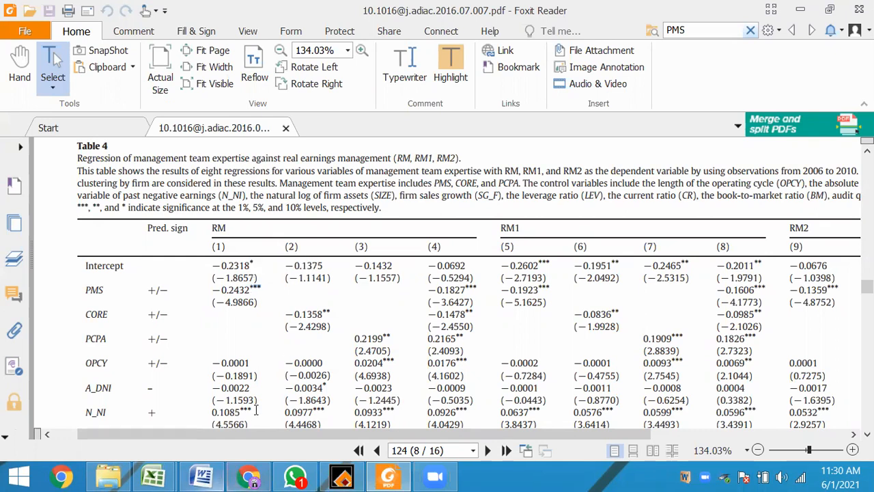
Step: Enter .001 in P-Value cell N25 of the Meta-analysis data entry workbook in Excel
{"action": "left_click", "coordinate": [150, 477]}
{"action": "left_click", "coordinate": [148, 477]}
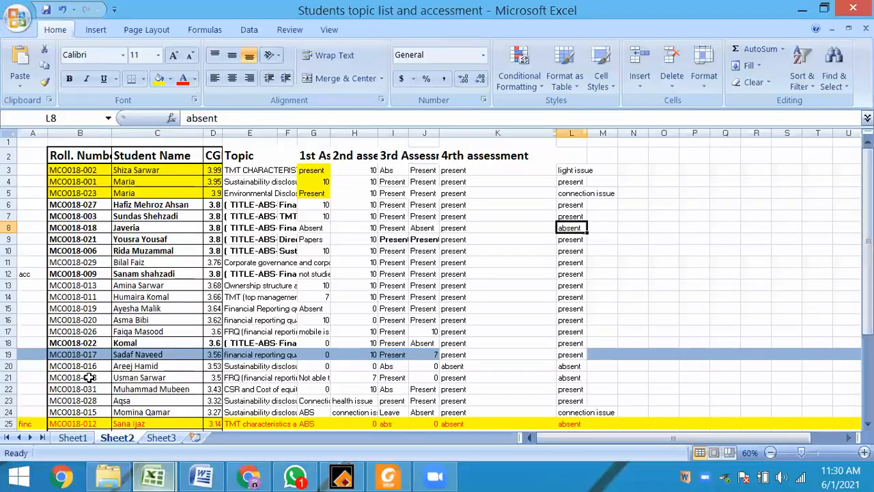
{"action": "mouse_move", "coordinate": [148, 476]}
{"action": "left_click", "coordinate": [252, 390]}
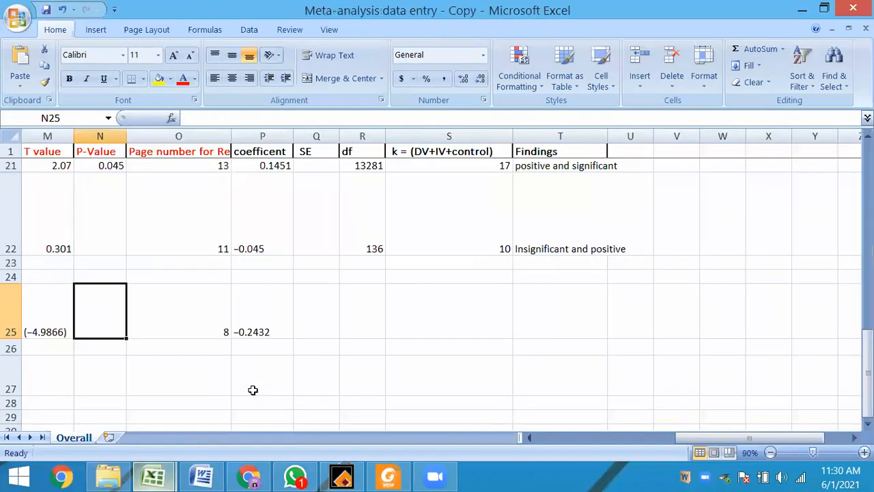
{"action": "type", "text": ".00"}
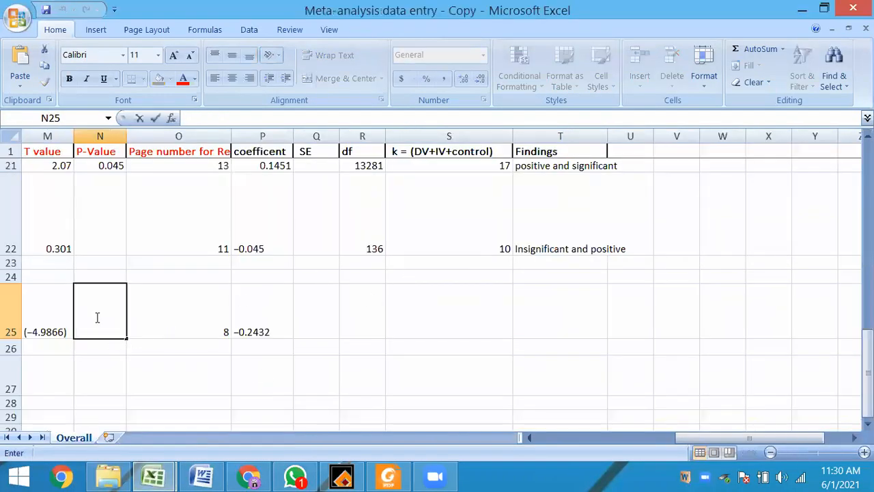
{"action": "type", "text": "1"}
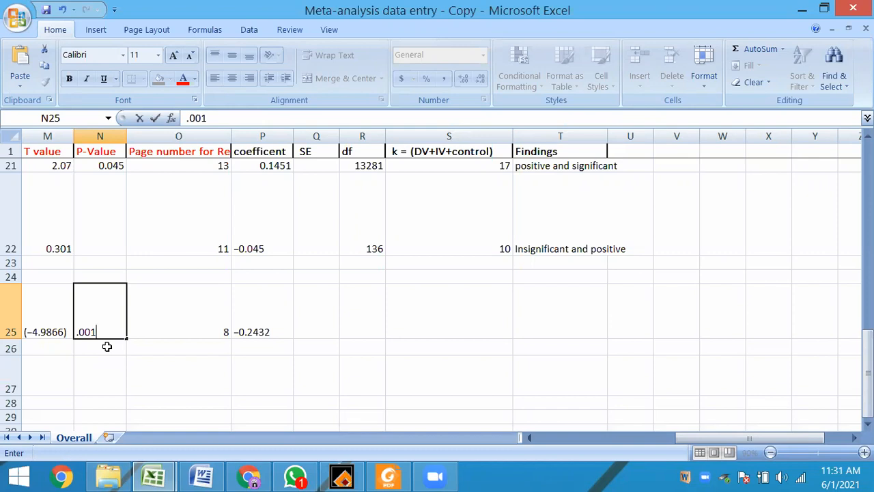
{"action": "left_click", "coordinate": [176, 311]}
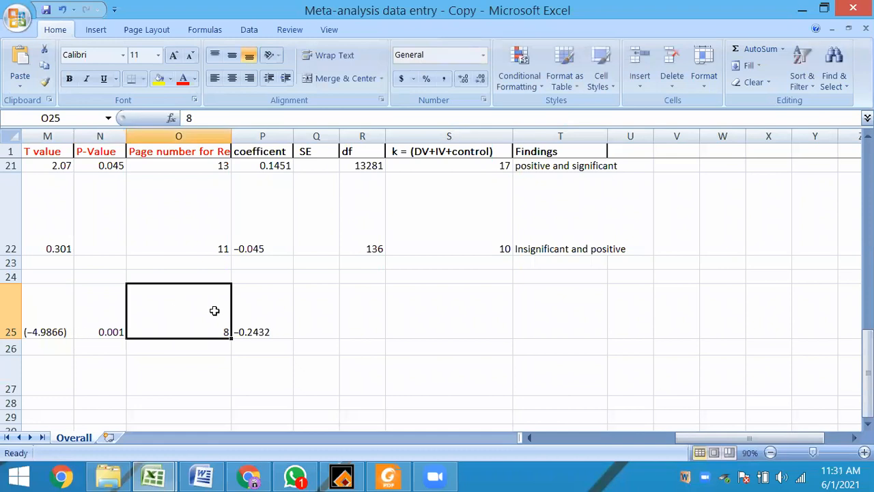
Step: Switch to Foxit Reader and count the dependent, independent and control variables listed in Table 4 down to INST for cell S25
{"action": "left_click", "coordinate": [323, 321]}
{"action": "left_click", "coordinate": [358, 317]}
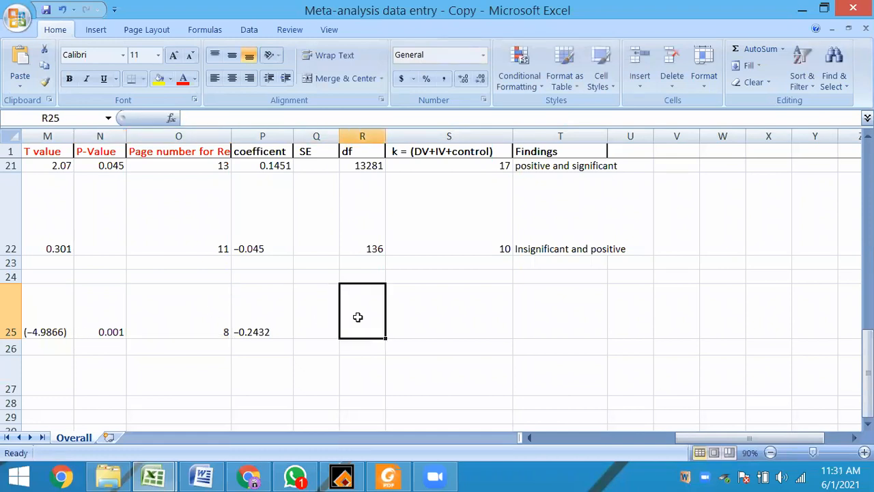
{"action": "key", "text": "Right"}
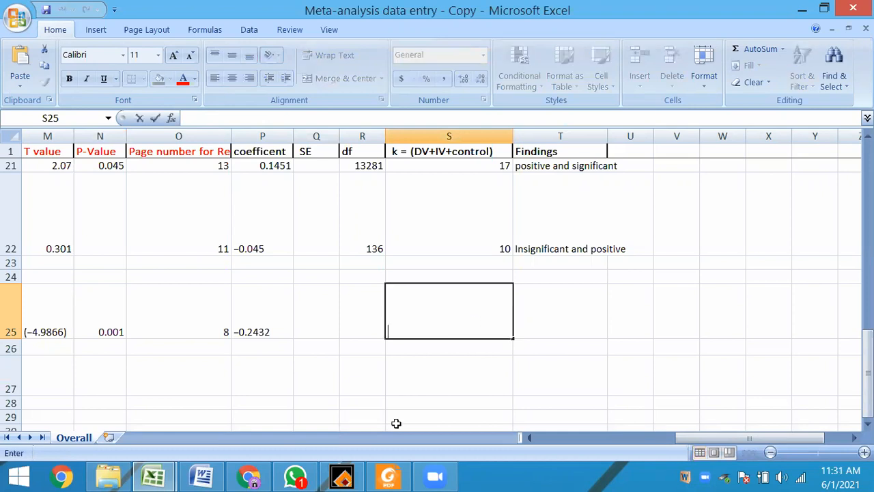
{"action": "left_click", "coordinate": [388, 477]}
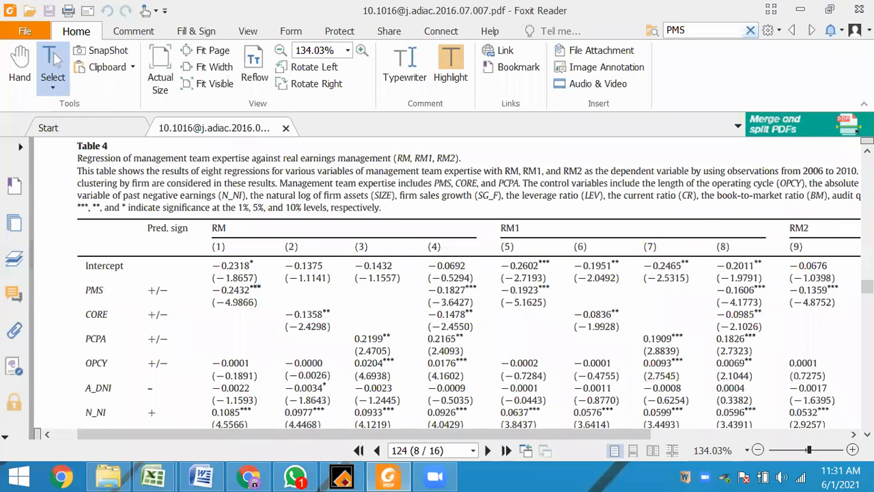
{"action": "scroll", "coordinate": [235, 146], "scroll_direction": "down", "scroll_amount": 2}
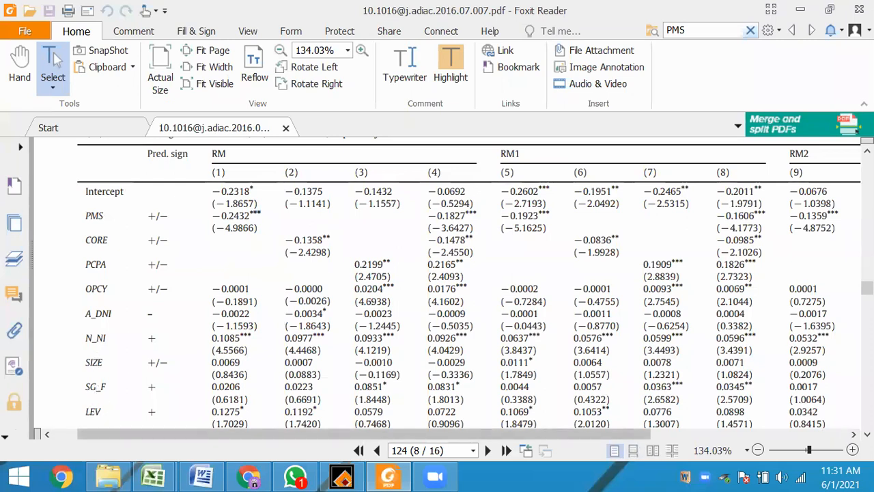
{"action": "left_click", "coordinate": [867, 433]}
{"action": "left_click", "coordinate": [867, 434]}
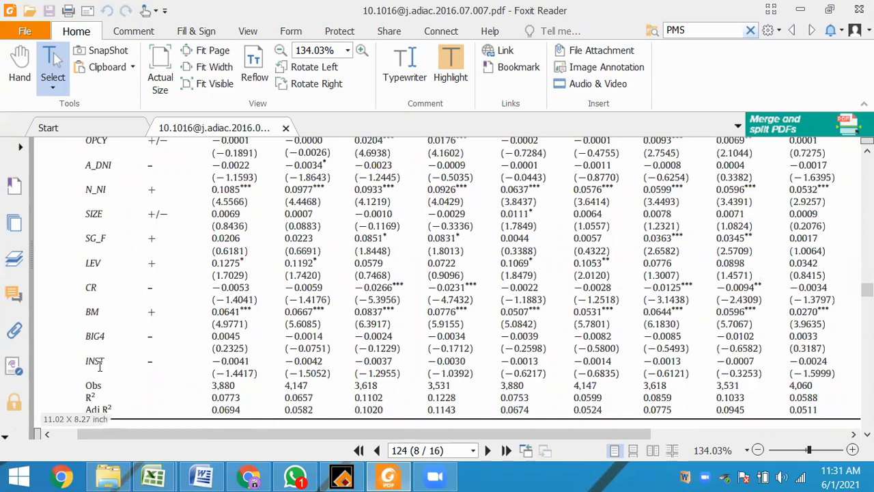
{"action": "left_click_drag", "start_coordinate": [104, 362], "coordinate": [110, 410]}
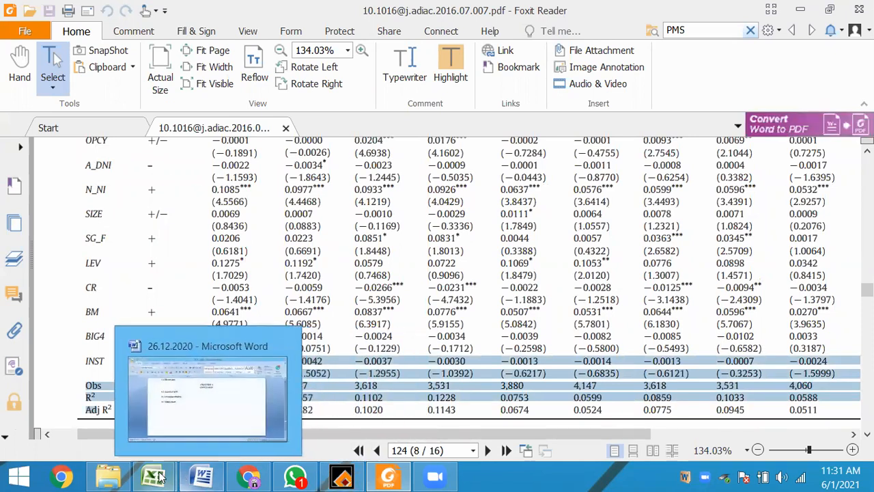
Step: Switch back to the Meta-analysis data entry workbook in Excel and enter 14 in k cell S25
{"action": "mouse_move", "coordinate": [156, 478]}
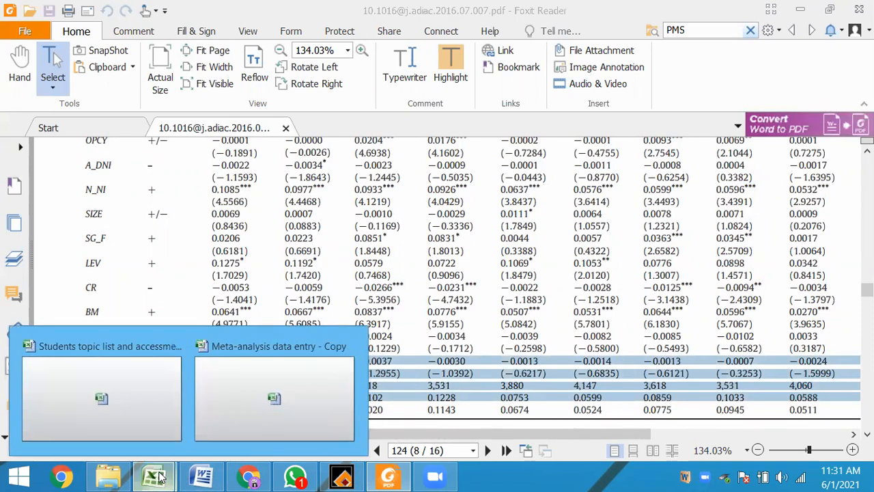
{"action": "left_click", "coordinate": [142, 401]}
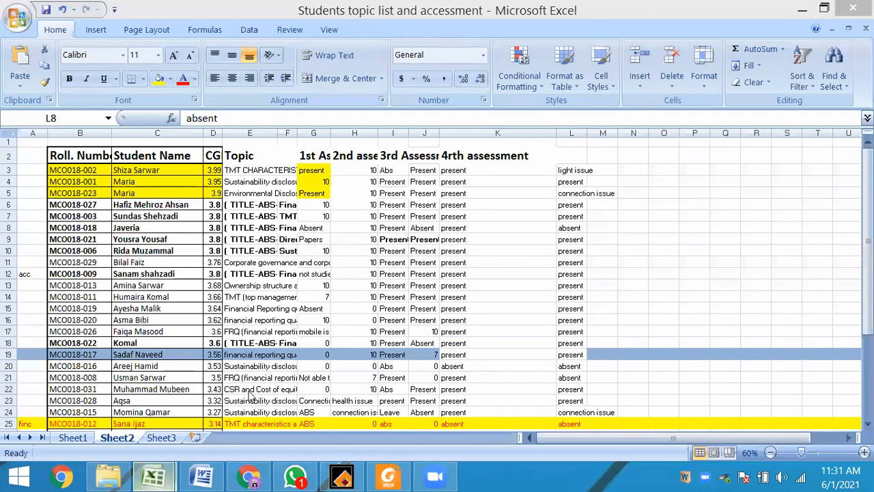
{"action": "key", "text": "ctrl+Tab"}
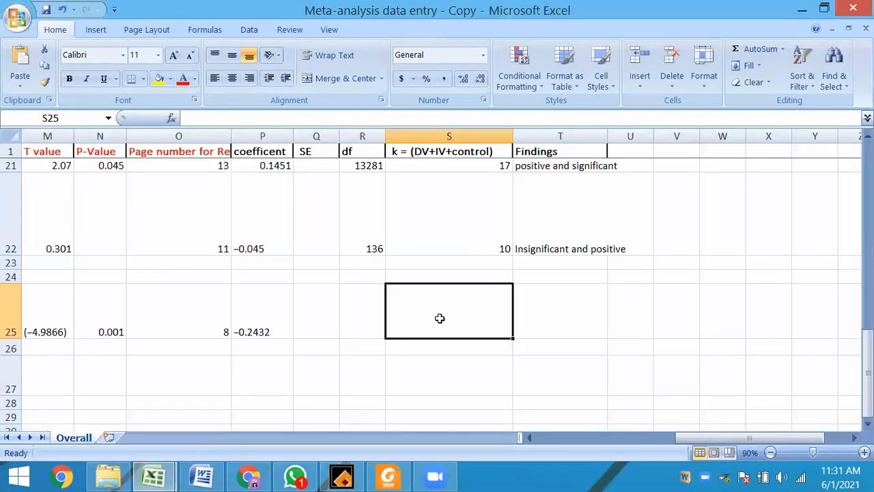
{"action": "type", "text": "14"}
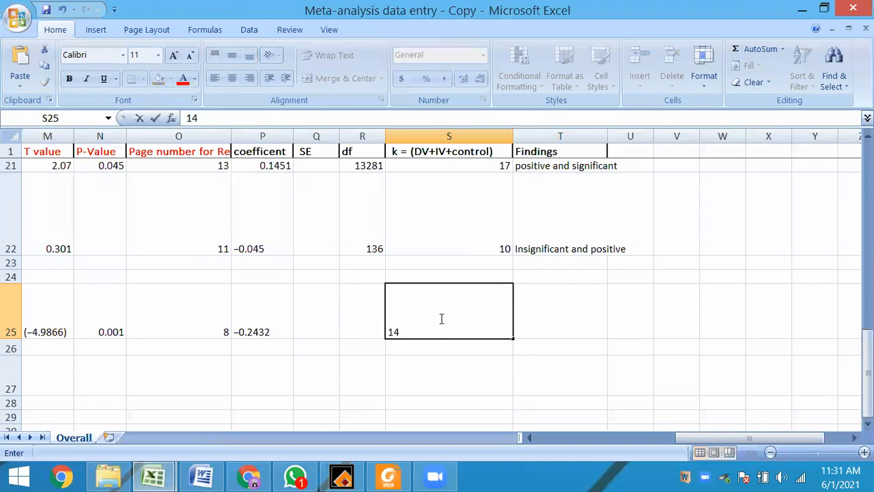
{"action": "key", "text": "Tab"}
{"action": "left_click", "coordinate": [440, 318]}
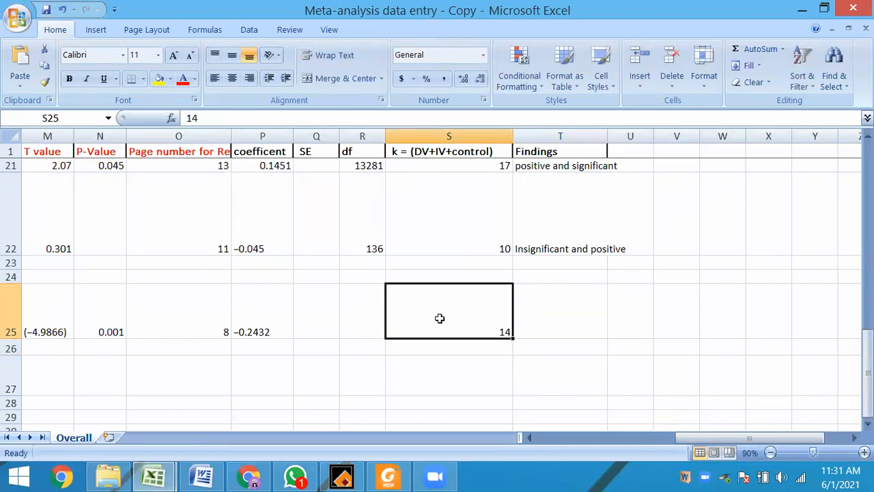
Step: Review the row 25 entries between the df and P-Value columns of the Meta-analysis sheet
{"action": "key", "text": "Left"}
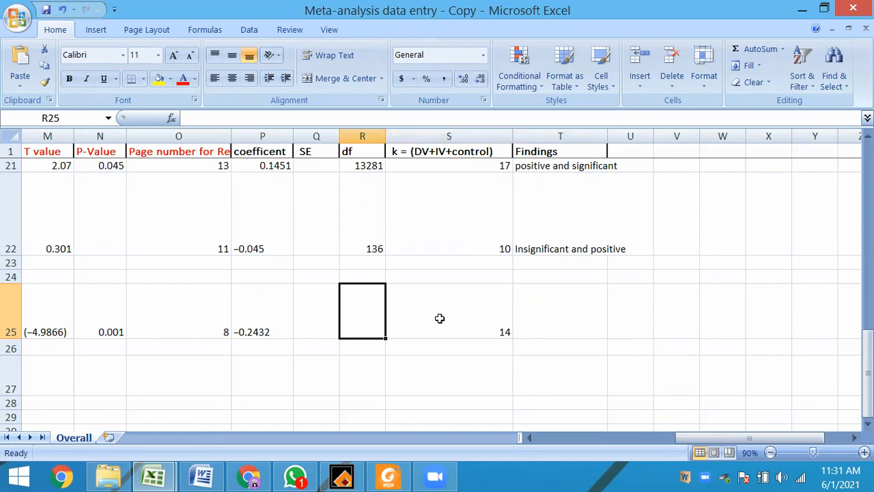
{"action": "key", "text": "Left"}
{"action": "key", "text": "Left"}
{"action": "key", "text": "Left"}
{"action": "key", "text": "Left"}
{"action": "key", "text": "Left"}
{"action": "key", "text": "Right"}
{"action": "key", "text": "Right"}
{"action": "key", "text": "Right"}
{"action": "key", "text": "Right"}
{"action": "key", "text": "Right"}
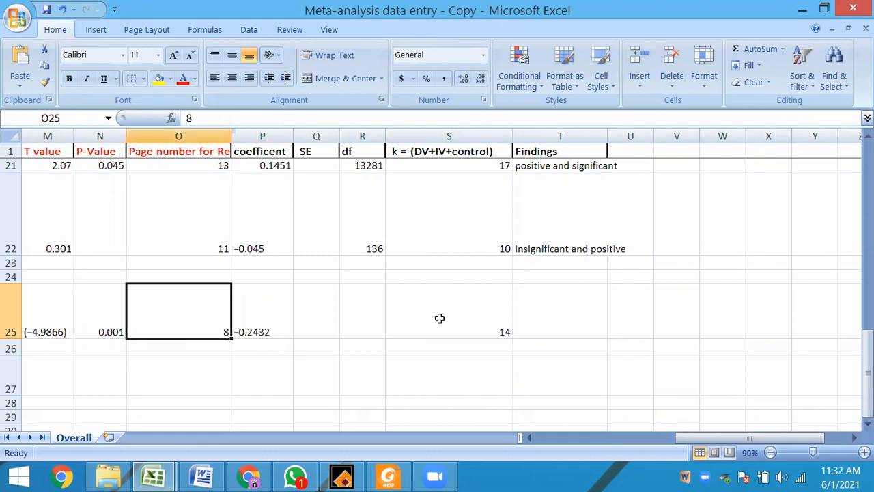
Step: Switch to Foxit Reader and examine Table 4's Obs row against the model columns under the RM heading
{"action": "left_click", "coordinate": [388, 476]}
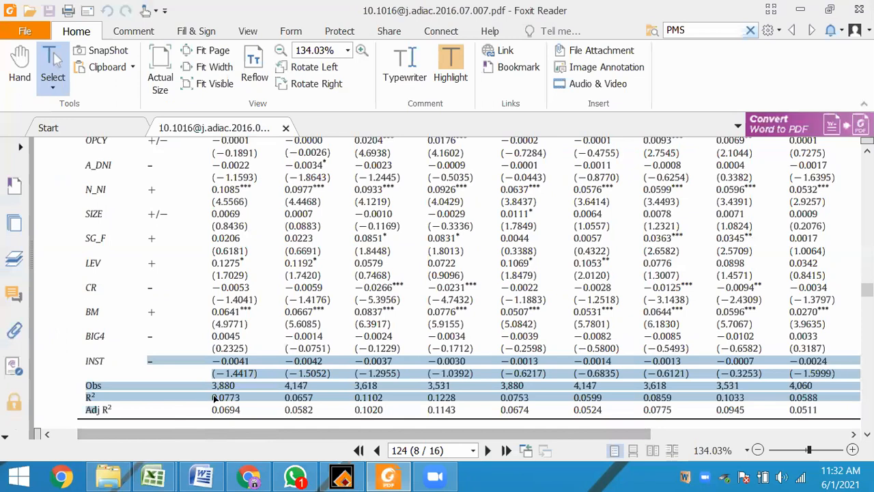
{"action": "left_click", "coordinate": [237, 403]}
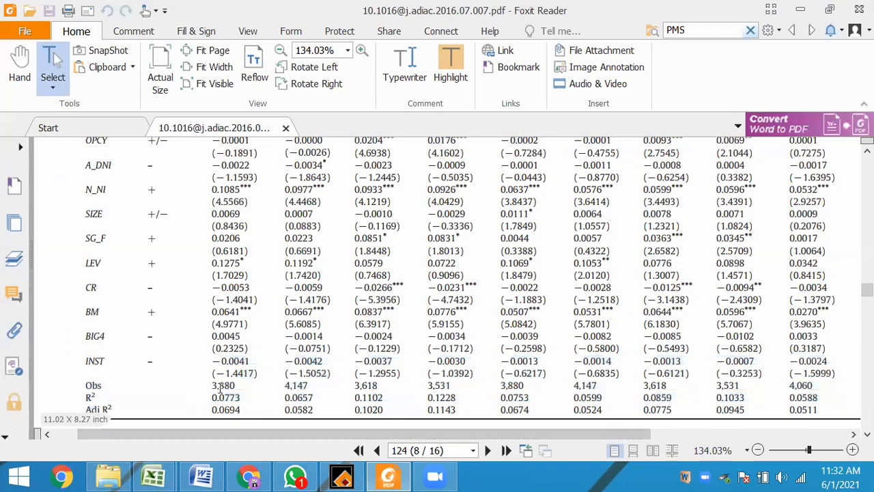
{"action": "left_click_drag", "start_coordinate": [208, 384], "coordinate": [237, 385]}
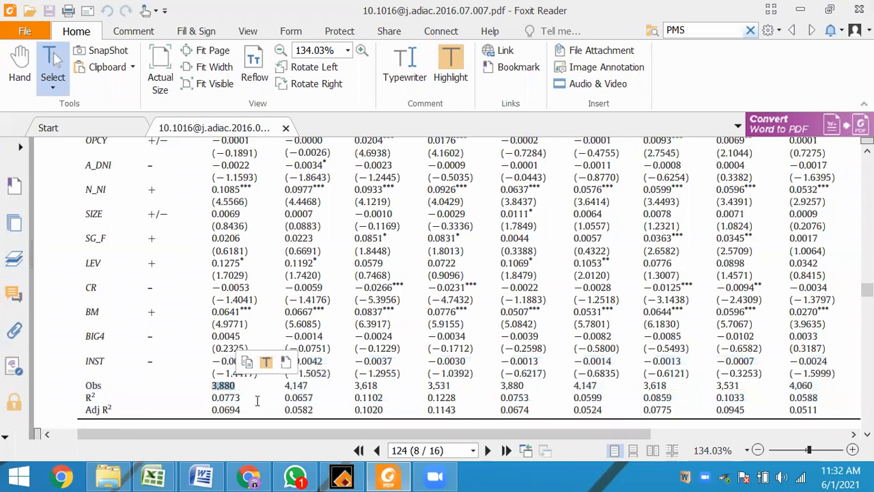
{"action": "left_click_drag", "start_coordinate": [285, 386], "coordinate": [381, 385]}
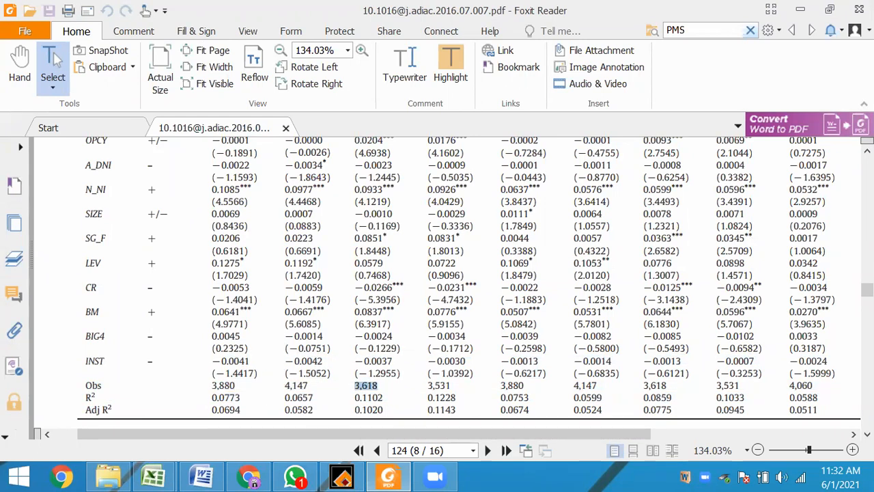
{"action": "left_click", "coordinate": [867, 150]}
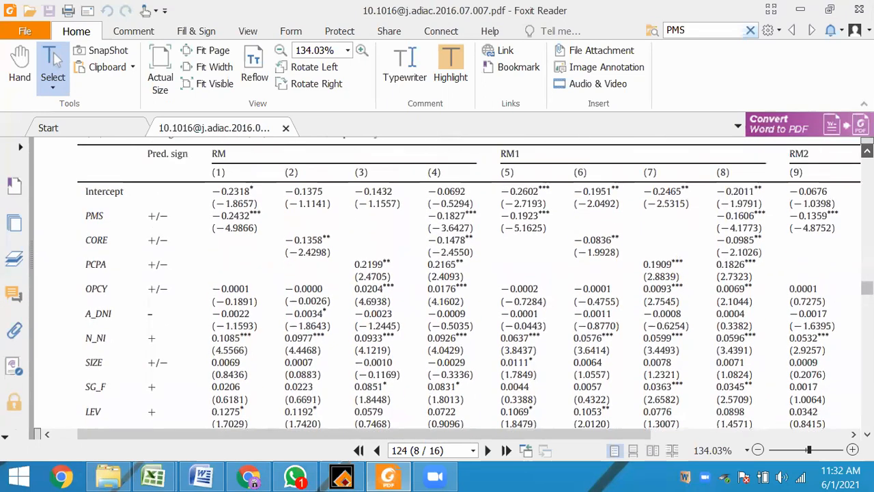
{"action": "scroll", "coordinate": [341, 296], "scroll_direction": "up", "scroll_amount": 1}
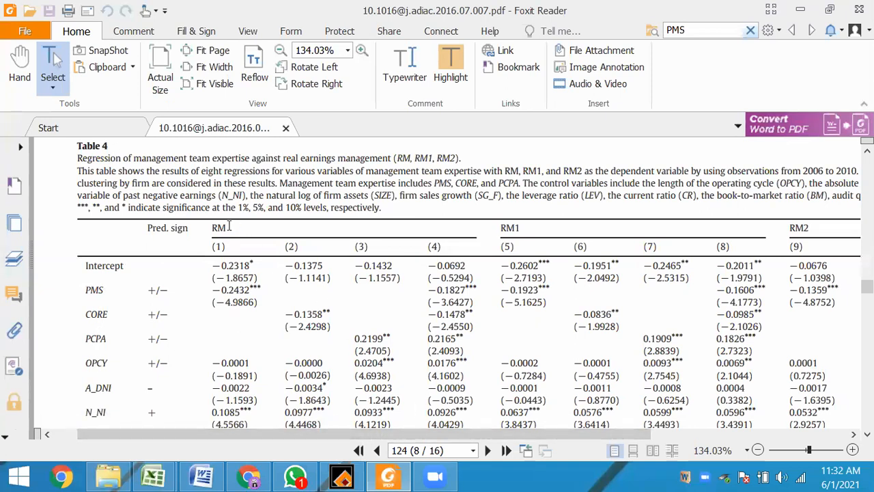
{"action": "left_click_drag", "start_coordinate": [214, 227], "coordinate": [215, 276]}
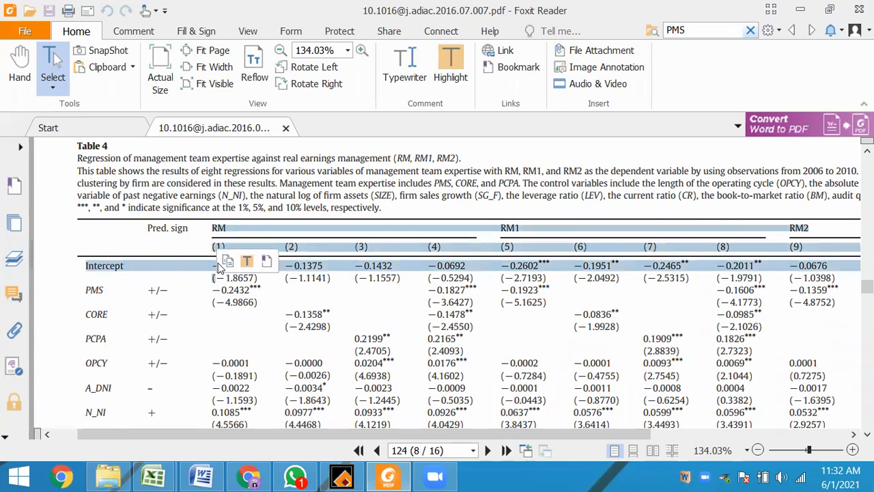
{"action": "left_click", "coordinate": [208, 336]}
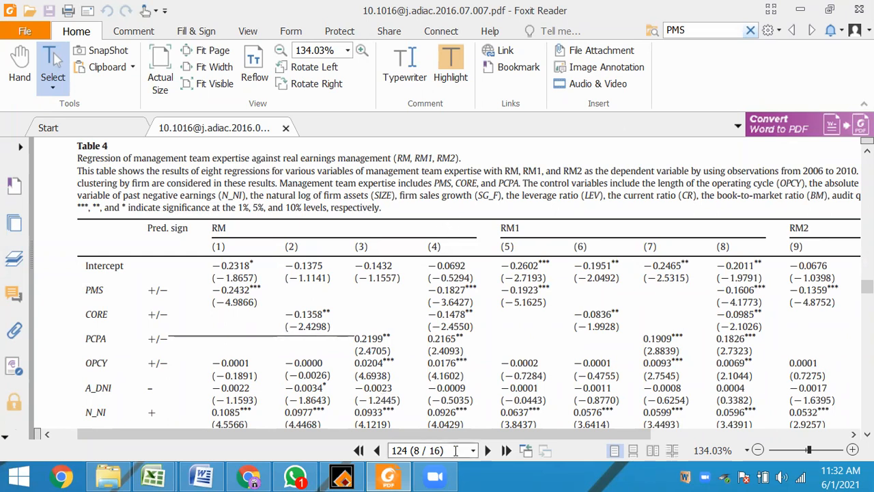
{"action": "double_click", "coordinate": [215, 227]}
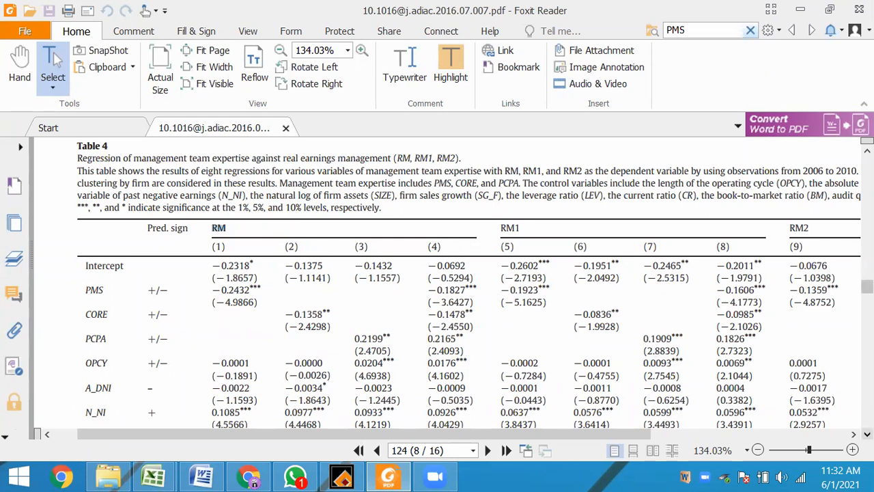
Step: Compare RM models (1) to (4) in Table 4 and select the Obs value of model (1)
{"action": "scroll", "coordinate": [470, 287], "scroll_direction": "down", "scroll_amount": 4}
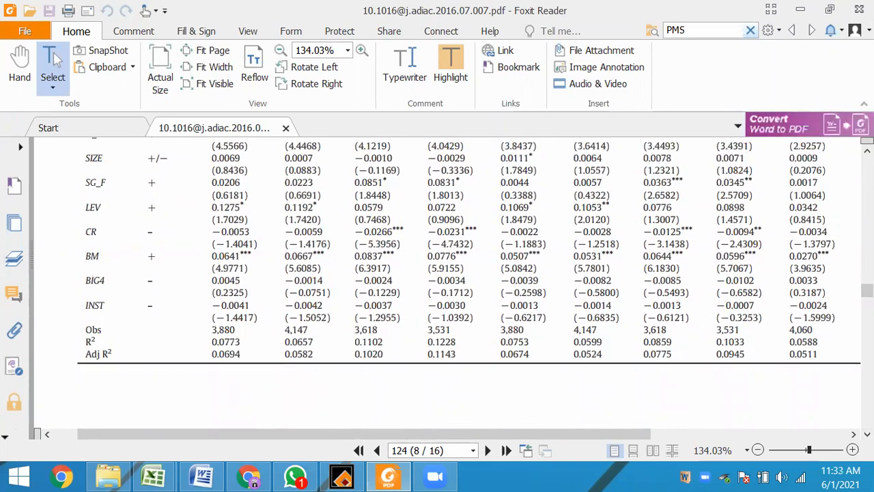
{"action": "scroll", "coordinate": [470, 287], "scroll_direction": "up", "scroll_amount": 3}
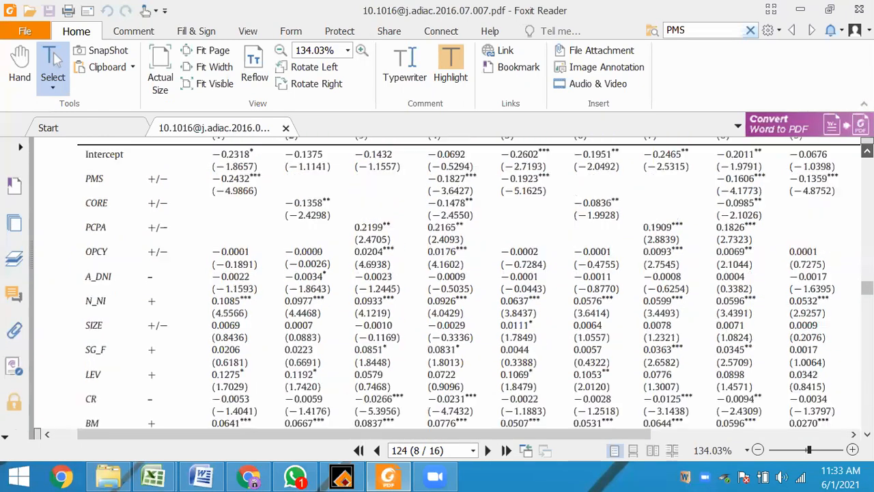
{"action": "scroll", "coordinate": [254, 269], "scroll_direction": "up", "scroll_amount": 2}
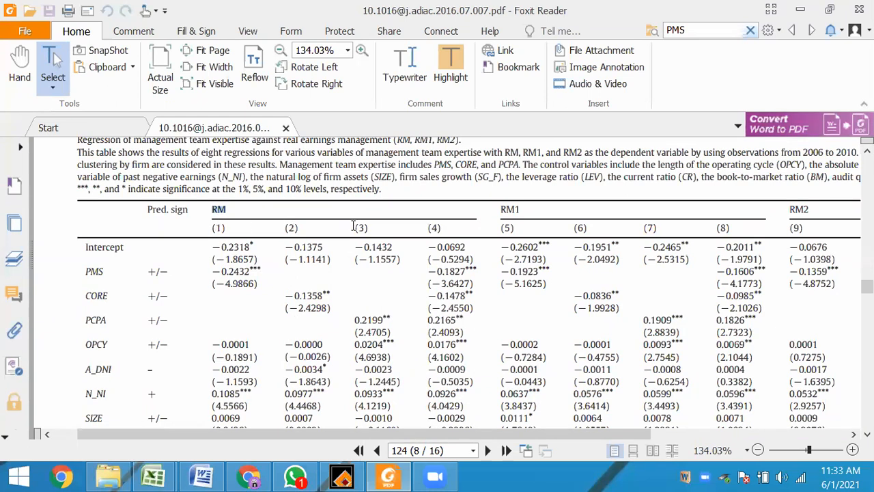
{"action": "left_click", "coordinate": [434, 227]}
{"action": "scroll", "coordinate": [258, 319], "scroll_direction": "down", "scroll_amount": 5}
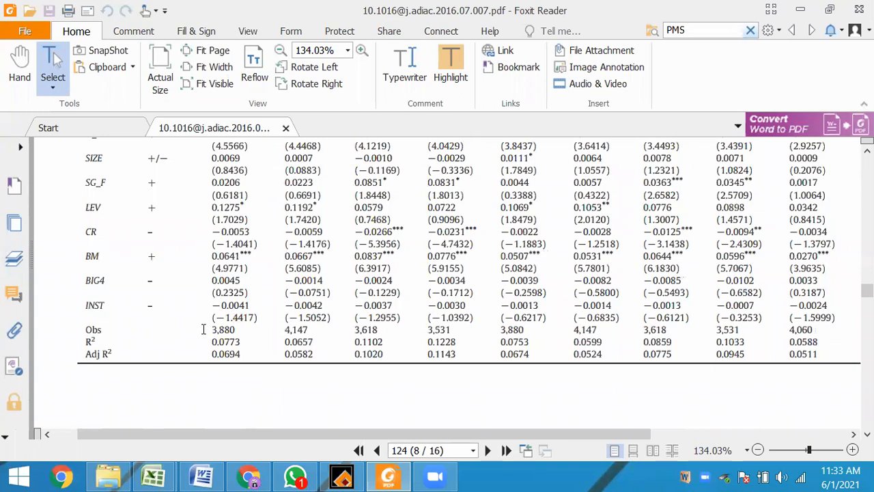
{"action": "left_click_drag", "start_coordinate": [211, 328], "coordinate": [233, 330]}
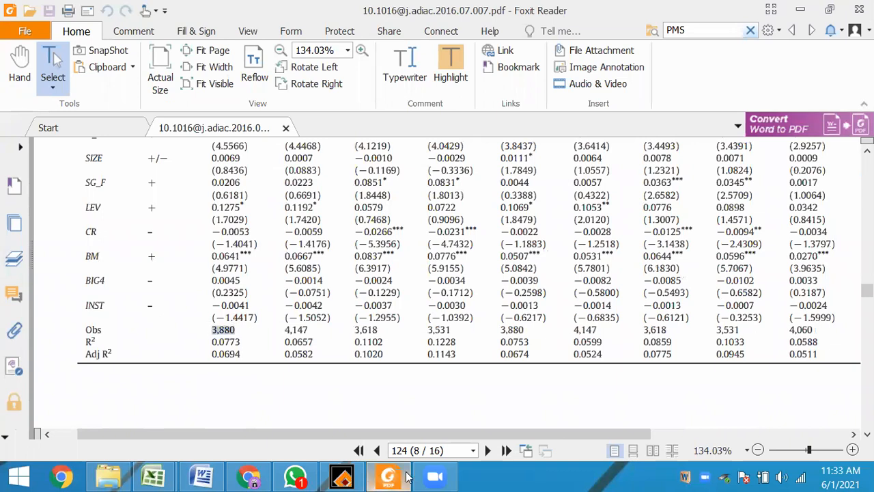
Step: Switch to the Meta-analysis data entry workbook in Excel and enter the degrees-of-freedom calculation 3880-14 in cell S26
{"action": "left_click", "coordinate": [204, 476]}
{"action": "left_click", "coordinate": [205, 476]}
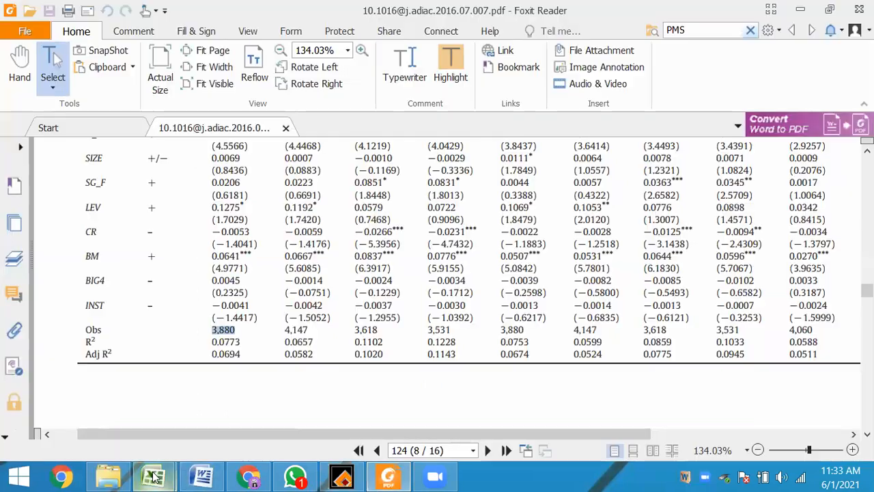
{"action": "mouse_move", "coordinate": [154, 476]}
{"action": "left_click", "coordinate": [252, 410]}
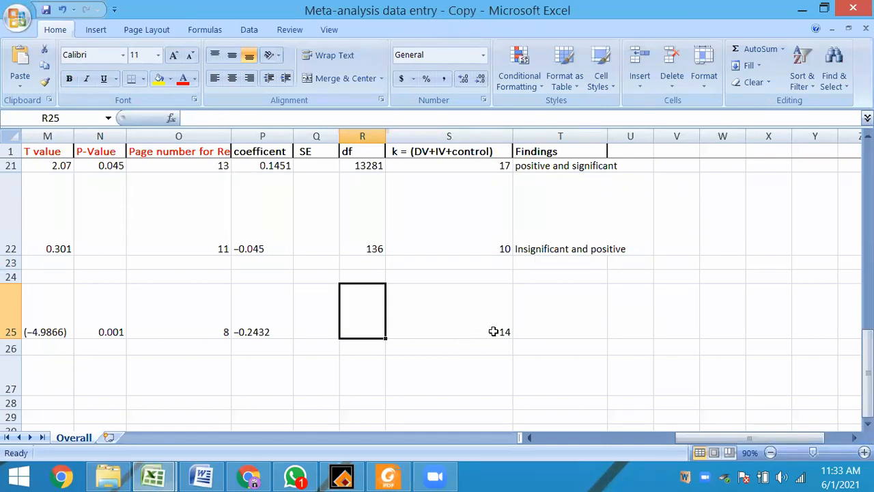
{"action": "double_click", "coordinate": [364, 315]}
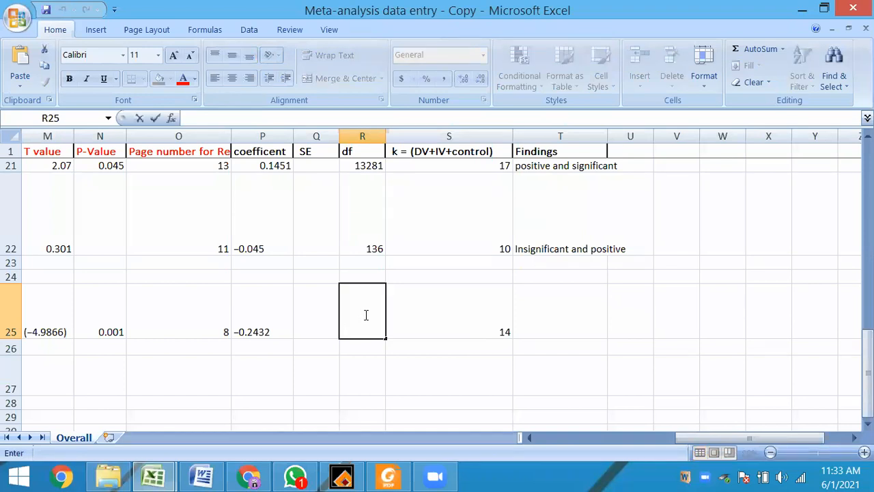
{"action": "double_click", "coordinate": [440, 351]}
{"action": "type", "text": "3880"}
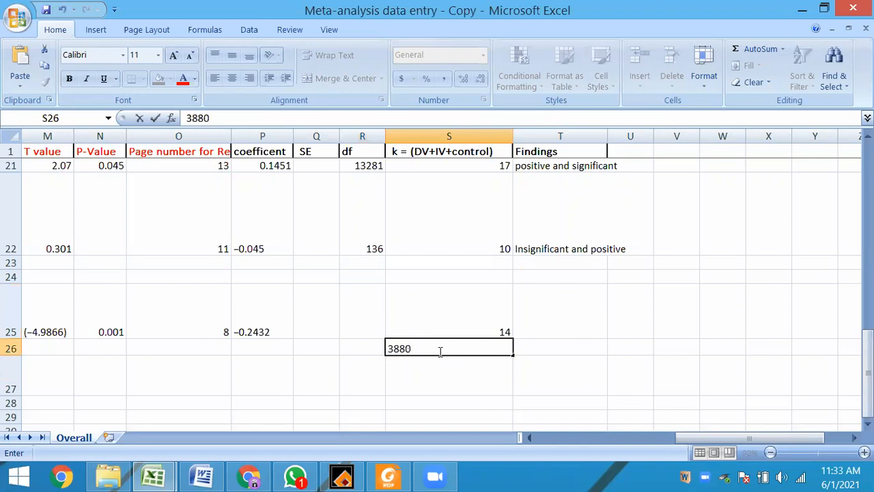
{"action": "type", "text": "-14"}
{"action": "left_click", "coordinate": [390, 476]}
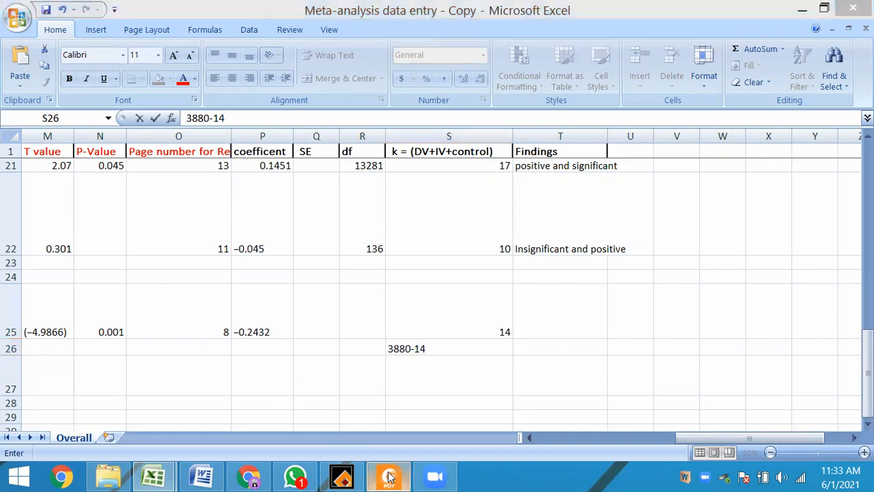
{"action": "left_click", "coordinate": [390, 476]}
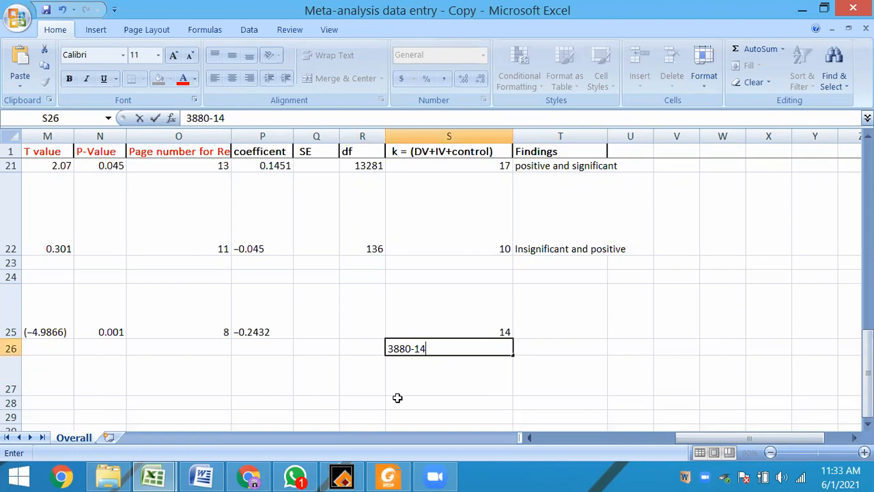
Step: Enter 3864 as the result of the 3880-14 calculation in scratch cell R26
{"action": "left_click", "coordinate": [357, 348]}
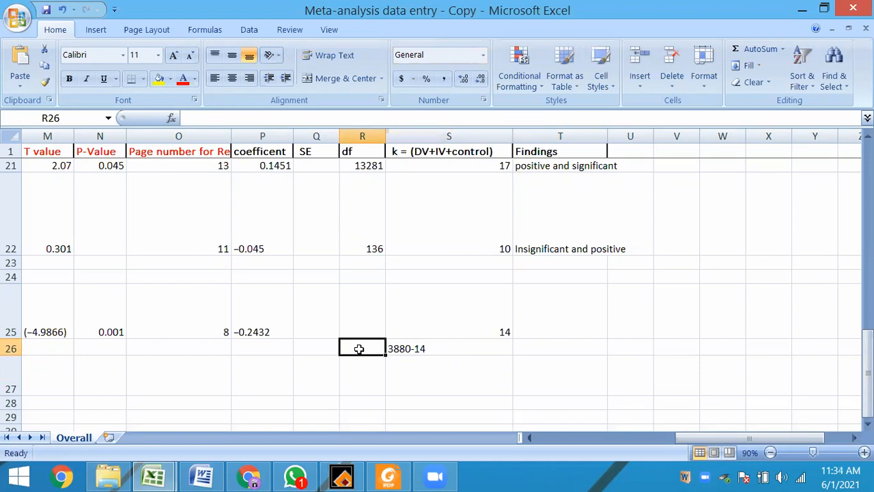
{"action": "type", "text": "3"}
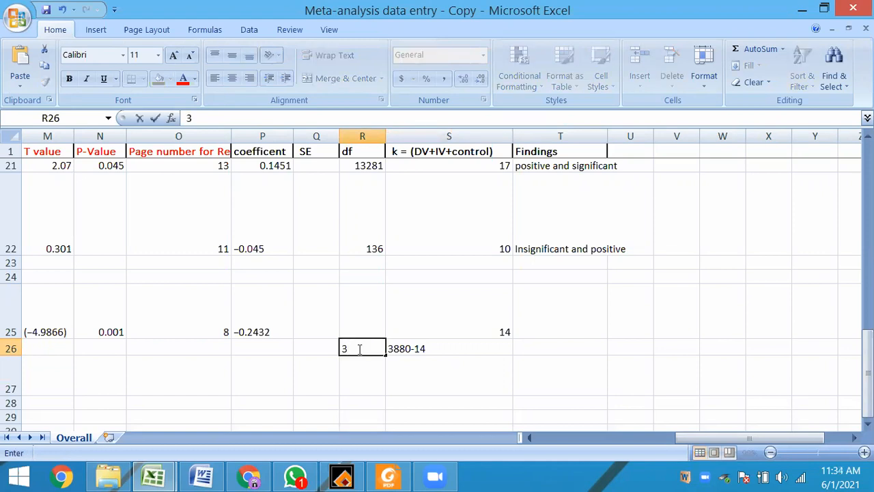
{"action": "type", "text": "864"}
{"action": "key", "text": "Up"}
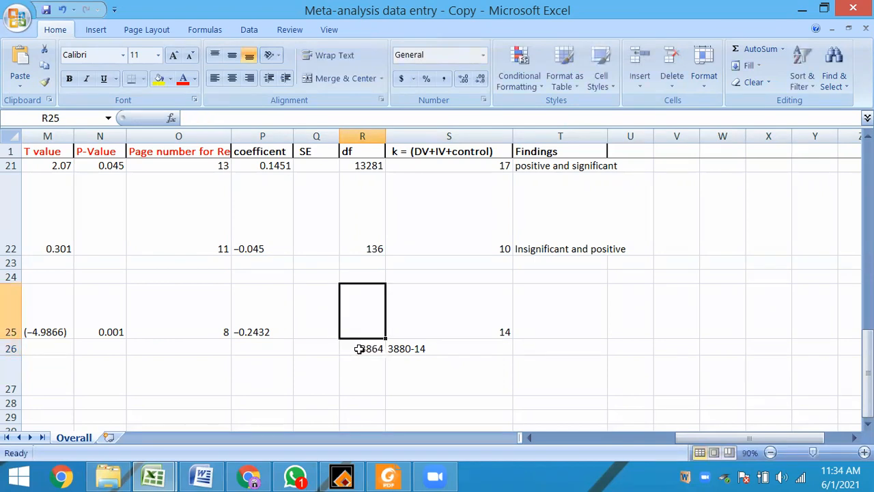
Step: Enter 3866 as the df in R25 and clear the scratch entries in R26 and S26
{"action": "type", "text": "3864"}
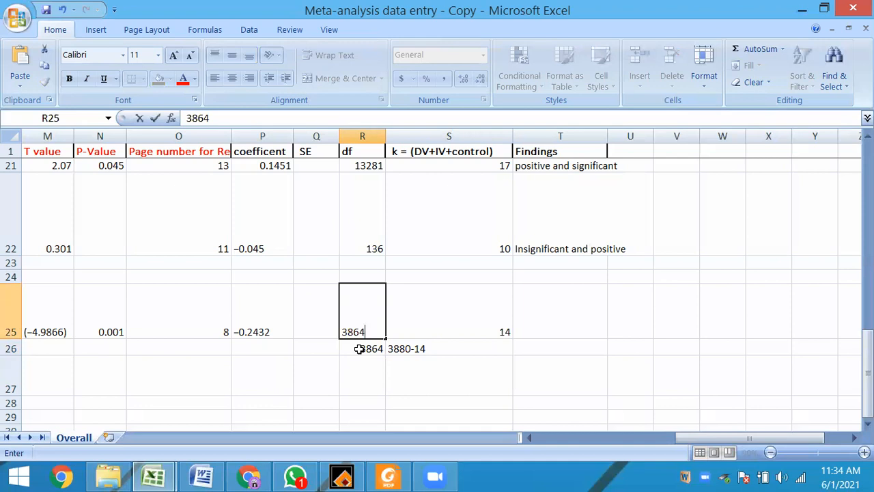
{"action": "key", "text": "BackSpace"}
{"action": "type", "text": "6"}
{"action": "key", "text": "Return"}
{"action": "key", "text": "Delete"}
{"action": "key", "text": "Right"}
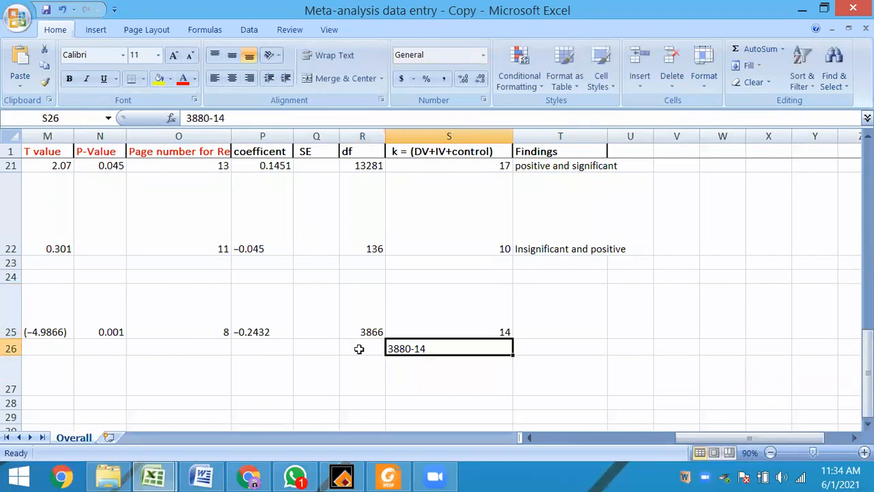
{"action": "key", "text": "Delete"}
Step: Set the firm-year sample size in G25 to 3880
{"action": "key", "text": "Up"}
{"action": "key", "text": "Left"}
{"action": "key", "text": "Left"}
{"action": "key", "text": "Left"}
{"action": "key", "text": "Left"}
{"action": "key", "text": "Left"}
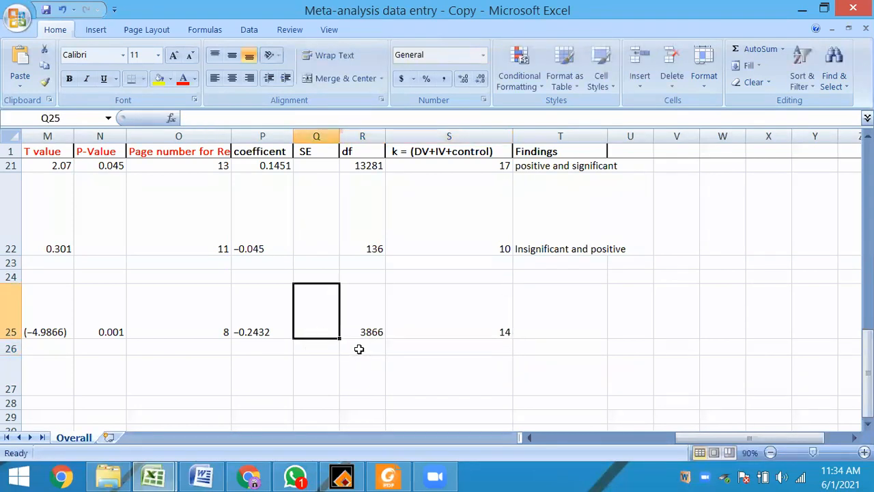
{"action": "key", "text": "Left"}
{"action": "key", "text": "Left"}
{"action": "key", "text": "Left"}
{"action": "key", "text": "Left"}
{"action": "key", "text": "Left"}
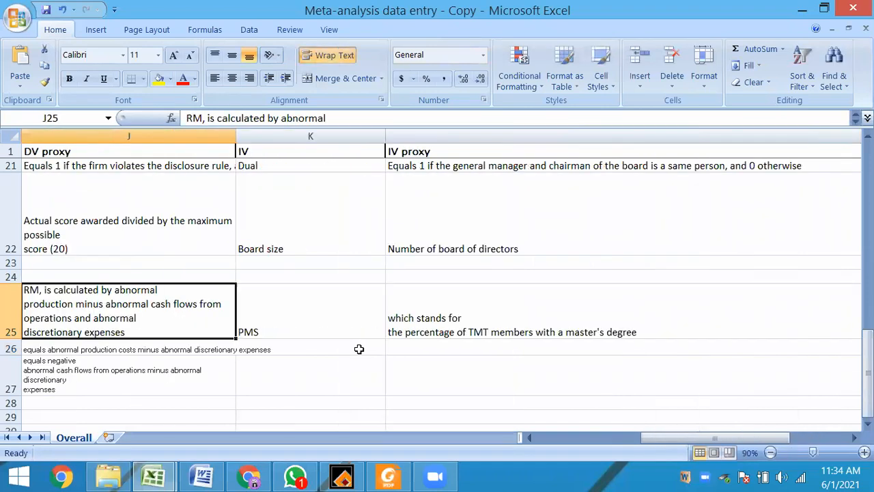
{"action": "key", "text": "Left"}
{"action": "key", "text": "Left"}
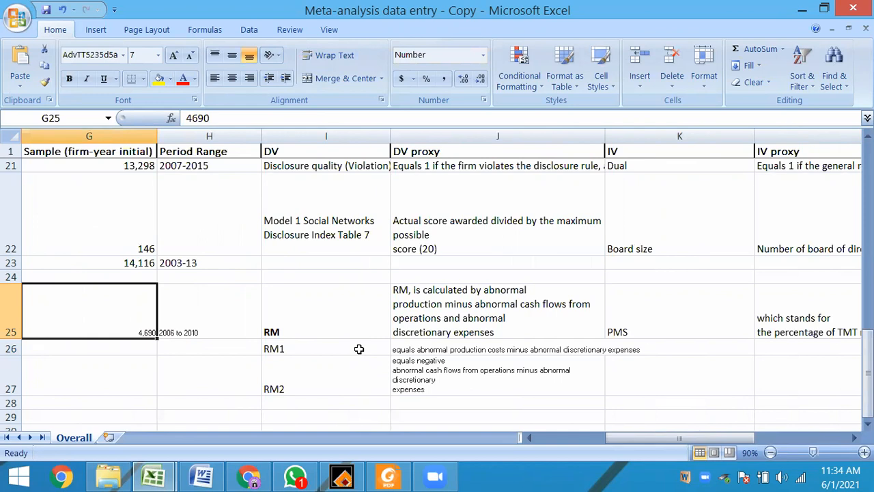
{"action": "type", "text": "3880"}
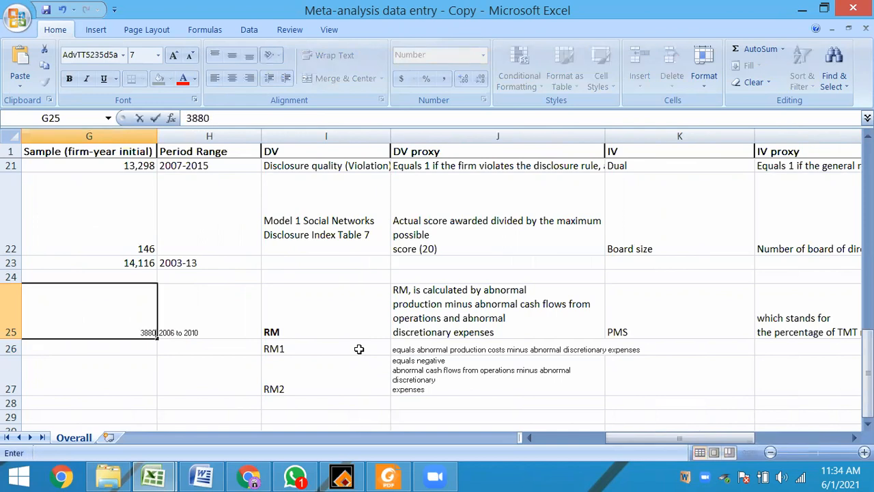
{"action": "key", "text": "Return"}
{"action": "key", "text": "Up"}
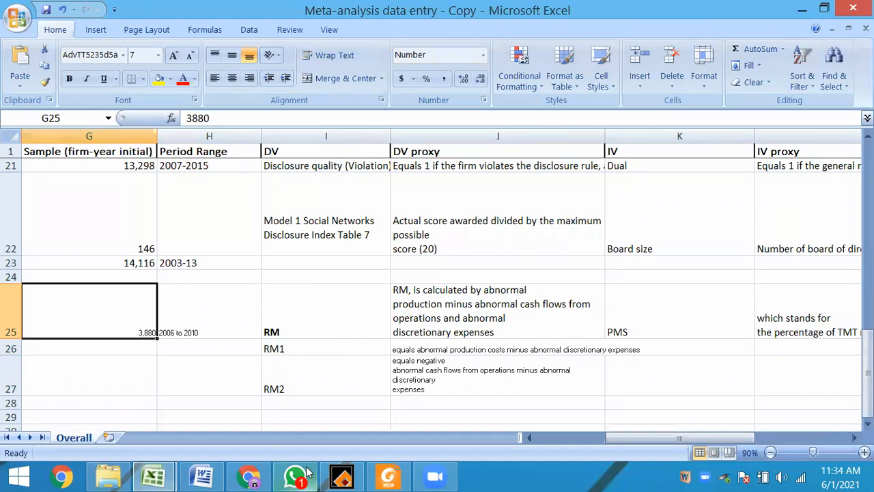
Step: Check Table 4's Obs row in Foxit Reader and review the row 25 entries of the Excel sheet from sample size to Findings
{"action": "left_click", "coordinate": [385, 477]}
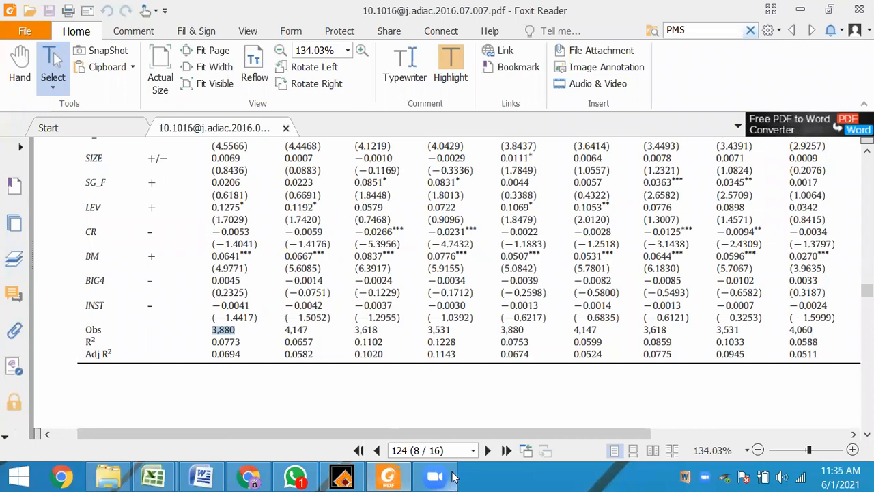
{"action": "mouse_move", "coordinate": [153, 476]}
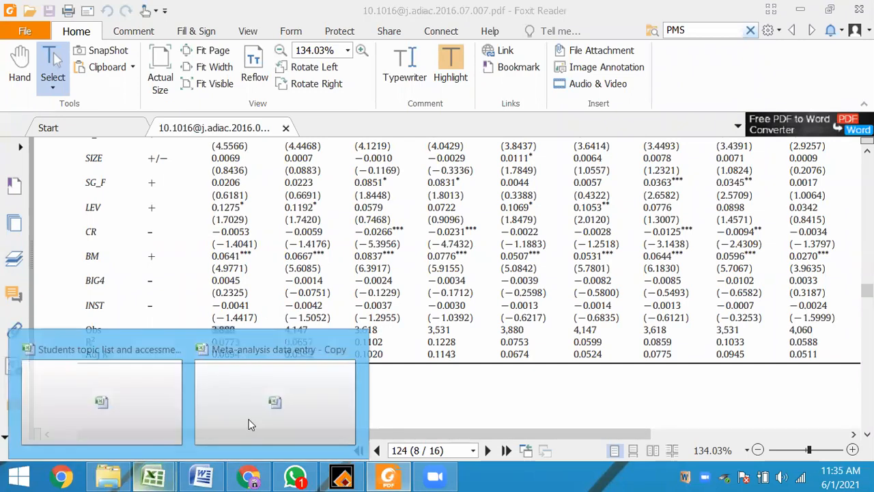
{"action": "left_click", "coordinate": [234, 410]}
{"action": "key", "text": "Right"}
{"action": "key", "text": "Right"}
{"action": "key", "text": "Right"}
{"action": "key", "text": "Left"}
{"action": "key", "text": "Left"}
{"action": "key", "text": "Right"}
{"action": "key", "text": "Right"}
{"action": "key", "text": "Right"}
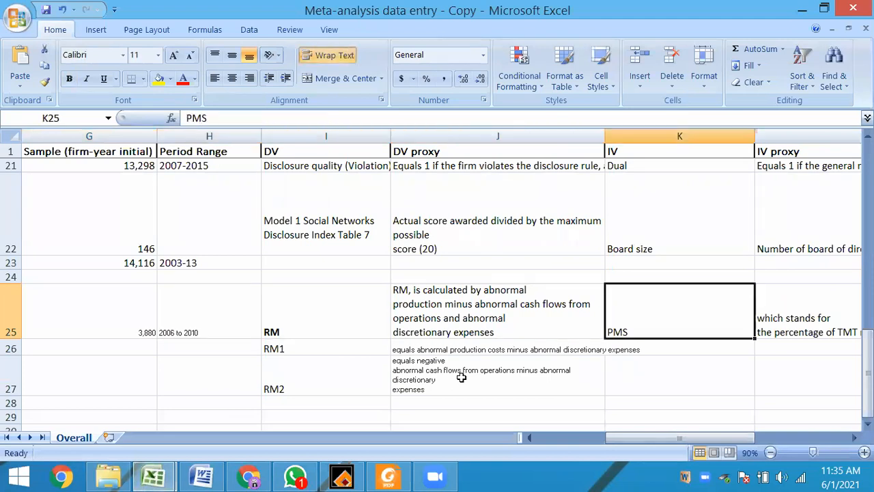
{"action": "key", "text": "Right"}
{"action": "key", "text": "Right"}
{"action": "key", "text": "Right"}
{"action": "key", "text": "Left"}
{"action": "key", "text": "Right"}
{"action": "key", "text": "Right"}
{"action": "key", "text": "Right"}
{"action": "key", "text": "Right"}
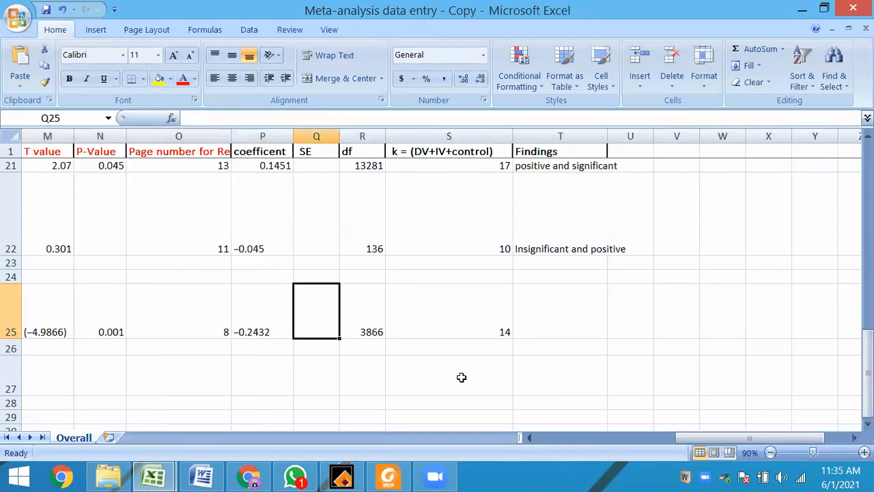
{"action": "key", "text": "Right"}
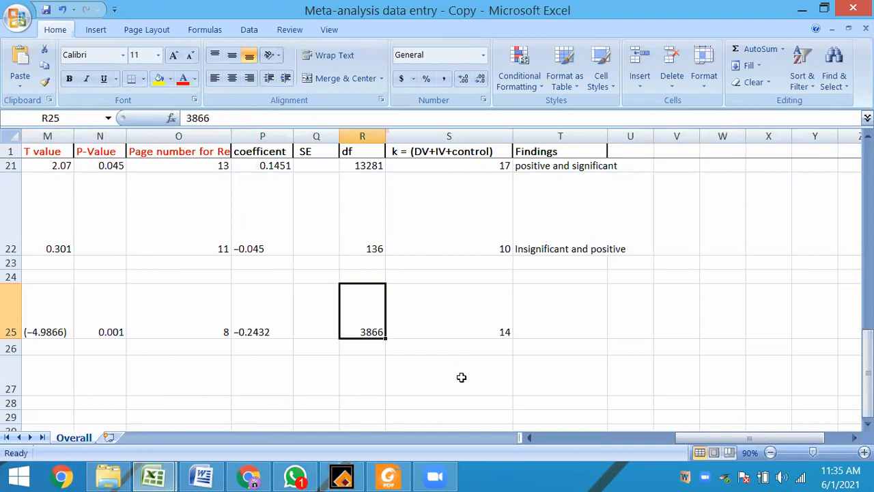
{"action": "key", "text": "Right"}
{"action": "key", "text": "Right"}
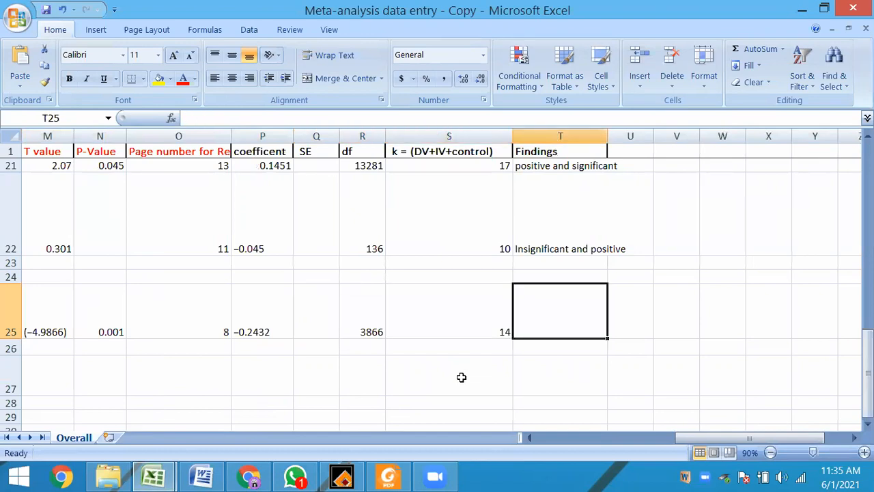
Step: Switch to Foxit Reader and select the PMS coefficient and t-value of RM model (1) in Table 4
{"action": "double_click", "coordinate": [556, 318]}
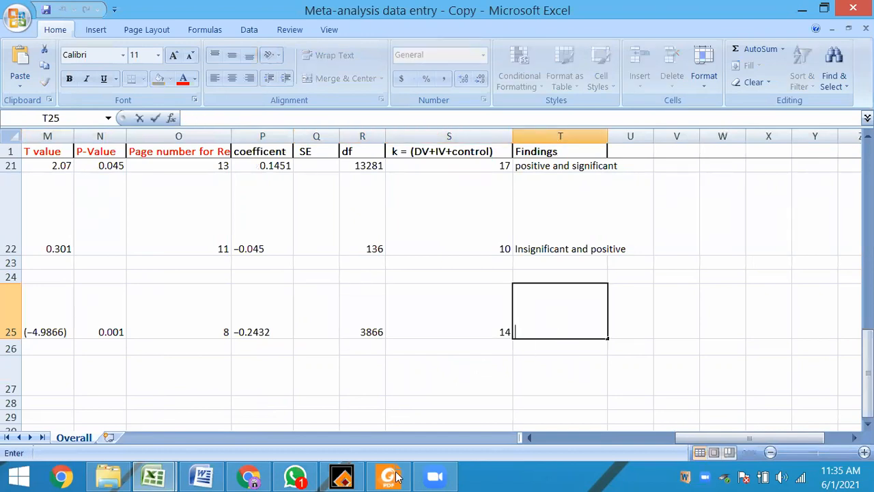
{"action": "left_click", "coordinate": [343, 477]}
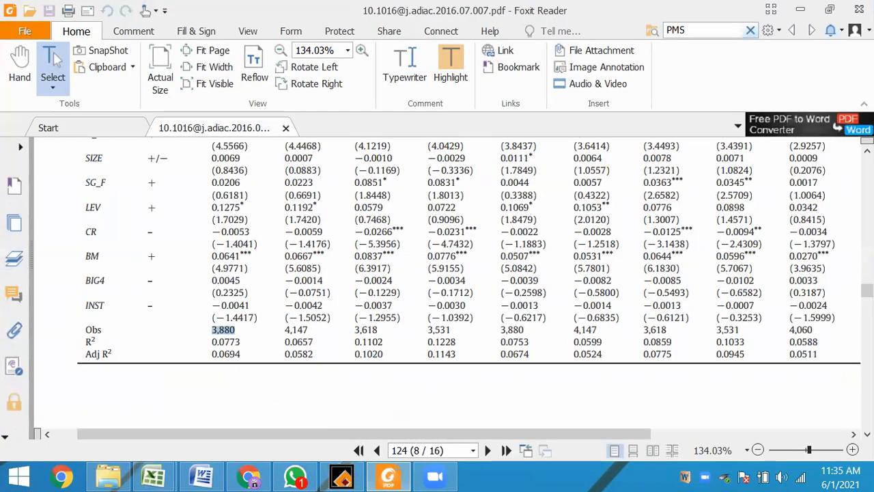
{"action": "scroll", "coordinate": [206, 215], "scroll_direction": "up", "scroll_amount": 5}
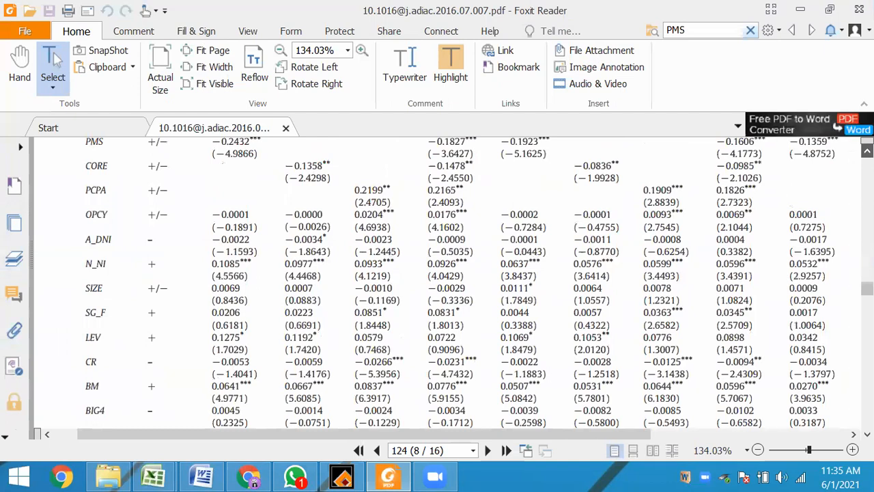
{"action": "scroll", "coordinate": [206, 216], "scroll_direction": "up", "scroll_amount": 1}
{"action": "left_click_drag", "start_coordinate": [211, 216], "coordinate": [262, 226]}
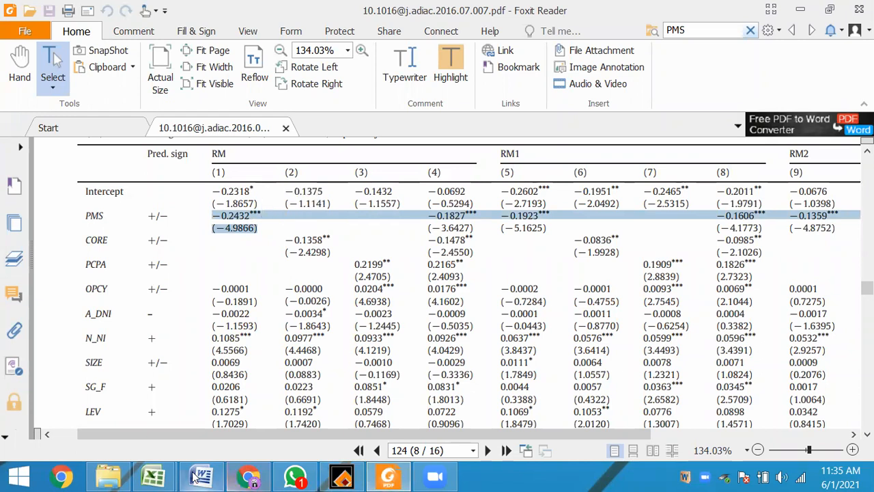
Step: Switch back to the Meta-analysis data entry workbook in Excel and enter "Negative and significant" as the row 25 finding
{"action": "mouse_move", "coordinate": [153, 477]}
{"action": "left_click", "coordinate": [284, 413]}
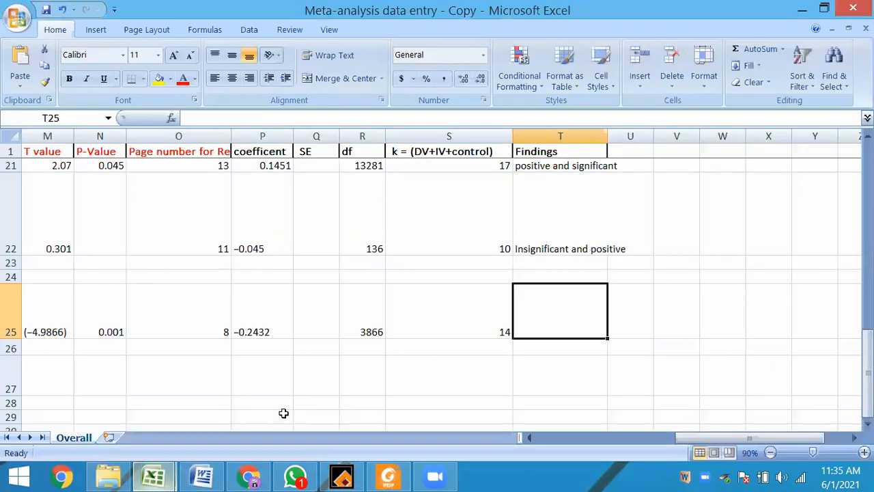
{"action": "type", "text": "N"}
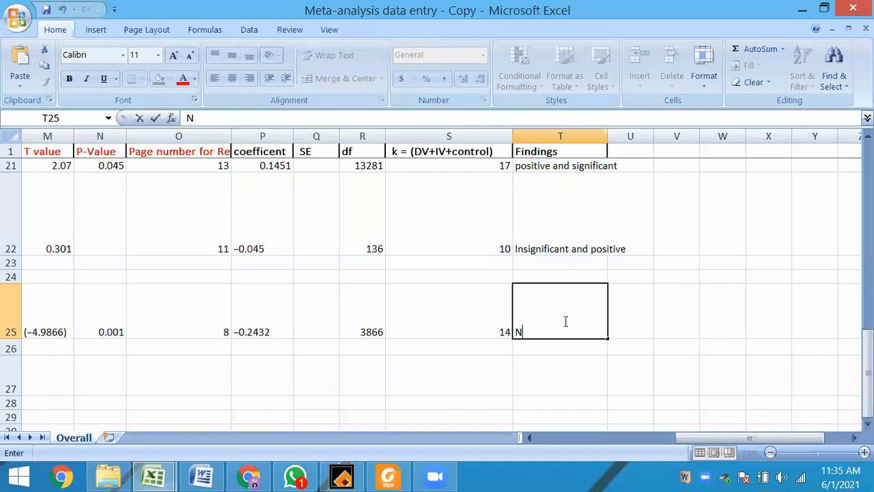
{"action": "type", "text": "egative and "}
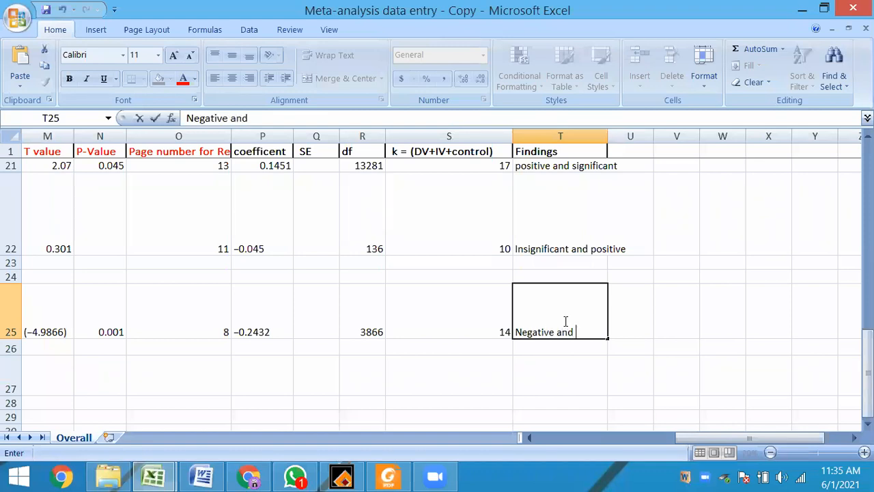
{"action": "type", "text": "significant"}
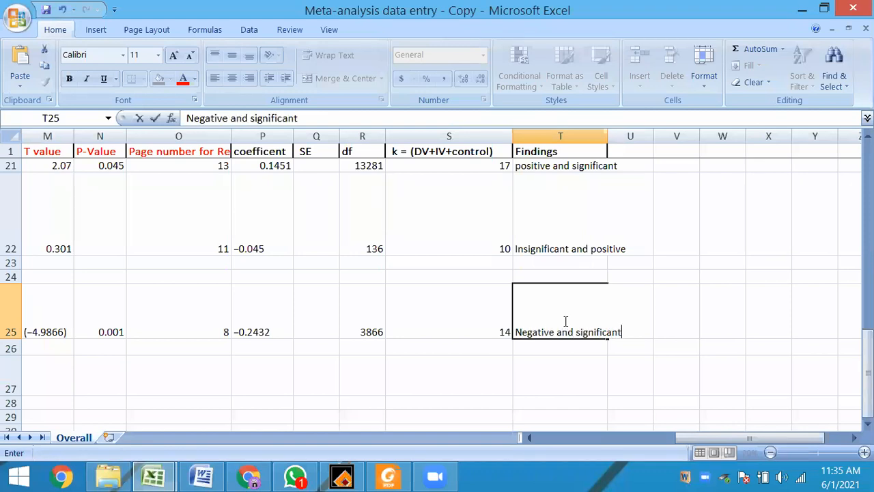
{"action": "key", "text": "Return"}
Step: Review the row 25 entries from Findings back to Journal
{"action": "left_click", "coordinate": [564, 320]}
{"action": "key", "text": "Left"}
{"action": "key", "text": "Left"}
{"action": "key", "text": "Left"}
{"action": "key", "text": "Left"}
{"action": "key", "text": "Left"}
{"action": "key", "text": "Left"}
{"action": "key", "text": "Left"}
{"action": "key", "text": "Left"}
{"action": "key", "text": "Left"}
{"action": "key", "text": "Left"}
{"action": "key", "text": "Left"}
{"action": "key", "text": "Left"}
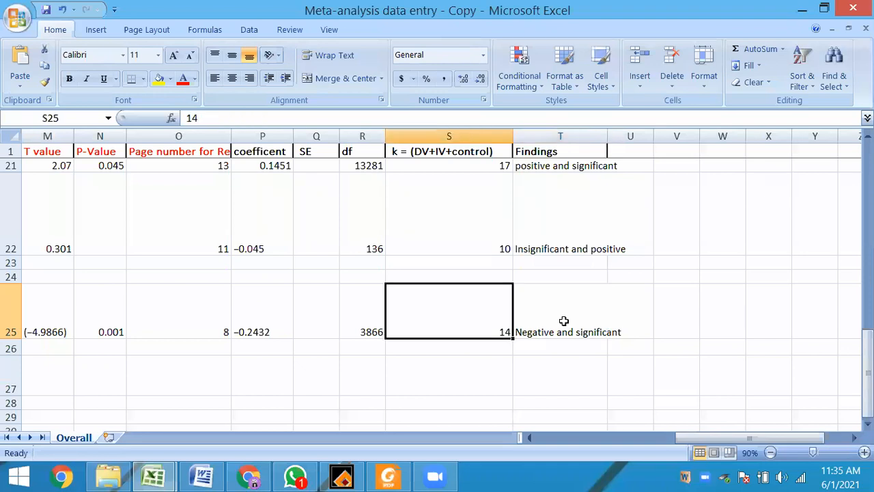
{"action": "key", "text": "Left"}
{"action": "key", "text": "Left"}
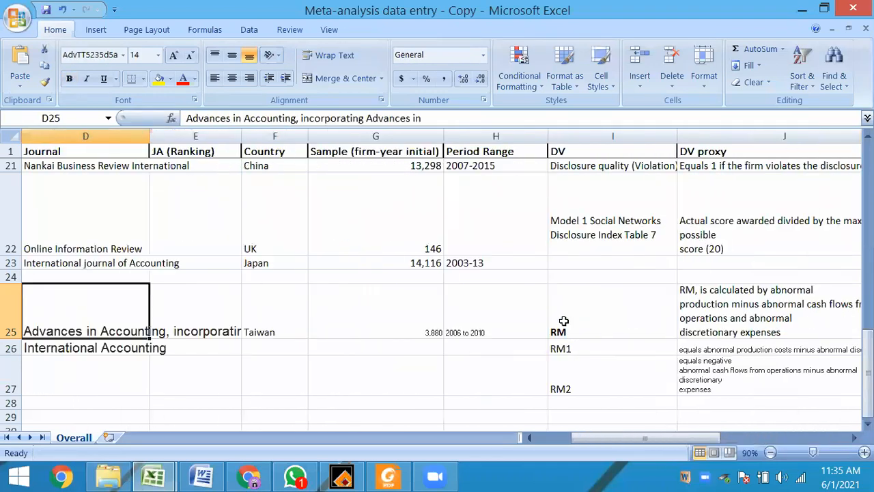
Step: Move the RM1 and RM2 entries with their DV proxies from I26:J27 down to I36:J37
{"action": "key", "text": "Right"}
{"action": "key", "text": "Right"}
{"action": "key", "text": "Right"}
{"action": "key", "text": "Right"}
{"action": "key", "text": "Right"}
{"action": "key", "text": "Down"}
{"action": "key", "text": "shift+Right"}
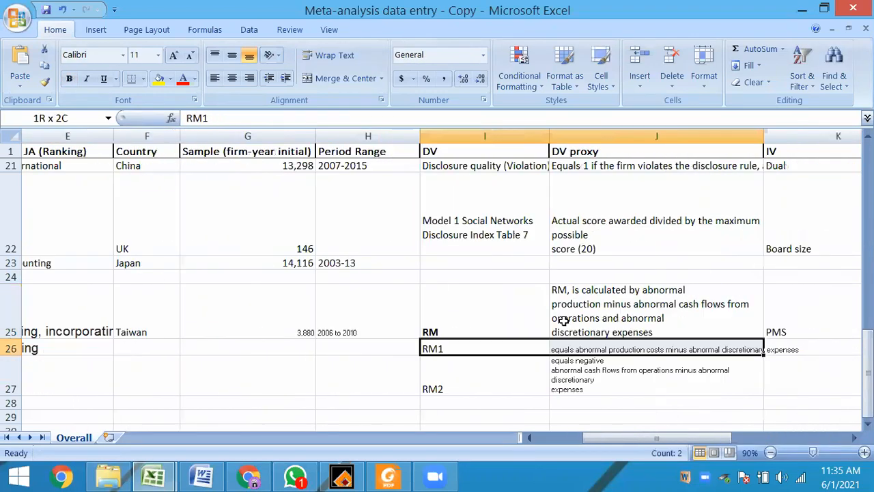
{"action": "key", "text": "shift+Down"}
{"action": "key", "text": "ctrl+c"}
{"action": "key", "text": "Down"}
{"action": "key", "text": "Down"}
{"action": "key", "text": "Down"}
{"action": "key", "text": "Down"}
{"action": "key", "text": "Down"}
{"action": "key", "text": "Down"}
{"action": "key", "text": "Down"}
{"action": "key", "text": "Down"}
{"action": "key", "text": "Down"}
{"action": "key", "text": "Down"}
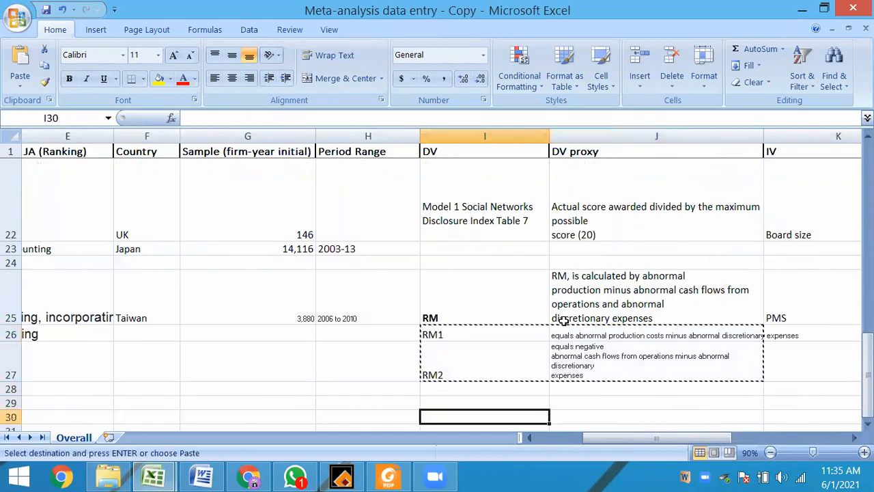
{"action": "key", "text": "Return"}
Step: Enter RM as the dependent variable in I26
{"action": "key", "text": "Up"}
{"action": "key", "text": "Up"}
{"action": "key", "text": "Up"}
{"action": "key", "text": "Up"}
{"action": "key", "text": "Up"}
{"action": "key", "text": "Up"}
{"action": "key", "text": "Up"}
{"action": "key", "text": "Up"}
{"action": "key", "text": "Up"}
{"action": "key", "text": "Up"}
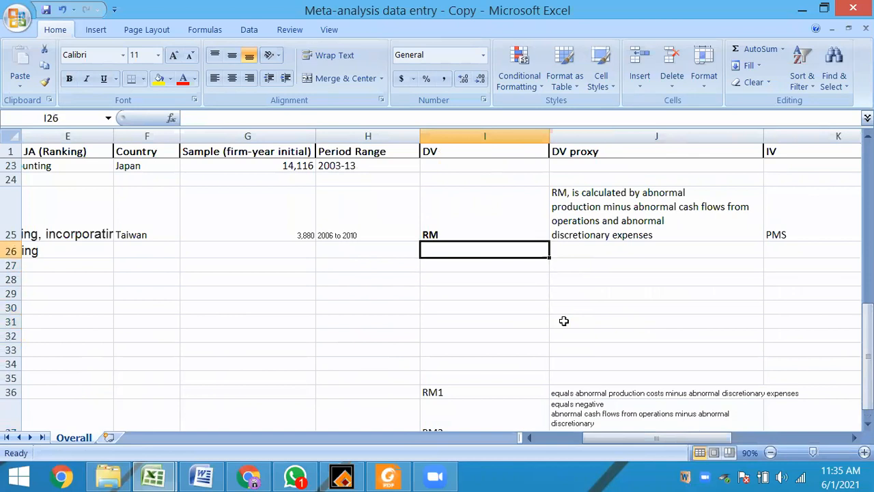
{"action": "type", "text": "RM"}
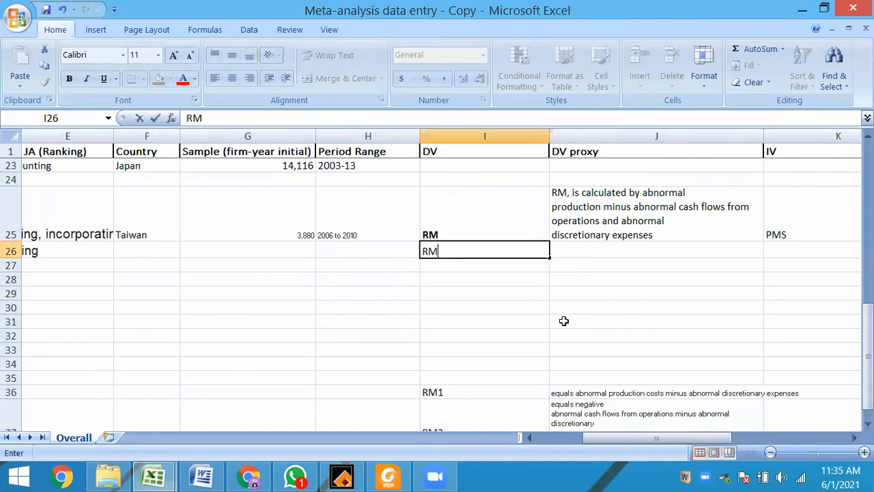
{"action": "key", "text": "Tab"}
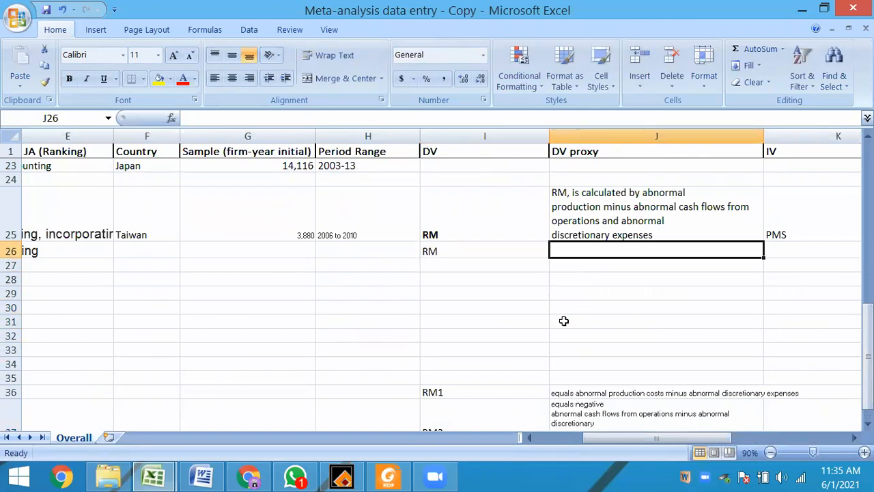
Step: Copy the RM definition from J25 into the DV proxy cell J26
{"action": "key", "text": "Up"}
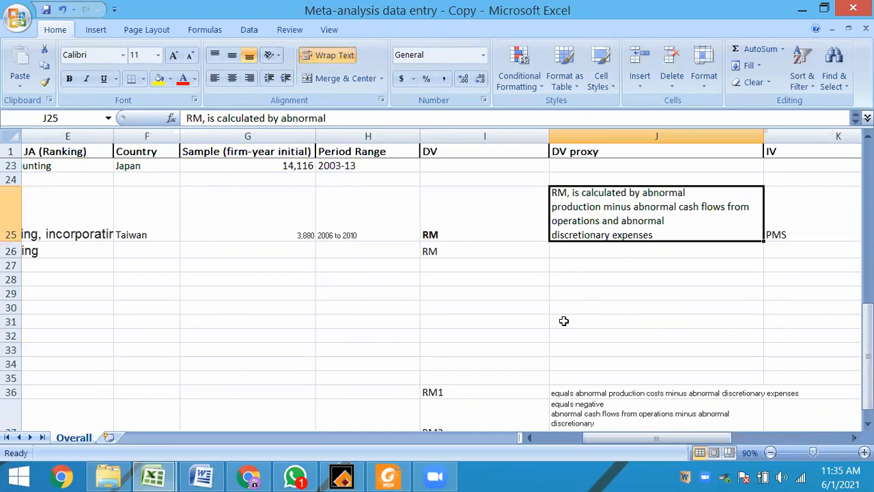
{"action": "key", "text": "ctrl+c"}
{"action": "key", "text": "ctrl+Down"}
{"action": "key", "text": "Down"}
{"action": "key", "text": "Up"}
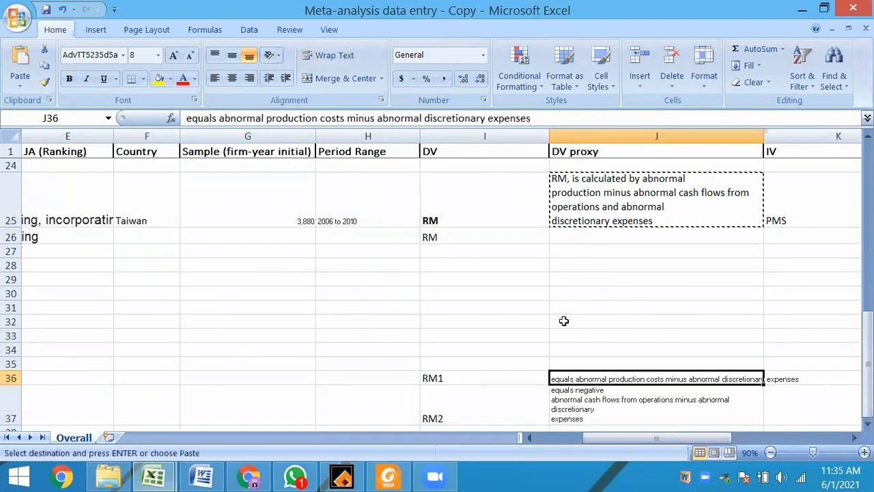
{"action": "key", "text": "Up"}
{"action": "key", "text": "Up"}
{"action": "key", "text": "Up"}
{"action": "key", "text": "Up"}
{"action": "key", "text": "Up"}
{"action": "key", "text": "Up"}
{"action": "key", "text": "Up"}
{"action": "key", "text": "Up"}
{"action": "key", "text": "Up"}
{"action": "key", "text": "Up"}
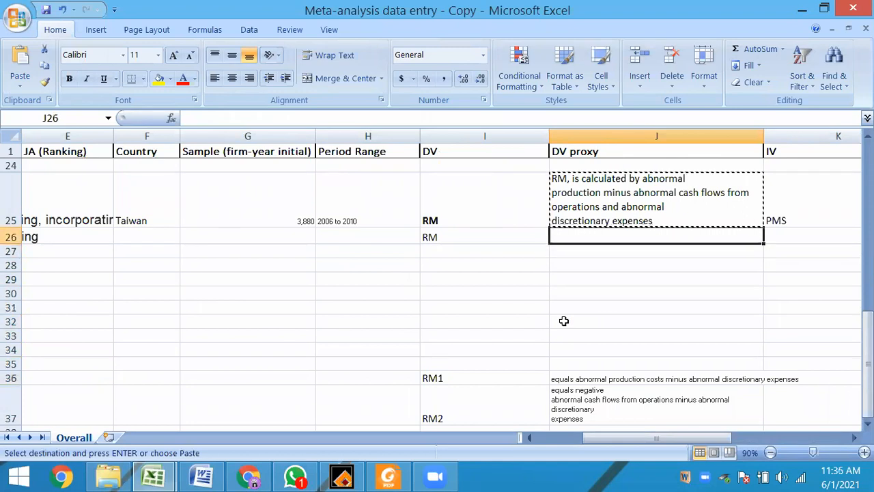
{"action": "key", "text": "ctrl+v"}
{"action": "key", "text": "Right"}
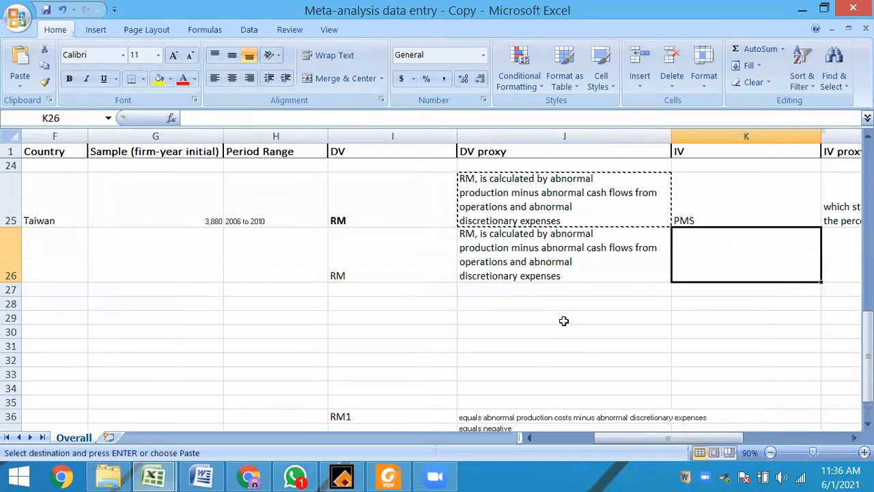
Step: Copy the CORE variable name from Table 4 of the paper into the IV cell K26 of the Excel sheet
{"action": "scroll", "coordinate": [563, 321], "scroll_direction": "right", "scroll_amount": 5}
{"action": "scroll", "coordinate": [563, 321], "scroll_direction": "left", "scroll_amount": 2}
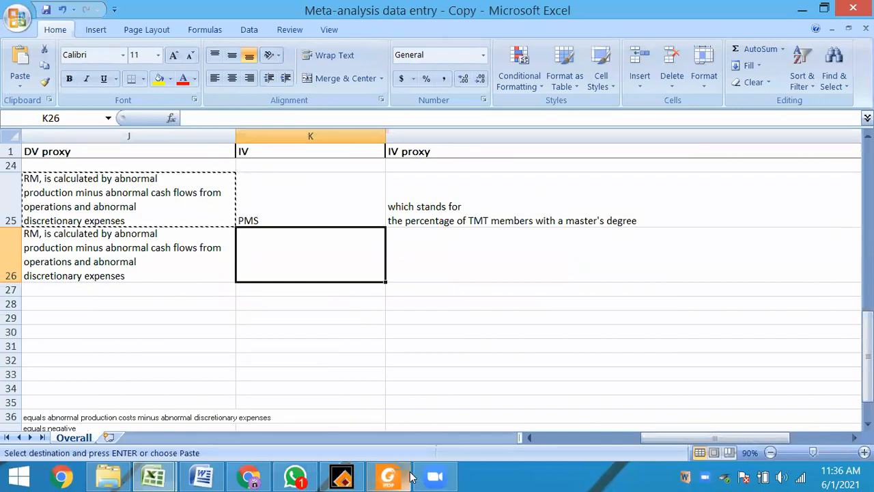
{"action": "left_click", "coordinate": [387, 476]}
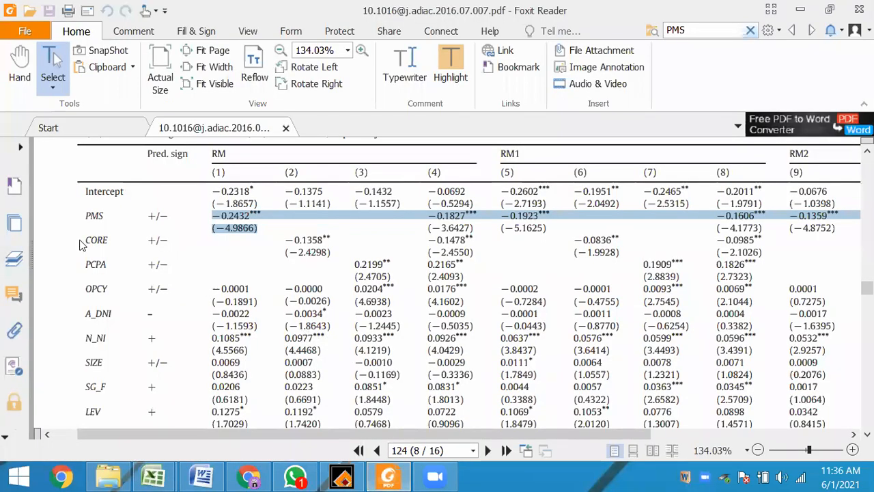
{"action": "left_click_drag", "start_coordinate": [82, 239], "coordinate": [109, 244]}
{"action": "key", "text": "ctrl+c"}
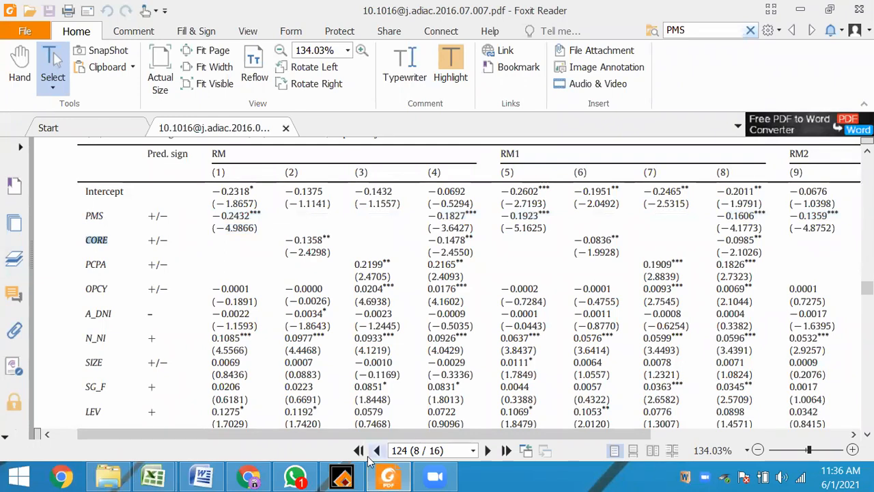
{"action": "left_click", "coordinate": [152, 476]}
{"action": "left_click", "coordinate": [274, 386]}
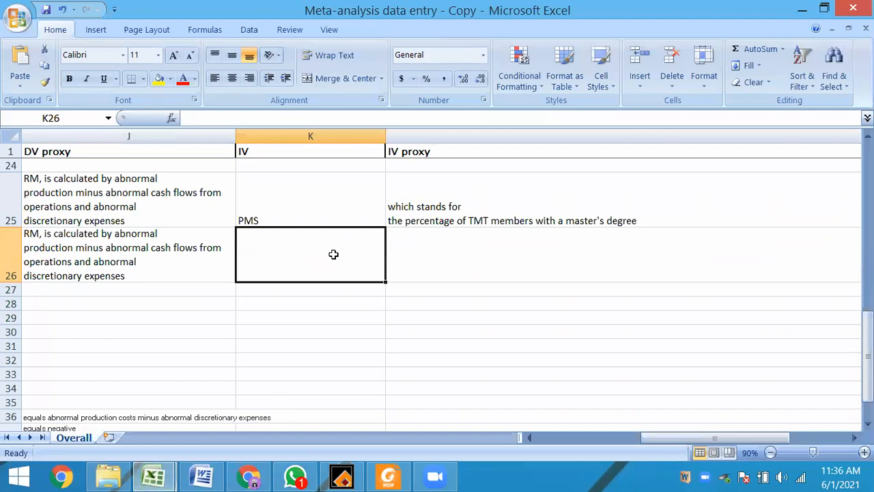
{"action": "key", "text": "ctrl+v"}
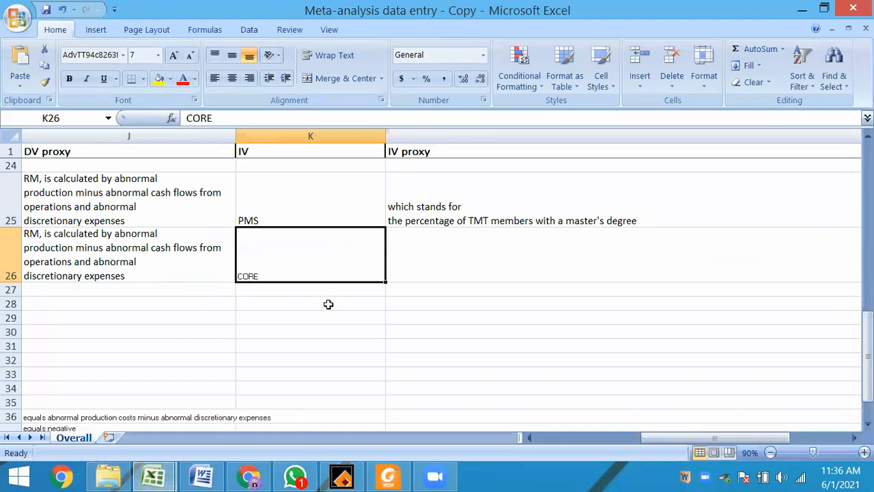
Step: Copy the CORE definition in section 3.1 of the paper, from "the percentage of TMT members managing" through "marketing and sales, and finance."
{"action": "left_click", "coordinate": [424, 275]}
{"action": "left_click", "coordinate": [385, 476]}
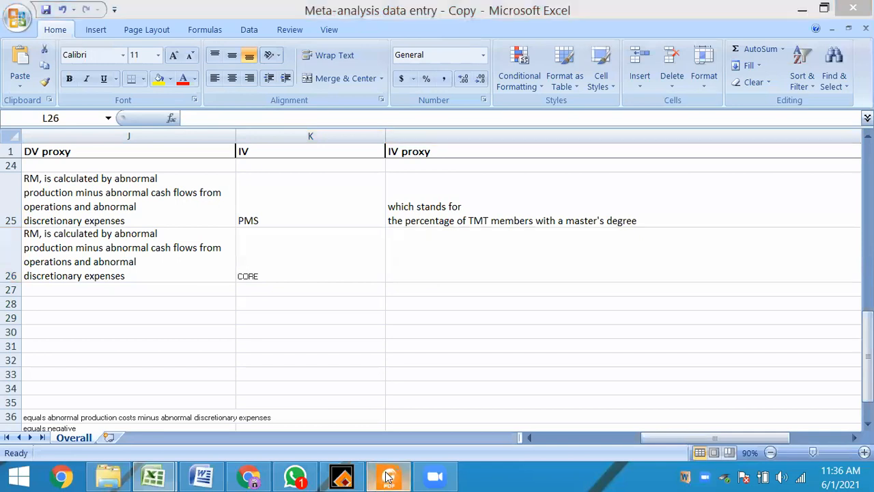
{"action": "key", "text": "Page_Up"}
{"action": "key", "text": "Page_Up"}
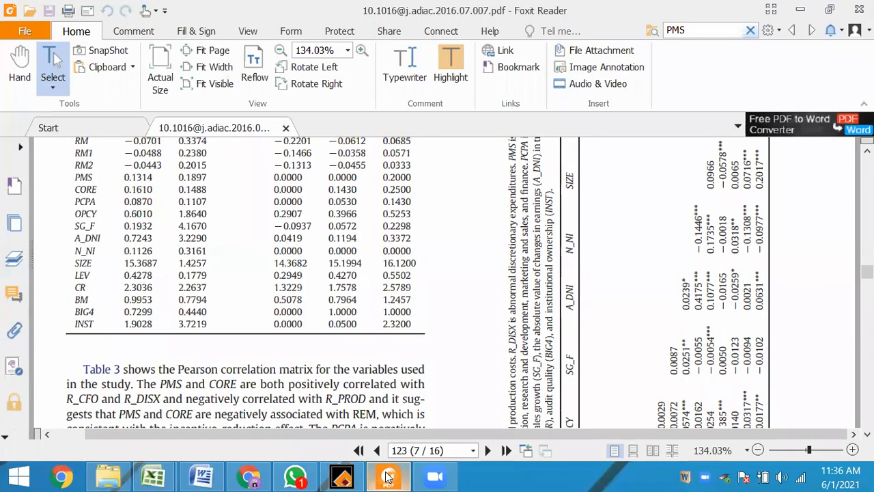
{"action": "key", "text": "Page_Up"}
{"action": "key", "text": "Page_Up"}
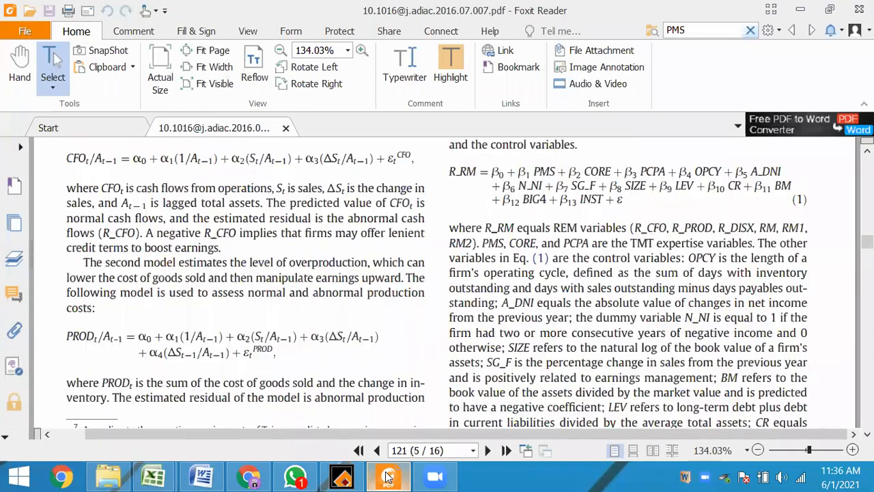
{"action": "key", "text": "Page_Up"}
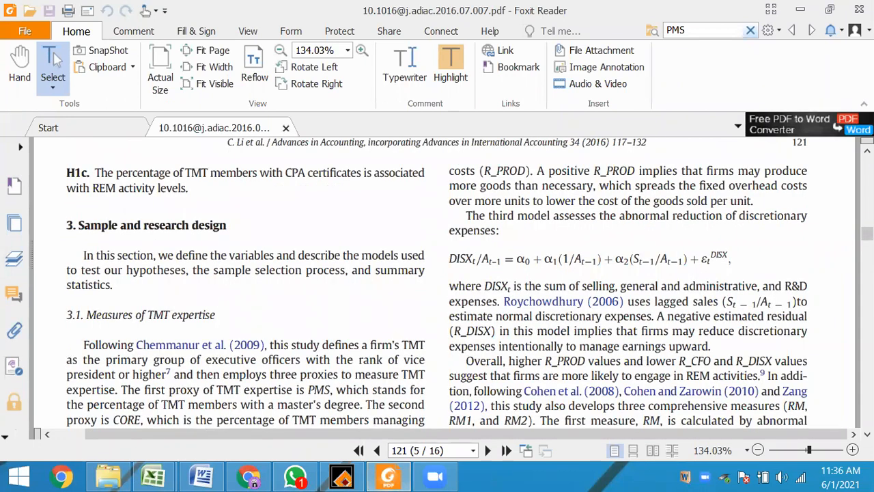
{"action": "key", "text": "Down"}
{"action": "key", "text": "Down"}
{"action": "key", "text": "Down"}
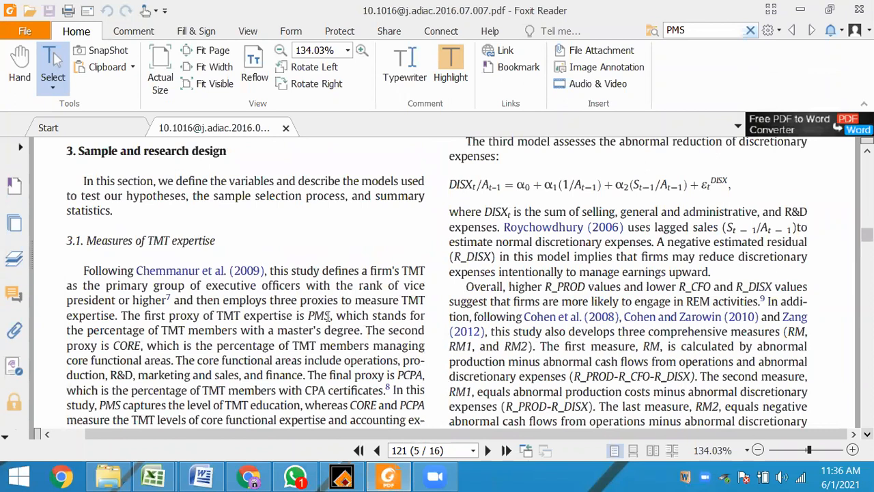
{"action": "scroll", "coordinate": [308, 353], "scroll_direction": "down", "scroll_amount": 1}
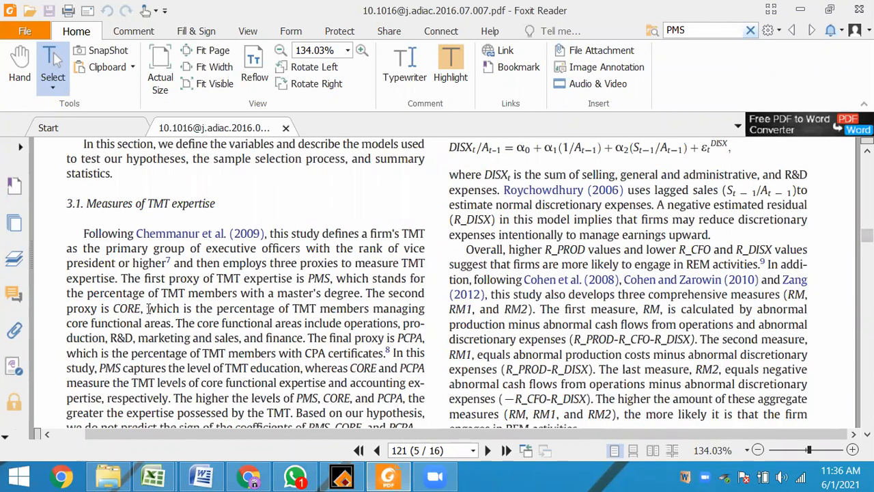
{"action": "left_click_drag", "start_coordinate": [147, 308], "coordinate": [193, 308]}
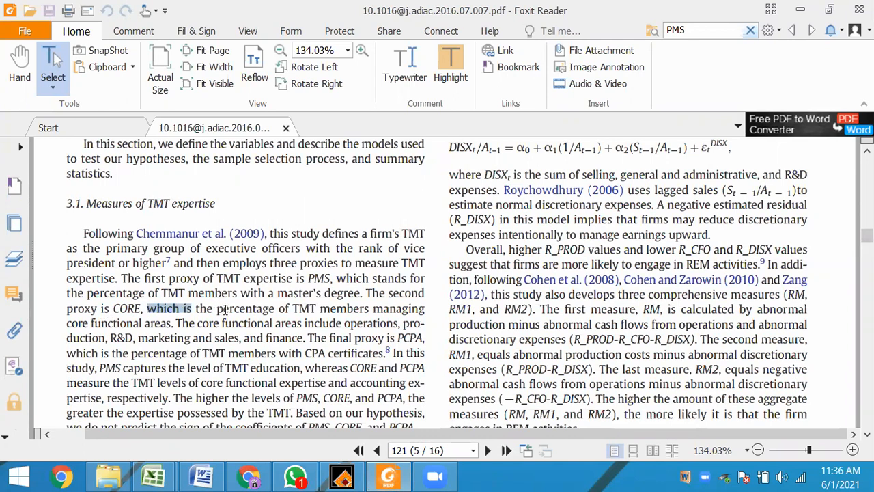
{"action": "left_click", "coordinate": [227, 309]}
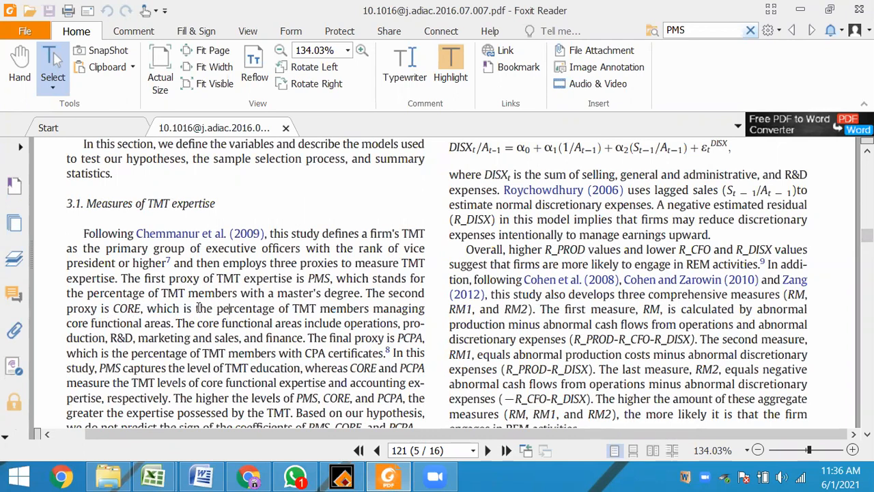
{"action": "left_click_drag", "start_coordinate": [435, 314], "coordinate": [99, 338]}
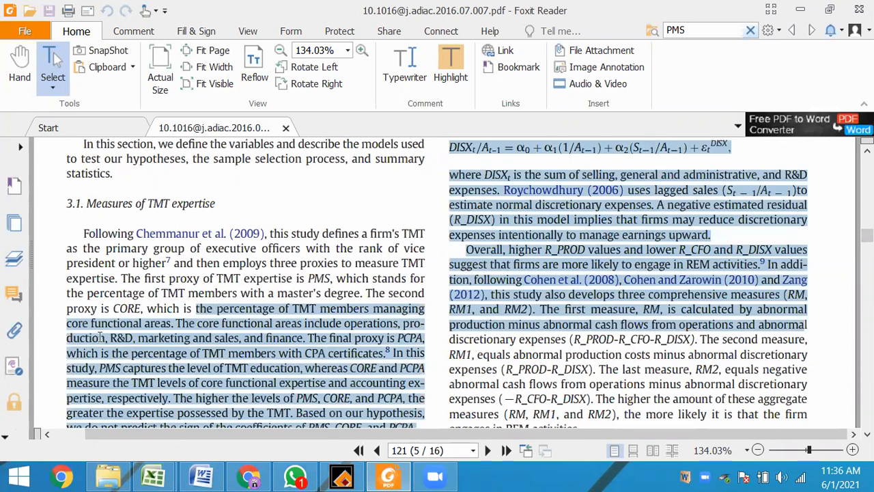
{"action": "left_click_drag", "start_coordinate": [159, 325], "coordinate": [117, 344]}
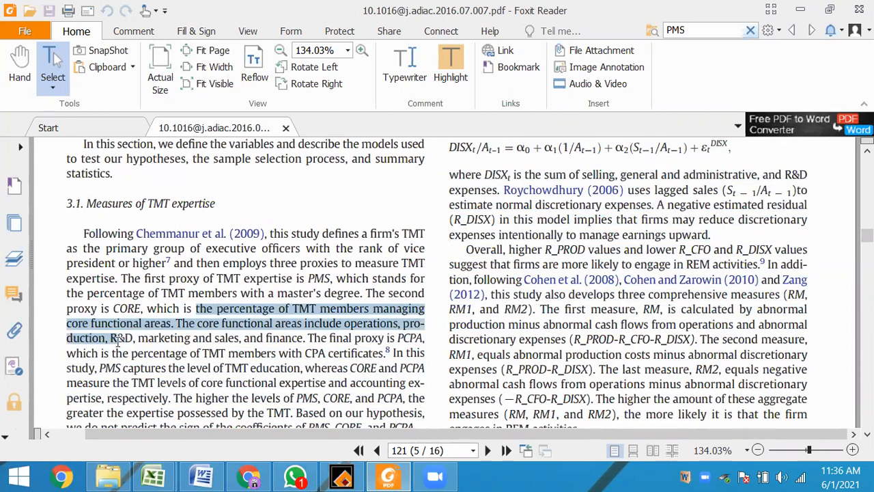
{"action": "left_click_drag", "start_coordinate": [243, 347], "coordinate": [309, 339]}
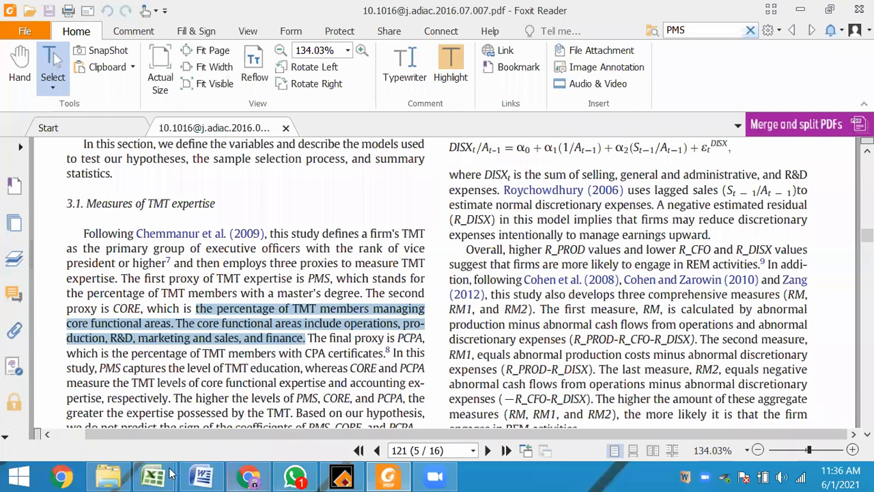
Step: Paste the copied CORE definition into the IV proxy cell L26 of the Excel sheet
{"action": "mouse_move", "coordinate": [171, 472]}
{"action": "left_click", "coordinate": [246, 418]}
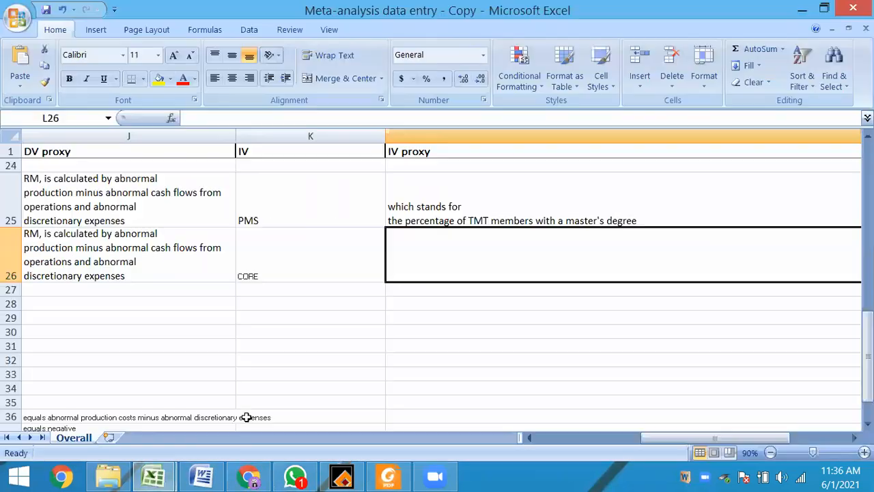
{"action": "double_click", "coordinate": [437, 263]}
{"action": "key", "text": "ctrl+v"}
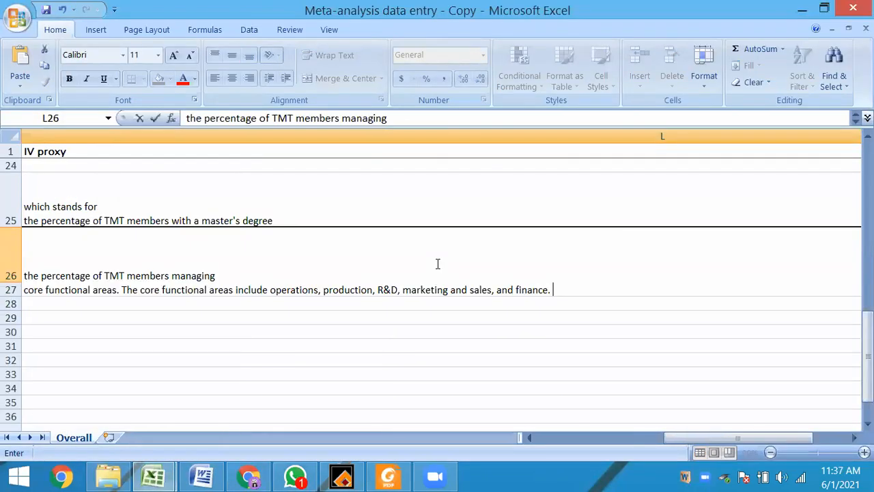
{"action": "left_click", "coordinate": [371, 334]}
{"action": "key", "text": "Up"}
{"action": "key", "text": "Up"}
{"action": "key", "text": "Up"}
{"action": "key", "text": "Up"}
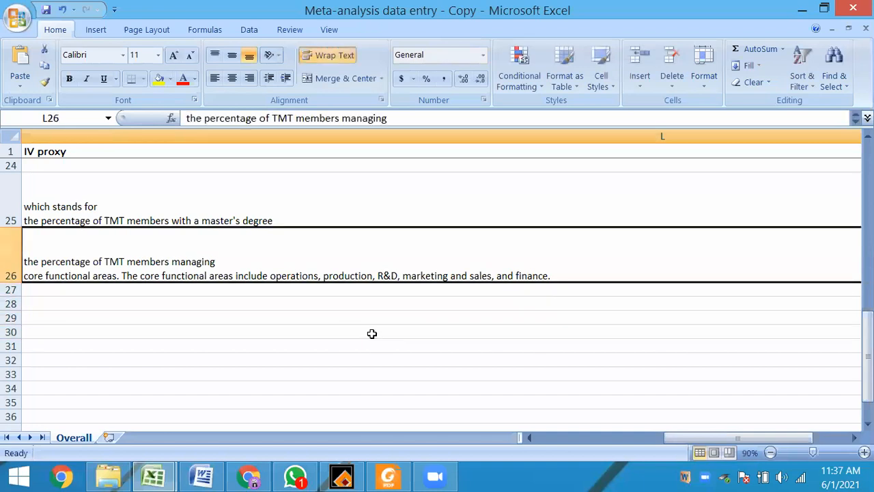
Step: Copy the paper number 7 from B25 into B26
{"action": "key", "text": "Right"}
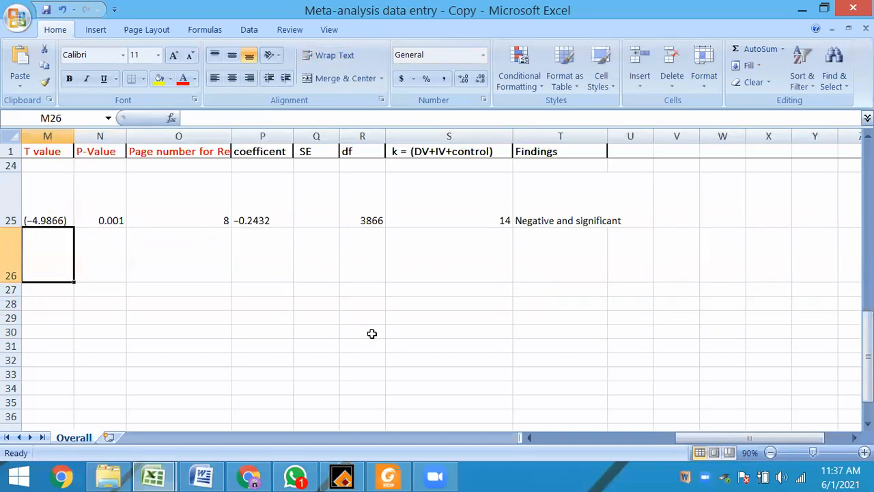
{"action": "key", "text": "Left"}
{"action": "key", "text": "Left"}
{"action": "key", "text": "Left"}
{"action": "key", "text": "Left"}
{"action": "key", "text": "Left"}
{"action": "key", "text": "Left"}
{"action": "key", "text": "Left"}
{"action": "key", "text": "Left"}
{"action": "key", "text": "Left"}
{"action": "key", "text": "Left"}
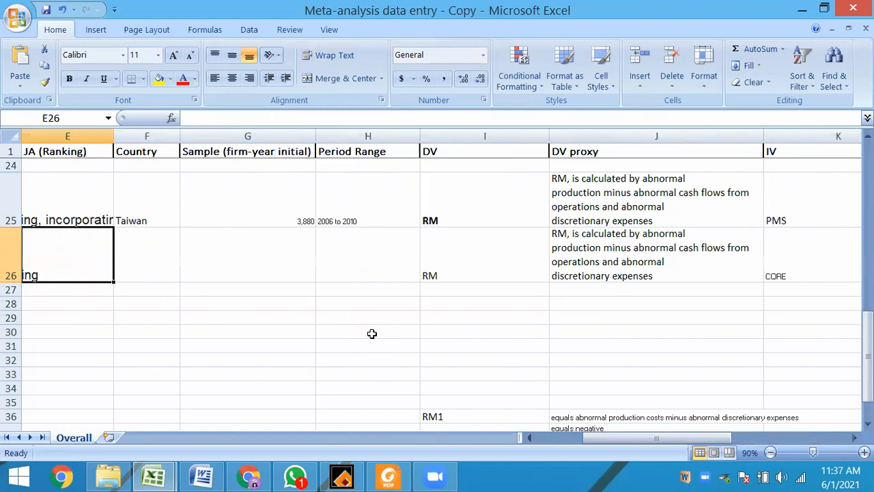
{"action": "key", "text": "Left"}
{"action": "key", "text": "Left"}
{"action": "key", "text": "Right"}
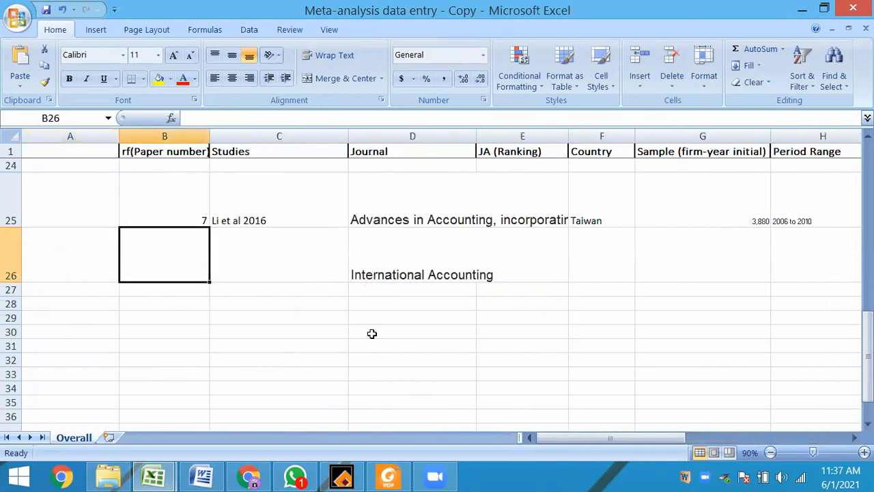
{"action": "key", "text": "Up"}
{"action": "key", "text": "ctrl+c"}
{"action": "key", "text": "ctrl+Down"}
{"action": "key", "text": "Up"}
{"action": "key", "text": "ctrl+Up"}
{"action": "key", "text": "Down"}
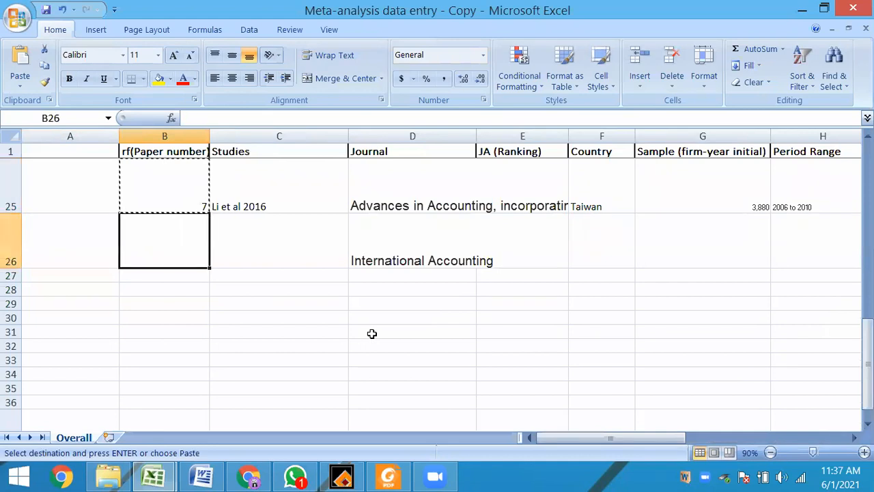
Step: Copy the study citation from C25 into C26
{"action": "key", "text": "Right"}
{"action": "key", "text": "Up"}
{"action": "key", "text": "ctrl+c"}
{"action": "key", "text": "Down"}
{"action": "key", "text": "ctrl+v"}
{"action": "key", "text": "Right"}
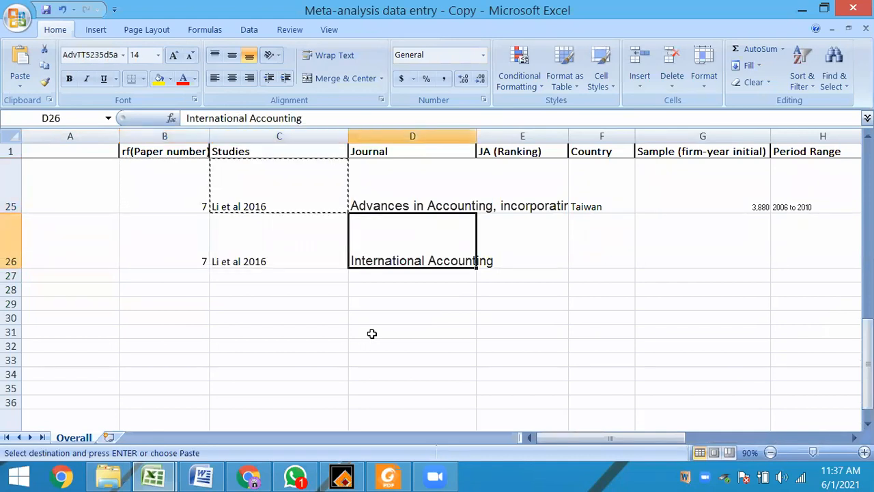
{"action": "key", "text": "Up"}
{"action": "key", "text": "ctrl+c"}
{"action": "key", "text": "Down"}
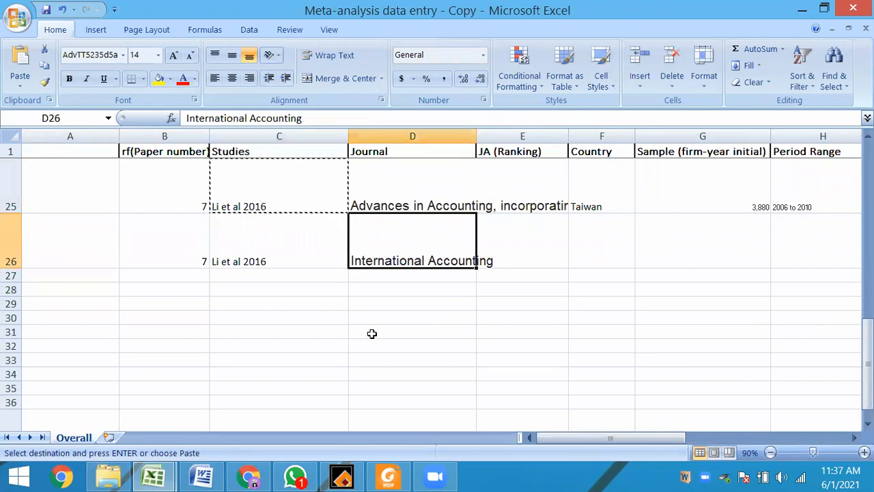
{"action": "key", "text": "Up"}
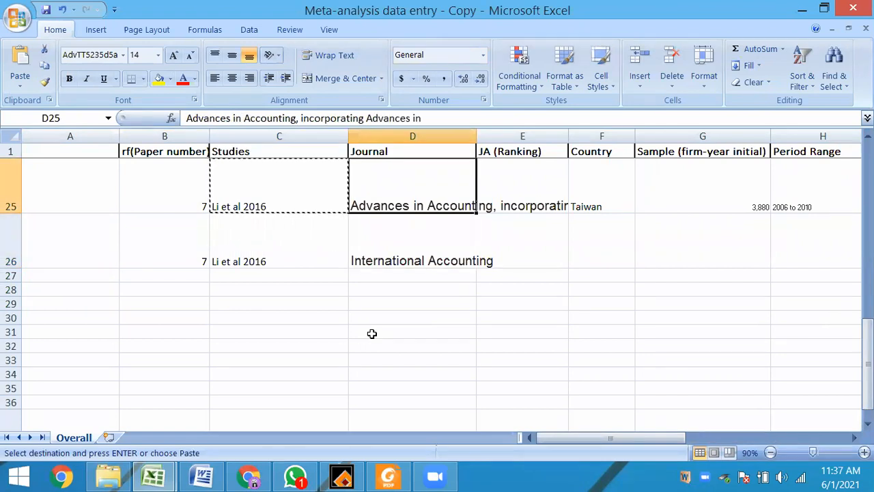
{"action": "left_click", "coordinate": [389, 252]}
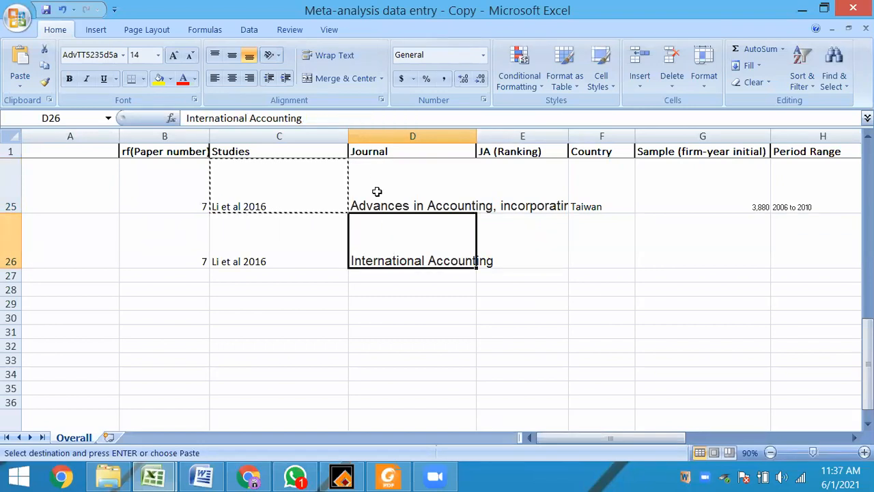
{"action": "double_click", "coordinate": [351, 189]}
{"action": "key", "text": "Right"}
{"action": "key", "text": "Right"}
{"action": "key", "text": "Right"}
{"action": "key", "text": "Right"}
{"action": "key", "text": "Right"}
{"action": "key", "text": "Right"}
{"action": "key", "text": "Right"}
{"action": "key", "text": "Right"}
{"action": "key", "text": "Right"}
{"action": "key", "text": "Right"}
{"action": "key", "text": "Right"}
{"action": "key", "text": "Right"}
{"action": "key", "text": "Right"}
{"action": "key", "text": "Right"}
{"action": "key", "text": "Right"}
{"action": "key", "text": "Right"}
{"action": "key", "text": "Right"}
{"action": "key", "text": "Right"}
{"action": "key", "text": "Right"}
{"action": "key", "text": "Right"}
{"action": "key", "text": "Right"}
{"action": "key", "text": "Right"}
{"action": "key", "text": "Right"}
{"action": "key", "text": "Right"}
{"action": "key", "text": "Right"}
{"action": "key", "text": "Right"}
{"action": "key", "text": "Right"}
{"action": "key", "text": "Right"}
{"action": "key", "text": "Right"}
{"action": "key", "text": "Right"}
{"action": "key", "text": "Right"}
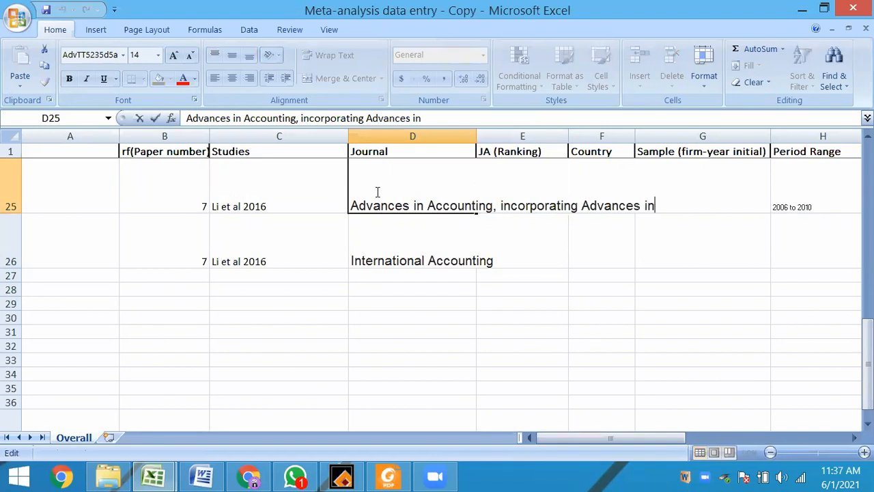
Step: Cut the text "International Accounting" out of the Journal cell D26
{"action": "double_click", "coordinate": [391, 251]}
{"action": "key", "text": "Left"}
{"action": "key", "text": "Left"}
{"action": "key", "text": "Left"}
{"action": "key", "text": "Left"}
{"action": "key", "text": "shift+Right"}
{"action": "key", "text": "shift+Right"}
{"action": "key", "text": "shift+Right"}
{"action": "key", "text": "shift+Right"}
{"action": "key", "text": "shift+Right"}
{"action": "key", "text": "shift+Right"}
{"action": "key", "text": "shift+Right"}
{"action": "key", "text": "shift+Right"}
{"action": "key", "text": "shift+Right"}
{"action": "key", "text": "shift+Right"}
{"action": "key", "text": "shift+Right"}
{"action": "key", "text": "shift+Right"}
{"action": "key", "text": "shift+Right"}
{"action": "key", "text": "shift+Right"}
{"action": "key", "text": "shift+Right"}
{"action": "key", "text": "shift+Right"}
{"action": "key", "text": "shift+Right"}
{"action": "key", "text": "shift+Right"}
{"action": "key", "text": "shift+Right"}
{"action": "key", "text": "shift+Right"}
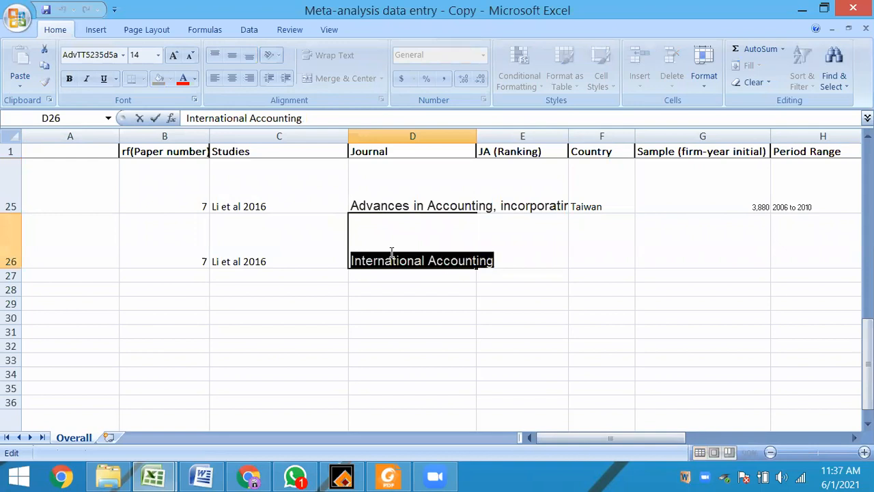
{"action": "key", "text": "ctrl+x"}
Step: Append "International Accounting" to the end of the journal name in D25
{"action": "left_click", "coordinate": [421, 195]}
{"action": "double_click", "coordinate": [422, 196]}
{"action": "key", "text": "Right"}
{"action": "key", "text": "Right"}
{"action": "key", "text": "Right"}
{"action": "key", "text": "Right"}
{"action": "key", "text": "Right"}
{"action": "key", "text": "Right"}
{"action": "key", "text": "Right"}
{"action": "key", "text": "Right"}
{"action": "key", "text": "Right"}
{"action": "key", "text": "Right"}
{"action": "key", "text": "Right"}
{"action": "key", "text": "Right"}
{"action": "key", "text": "Right"}
{"action": "key", "text": "Right"}
{"action": "key", "text": "Right"}
{"action": "key", "text": "Right"}
{"action": "key", "text": "Right"}
{"action": "key", "text": "Right"}
{"action": "key", "text": "Right"}
{"action": "key", "text": "Right"}
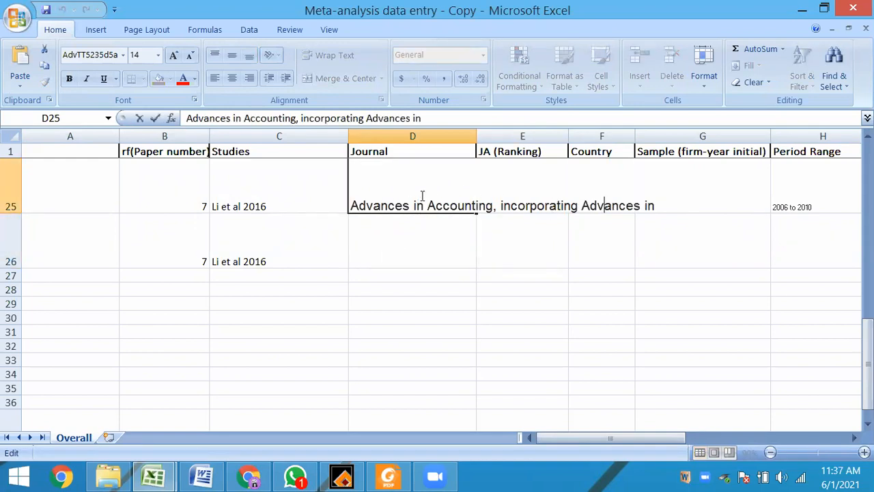
{"action": "key", "text": "ctrl+v"}
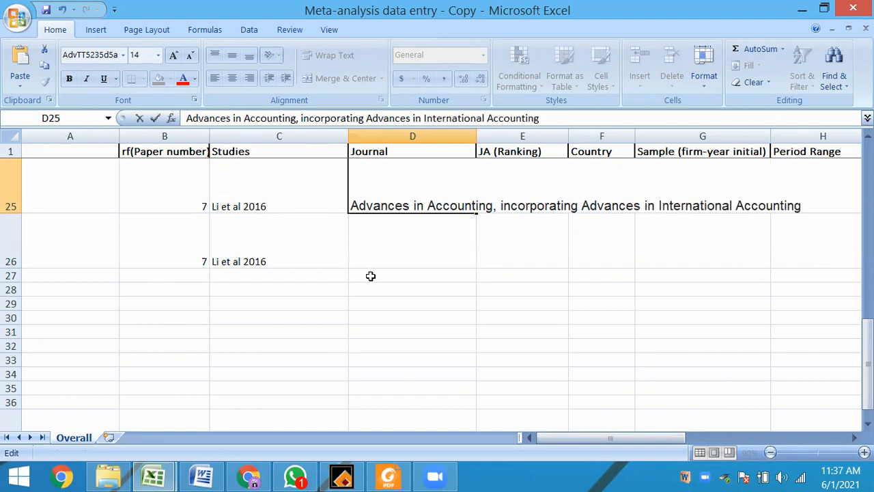
{"action": "left_click", "coordinate": [378, 254]}
Step: Copy the full journal name from D25 into D26
{"action": "left_click", "coordinate": [386, 203]}
{"action": "key", "text": "ctrl+c"}
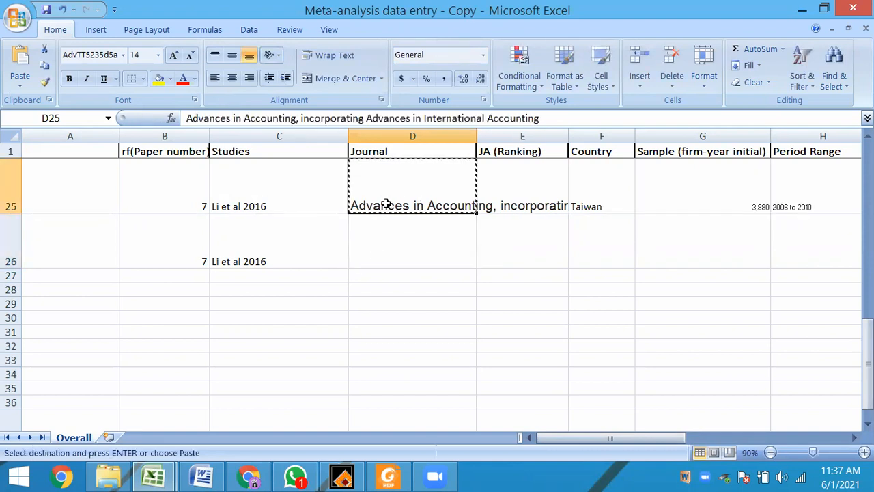
{"action": "left_click", "coordinate": [380, 246]}
{"action": "key", "text": "ctrl+v"}
{"action": "key", "text": "Right"}
{"action": "key", "text": "Up"}
{"action": "key", "text": "Down"}
Step: Copy the country, Taiwan, from F25 into F26
{"action": "key", "text": "Right"}
{"action": "key", "text": "Up"}
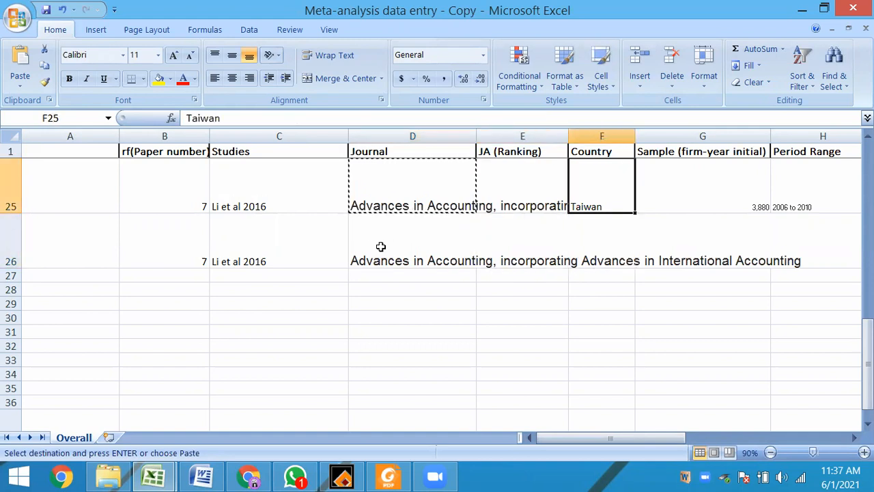
{"action": "key", "text": "ctrl+c"}
{"action": "key", "text": "Down"}
{"action": "key", "text": "ctrl+v"}
{"action": "key", "text": "Right"}
{"action": "key", "text": "Up"}
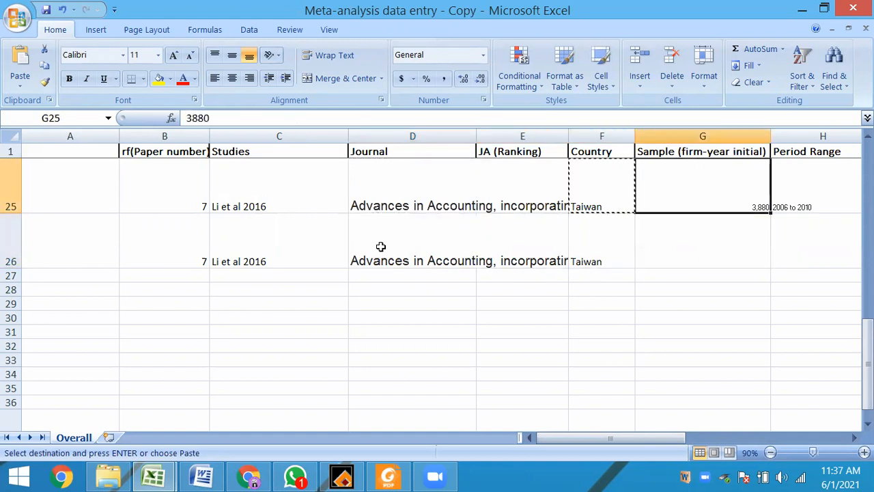
Step: Enter 2006-2010 as the period range for the second Li et al 2016 row in H26
{"action": "key", "text": "Down"}
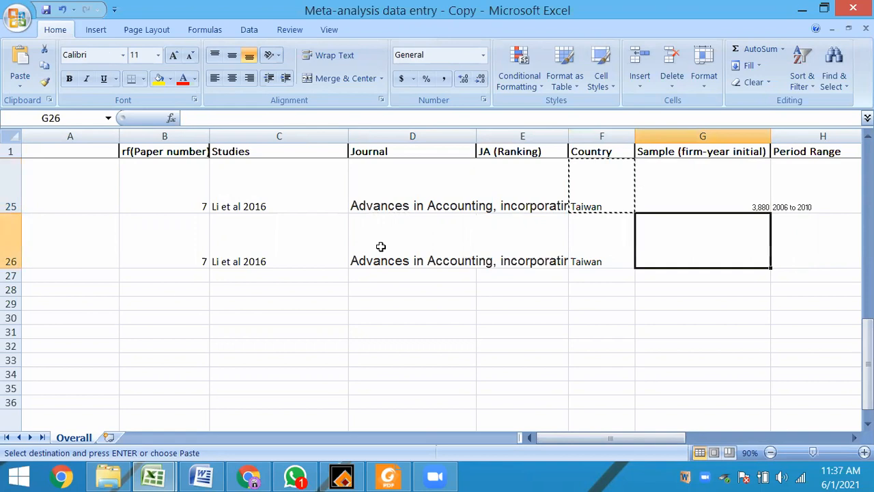
{"action": "key", "text": "Right"}
{"action": "key", "text": "Left"}
{"action": "key", "text": "Right"}
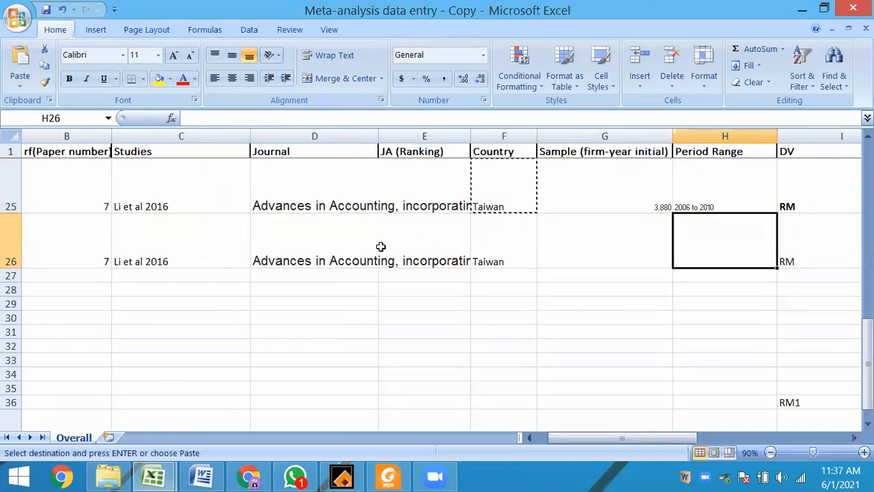
{"action": "type", "text": "2006"}
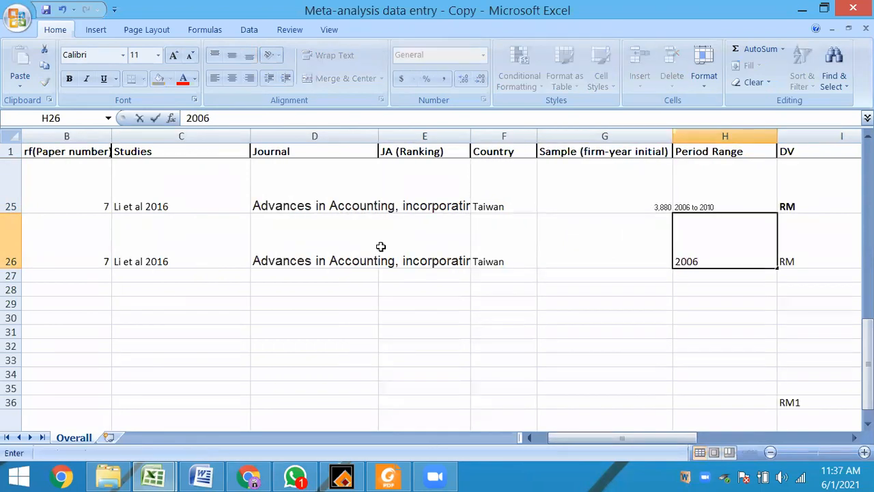
{"action": "type", "text": "-2010"}
{"action": "key", "text": "Right"}
{"action": "key", "text": "Left"}
{"action": "key", "text": "Right"}
{"action": "key", "text": "Down"}
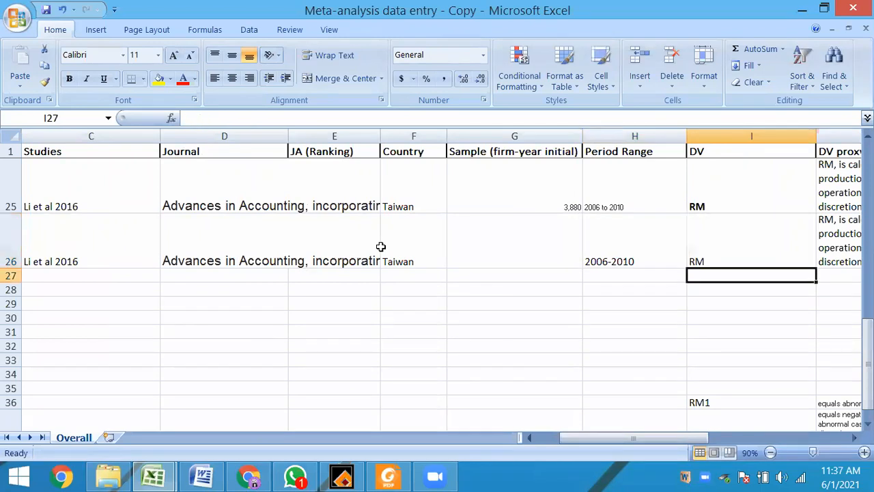
Step: Check the DV, DV proxy, IV and IV proxy entries along row 26 up to the empty T value cell
{"action": "key", "text": "Up"}
{"action": "key", "text": "Right"}
{"action": "key", "text": "Right"}
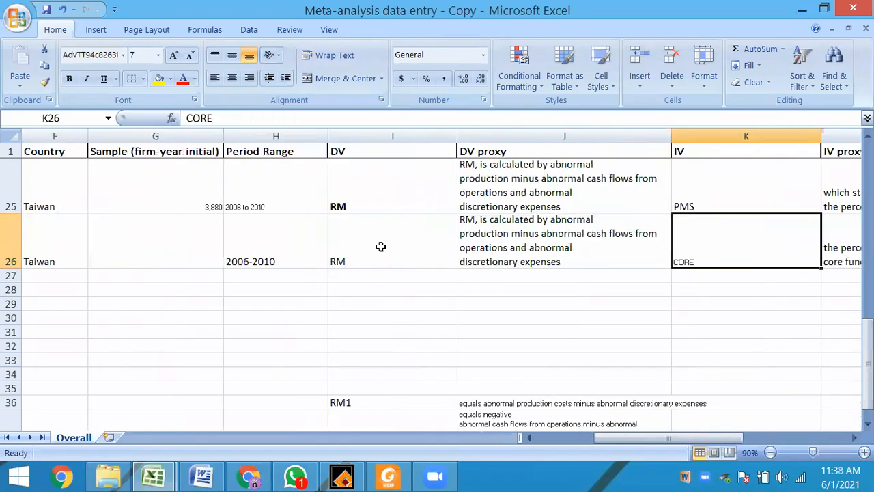
{"action": "key", "text": "Left"}
{"action": "key", "text": "Left"}
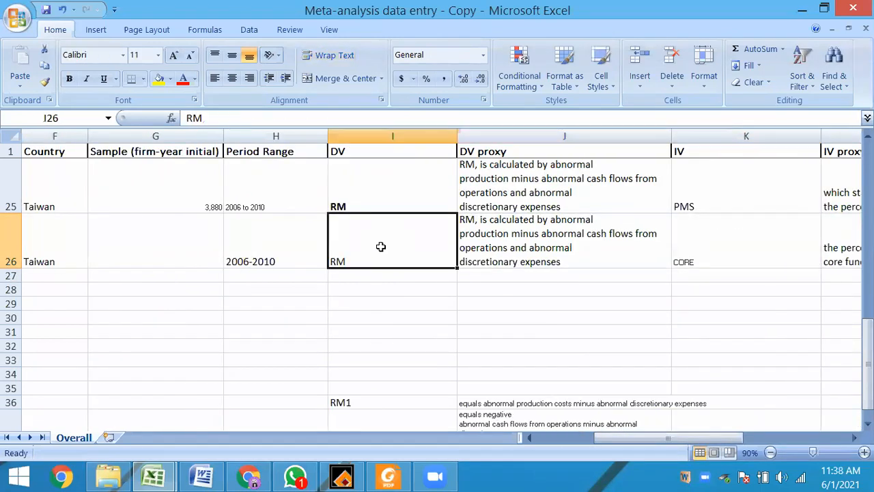
{"action": "key", "text": "Right"}
{"action": "key", "text": "Right"}
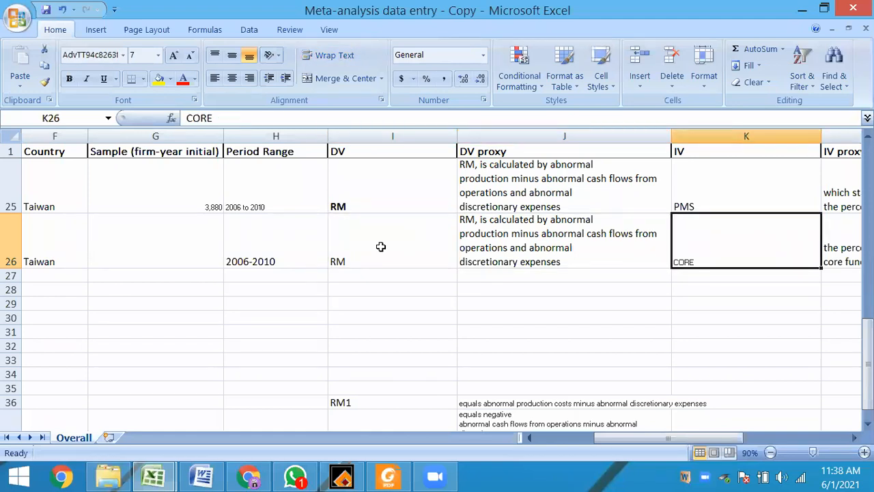
{"action": "key", "text": "Right"}
{"action": "key", "text": "Left"}
{"action": "key", "text": "Right"}
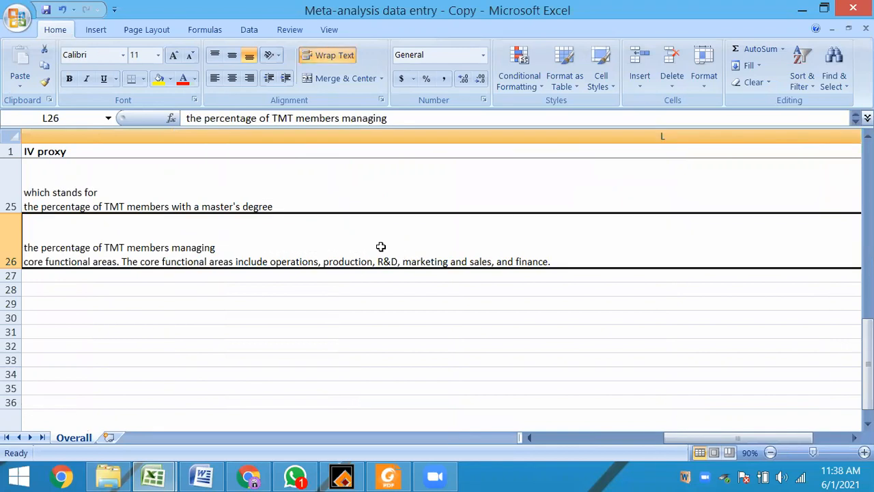
{"action": "key", "text": "Right"}
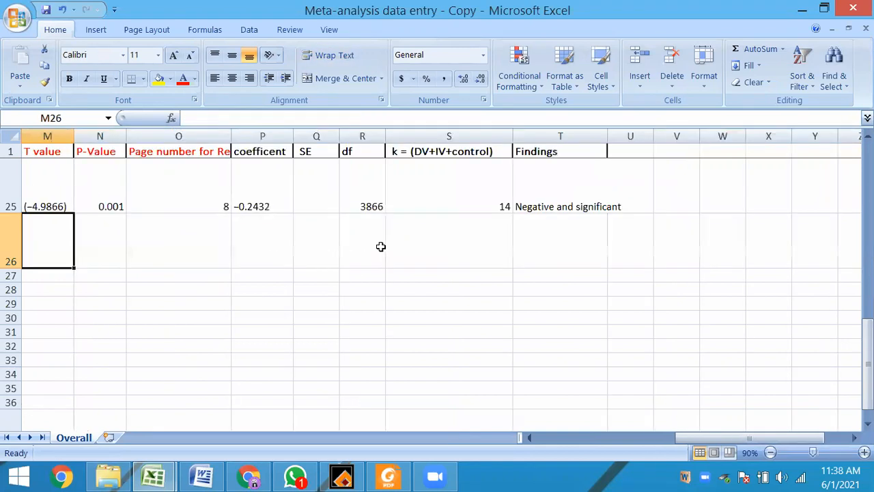
Step: Switch to the paper in Foxit Reader and copy CORE's RM model (2) coefficient, −0.1358, from the regression table on page 124
{"action": "left_click", "coordinate": [383, 476]}
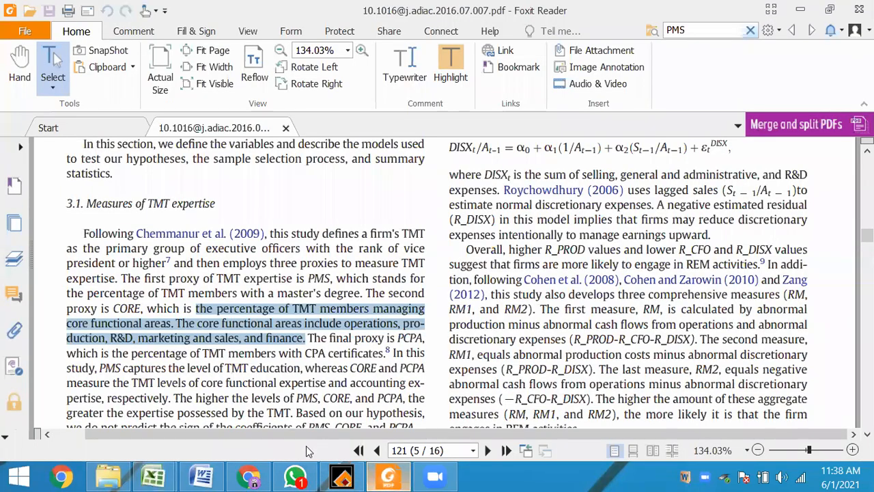
{"action": "key", "text": "Right"}
{"action": "key", "text": "Right"}
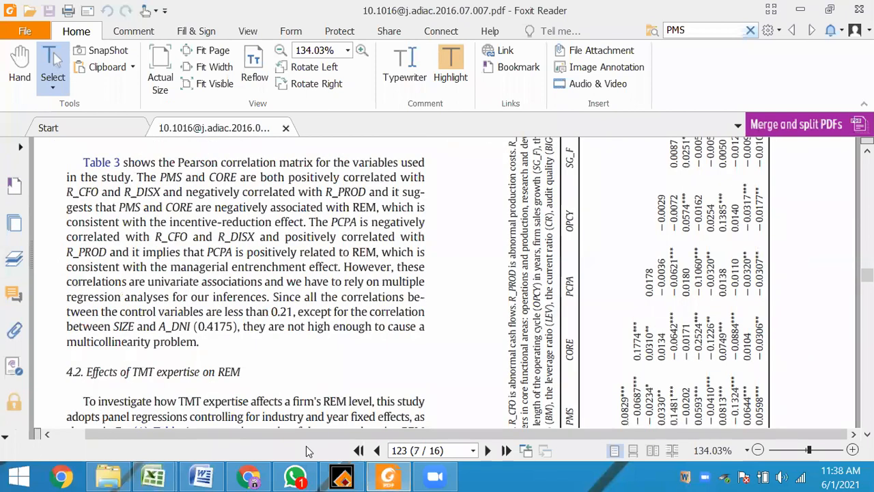
{"action": "key", "text": "Right"}
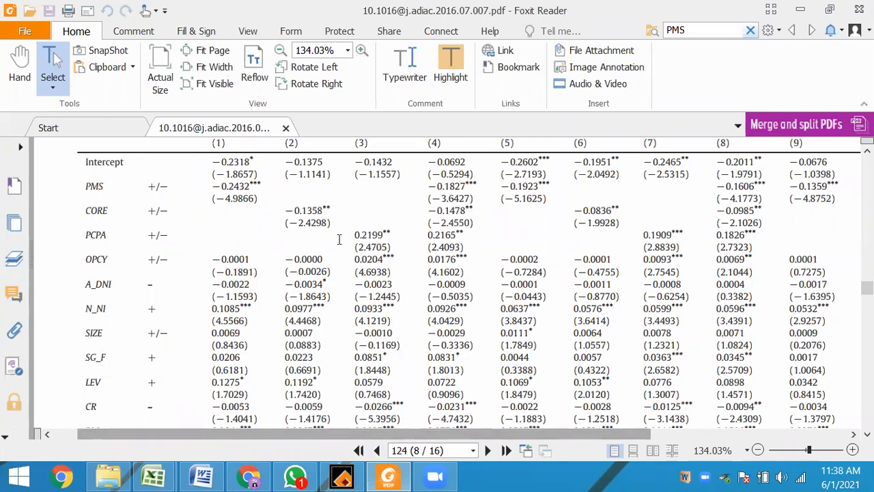
{"action": "scroll", "coordinate": [338, 239], "scroll_direction": "up", "scroll_amount": 1}
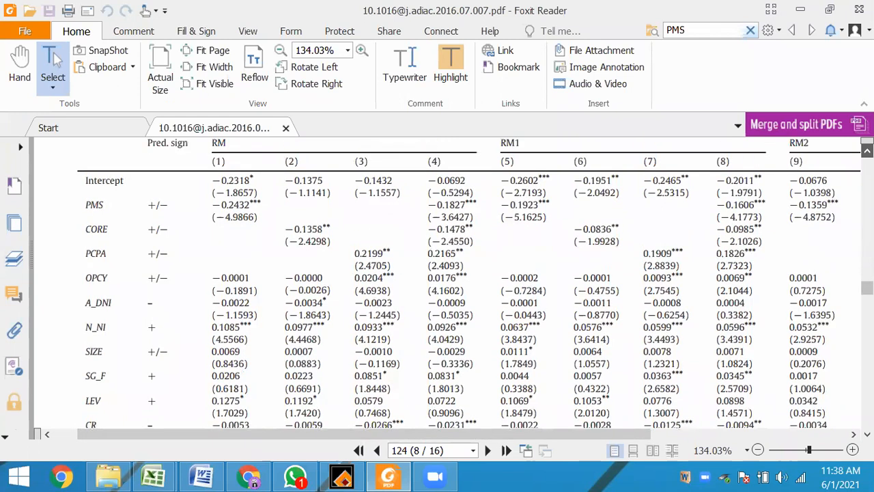
{"action": "scroll", "coordinate": [339, 239], "scroll_direction": "up", "scroll_amount": 2}
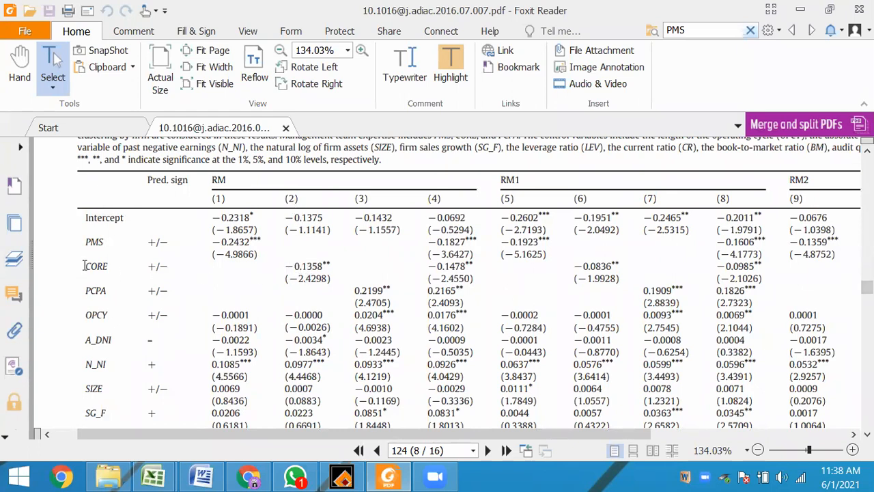
{"action": "left_click_drag", "start_coordinate": [86, 265], "coordinate": [109, 267]}
{"action": "left_click_drag", "start_coordinate": [86, 237], "coordinate": [106, 240]}
{"action": "left_click_drag", "start_coordinate": [284, 238], "coordinate": [310, 242]}
{"action": "left_click_drag", "start_coordinate": [286, 266], "coordinate": [323, 267]}
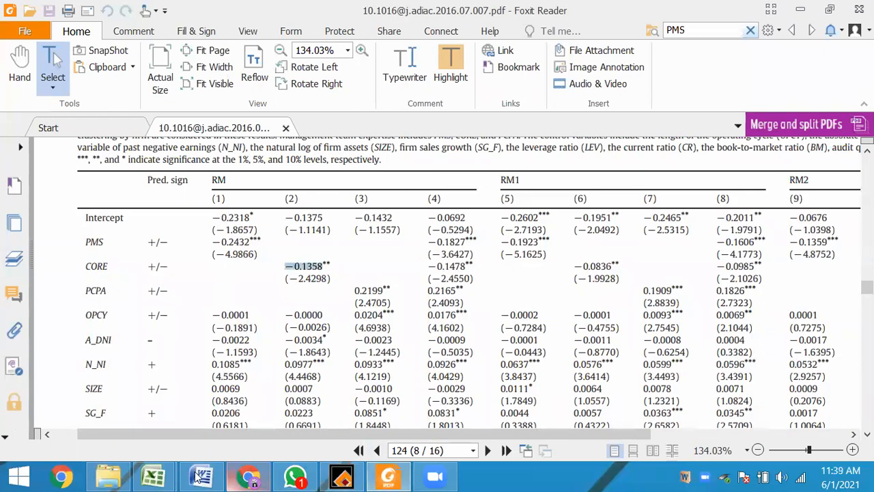
Step: Switch to the Meta-analysis data entry workbook in Excel and extend the DV label in I25 to "RM (Modell 1)"
{"action": "mouse_move", "coordinate": [154, 476]}
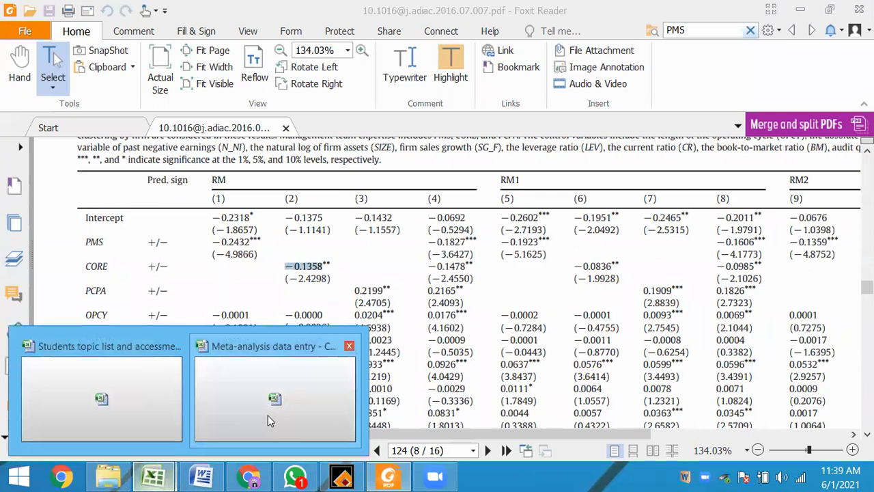
{"action": "left_click", "coordinate": [235, 398]}
{"action": "key", "text": "Left"}
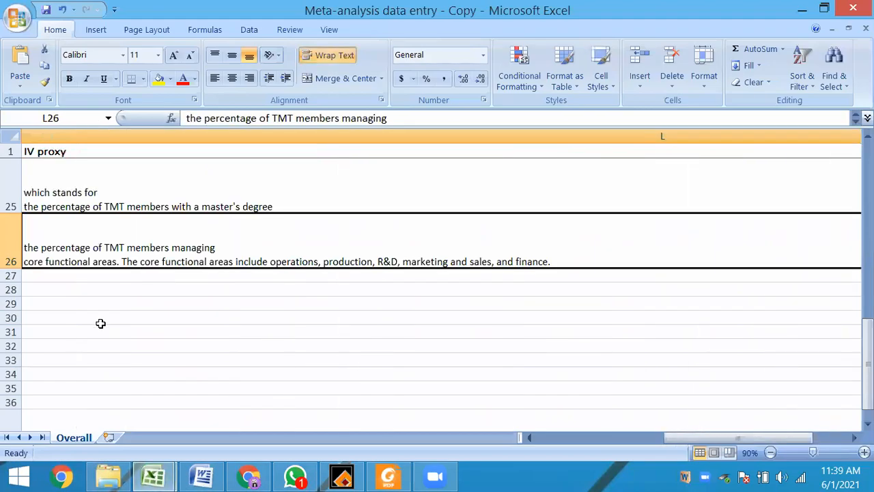
{"action": "key", "text": "Left"}
{"action": "key", "text": "Left"}
{"action": "key", "text": "Left"}
{"action": "key", "text": "Left"}
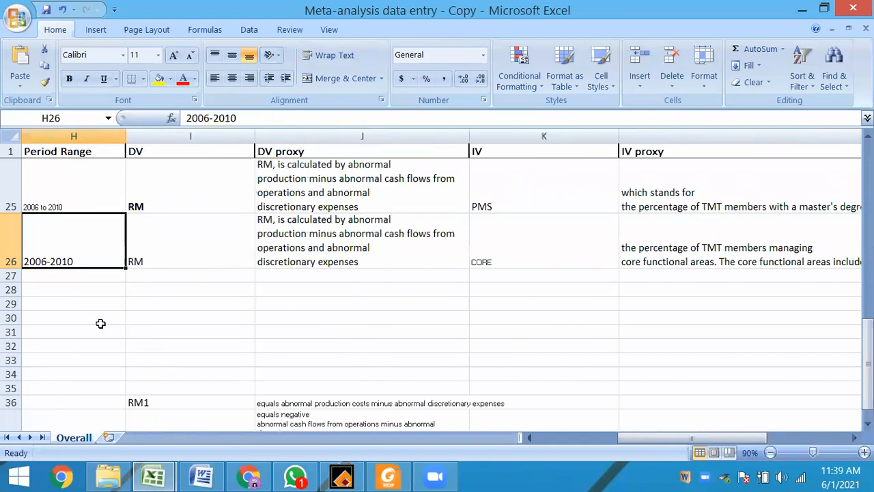
{"action": "key", "text": "Right"}
{"action": "left_click", "coordinate": [163, 199]}
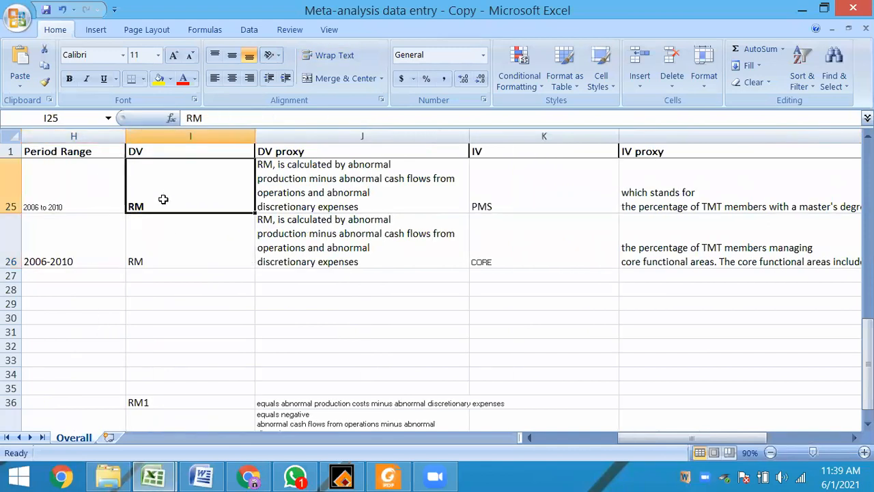
{"action": "double_click", "coordinate": [163, 198]}
{"action": "type", "text": "(M)"}
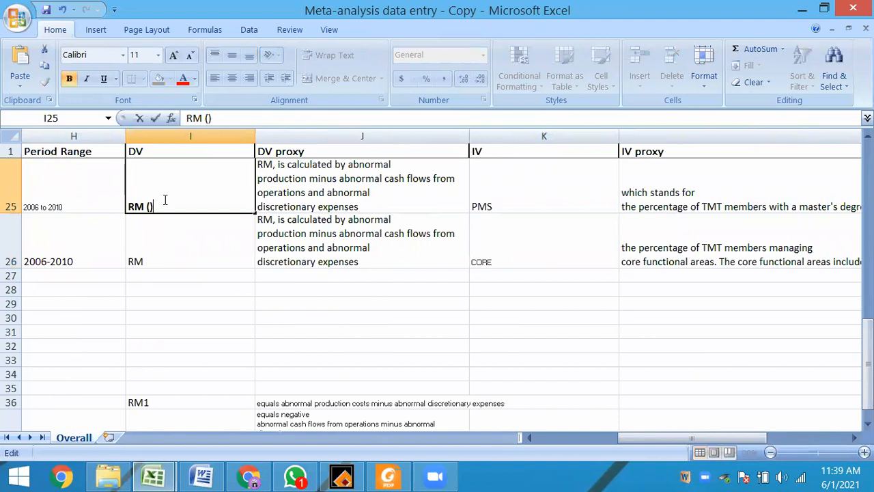
{"action": "type", "text": "odell 1"}
Step: Extend the DV label in I26 to "RM( Model 2)"
{"action": "double_click", "coordinate": [175, 255]}
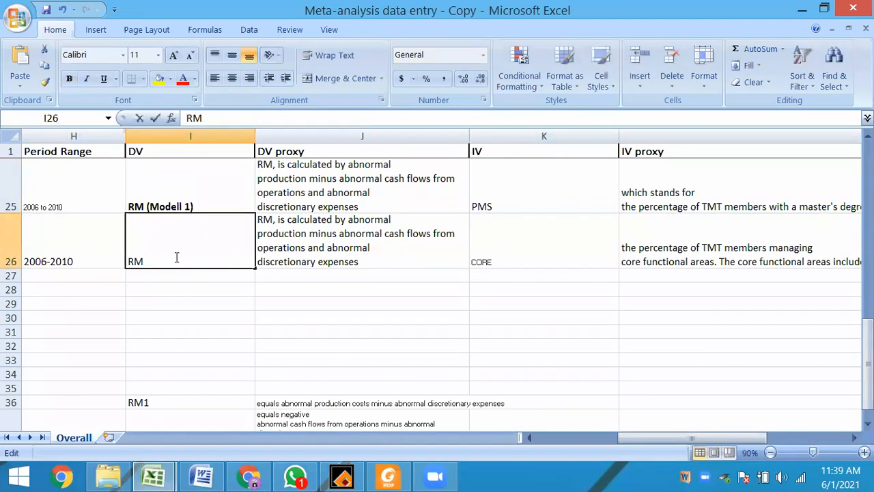
{"action": "type", "text": "()"}
{"action": "key", "text": "Left"}
{"action": "type", "text": "Model 2"}
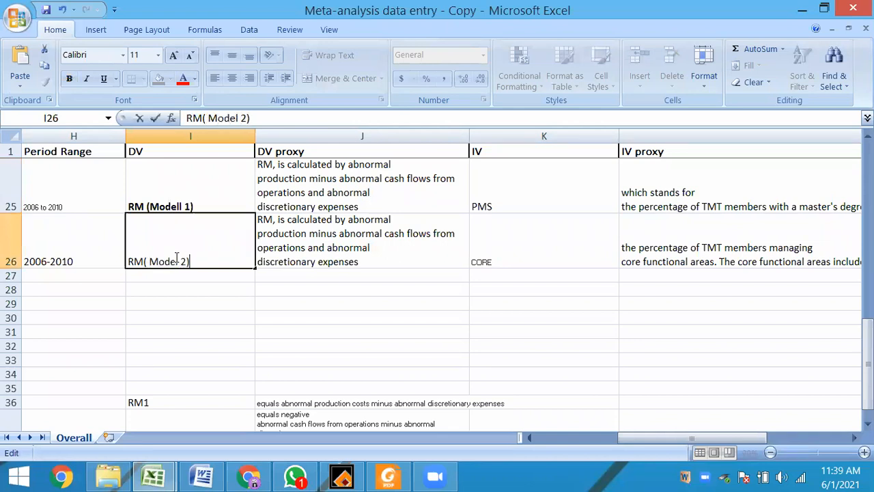
{"action": "key", "text": "Return"}
Step: Paste the copied value -0.1358 into M26 of the CORE row
{"action": "key", "text": "Up"}
{"action": "key", "text": "Right"}
{"action": "key", "text": "Right"}
{"action": "key", "text": "Right"}
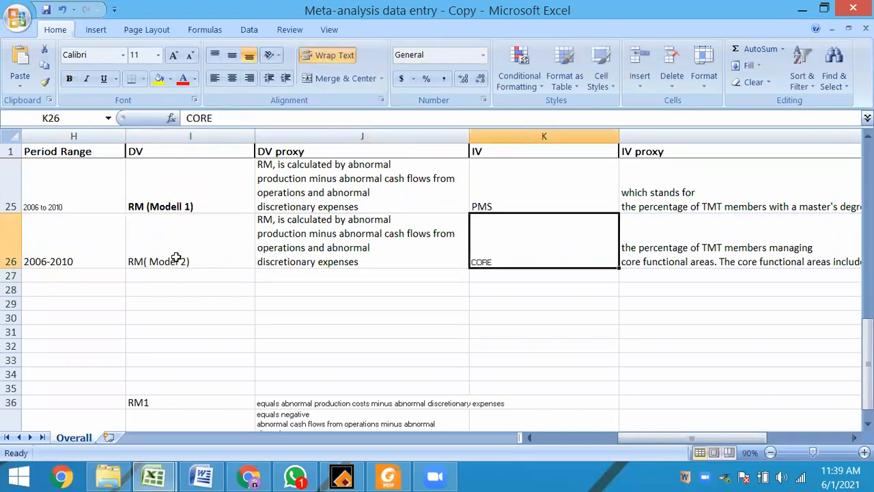
{"action": "key", "text": "Left"}
{"action": "key", "text": "Left"}
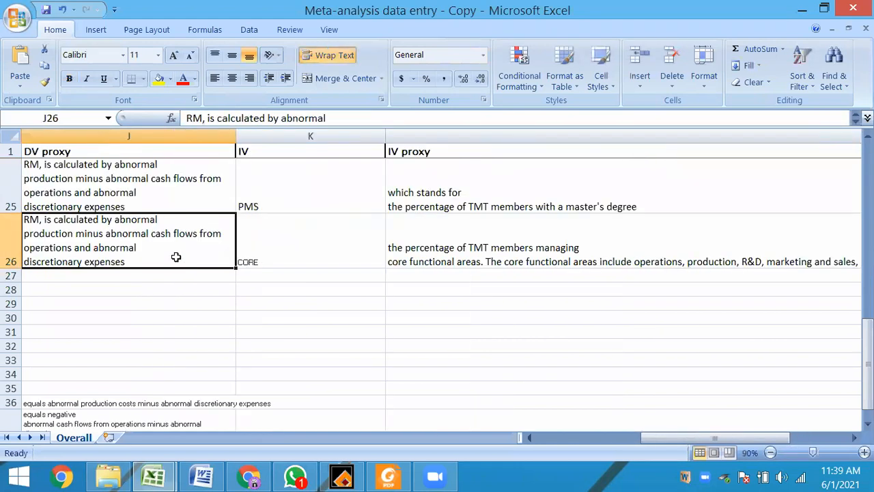
{"action": "key", "text": "Right"}
{"action": "key", "text": "Right"}
{"action": "key", "text": "Right"}
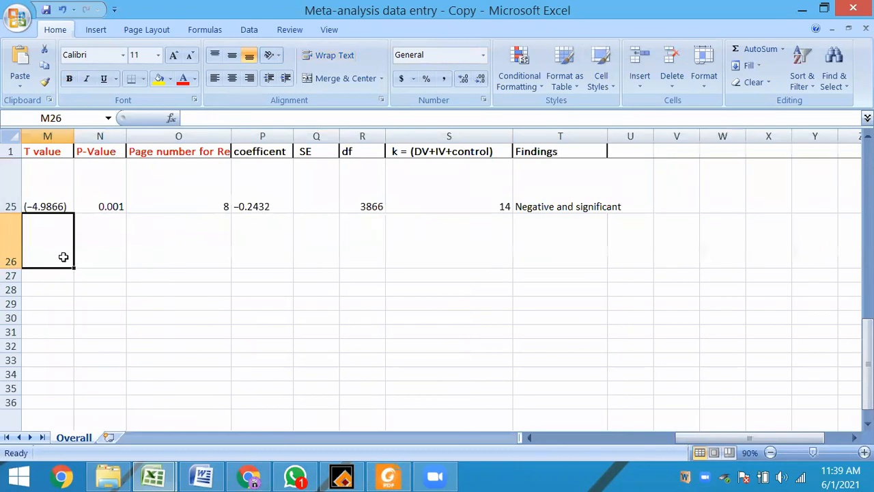
{"action": "type", "text": "-0.1358"}
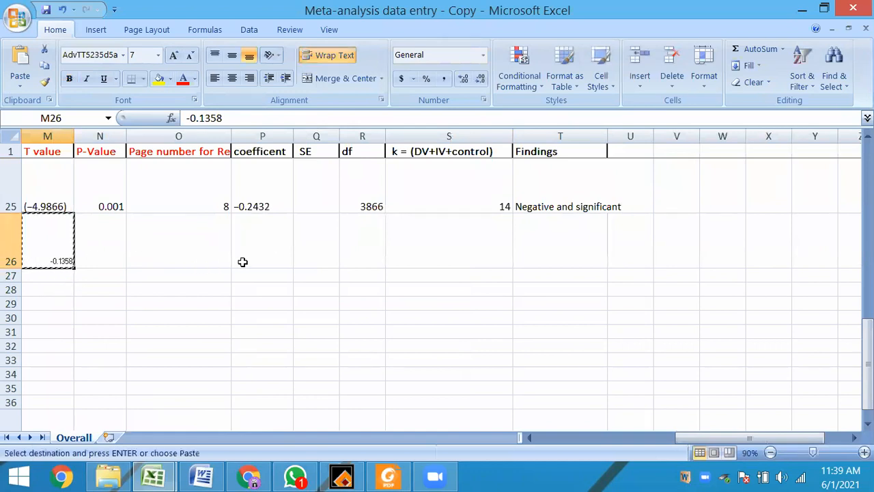
Step: Move -0.1358 from the T value cell M26 to the coefficient cell P26
{"action": "double_click", "coordinate": [277, 243]}
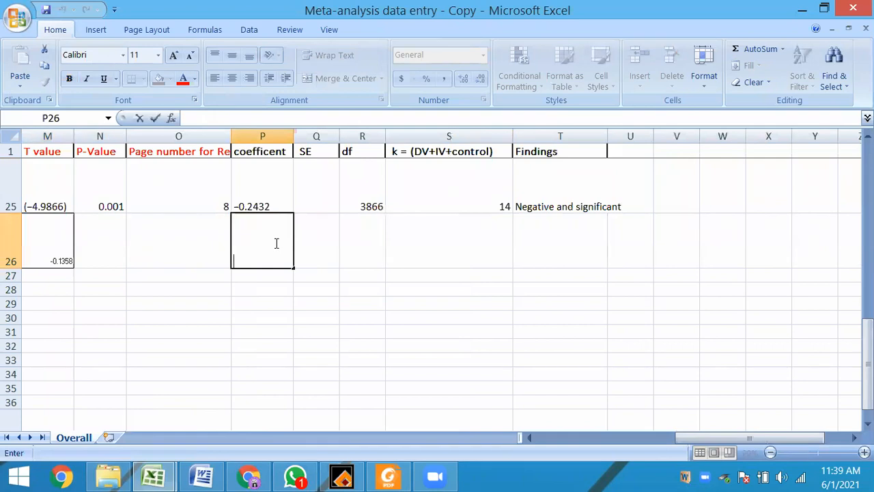
{"action": "left_click", "coordinate": [261, 315]}
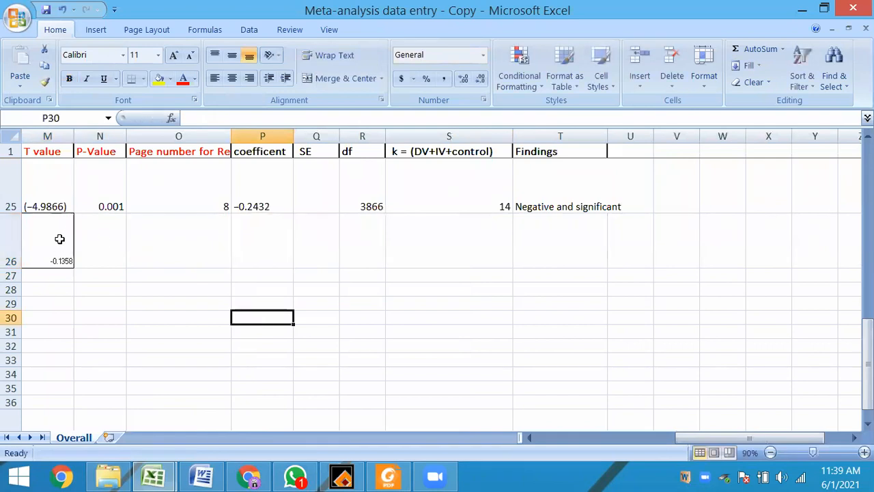
{"action": "left_click", "coordinate": [60, 244]}
{"action": "key", "text": "ctrl+c"}
{"action": "left_click", "coordinate": [256, 239]}
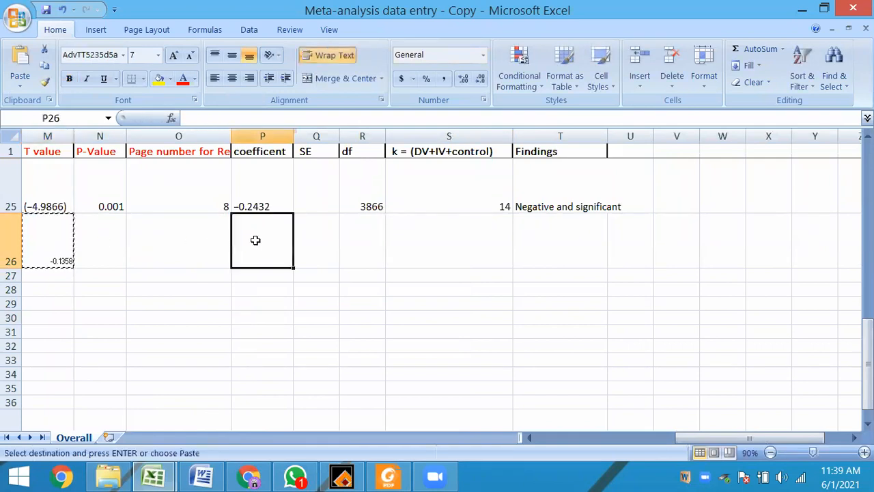
{"action": "key", "text": "ctrl+v"}
{"action": "left_click", "coordinate": [268, 326]}
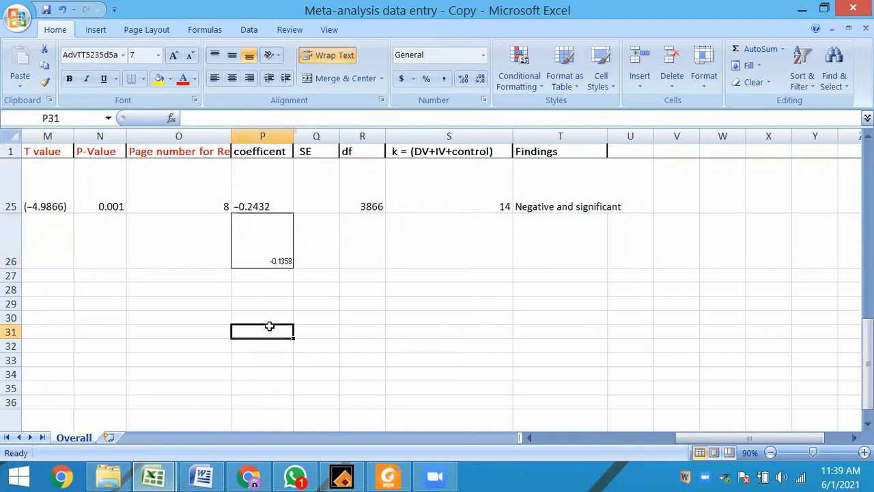
Step: Copy CORE's RM model (2) t-value, (−2.4298), from the regression table in Foxit Reader and switch to Excel
{"action": "left_click", "coordinate": [387, 476]}
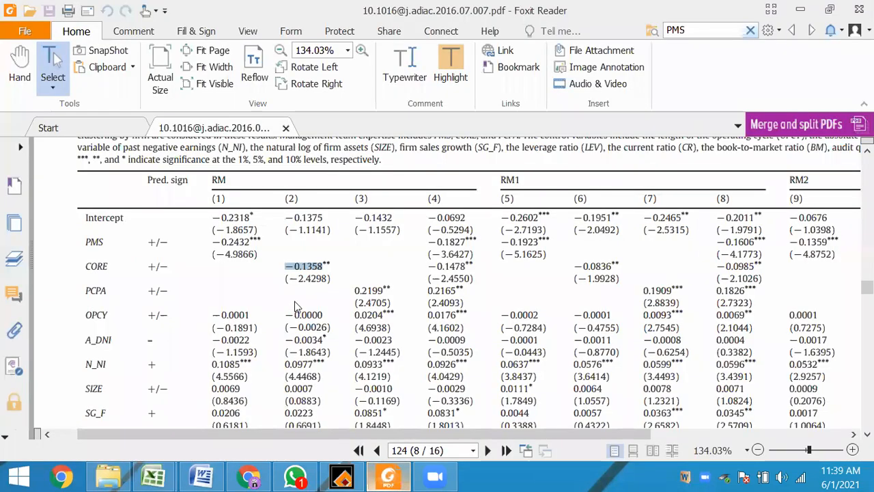
{"action": "left_click", "coordinate": [802, 16]}
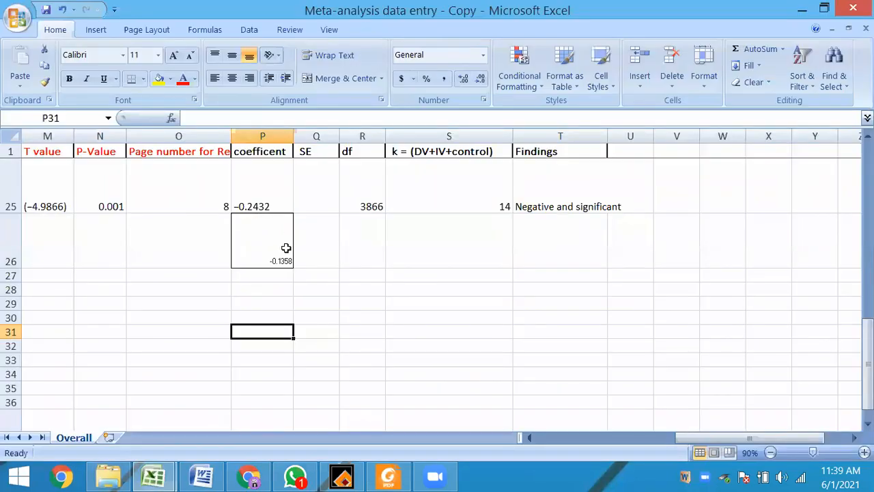
{"action": "left_click", "coordinate": [387, 476]}
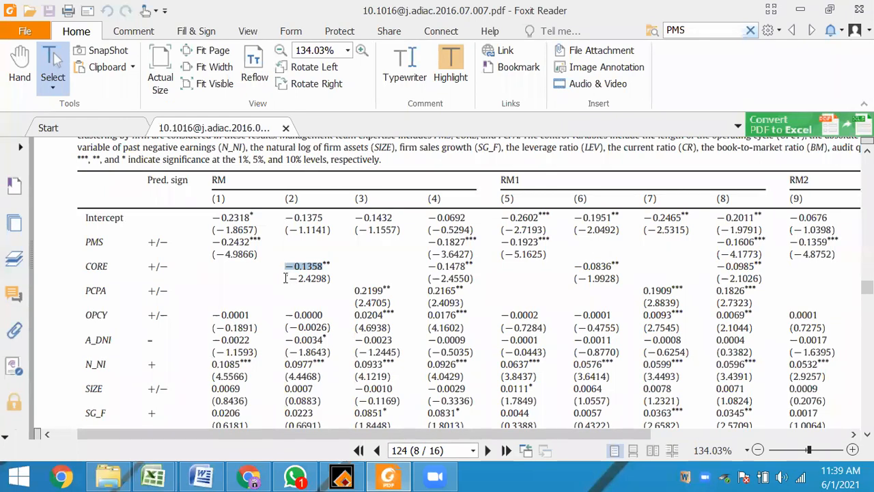
{"action": "left_click_drag", "start_coordinate": [286, 278], "coordinate": [335, 278]}
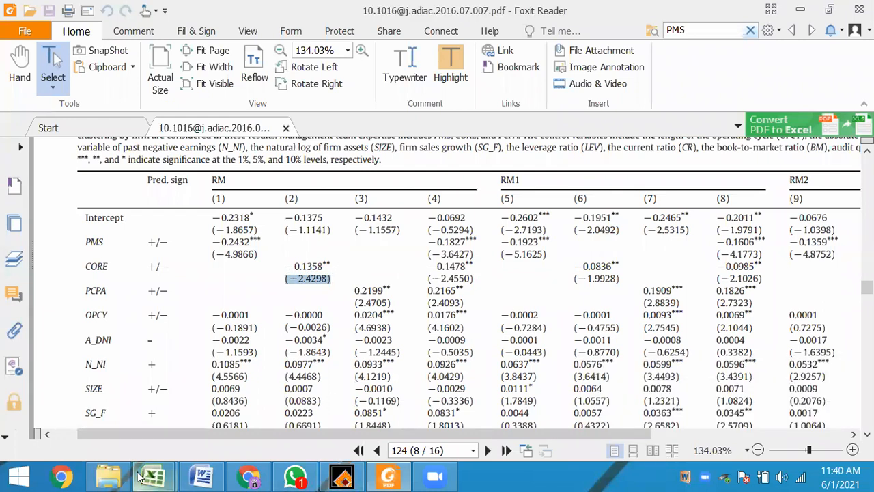
{"action": "mouse_move", "coordinate": [153, 476]}
{"action": "left_click", "coordinate": [103, 408]}
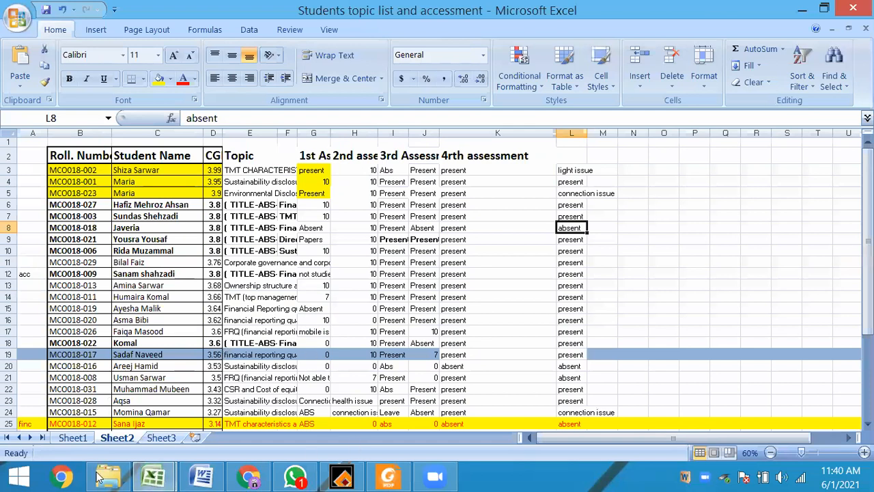
Step: Switch to the Meta-analysis data entry workbook and paste CORE's t-value (-2.4298) into T value cell M26
{"action": "mouse_move", "coordinate": [153, 476]}
{"action": "left_click", "coordinate": [287, 394]}
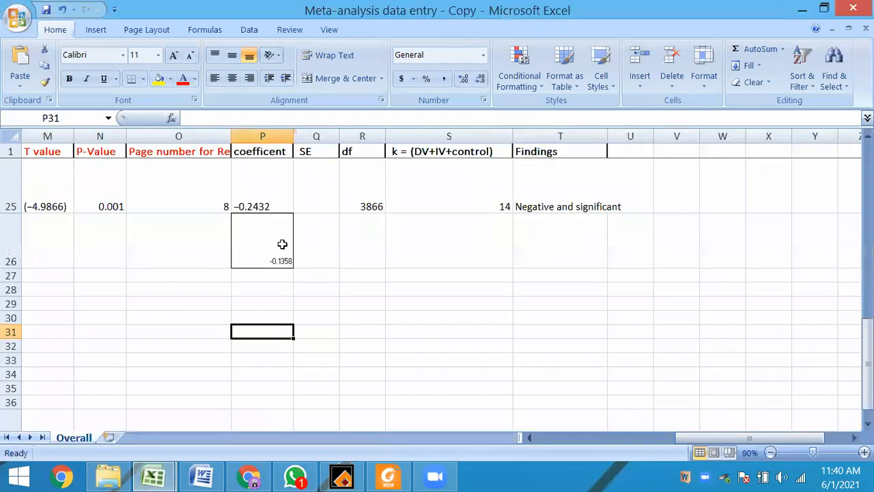
{"action": "left_click", "coordinate": [45, 255]}
{"action": "key", "text": "ctrl+v"}
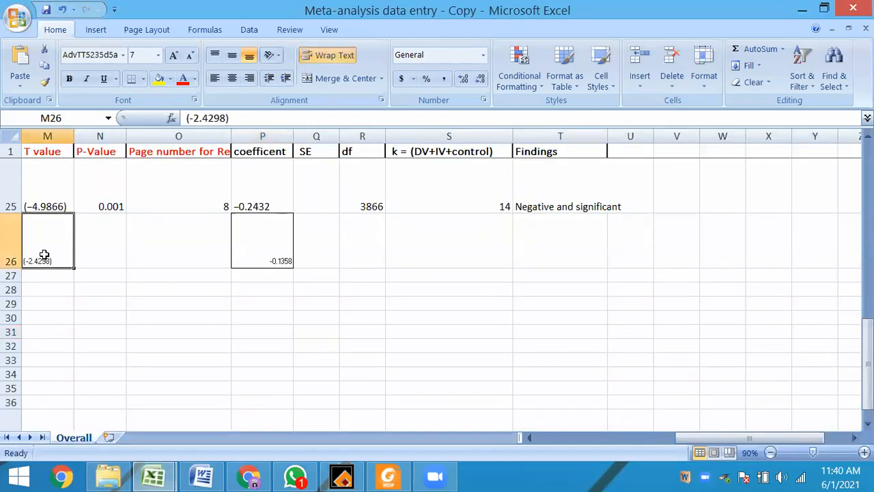
Step: Select CORE's P-Value cell N26, consult the regression table in Foxit Reader and return to the Meta-analysis data entry workbook
{"action": "left_click", "coordinate": [102, 238]}
{"action": "left_click", "coordinate": [390, 476]}
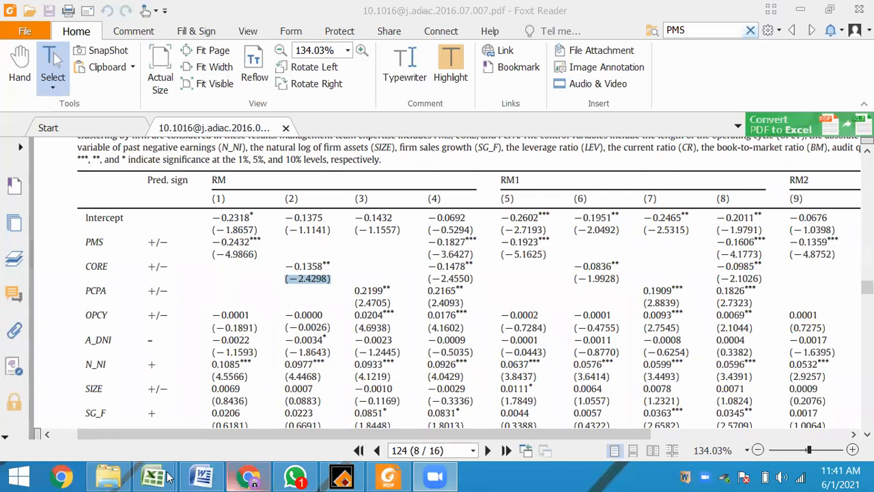
{"action": "mouse_move", "coordinate": [168, 478]}
{"action": "left_click", "coordinate": [104, 392]}
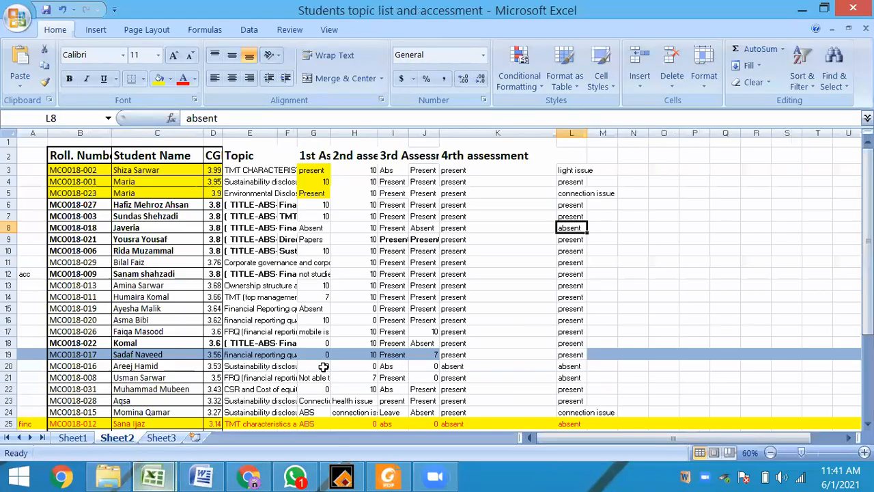
{"action": "mouse_move", "coordinate": [154, 478]}
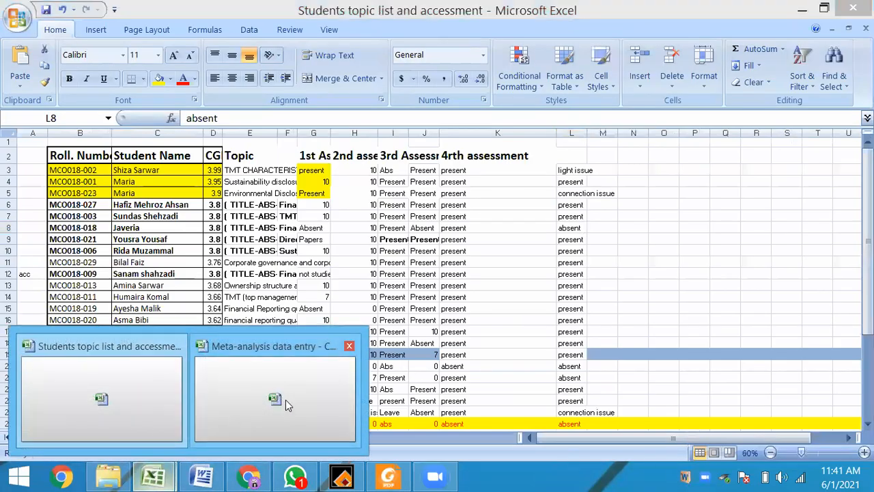
{"action": "left_click", "coordinate": [287, 404]}
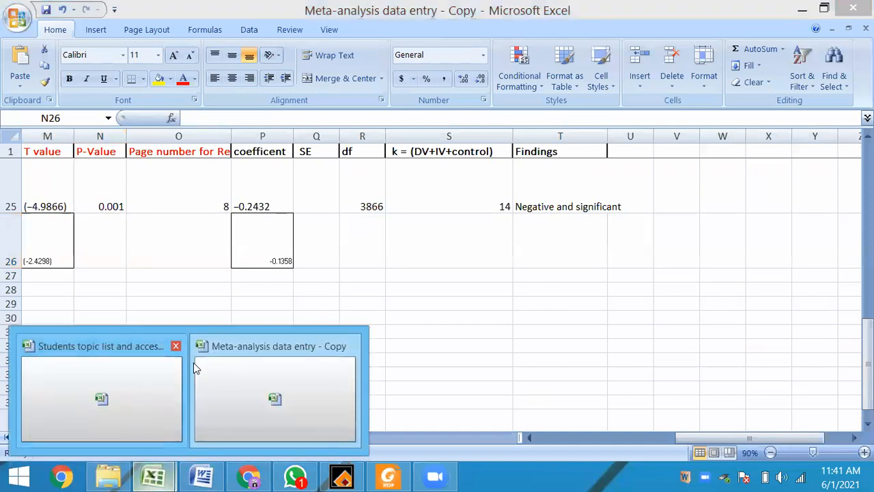
Step: Switch to the Students topic list and accessment workbook, undo the stray entry in K18, then save and close the workbook
{"action": "left_click", "coordinate": [133, 403]}
{"action": "left_click", "coordinate": [531, 340]}
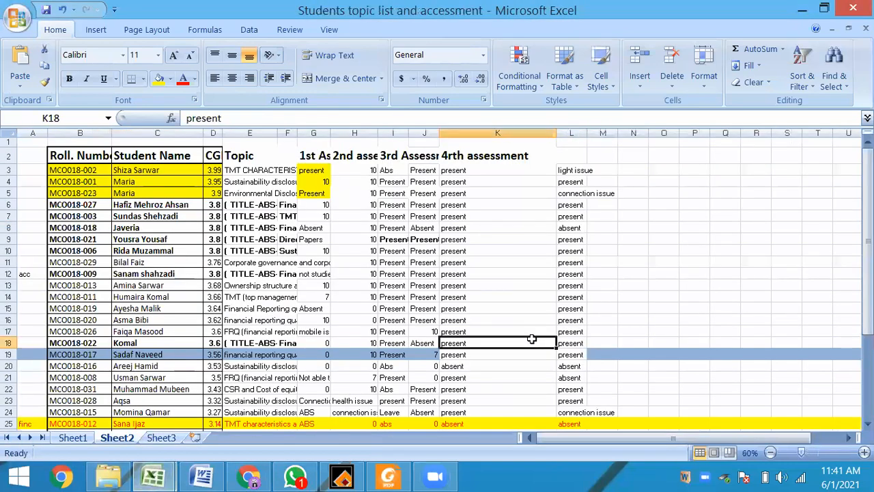
{"action": "type", "text": "s"}
{"action": "key", "text": "alt+F4"}
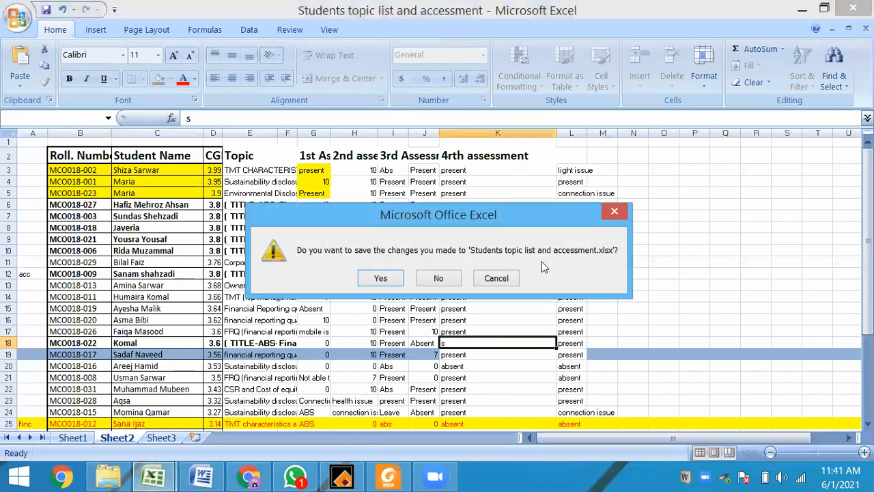
{"action": "left_click", "coordinate": [614, 211]}
{"action": "left_click", "coordinate": [651, 238]}
{"action": "key", "text": "ctrl+z"}
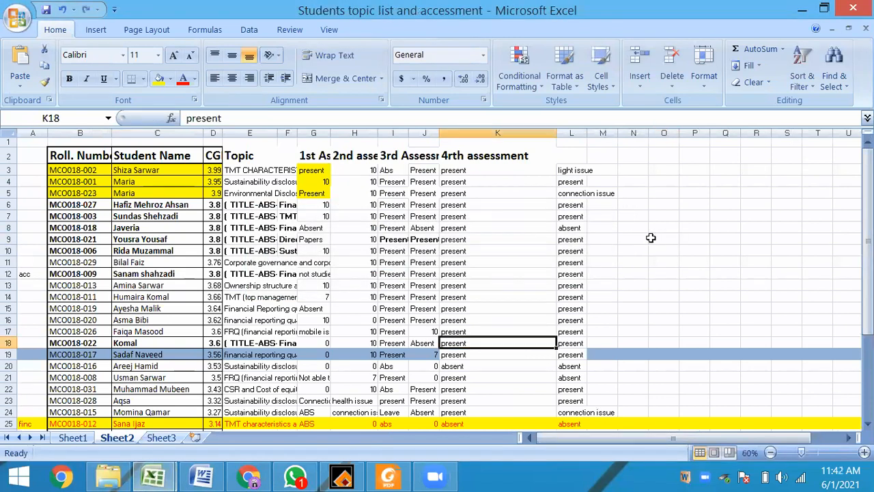
{"action": "key", "text": "ctrl+y"}
{"action": "left_click", "coordinate": [653, 252]}
{"action": "key", "text": "ctrl+s"}
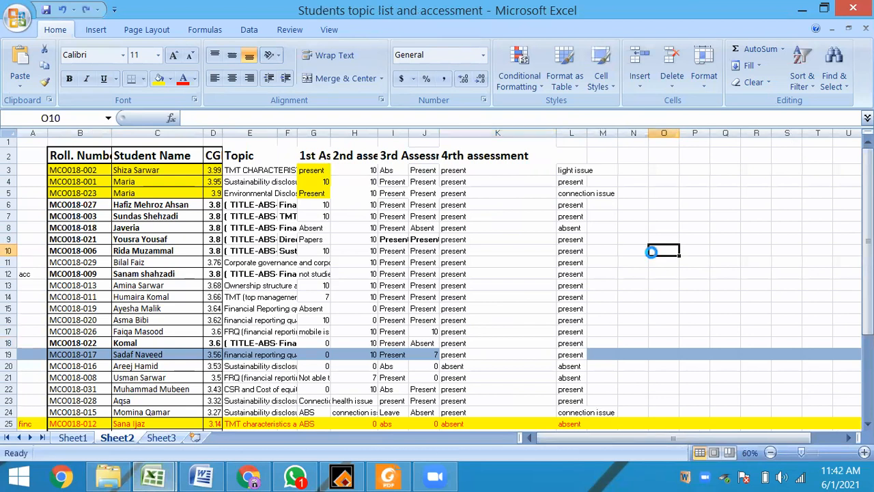
{"action": "key", "text": "ctrl+w"}
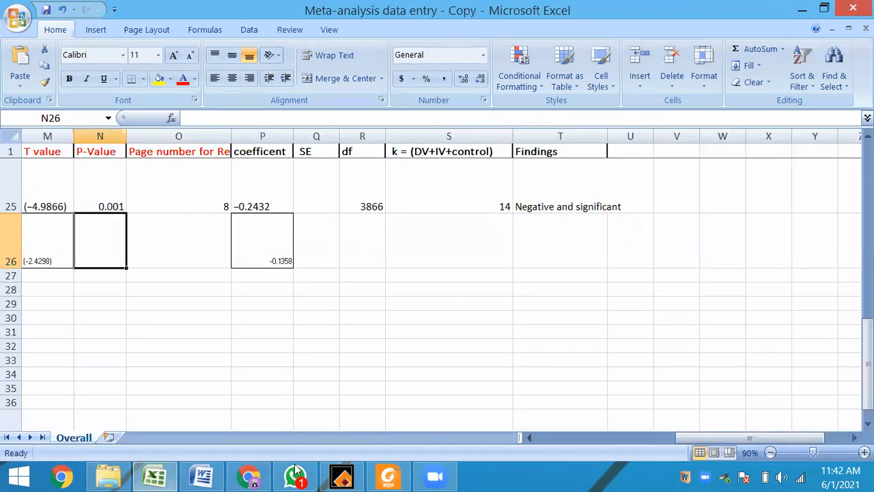
Step: Rearrange the taskbar so that Excel and Foxit Reader sit side by side at the end of the running programs
{"action": "left_click", "coordinate": [336, 477]}
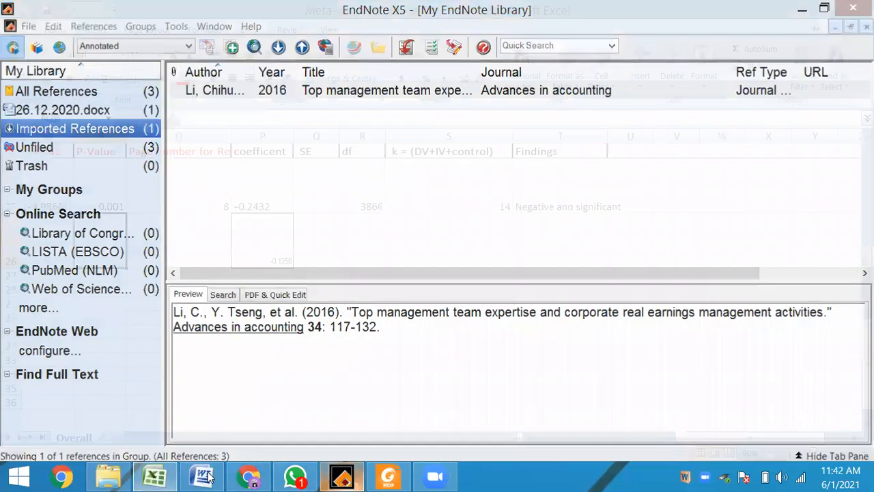
{"action": "left_click", "coordinate": [156, 477]}
{"action": "left_click_drag", "start_coordinate": [156, 477], "coordinate": [472, 476]}
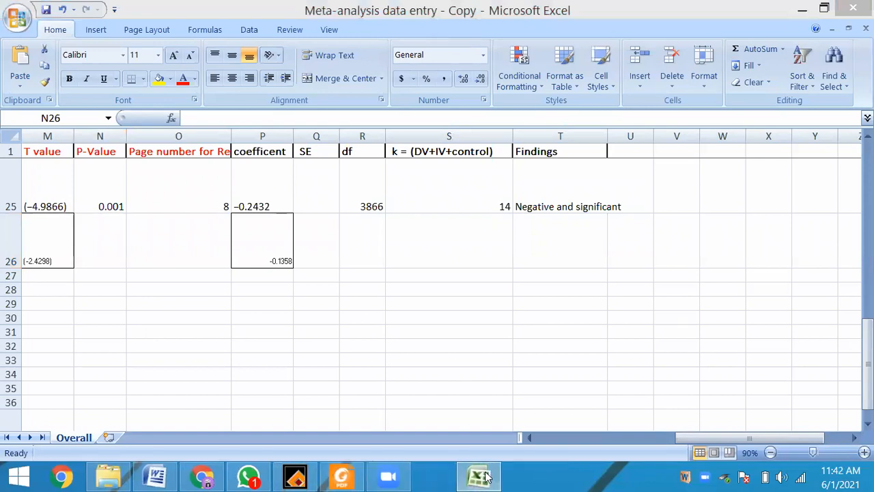
{"action": "left_click_drag", "start_coordinate": [330, 477], "coordinate": [390, 476]}
Step: Switch to Foxit Reader and check the significance stars on CORE's RM model (2) coefficient
{"action": "left_click", "coordinate": [390, 477]}
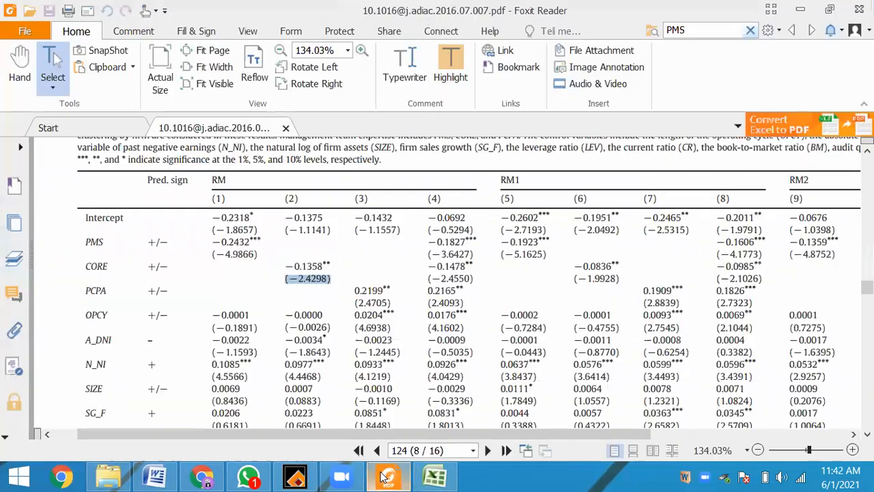
{"action": "left_click", "coordinate": [332, 267]}
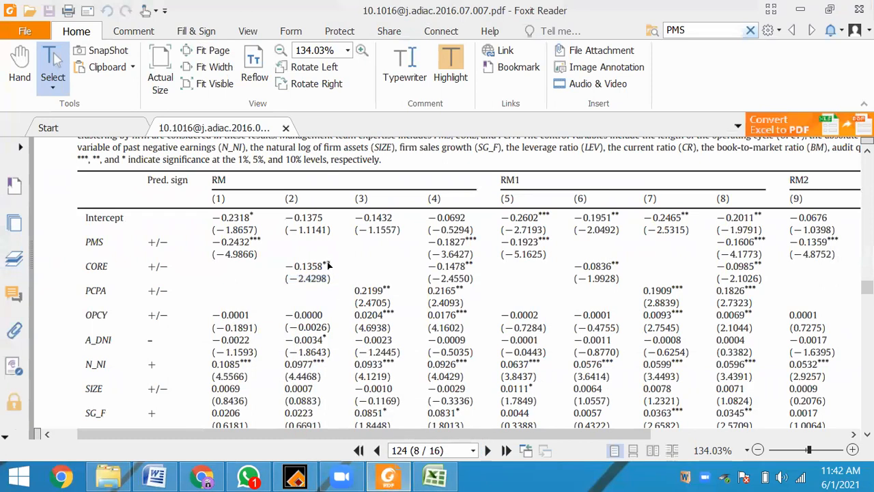